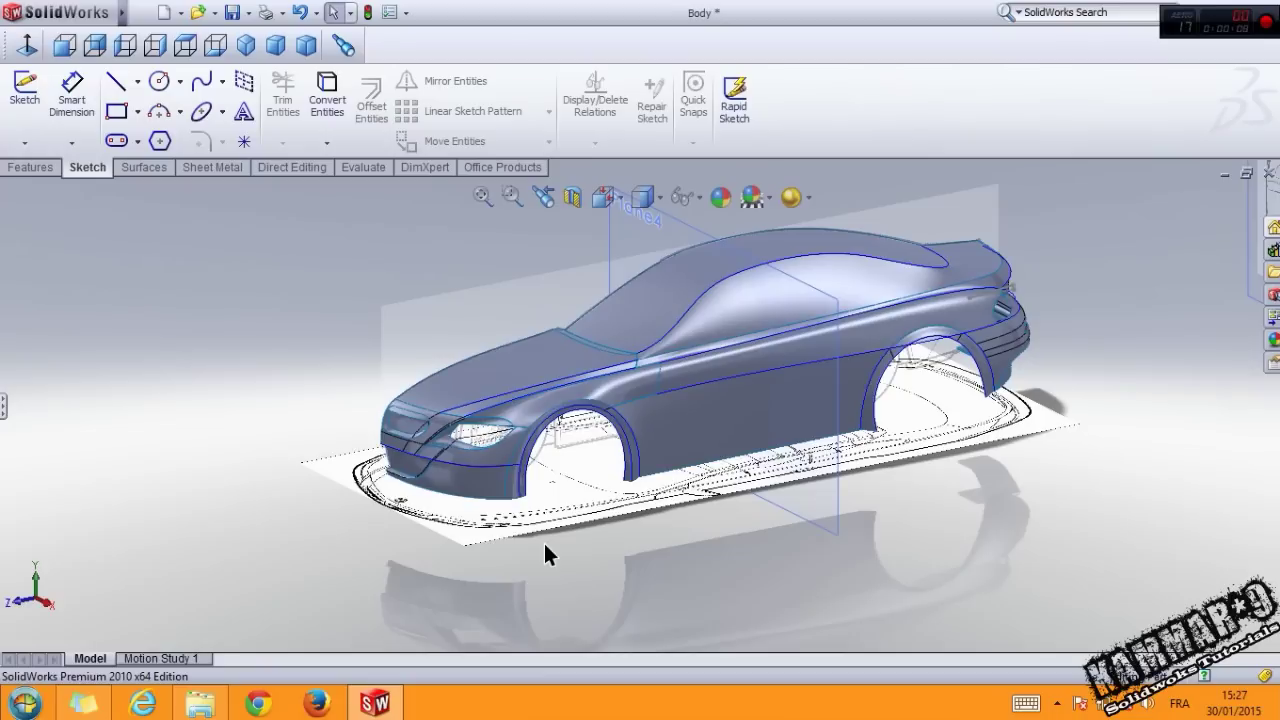
# Orbit the car to a side-on view and open Sketch164 on the Right Plane.
pyautogui.moveTo(569, 467)
pyautogui.mouseDown(button='middle')
pyautogui.moveTo(660, 470)
pyautogui.moveTo(789, 329)
pyautogui.mouseUp(button='middle')
pyautogui.scroll(-3, 789, 329)
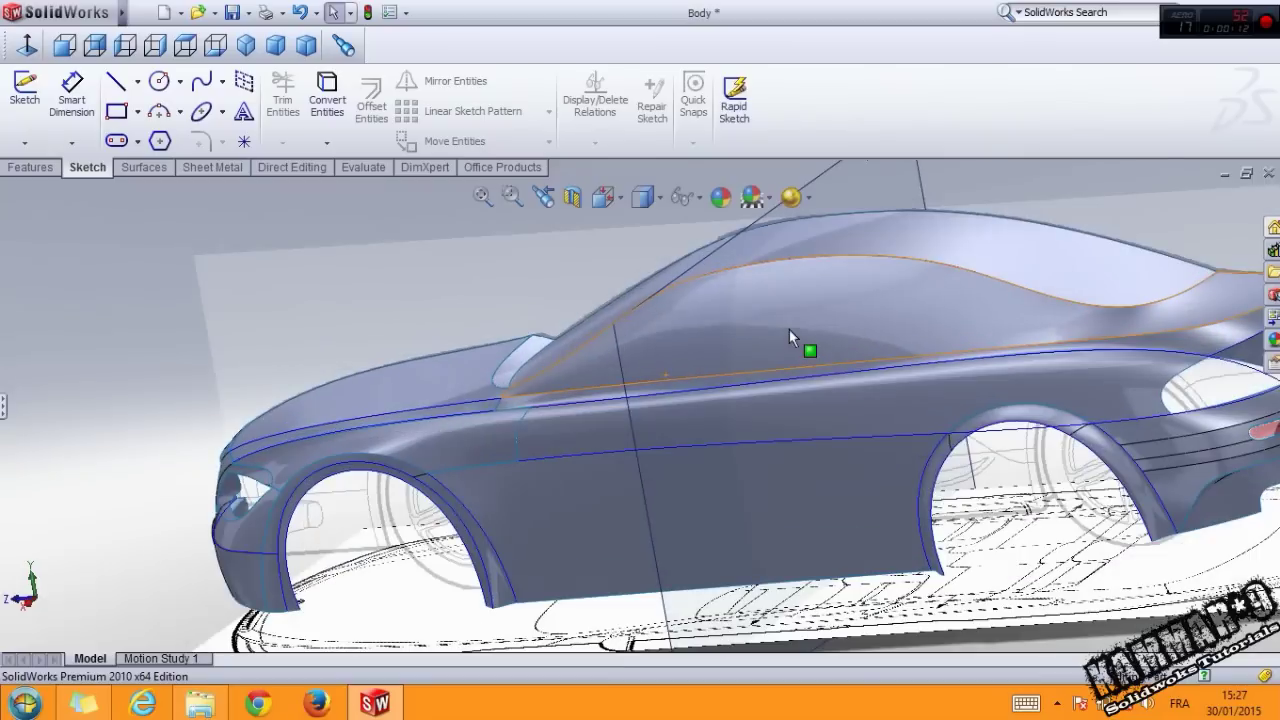
pyautogui.moveTo(687, 318); pyautogui.dragTo(738, 312, button='middle')
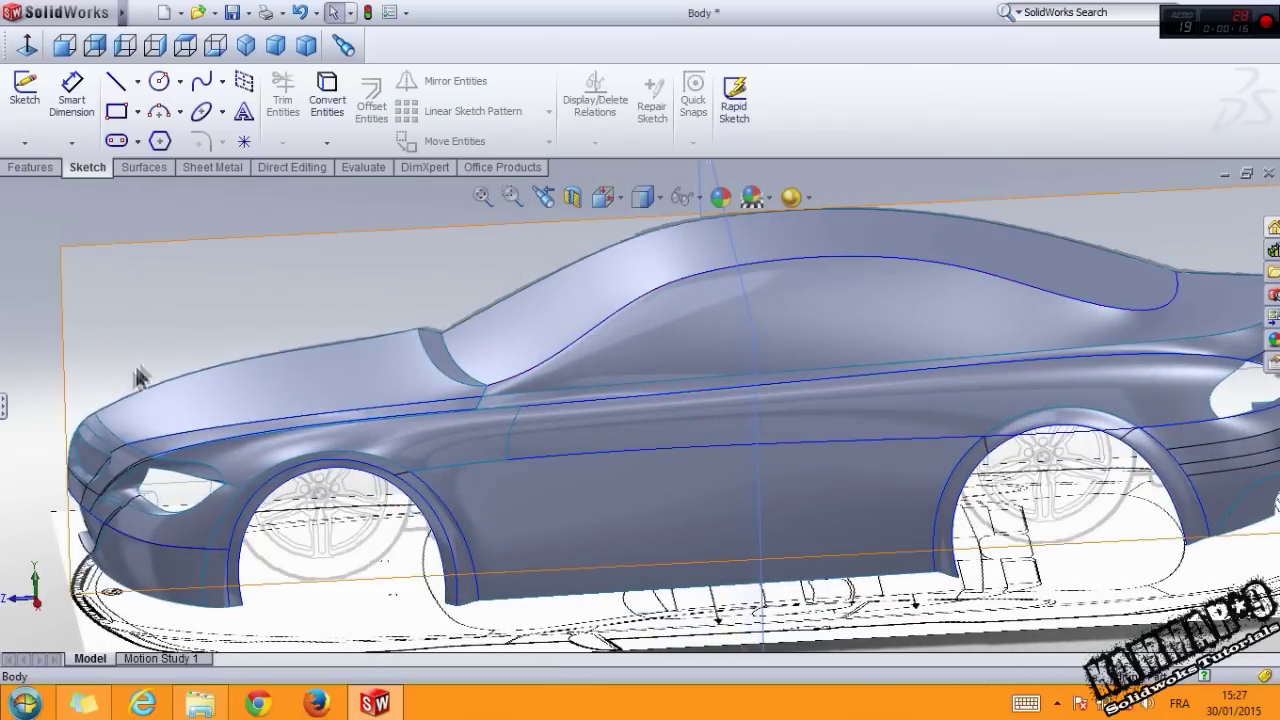
pyautogui.click(4, 412)
pyautogui.moveTo(200, 566); pyautogui.dragTo(204, 293)
pyautogui.click(97, 355)
pyautogui.click(89, 324)
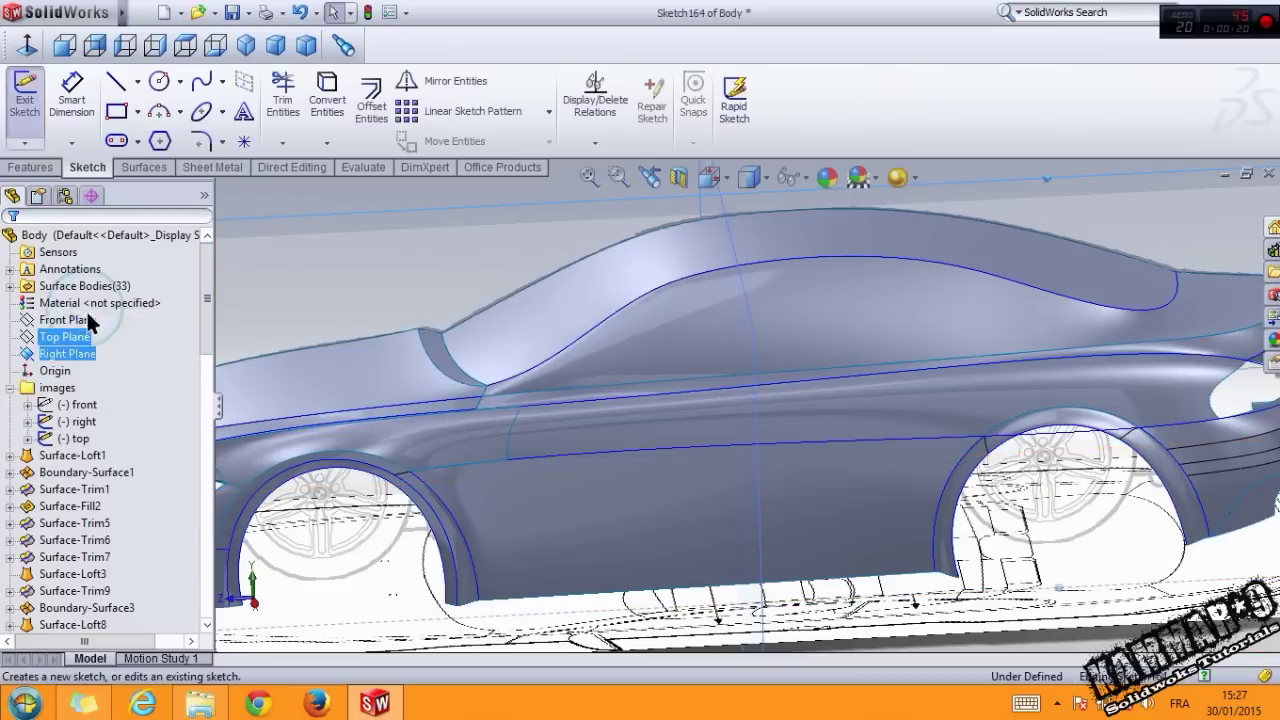
# Pick the Spline tool and set the car's display style to Wireframe.
pyautogui.scroll(-2, 676, 373)
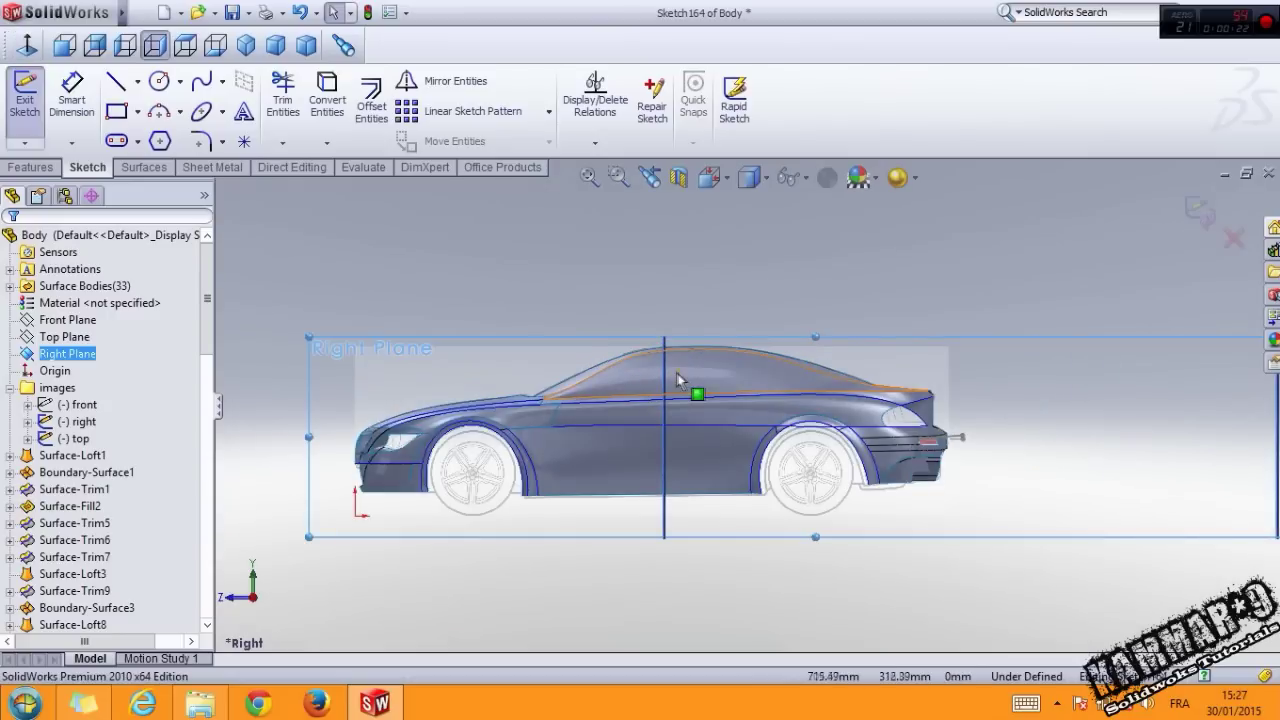
pyautogui.scroll(-3, 690, 390)
pyautogui.scroll(-1, 755, 402)
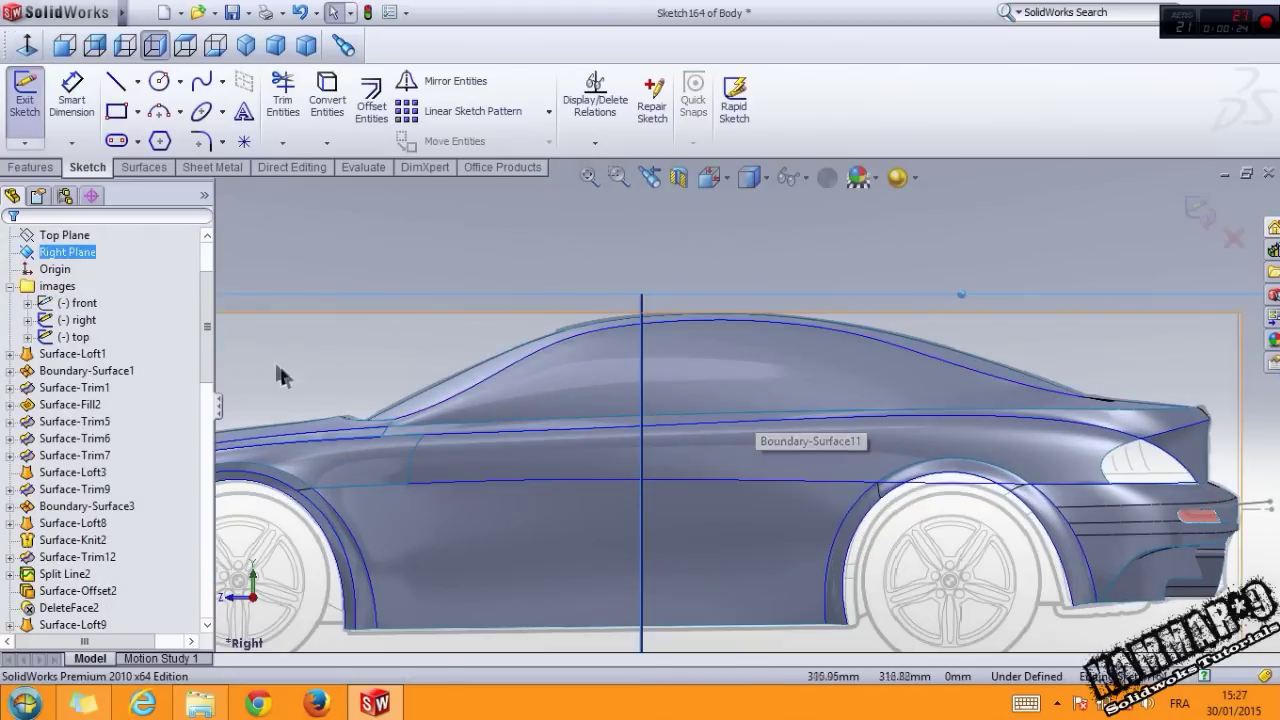
pyautogui.moveTo(206, 352); pyautogui.dragTo(205, 324)
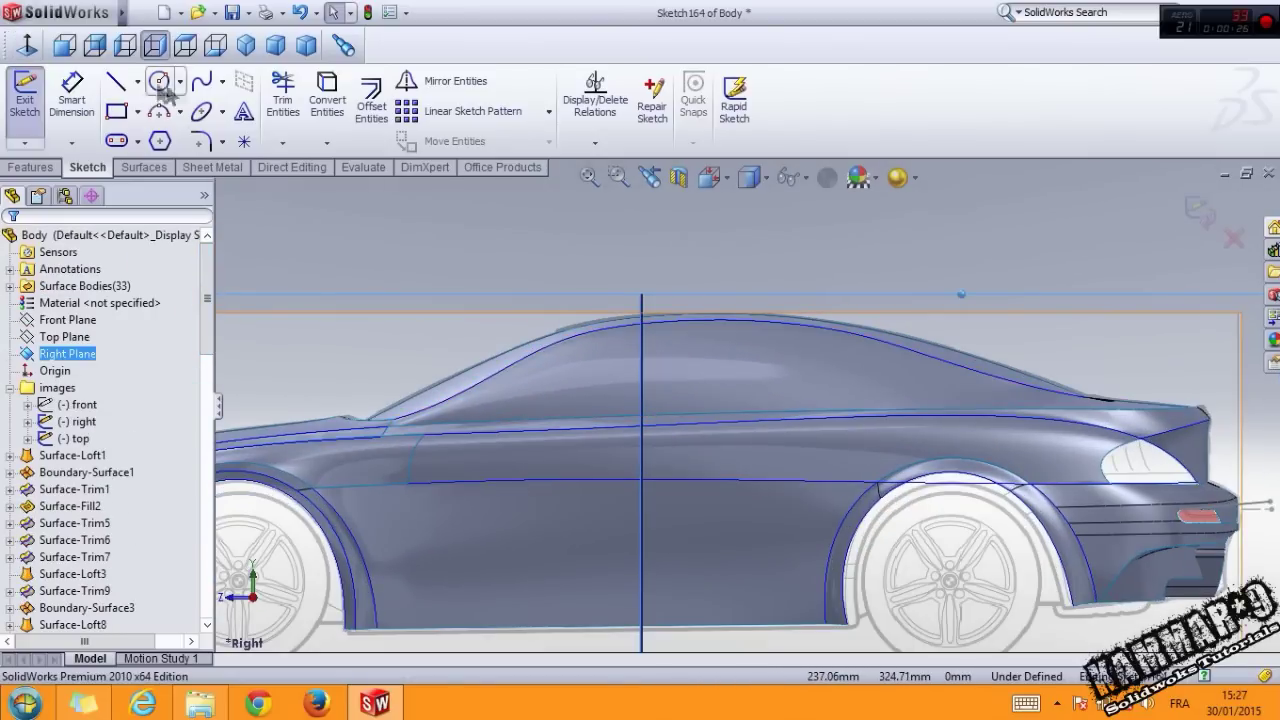
pyautogui.click(201, 85)
pyautogui.scroll(-2, 855, 392)
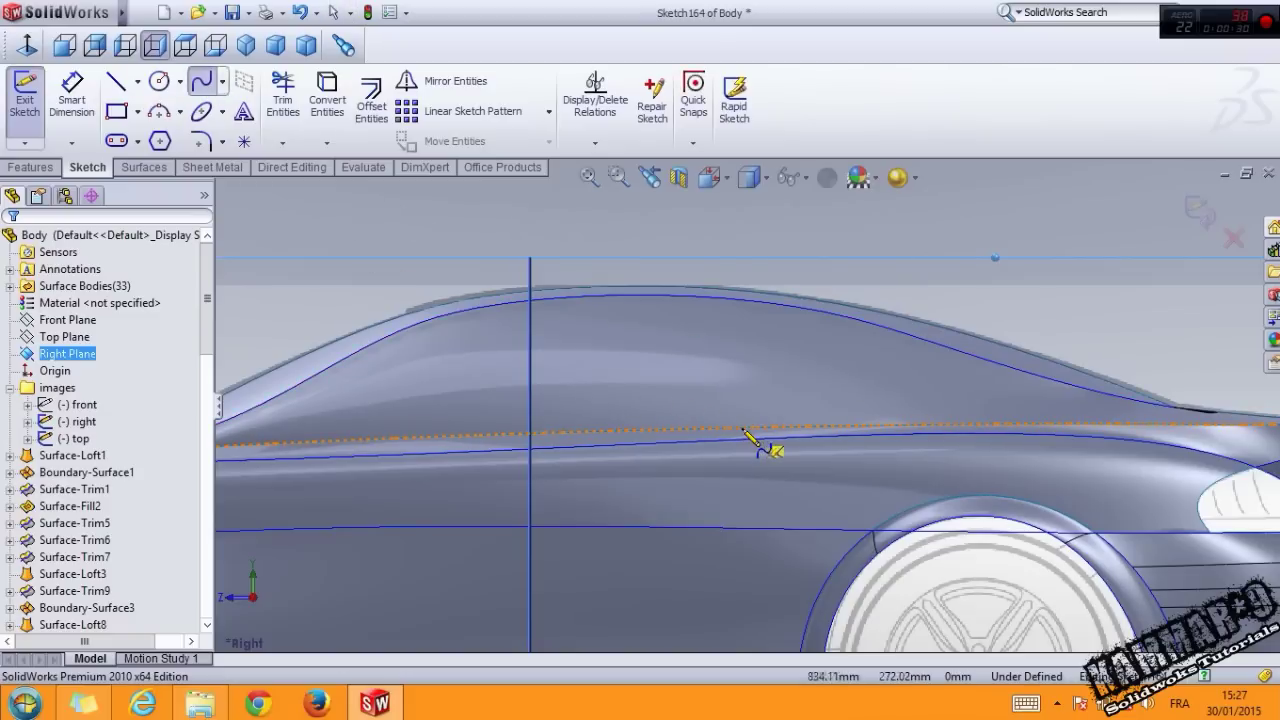
pyautogui.click(749, 183)
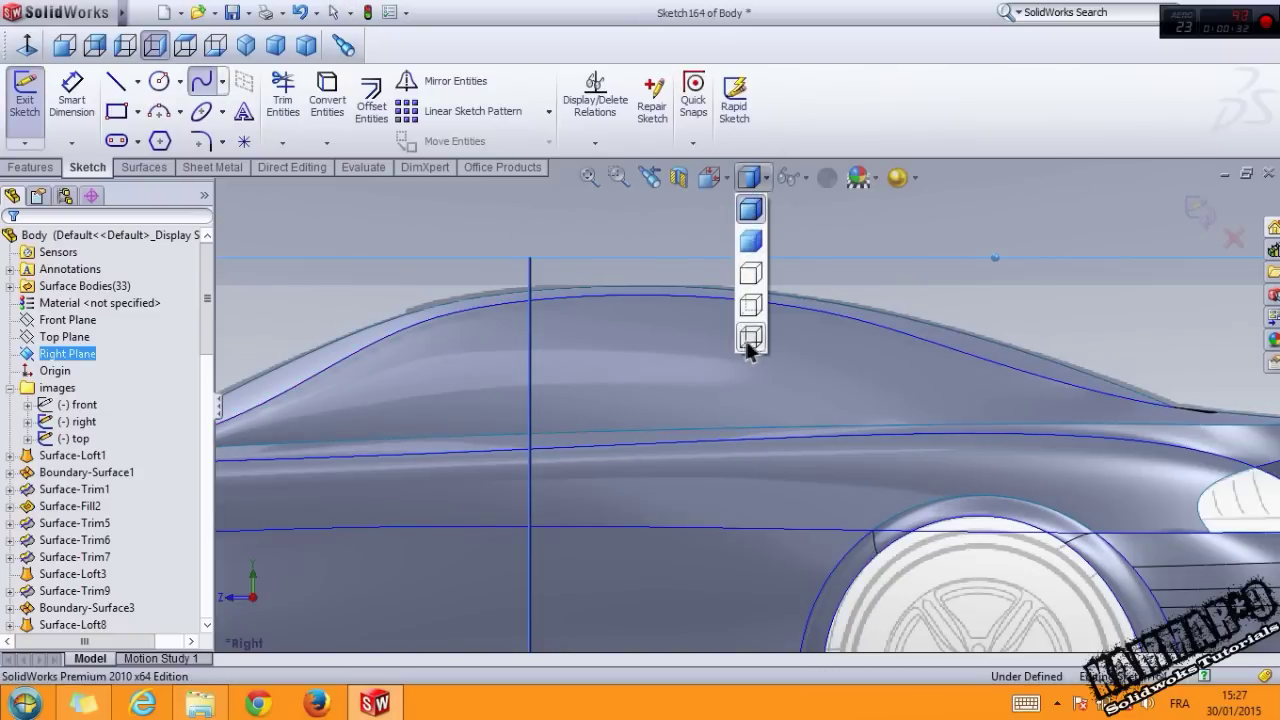
pyautogui.click(750, 340)
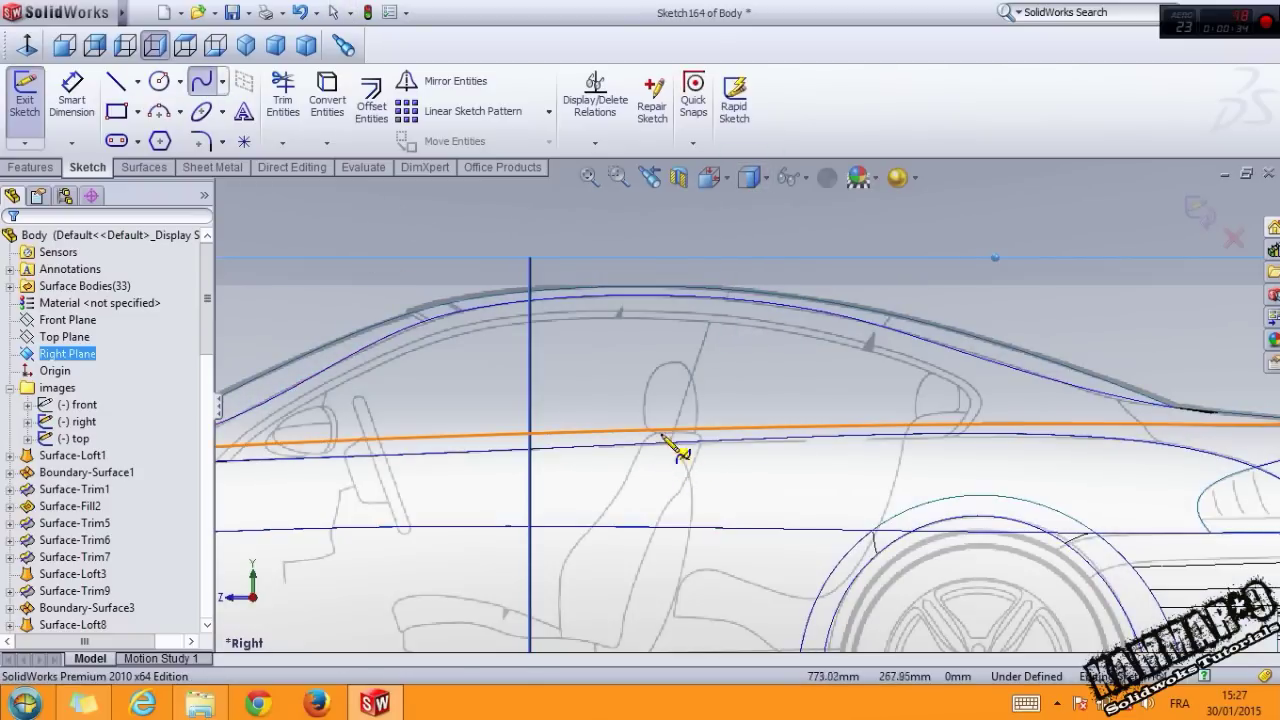
# Zoom to the A-pillar and place the spline's first point at the front pillar base.
pyautogui.scroll(-1, 670, 440)
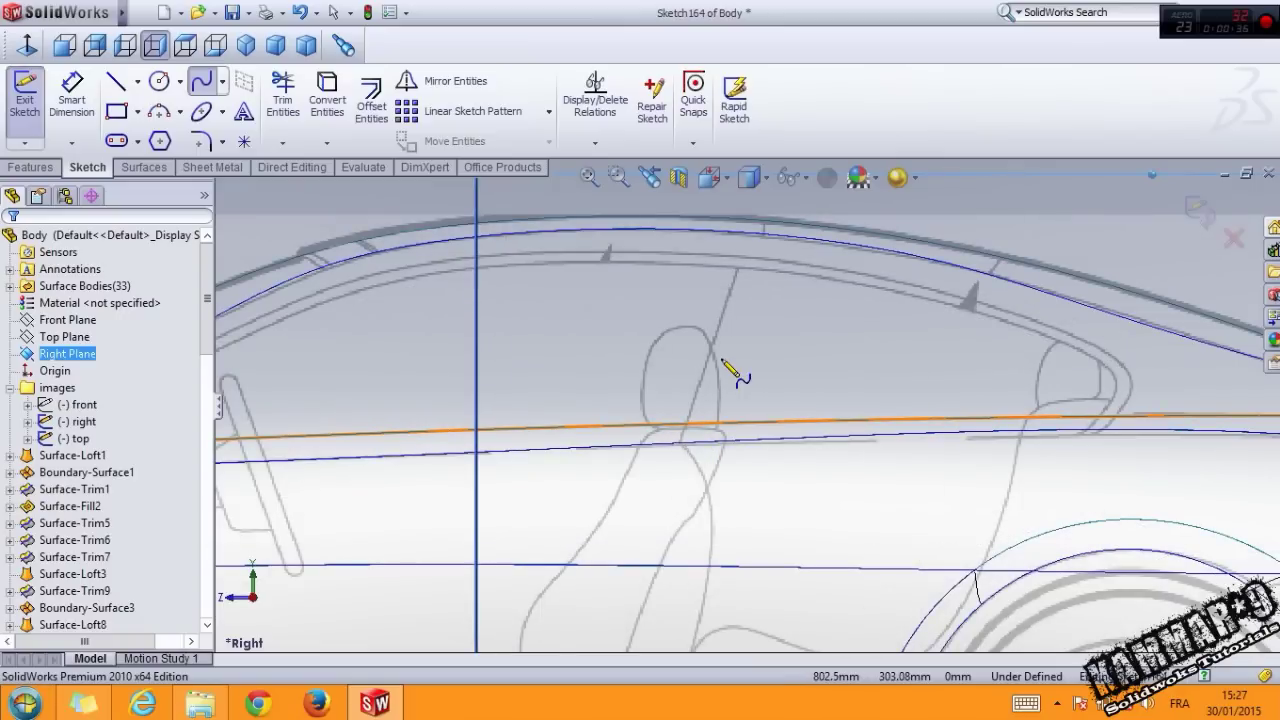
pyautogui.scroll(3, 728, 368)
pyautogui.scroll(-2, 400, 416)
pyautogui.scroll(-2, 397, 462)
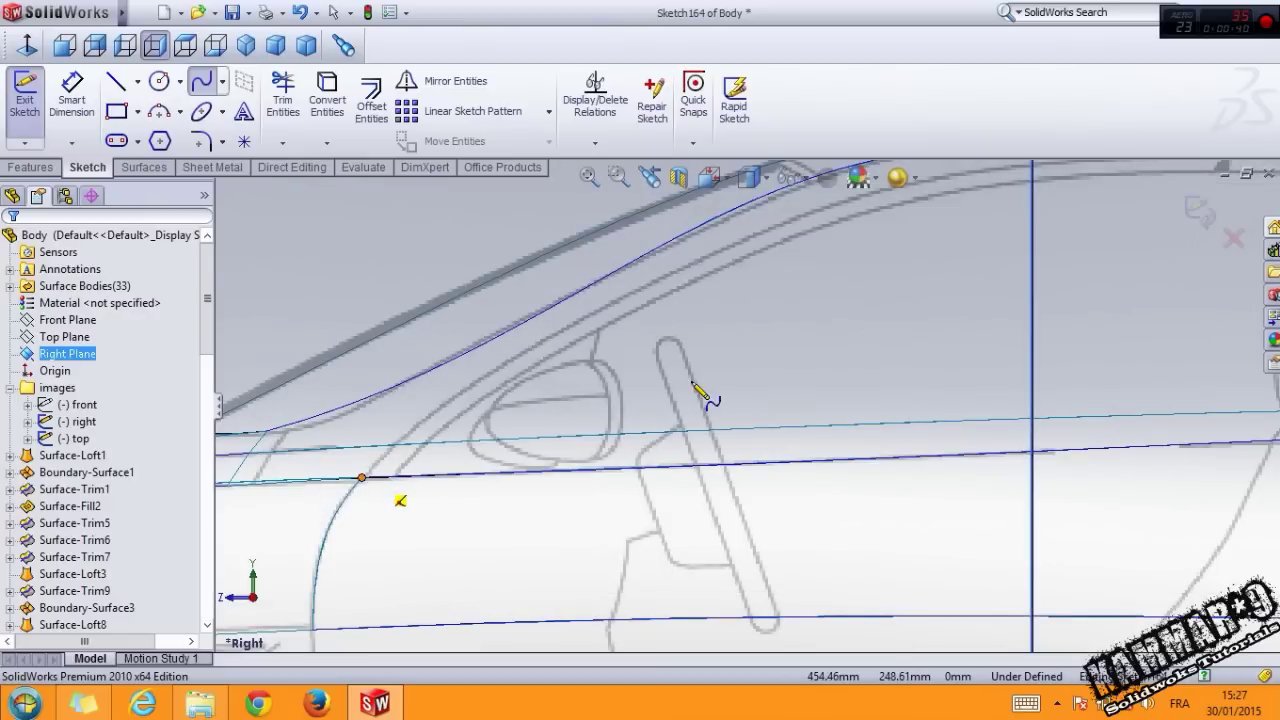
pyautogui.click(361, 477)
pyautogui.scroll(3, 700, 392)
pyautogui.scroll(-1, 1029, 343)
pyautogui.scroll(-2, 1091, 286)
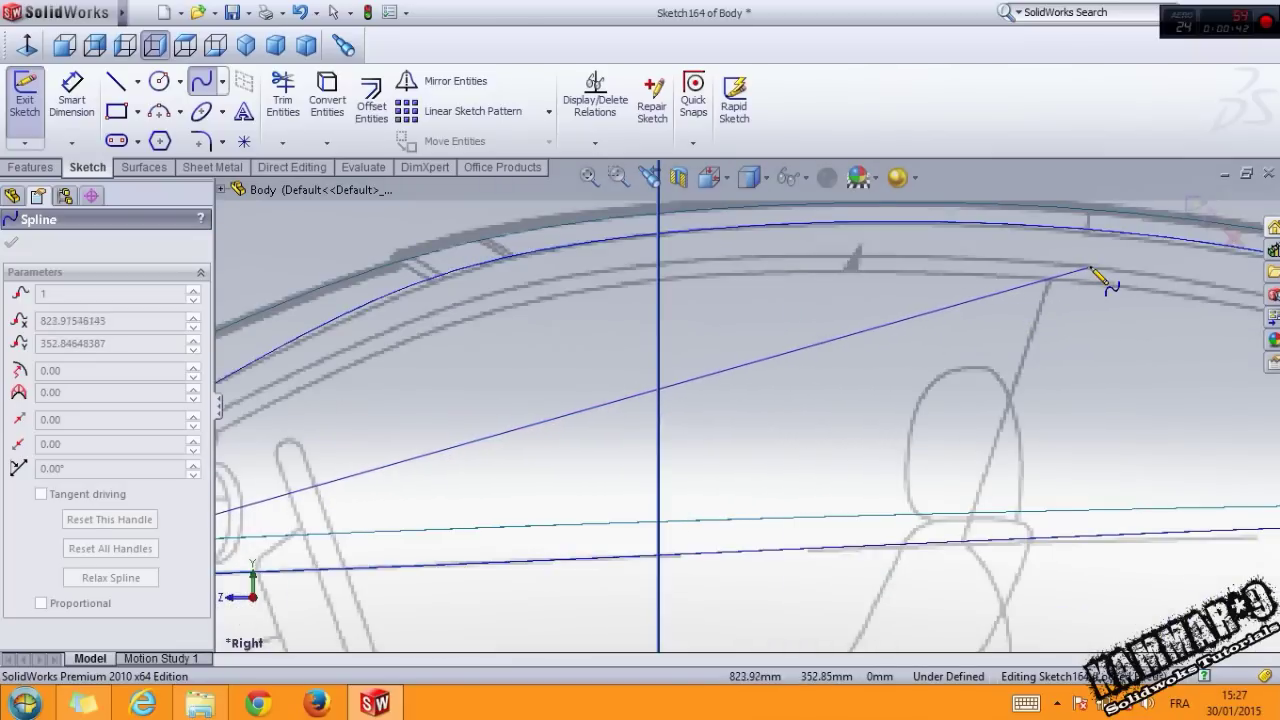
# Add a roofline point and end the spline on the rear belt line.
pyautogui.click(1093, 272)
pyautogui.scroll(3, 1071, 380)
pyautogui.scroll(-2, 1092, 460)
pyautogui.scroll(-1, 1005, 428)
pyautogui.scroll(-1, 1005, 428)
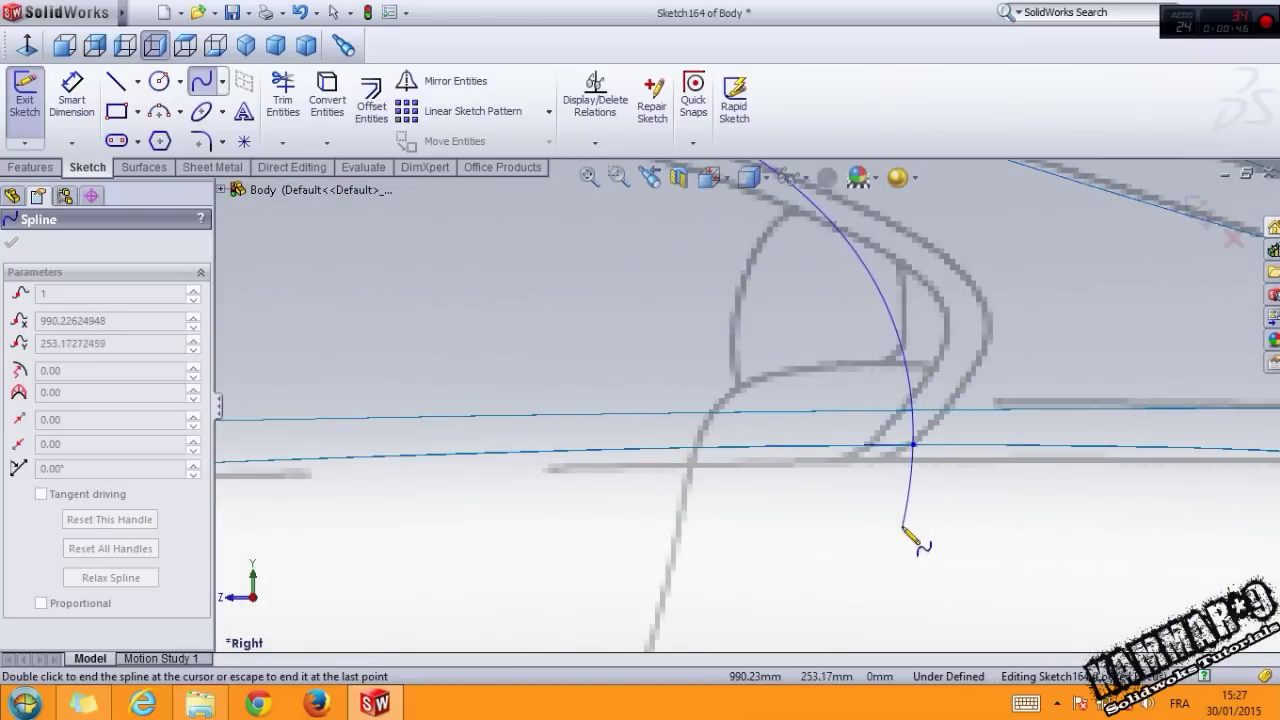
pyautogui.doubleClick(910, 449)
pyautogui.scroll(3, 906, 537)
pyautogui.scroll(-3, 700, 440)
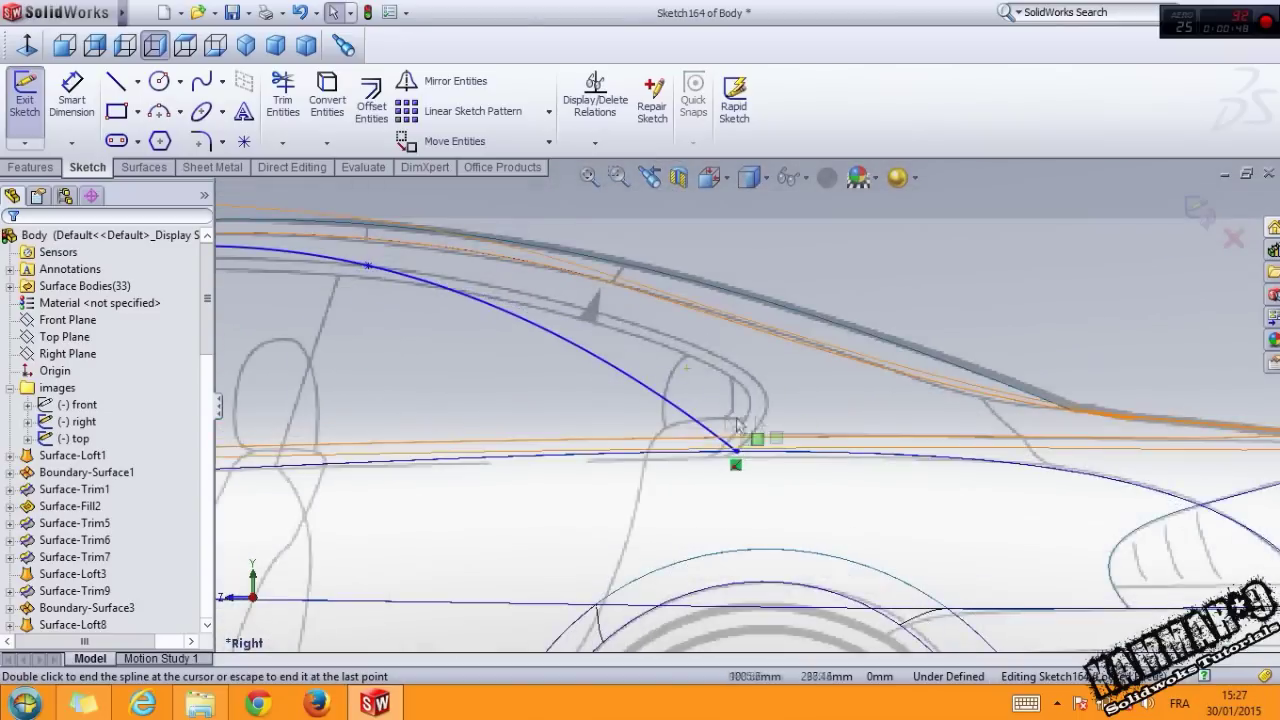
pyautogui.scroll(-2, 690, 445)
# Drag the spline's rear tangent outward so its rear end curves around the window.
pyautogui.click(690, 450)
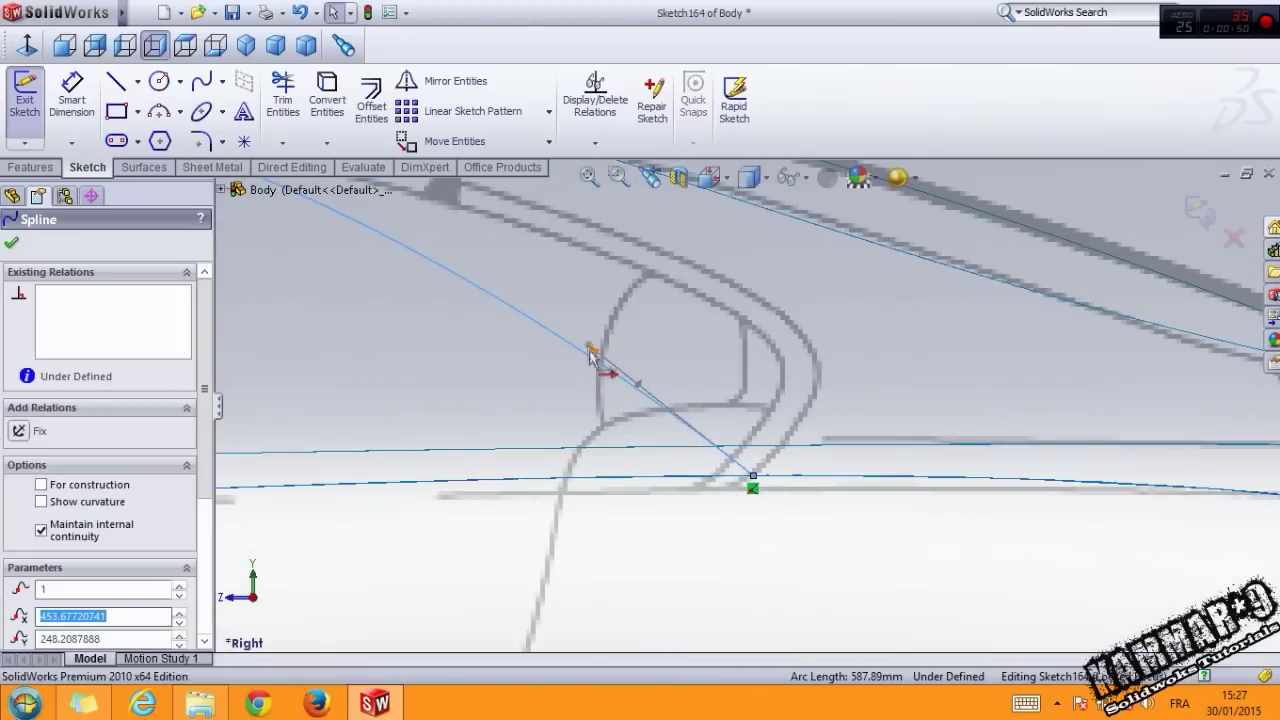
pyautogui.moveTo(590, 348); pyautogui.dragTo(705, 350)
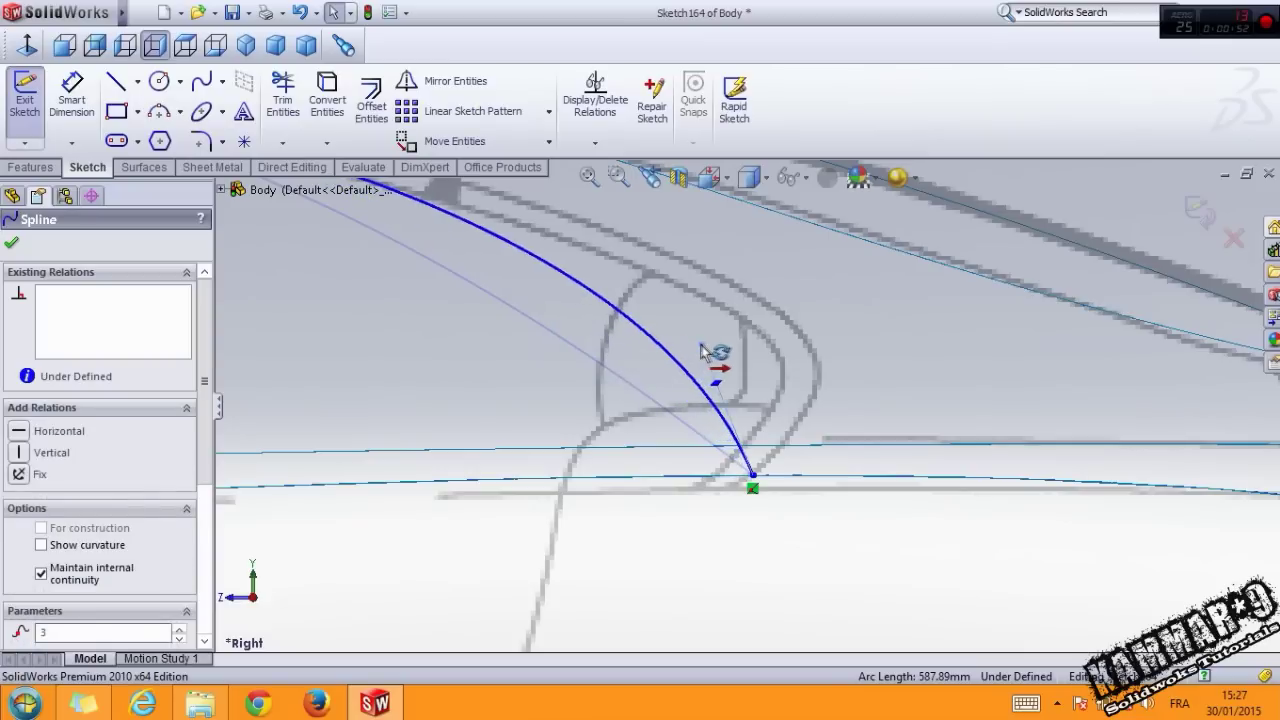
pyautogui.moveTo(705, 348)
pyautogui.mouseDown()
pyautogui.moveTo(829, 349)
pyautogui.moveTo(903, 374)
pyautogui.mouseUp()
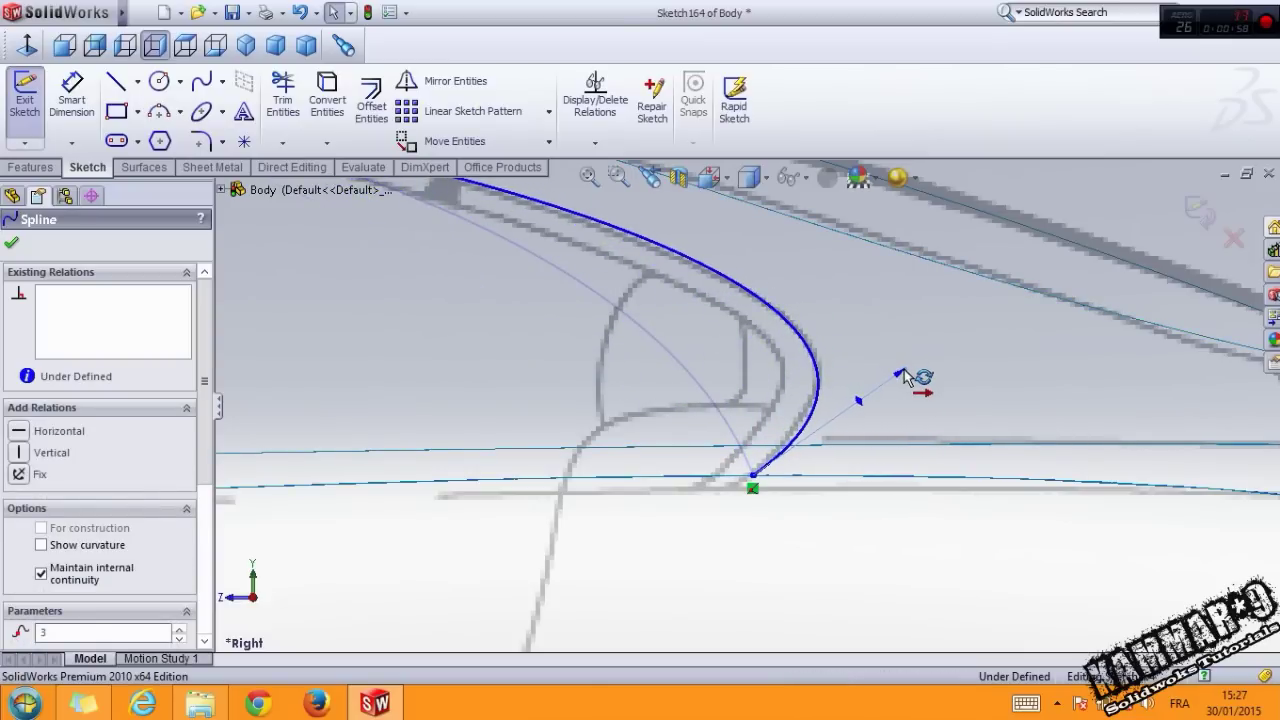
pyautogui.scroll(3, 850, 390)
pyautogui.scroll(3, 757, 394)
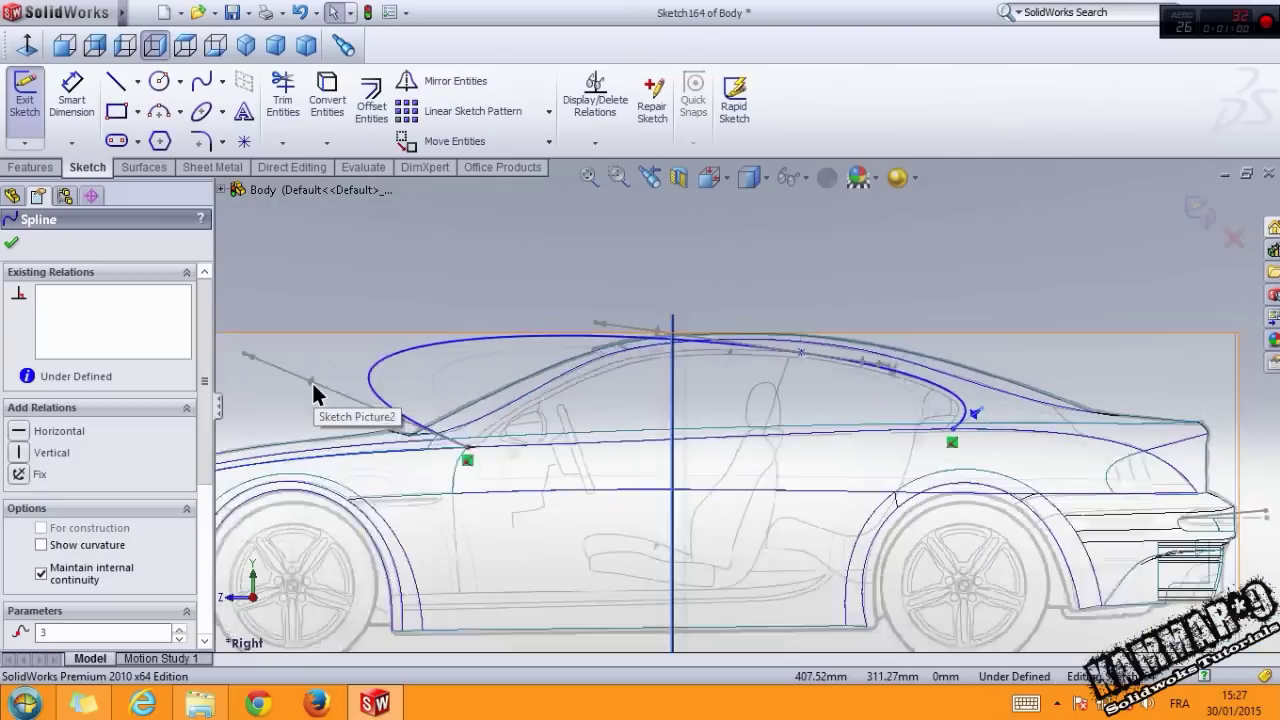
# Adjust the spline's front tangent along the roofline and move a point to raise the arch.
pyautogui.scroll(1, 313, 393)
pyautogui.moveTo(335, 378); pyautogui.dragTo(540, 378)
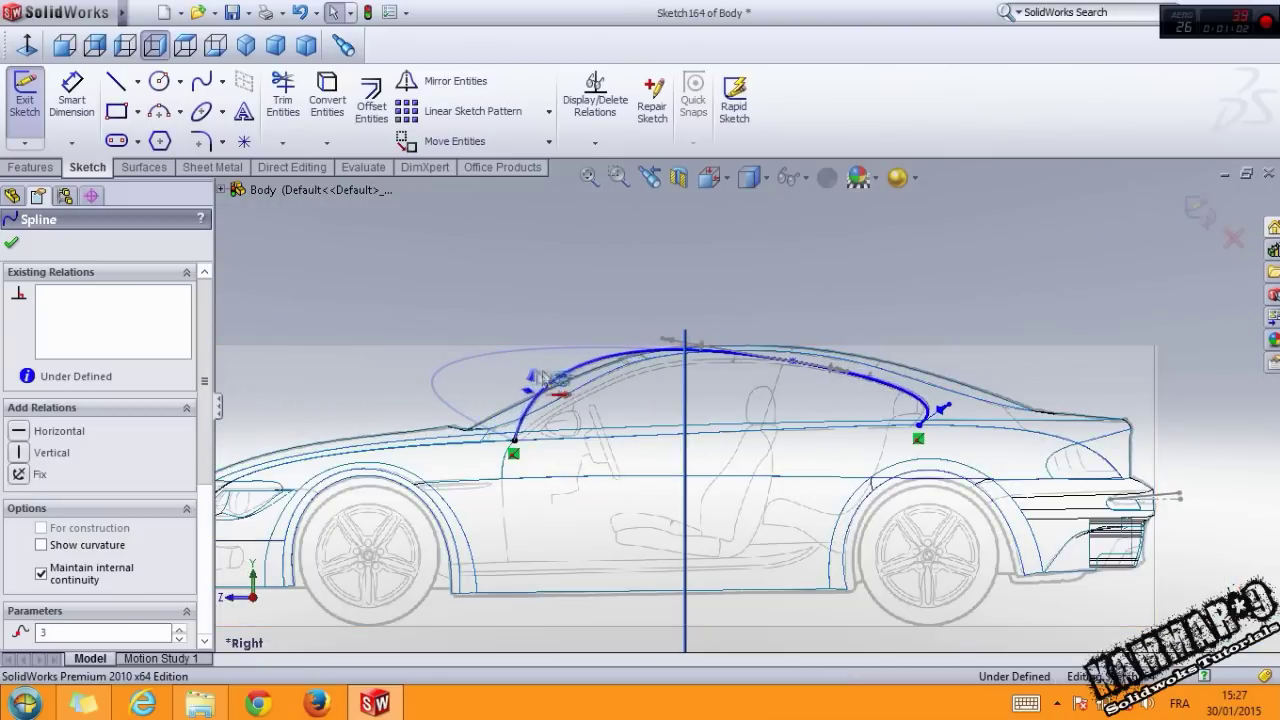
pyautogui.scroll(-3, 575, 410)
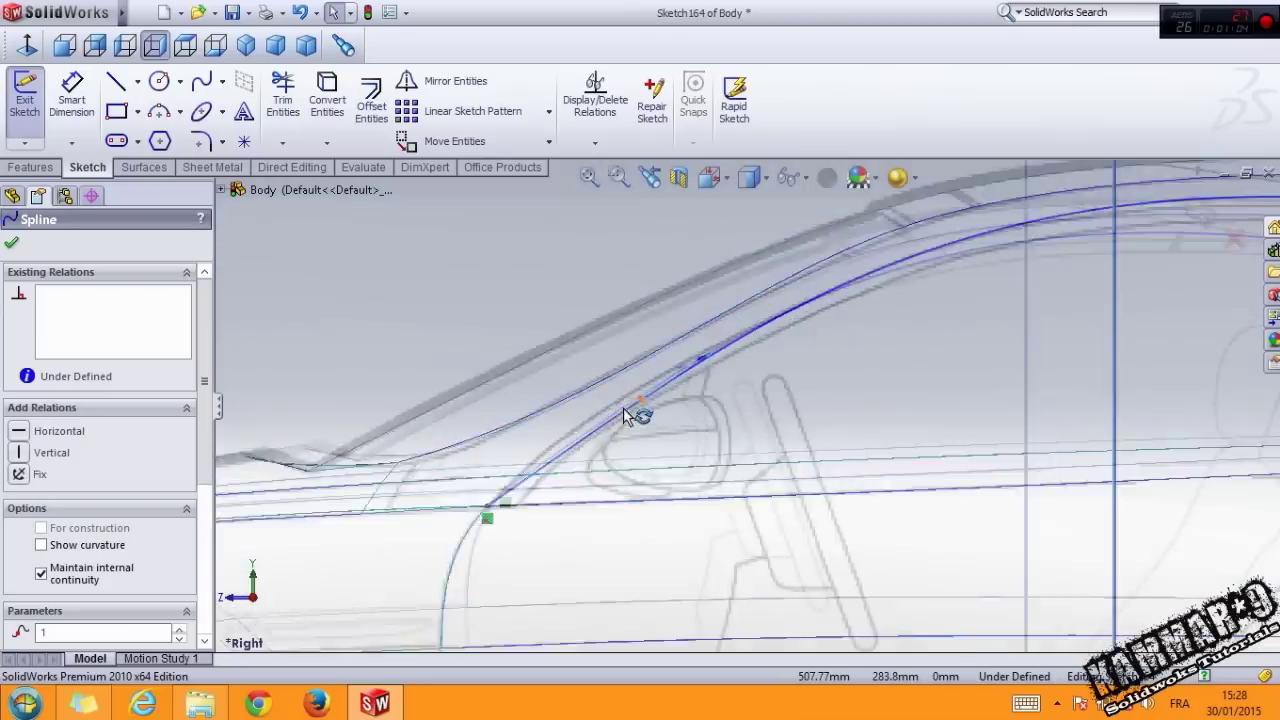
pyautogui.scroll(-2, 634, 414)
pyautogui.moveTo(791, 320)
pyautogui.mouseDown()
pyautogui.moveTo(677, 354)
pyautogui.moveTo(629, 386)
pyautogui.mouseUp()
pyautogui.scroll(1, 636, 435)
pyautogui.scroll(3, 636, 428)
pyautogui.scroll(-3, 923, 341)
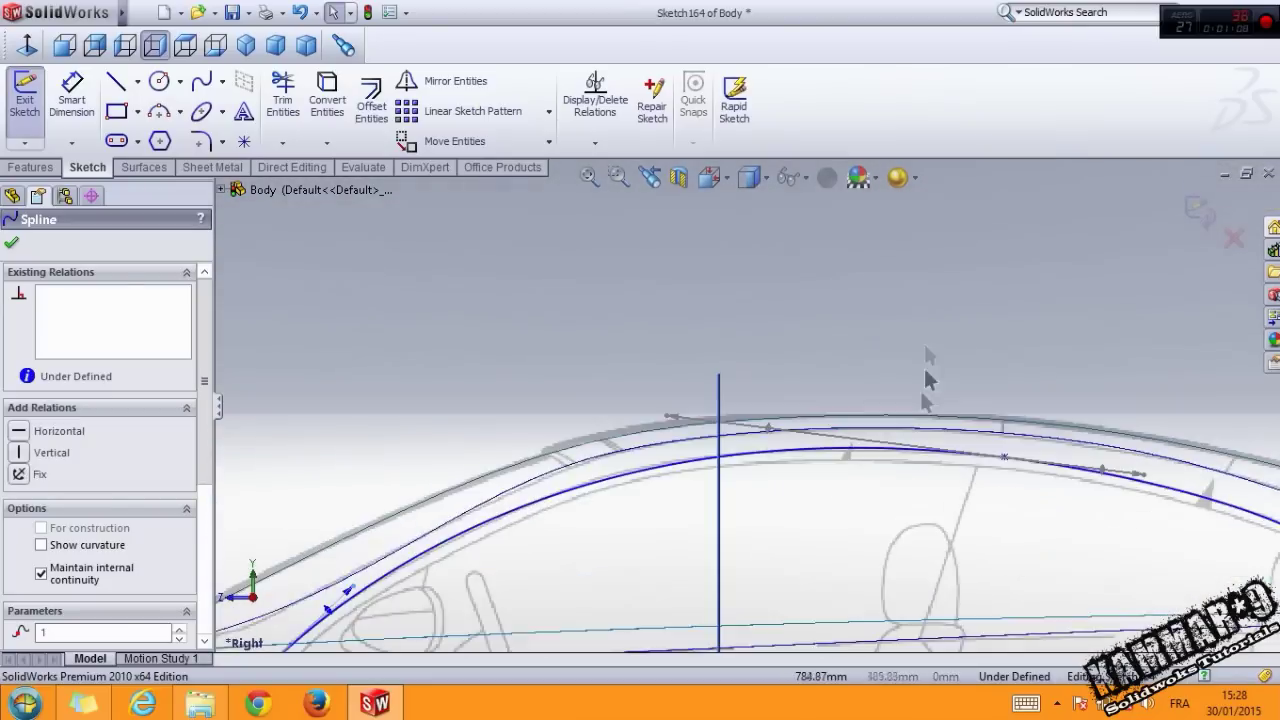
pyautogui.scroll(-2, 923, 341)
# Refine the roof section's shape and tangent, and tweak the rear end tangent.
pyautogui.moveTo(481, 372); pyautogui.dragTo(586, 457)
pyautogui.scroll(2, 630, 450)
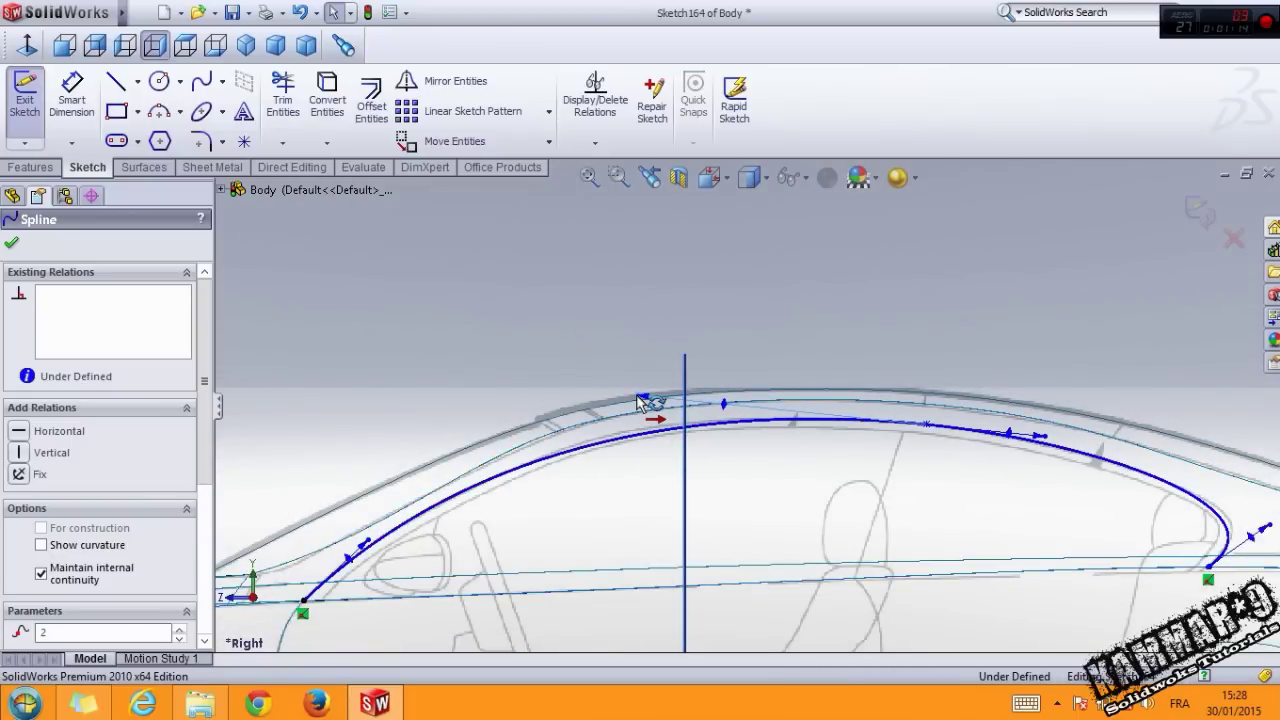
pyautogui.moveTo(640, 402); pyautogui.dragTo(653, 396)
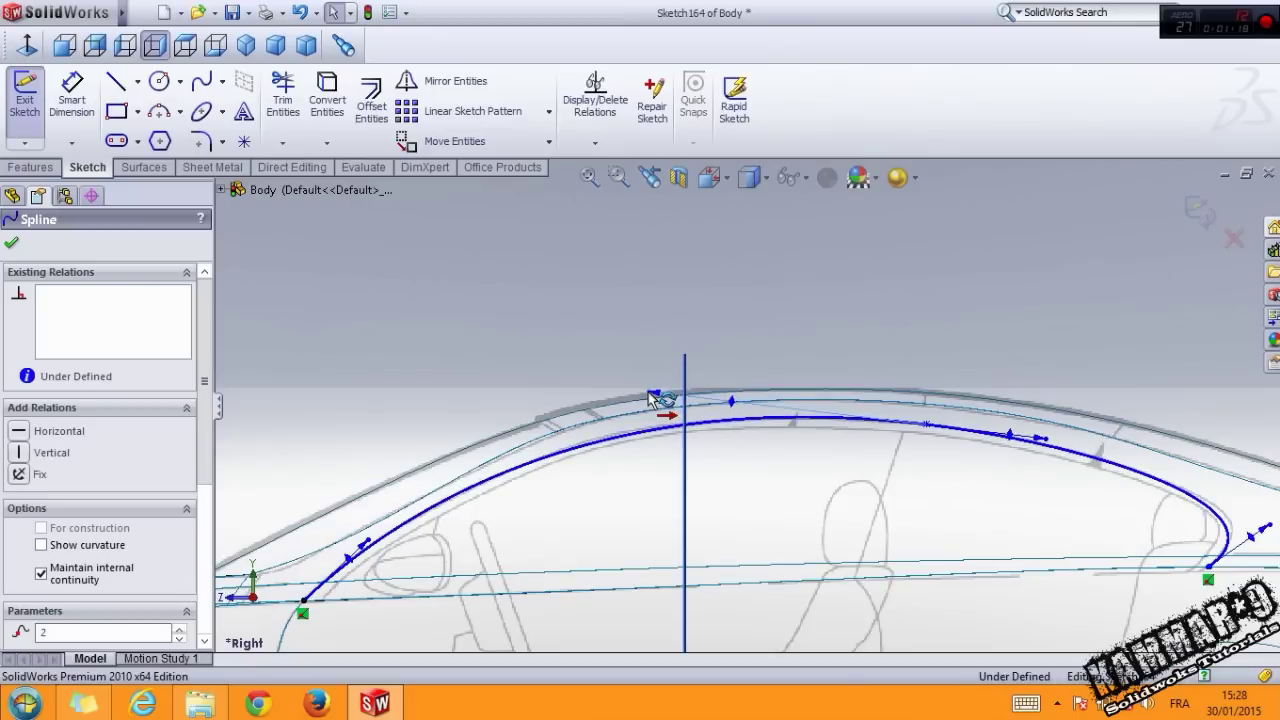
pyautogui.scroll(-3, 966, 486)
pyautogui.scroll(-3, 1000, 480)
pyautogui.scroll(-3, 943, 434)
pyautogui.moveTo(960, 450); pyautogui.dragTo(1005, 440)
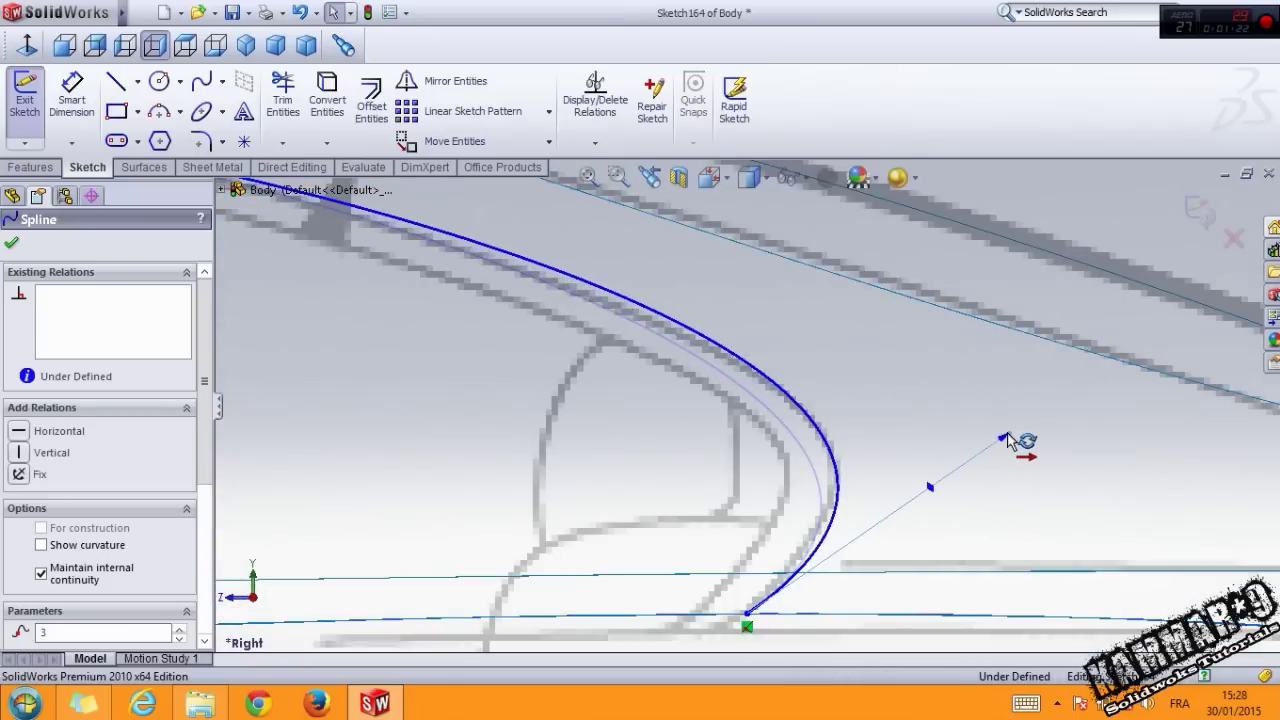
pyautogui.scroll(3, 900, 450)
pyautogui.scroll(3, 700, 400)
pyautogui.scroll(-3, 566, 352)
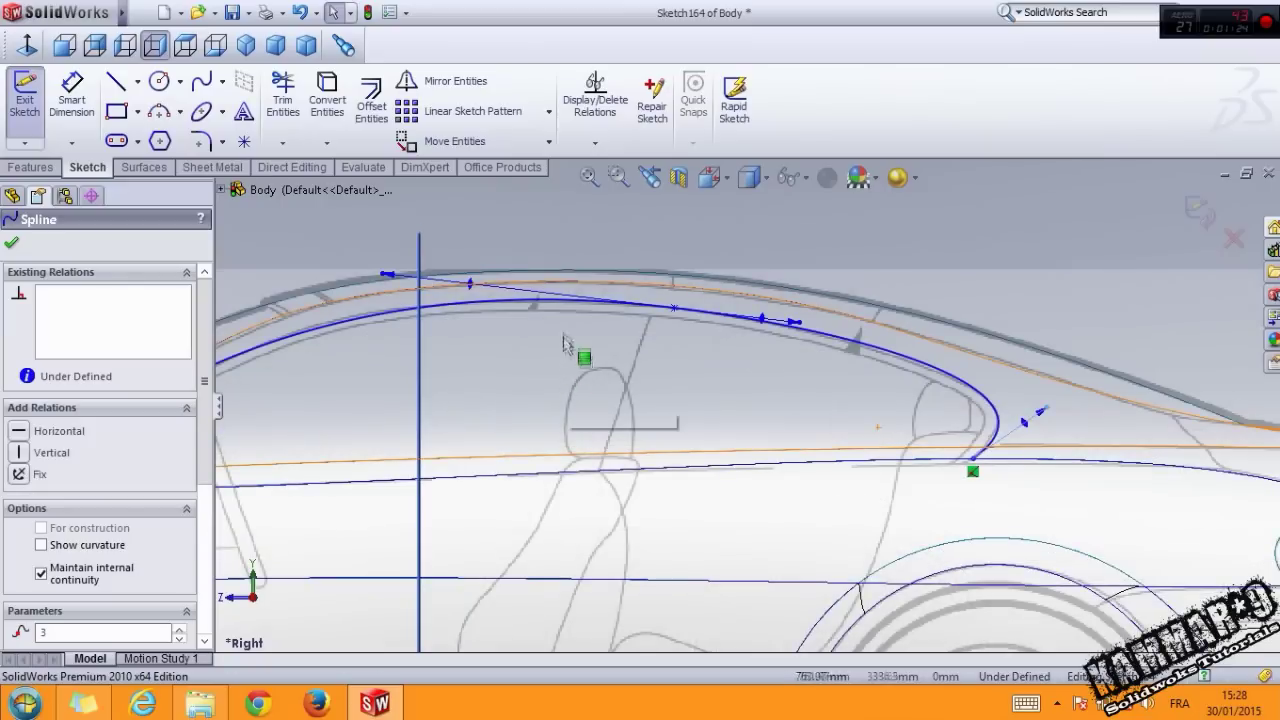
pyautogui.moveTo(674, 307); pyautogui.dragTo(672, 312)
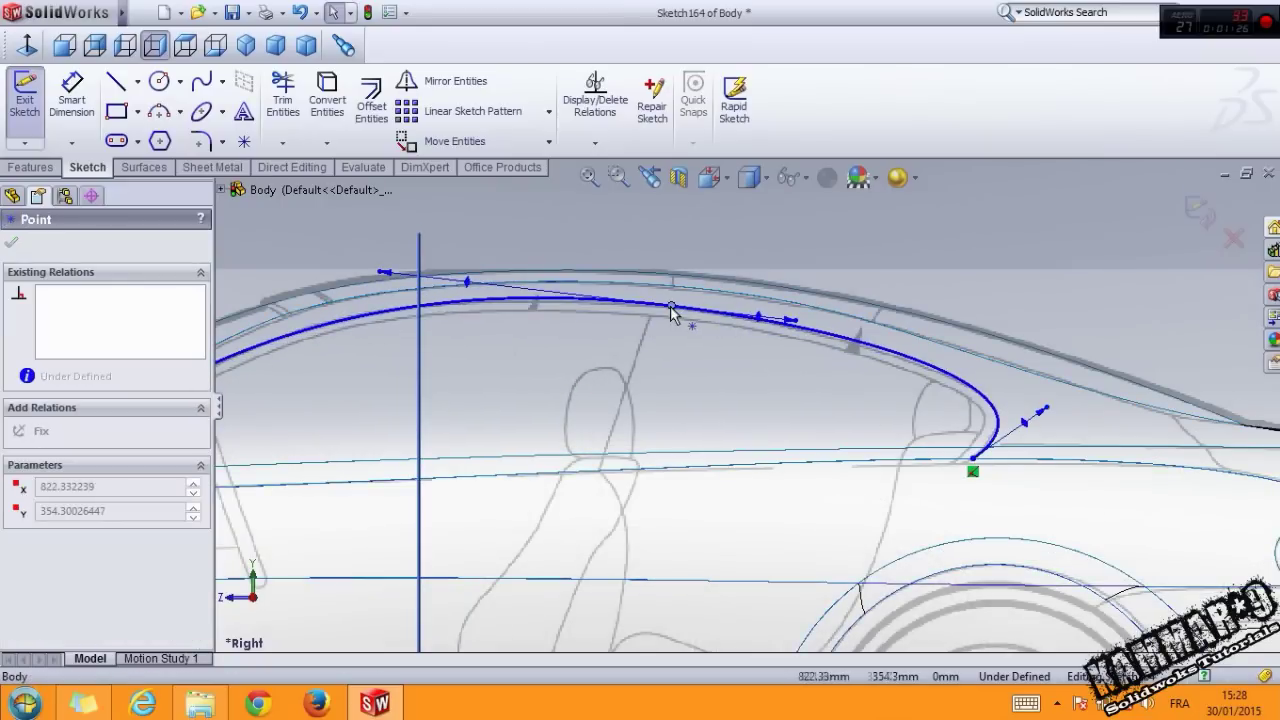
# Reselect the roof-line spline and adjust its points and tangents.
pyautogui.scroll(2, 700, 371)
pyautogui.scroll(3, 414, 414)
pyautogui.scroll(-4, 980, 490)
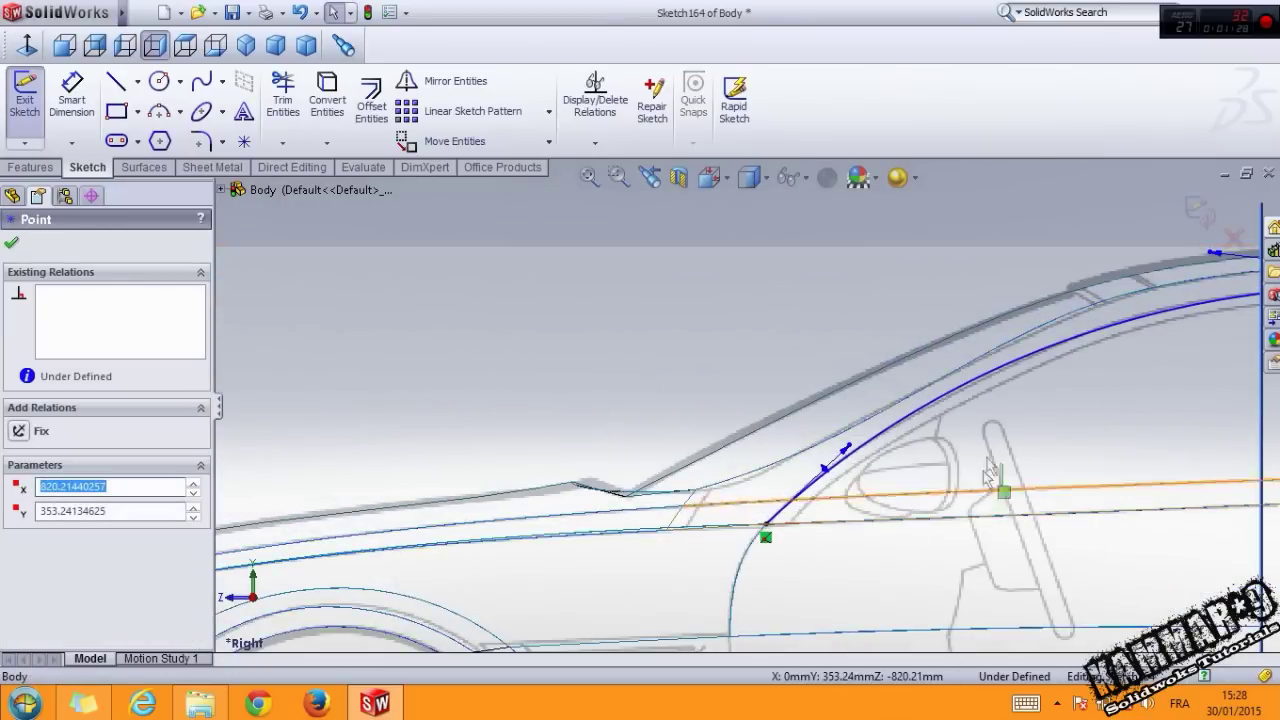
pyautogui.scroll(-2, 762, 430)
pyautogui.click(614, 496)
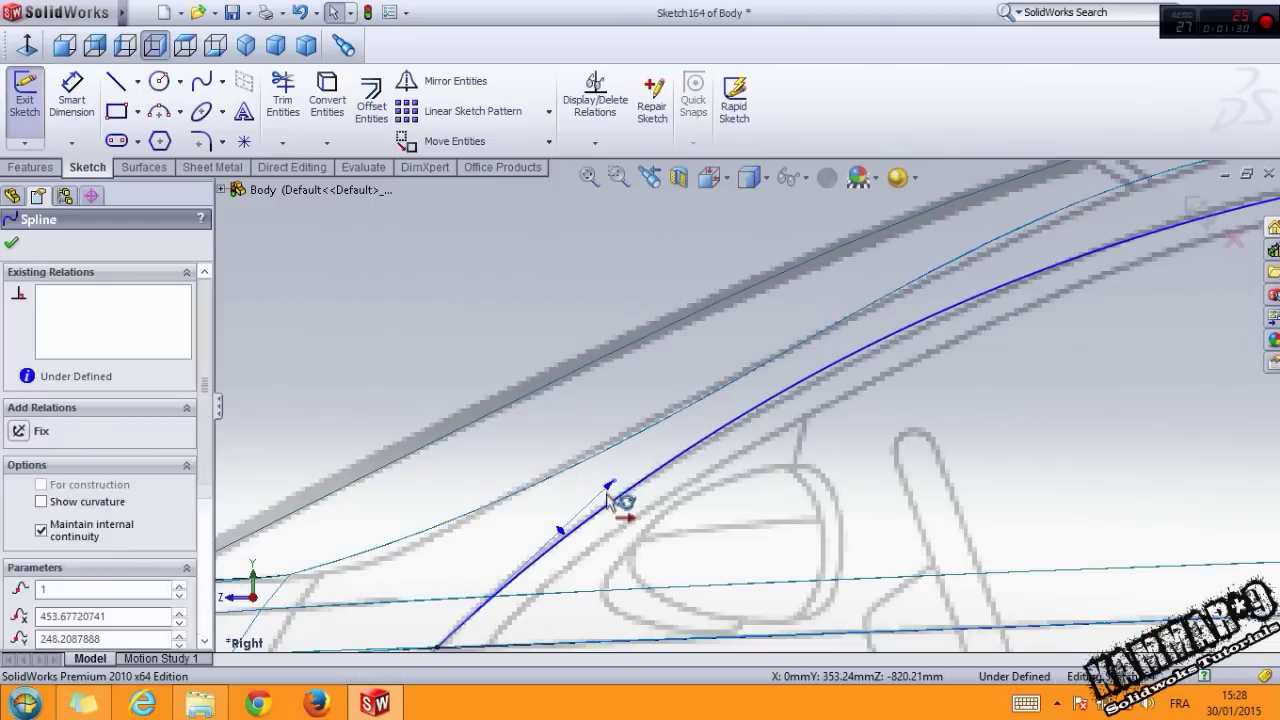
pyautogui.scroll(2, 617, 500)
pyautogui.scroll(3, 614, 497)
pyautogui.scroll(-3, 932, 491)
pyautogui.scroll(-2, 932, 491)
pyautogui.click(603, 350)
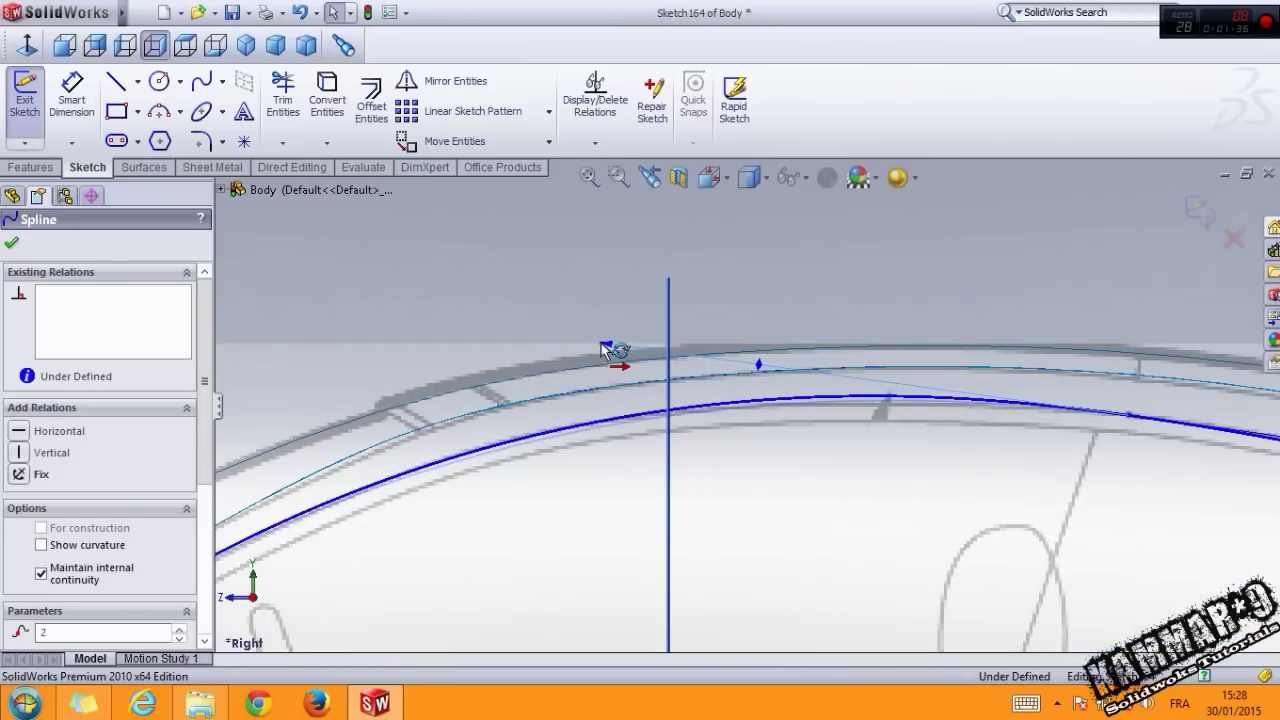
pyautogui.scroll(2, 651, 458)
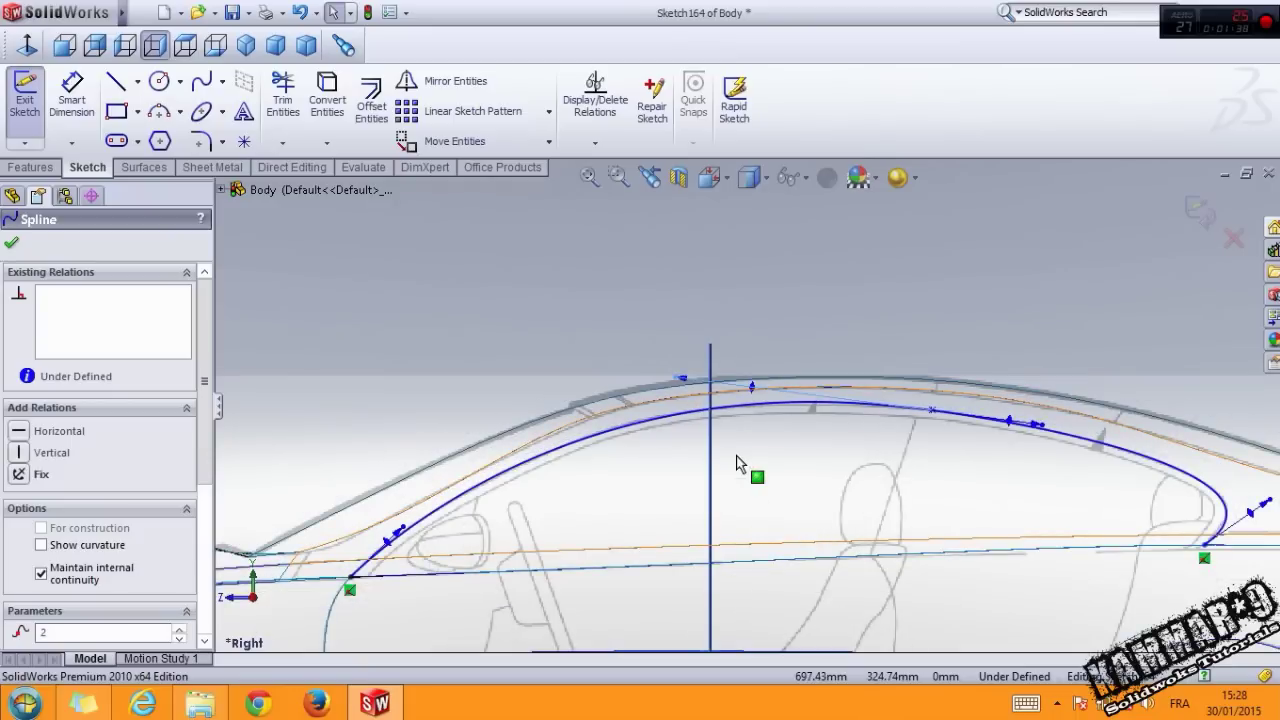
pyautogui.click(910, 480)
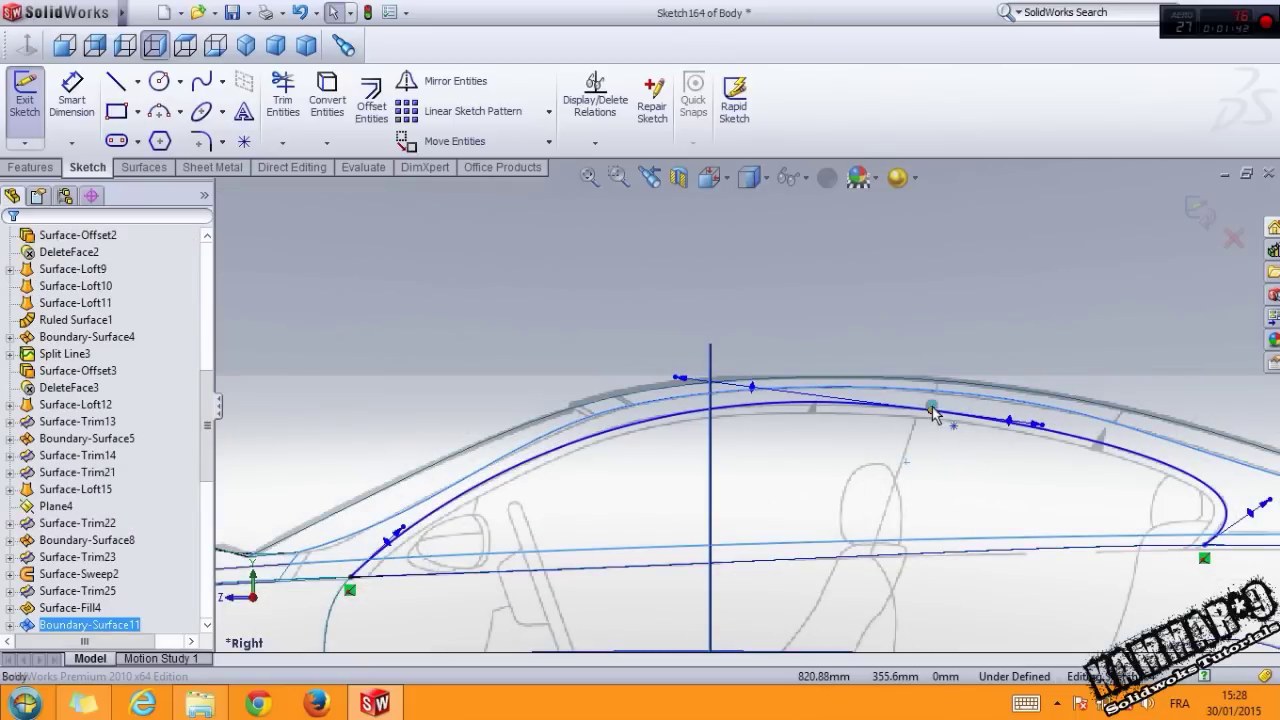
# Reshape the roof spline via its top point, front tangent, roof point and rear tangent.
pyautogui.moveTo(932, 413); pyautogui.dragTo(955, 420)
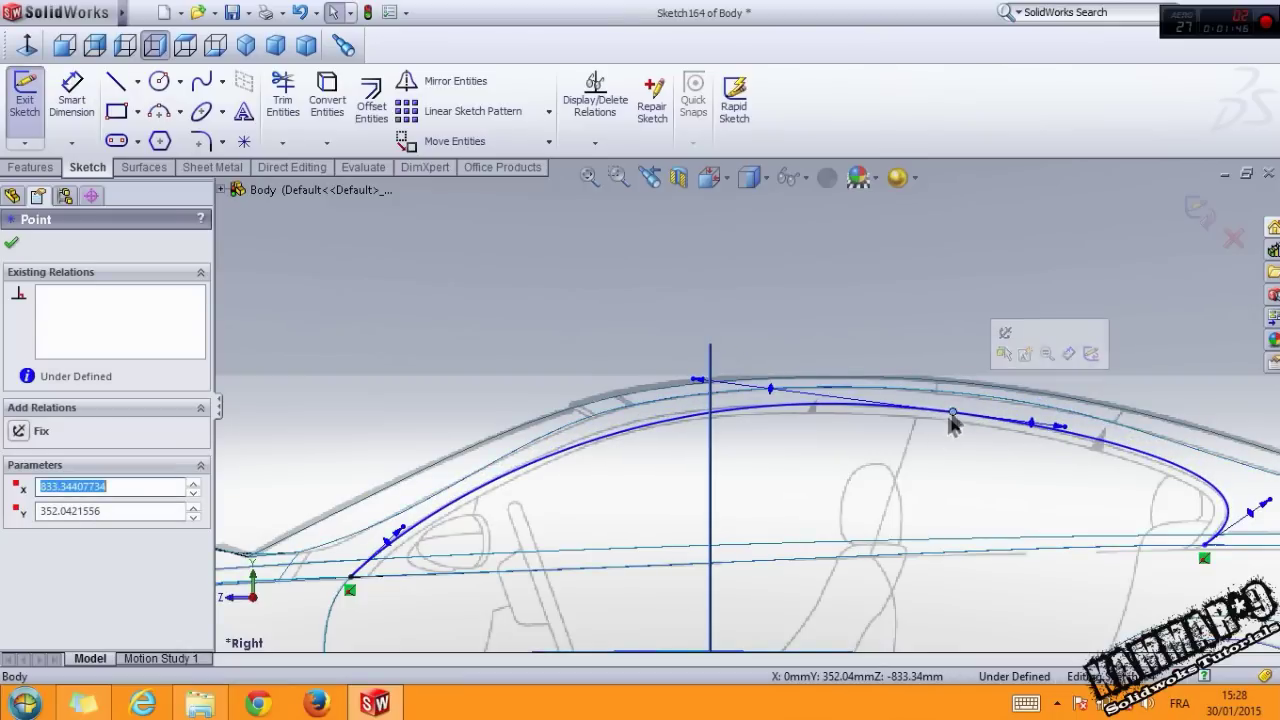
pyautogui.scroll(-3, 469, 550)
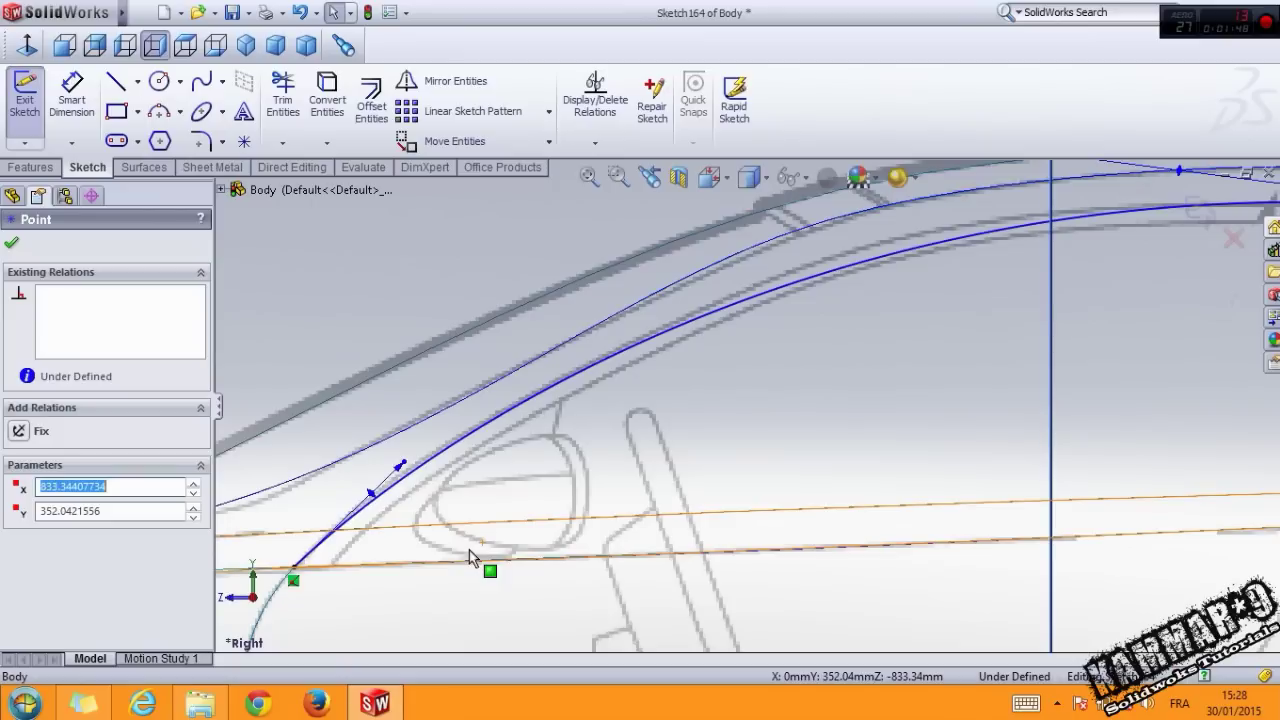
pyautogui.moveTo(418, 462)
pyautogui.mouseDown()
pyautogui.moveTo(469, 421)
pyautogui.moveTo(461, 428)
pyautogui.mouseUp()
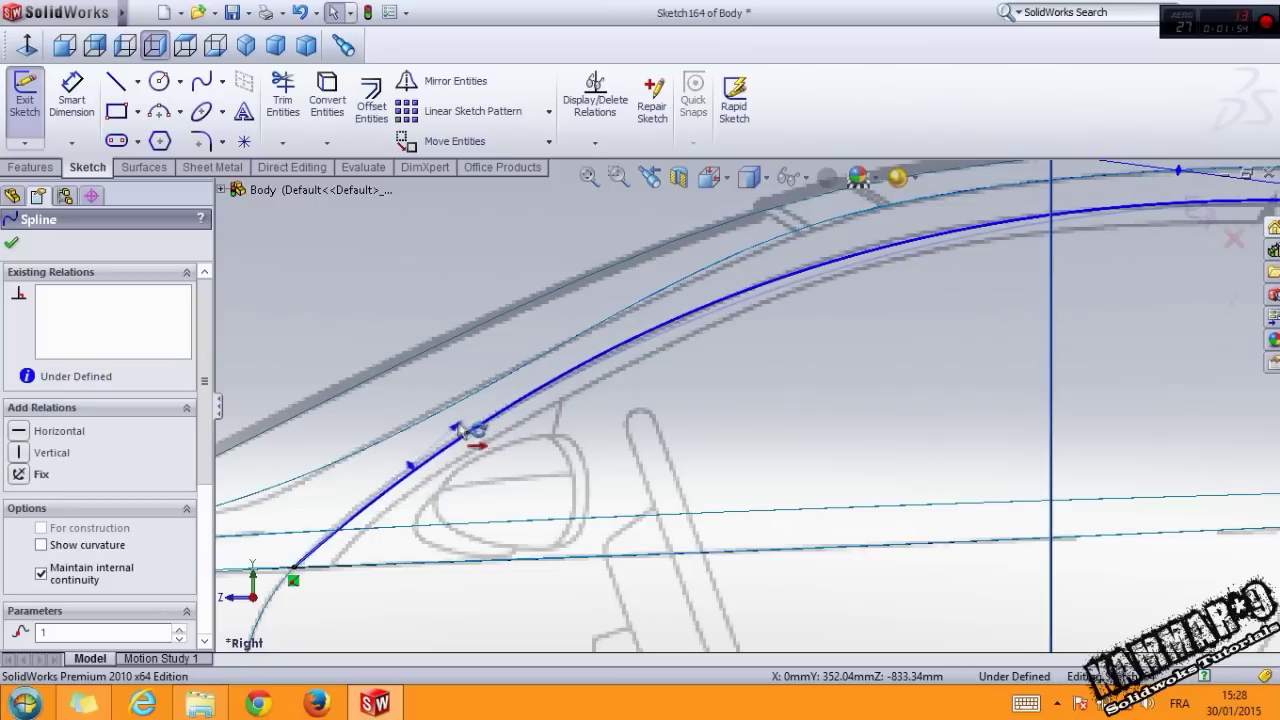
pyautogui.scroll(-2, 871, 280)
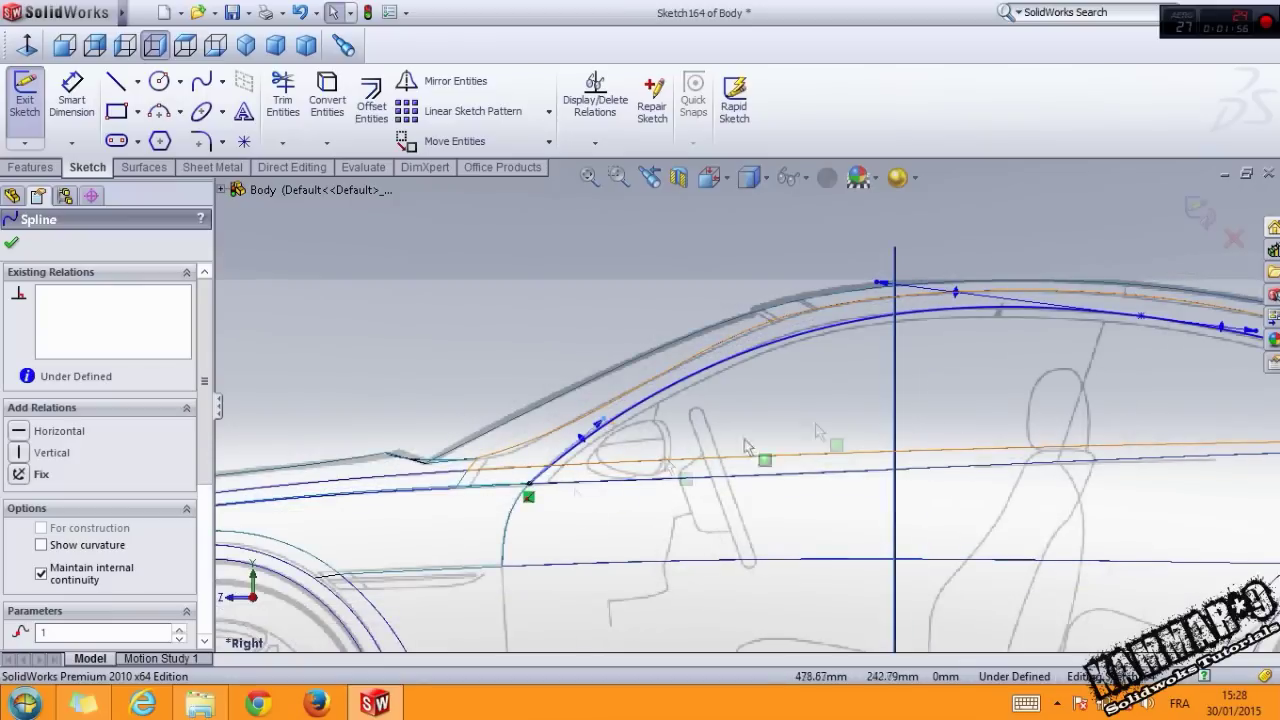
pyautogui.moveTo(1137, 306)
pyautogui.mouseDown()
pyautogui.moveTo(1107, 304)
pyautogui.moveTo(1119, 306)
pyautogui.mouseUp()
pyautogui.scroll(3, 1017, 446)
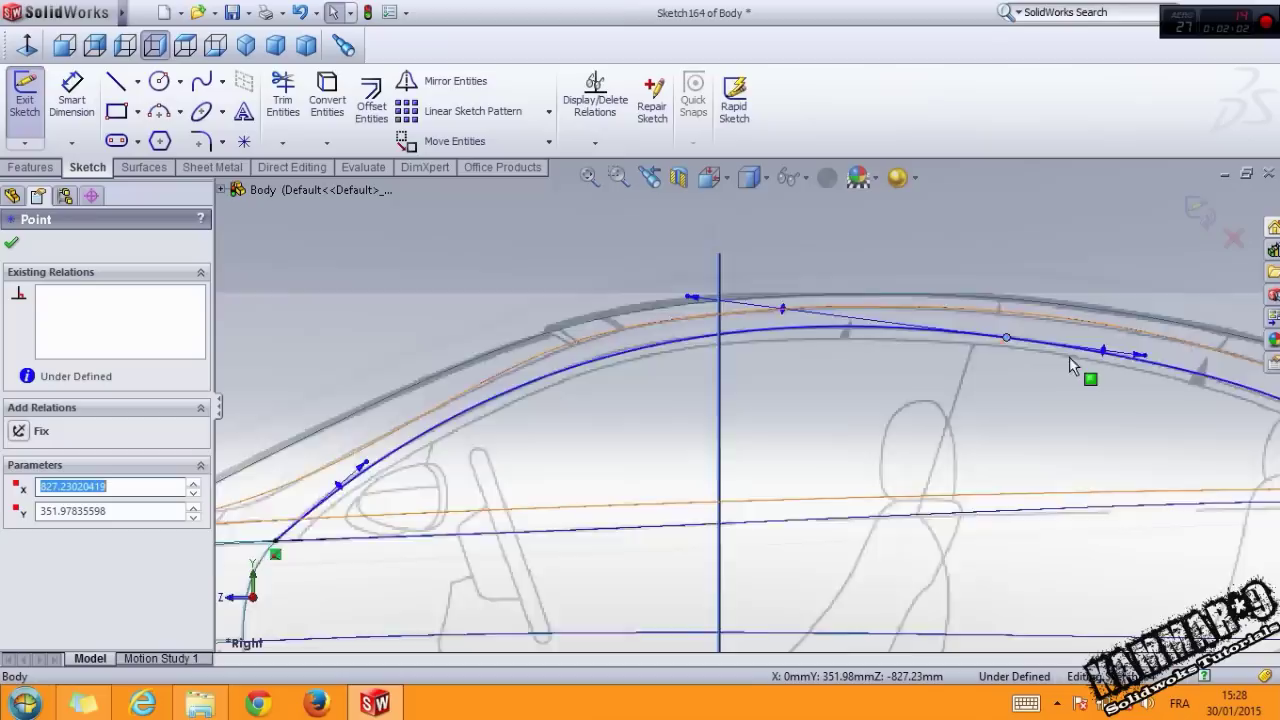
pyautogui.scroll(-3, 1017, 446)
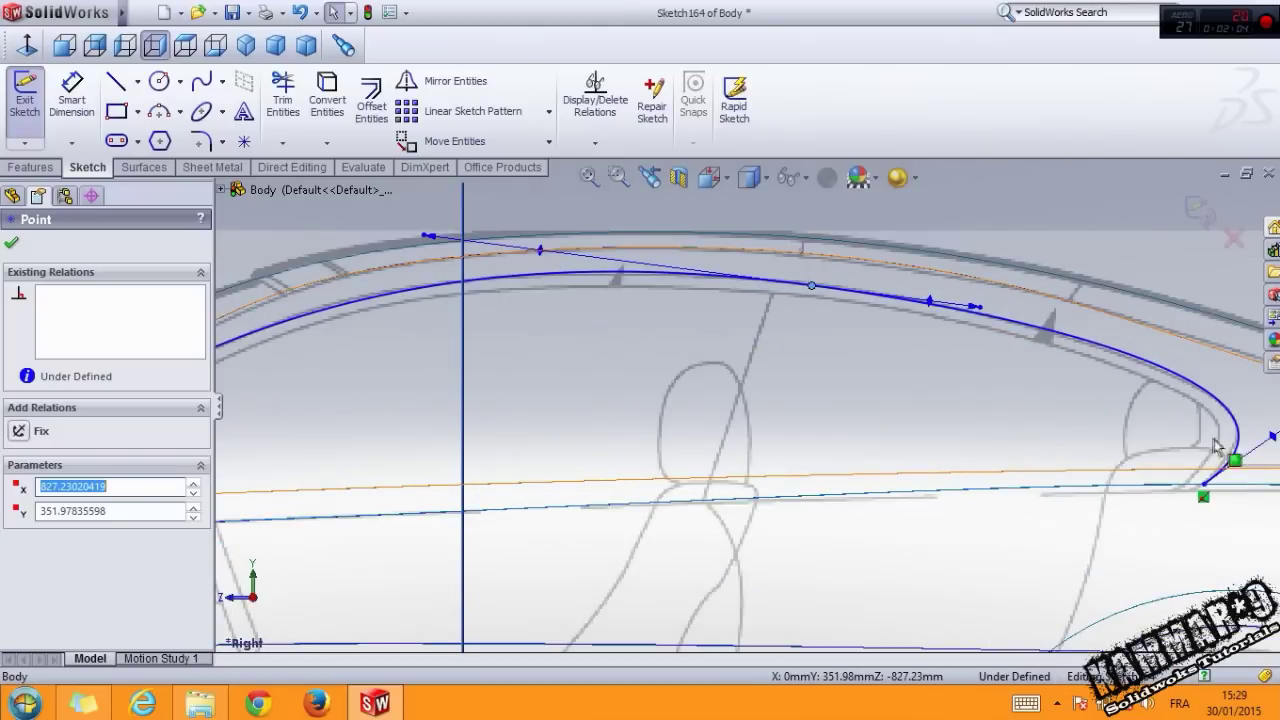
pyautogui.scroll(-3, 1185, 400)
pyautogui.moveTo(1180, 400); pyautogui.dragTo(1180, 397)
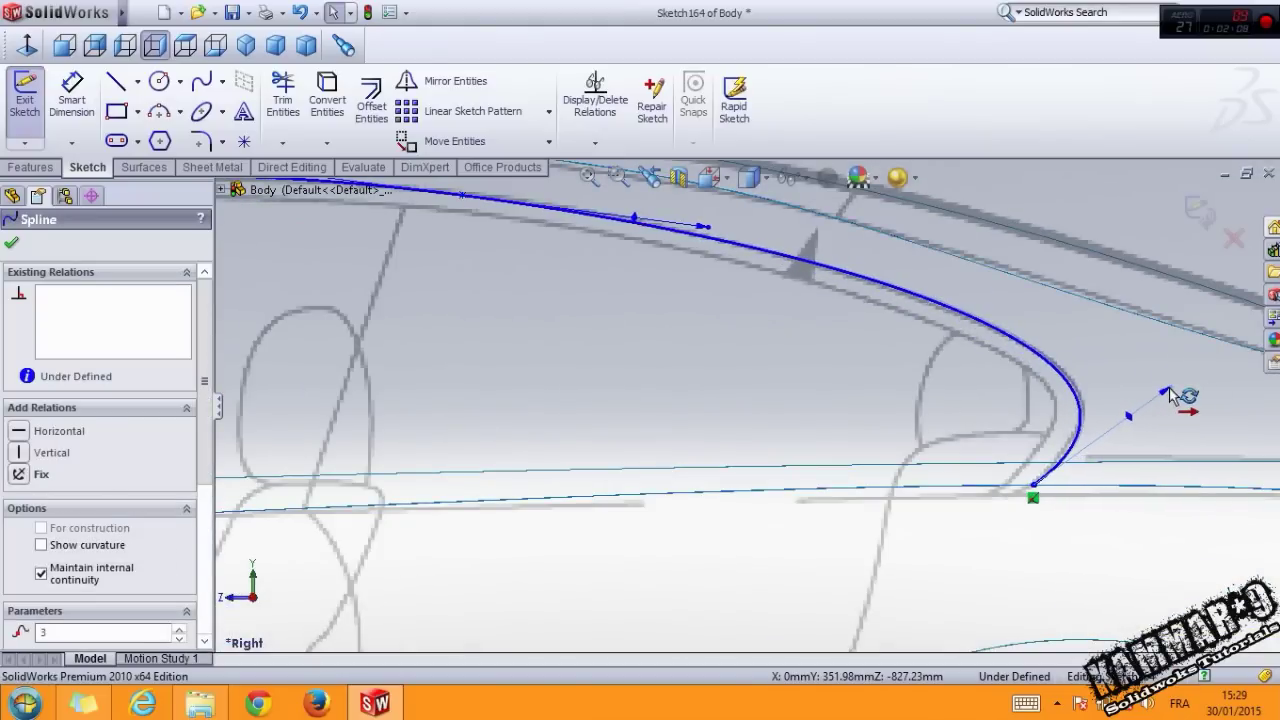
pyautogui.scroll(1, 1000, 415)
pyautogui.scroll(1, 1000, 415)
pyautogui.click(760, 400)
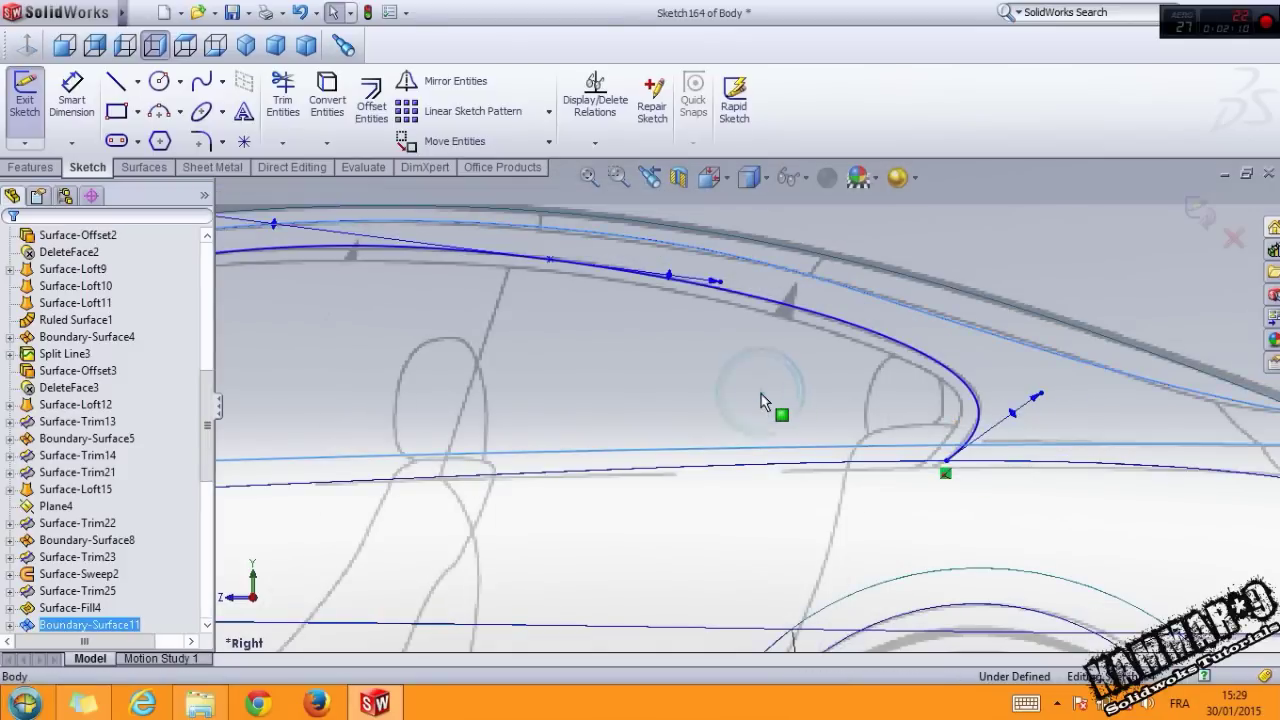
# Start a second spline at the front pillar base.
pyautogui.scroll(3, 760, 400)
pyautogui.click(200, 93)
pyautogui.scroll(-3, 286, 316)
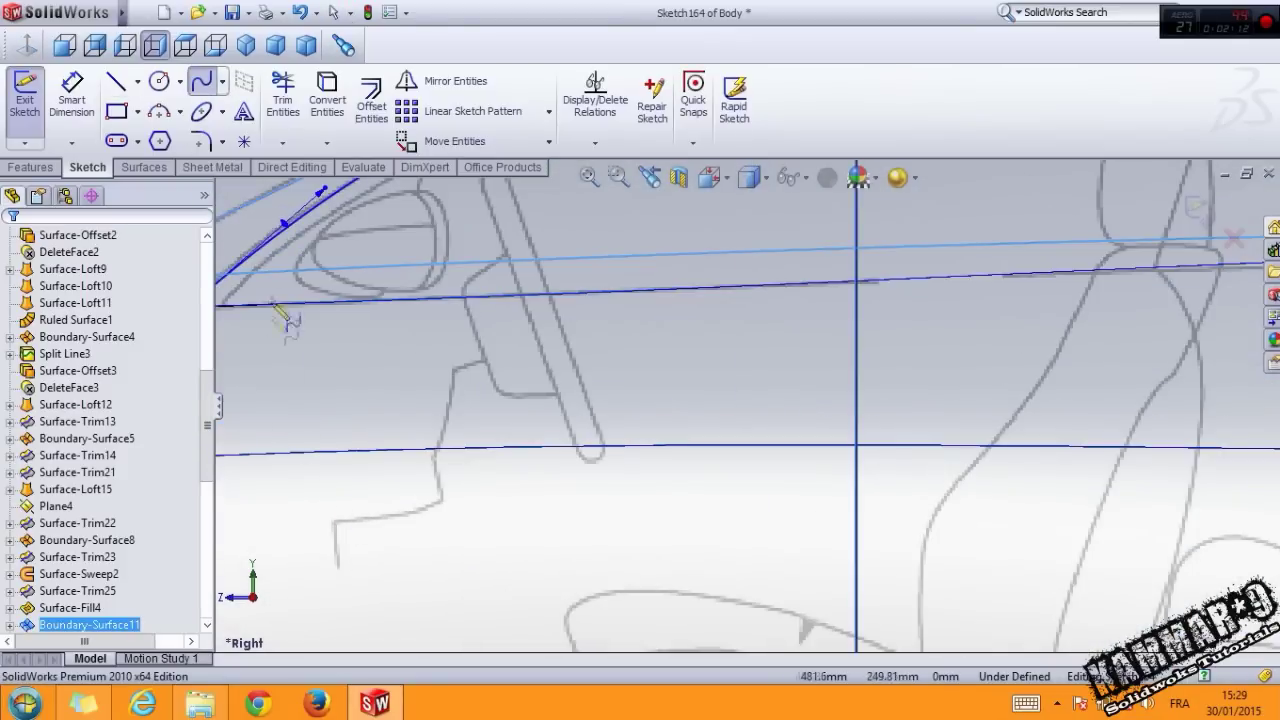
pyautogui.scroll(-2, 310, 378)
pyautogui.click(305, 358)
pyautogui.scroll(2, 580, 380)
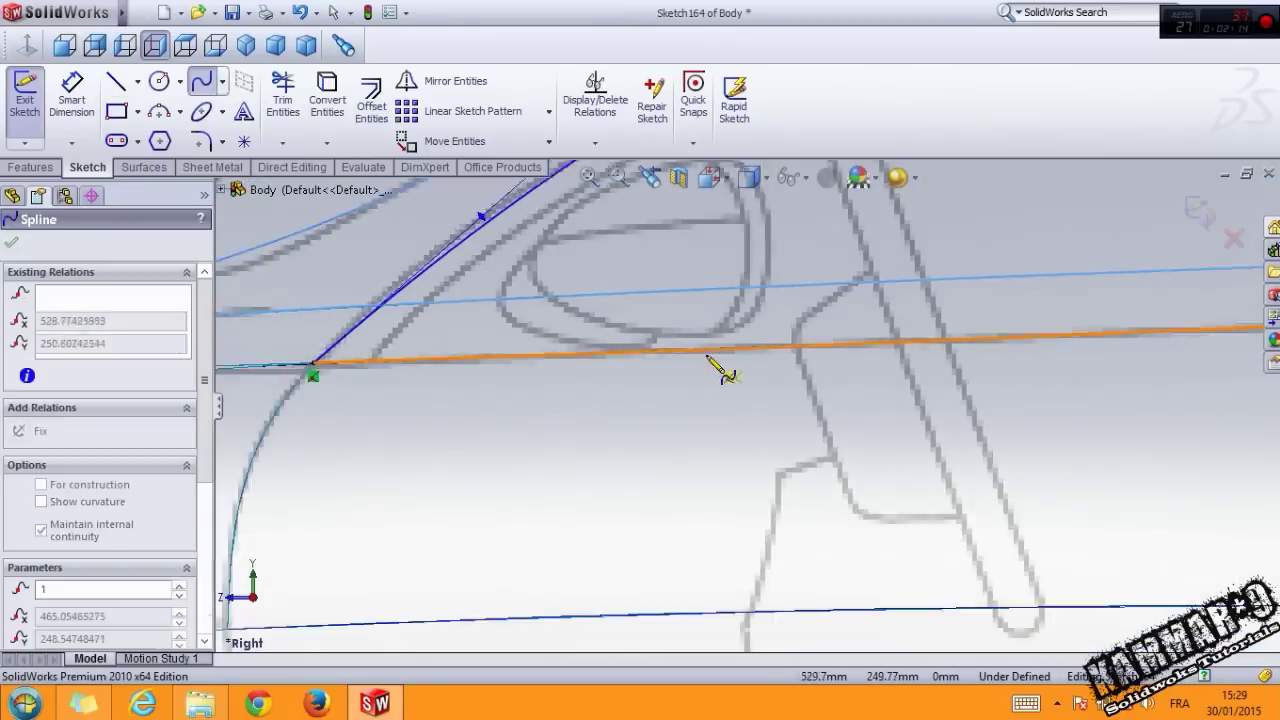
# Draw the second spline through a roof point to the rear pillar base.
pyautogui.scroll(2, 700, 370)
pyautogui.scroll(-4, 990, 320)
pyautogui.scroll(2, 1000, 318)
pyautogui.click(789, 268)
pyautogui.scroll(1, 980, 410)
pyautogui.scroll(-2, 1000, 432)
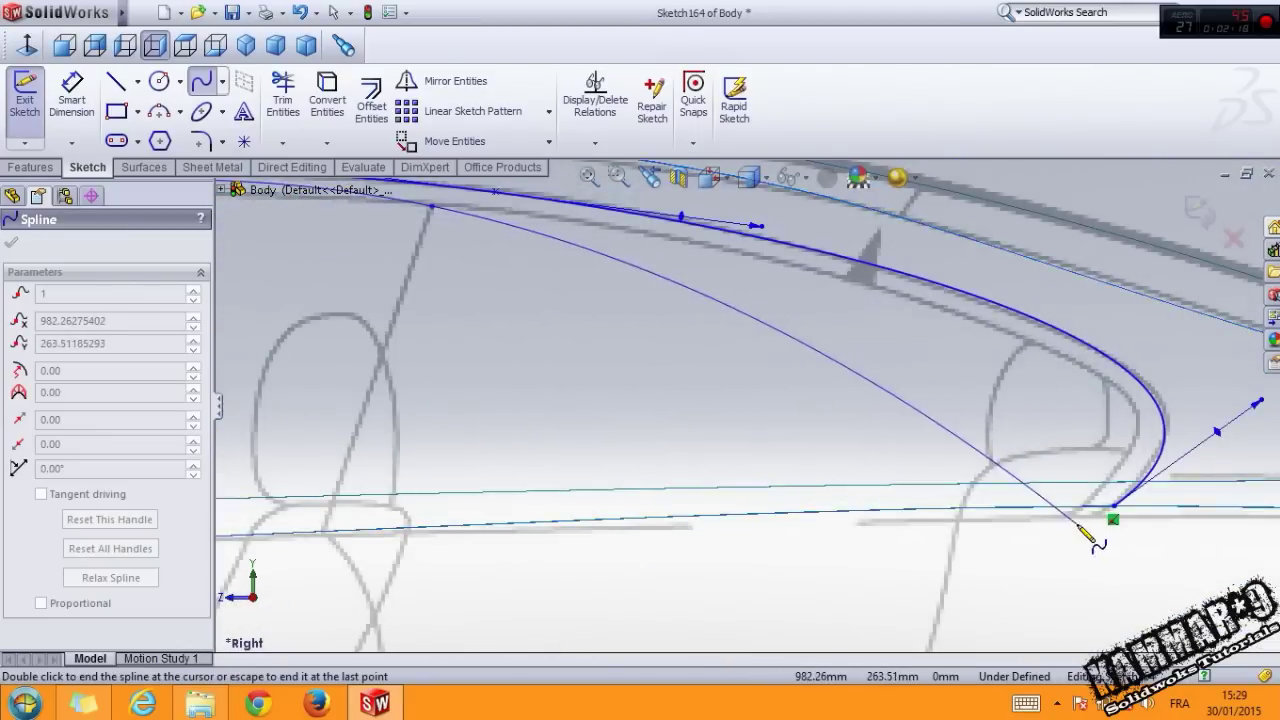
pyautogui.scroll(-3, 1080, 525)
pyautogui.doubleClick(1005, 456)
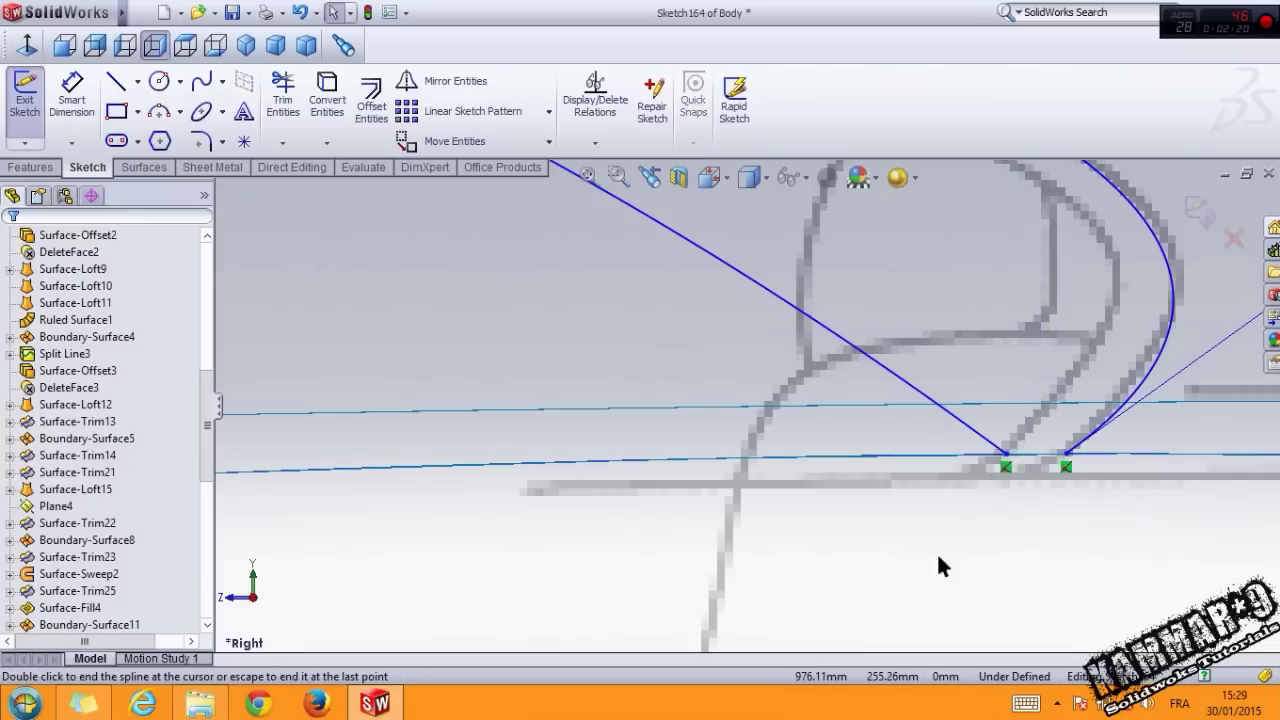
# Swing the new spline's rear and front tangents so it runs alongside the first.
pyautogui.click(962, 428)
pyautogui.scroll(2, 770, 470)
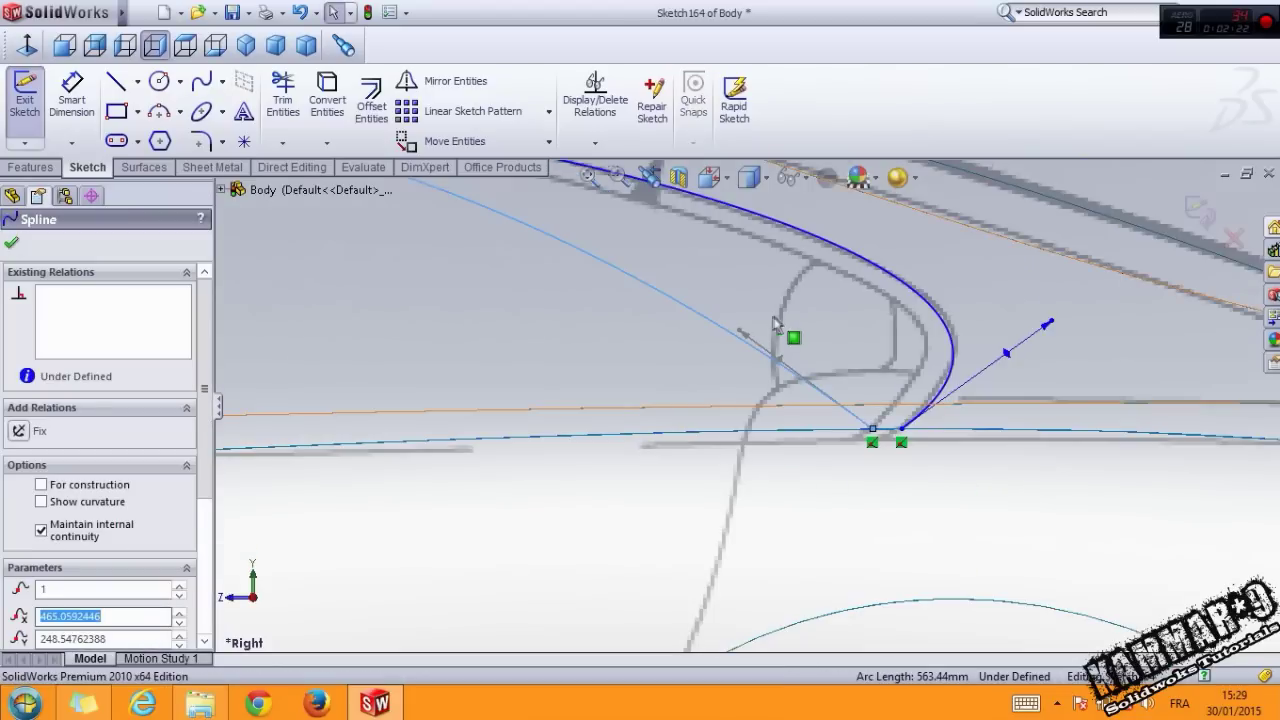
pyautogui.moveTo(740, 333); pyautogui.dragTo(983, 339)
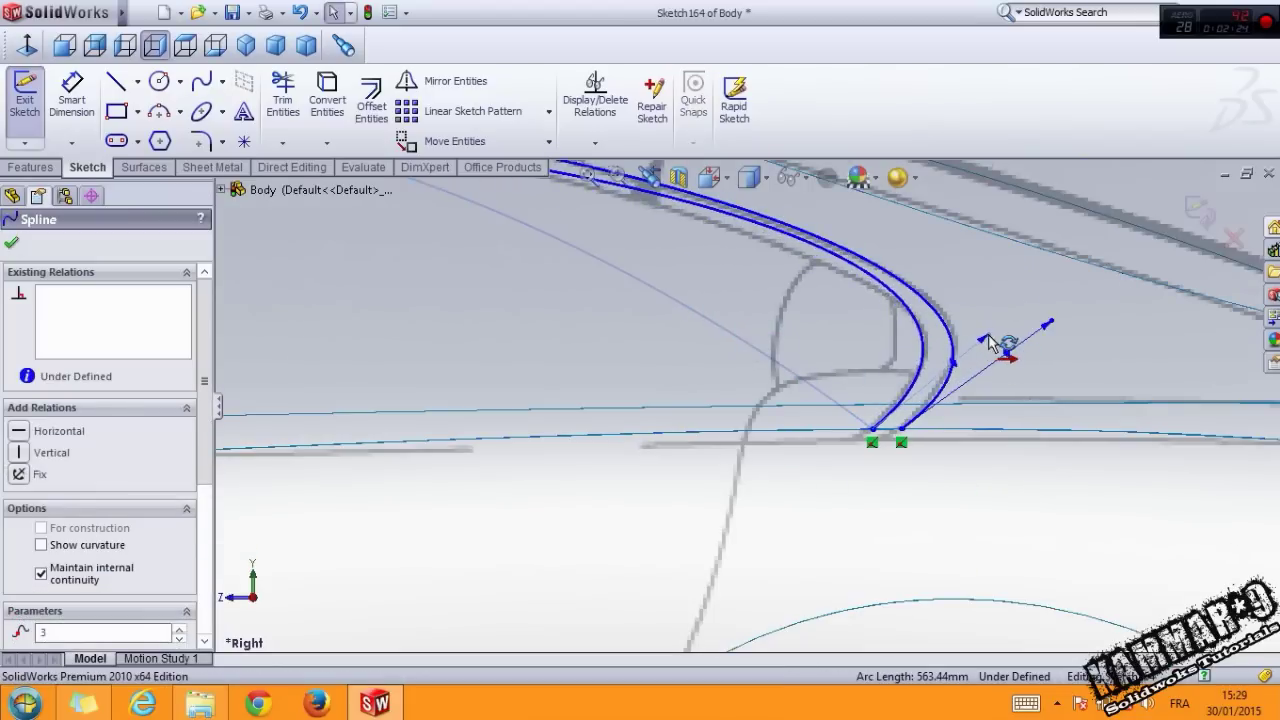
pyautogui.scroll(3, 985, 370)
pyautogui.scroll(-1, 700, 420)
pyautogui.scroll(1, 469, 393)
pyautogui.scroll(-2, 469, 393)
pyautogui.scroll(2, 340, 478)
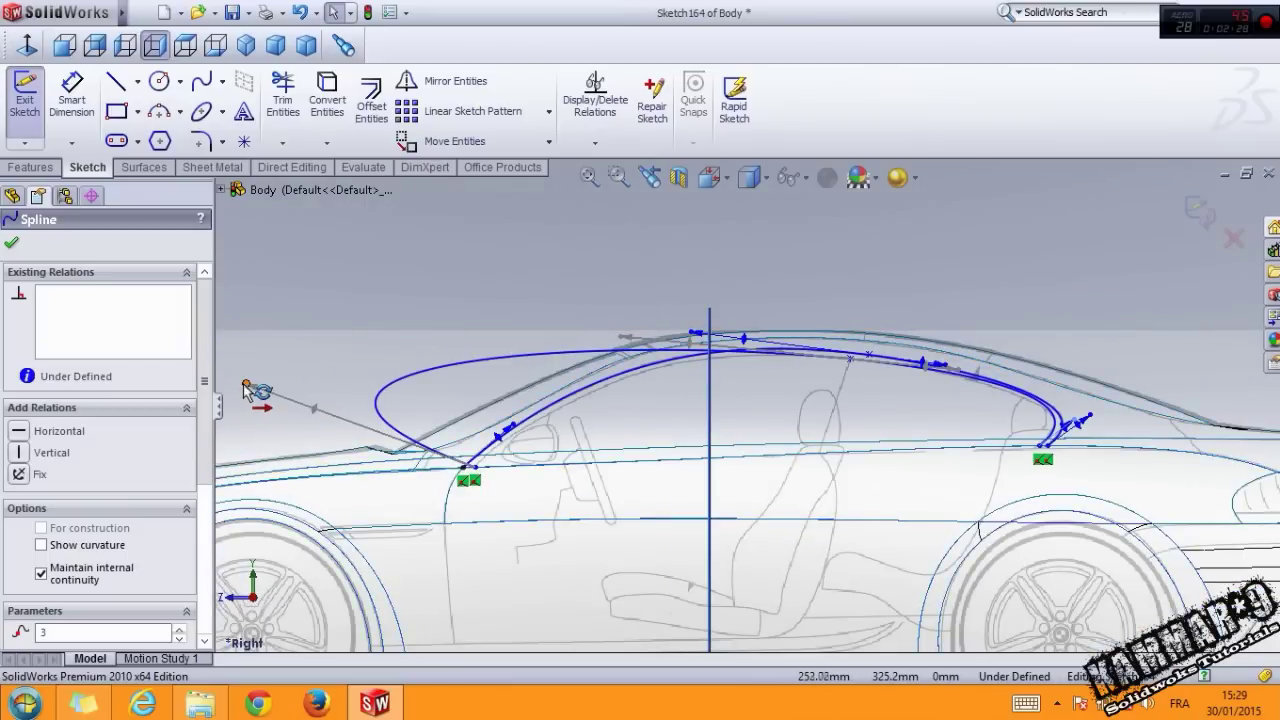
pyautogui.moveTo(246, 388); pyautogui.dragTo(572, 408)
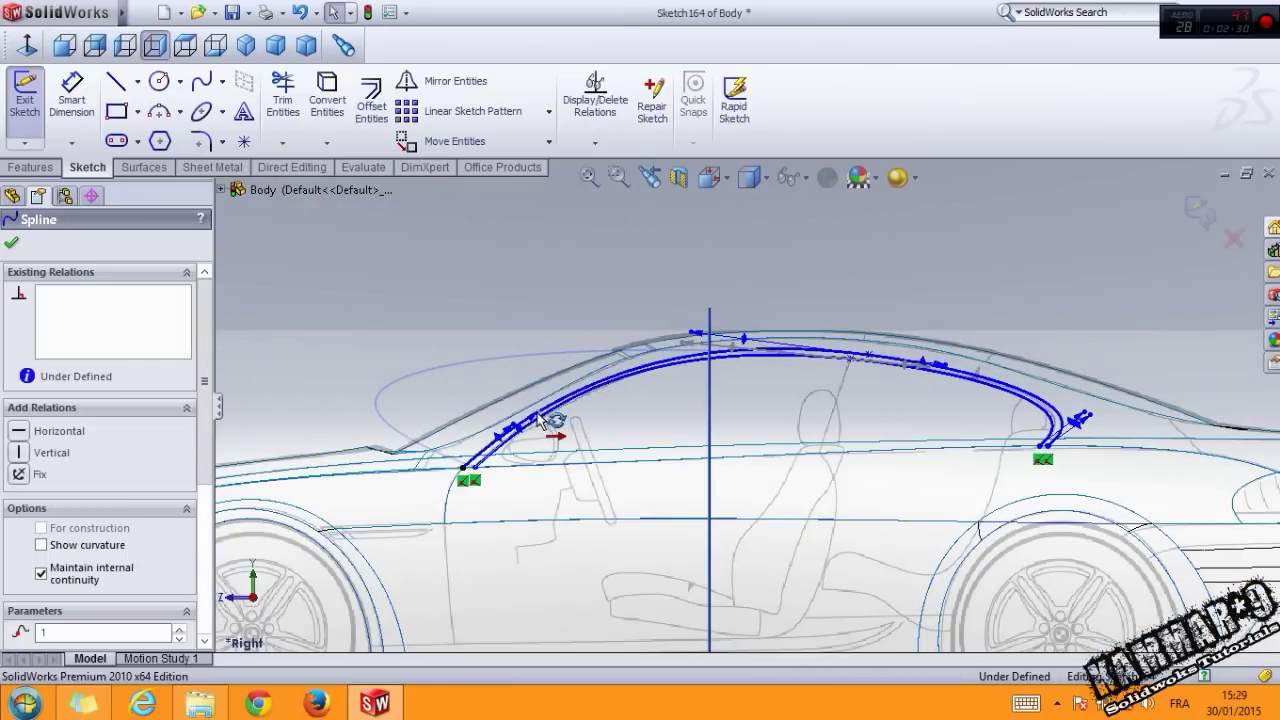
pyautogui.scroll(3, 540, 430)
pyautogui.scroll(-4, 771, 449)
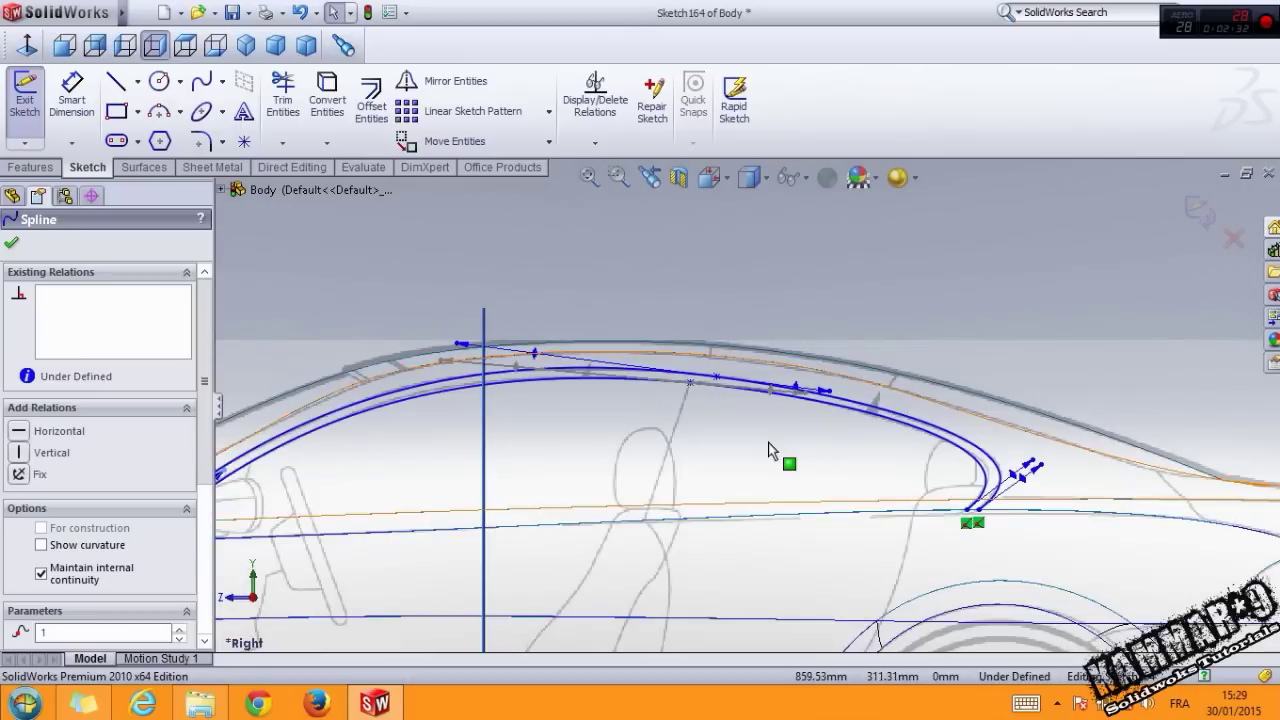
pyautogui.scroll(-2, 771, 449)
# Refine the second spline's roof point and rear end tangent.
pyautogui.click(588, 309)
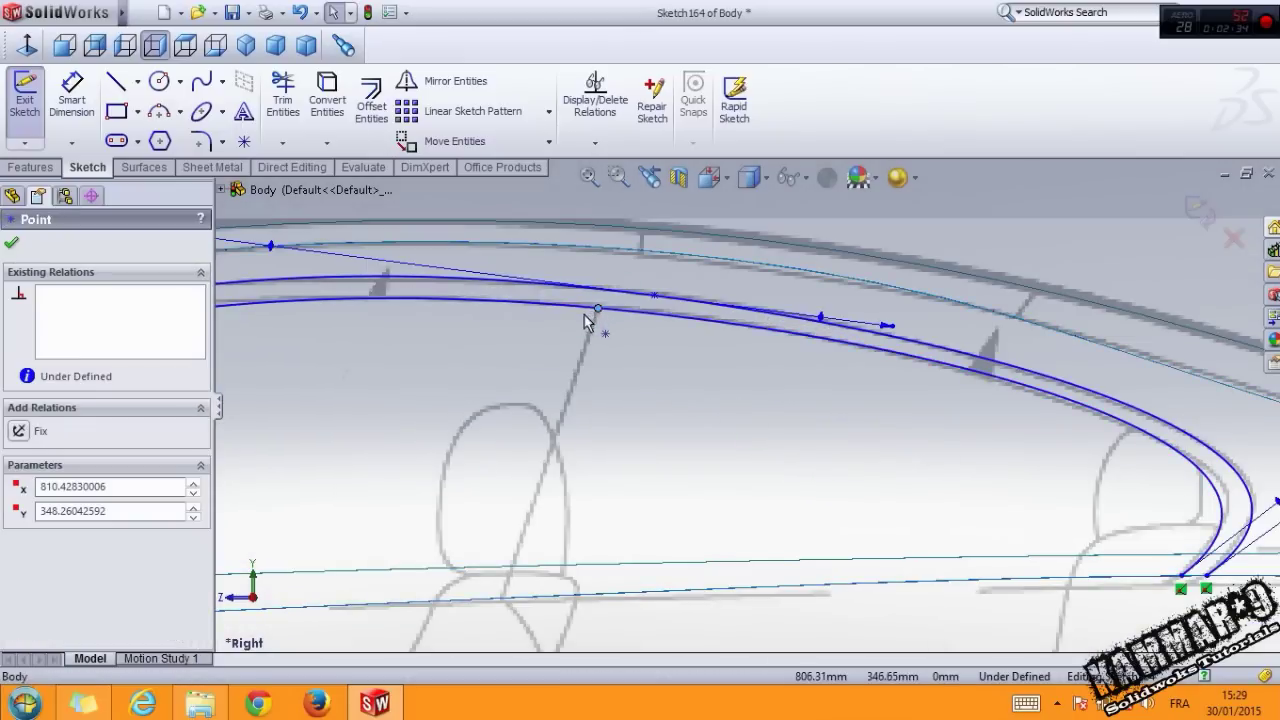
pyautogui.moveTo(614, 314); pyautogui.dragTo(627, 311)
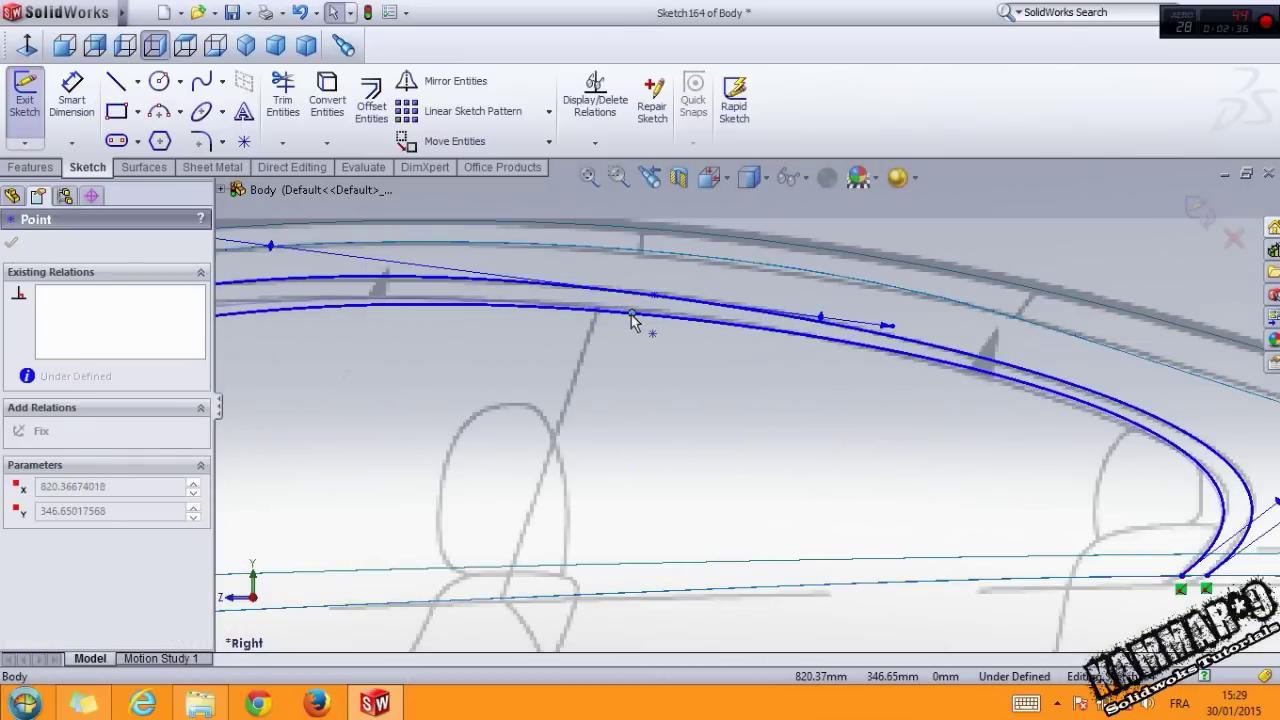
pyautogui.scroll(3, 900, 450)
pyautogui.scroll(-2, 1095, 452)
pyautogui.scroll(-2, 1095, 452)
pyautogui.scroll(-2, 1095, 452)
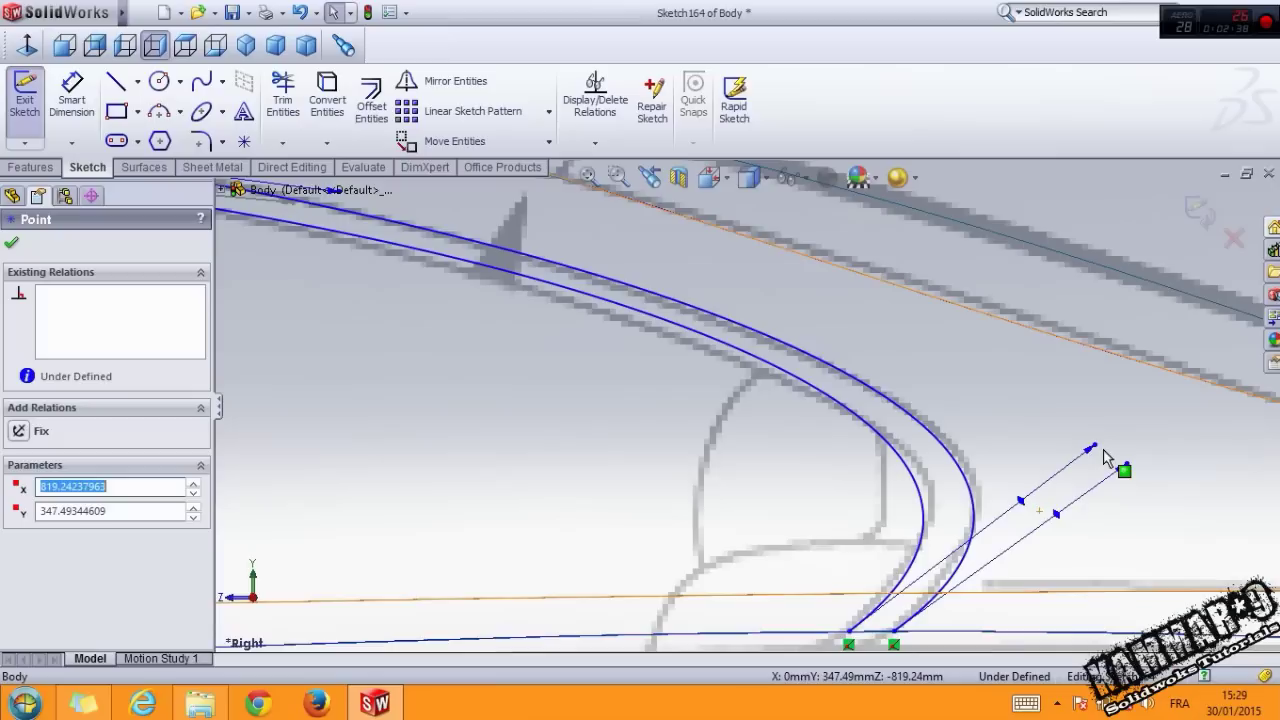
pyautogui.moveTo(1093, 447); pyautogui.dragTo(1120, 466)
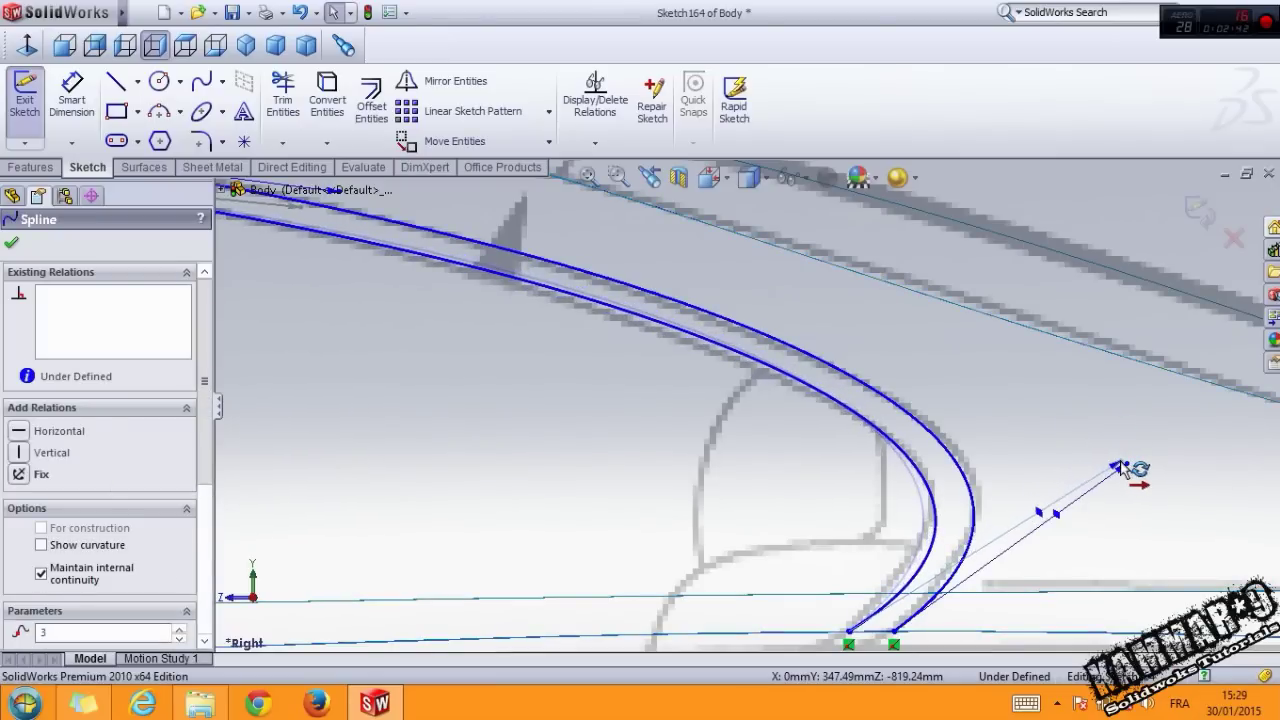
pyautogui.moveTo(1121, 468); pyautogui.dragTo(1119, 473)
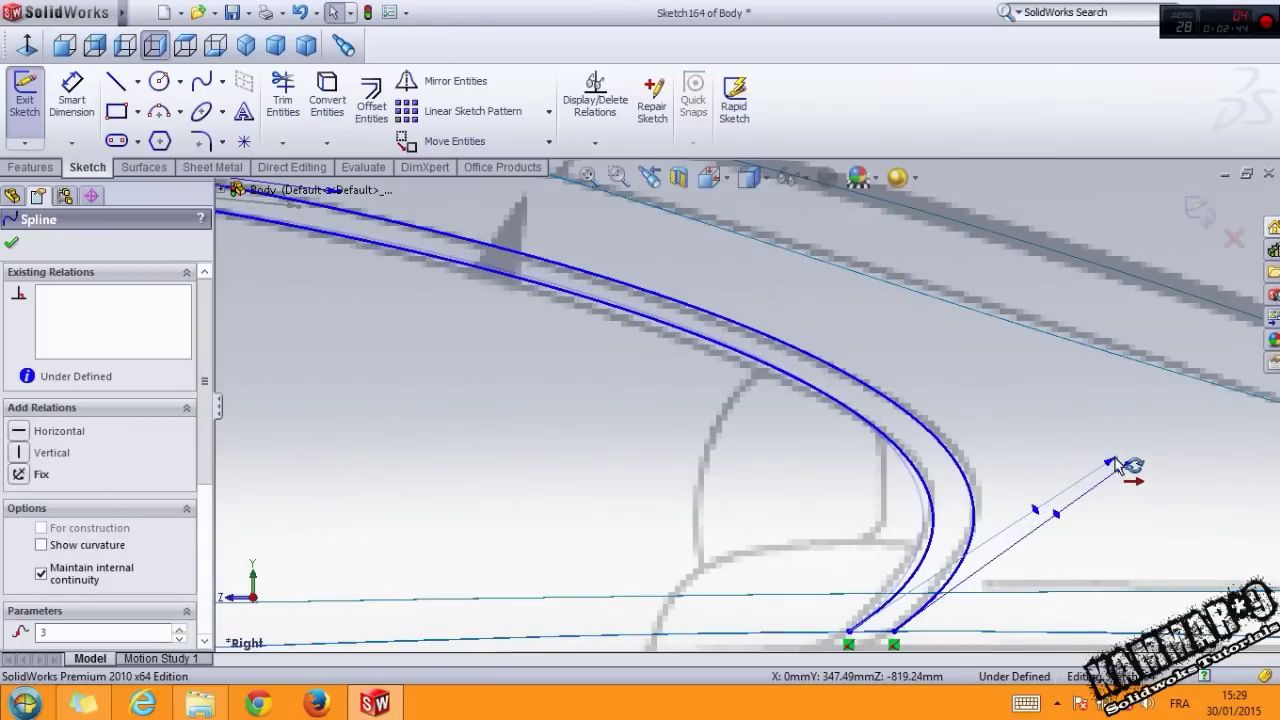
# Nudge a roof point to align the two splines and finish editing.
pyautogui.scroll(5, 465, 450)
pyautogui.scroll(-5, 727, 369)
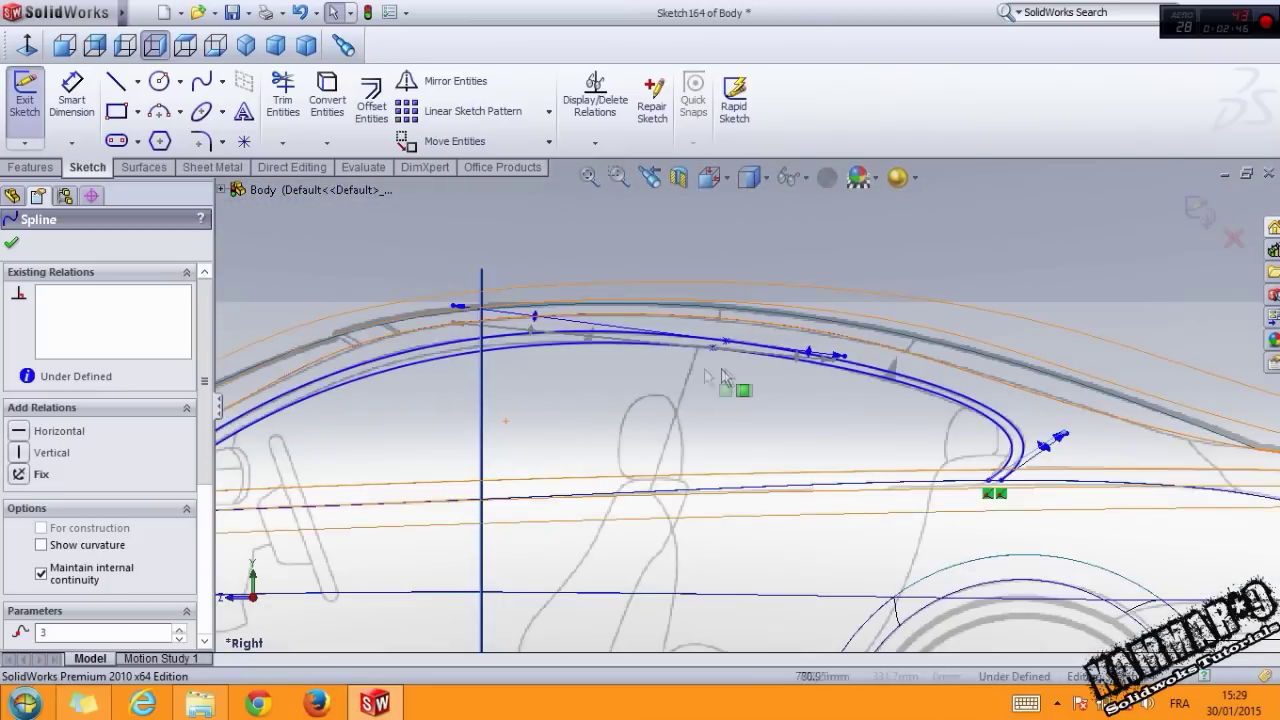
pyautogui.scroll(2, 727, 369)
pyautogui.scroll(2, 401, 393)
pyautogui.scroll(-2, 401, 389)
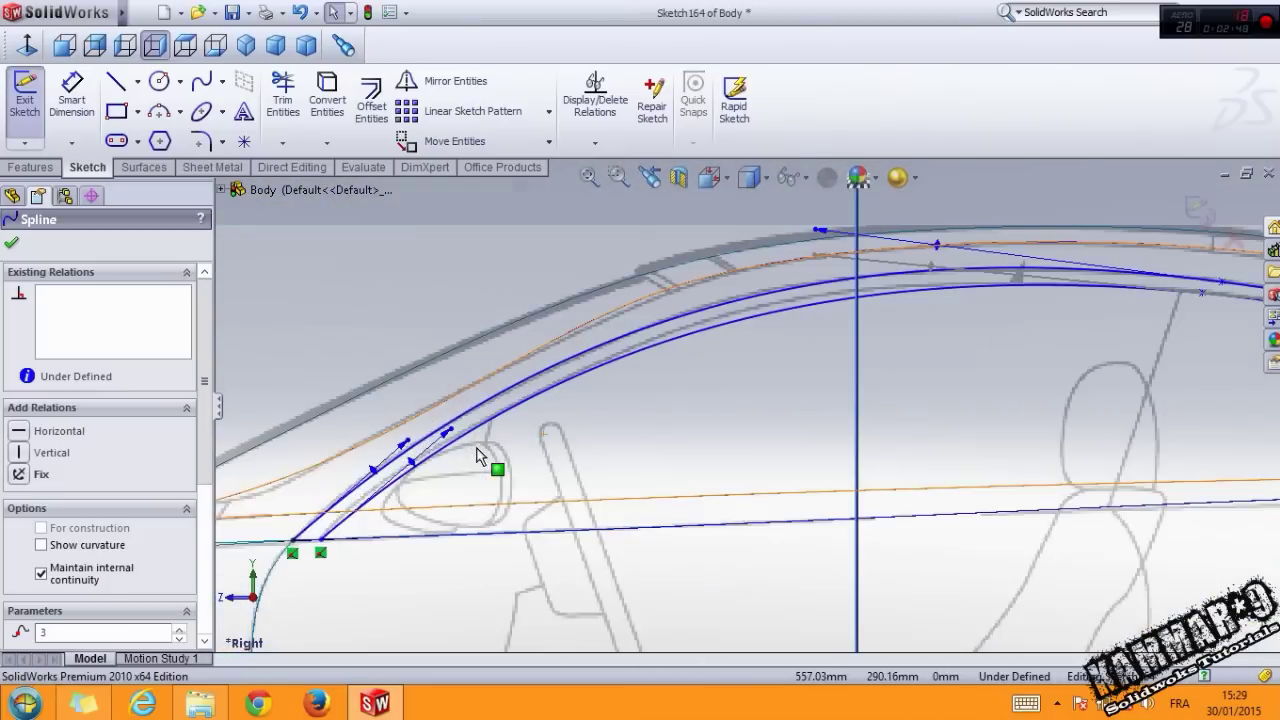
pyautogui.scroll(-2, 467, 450)
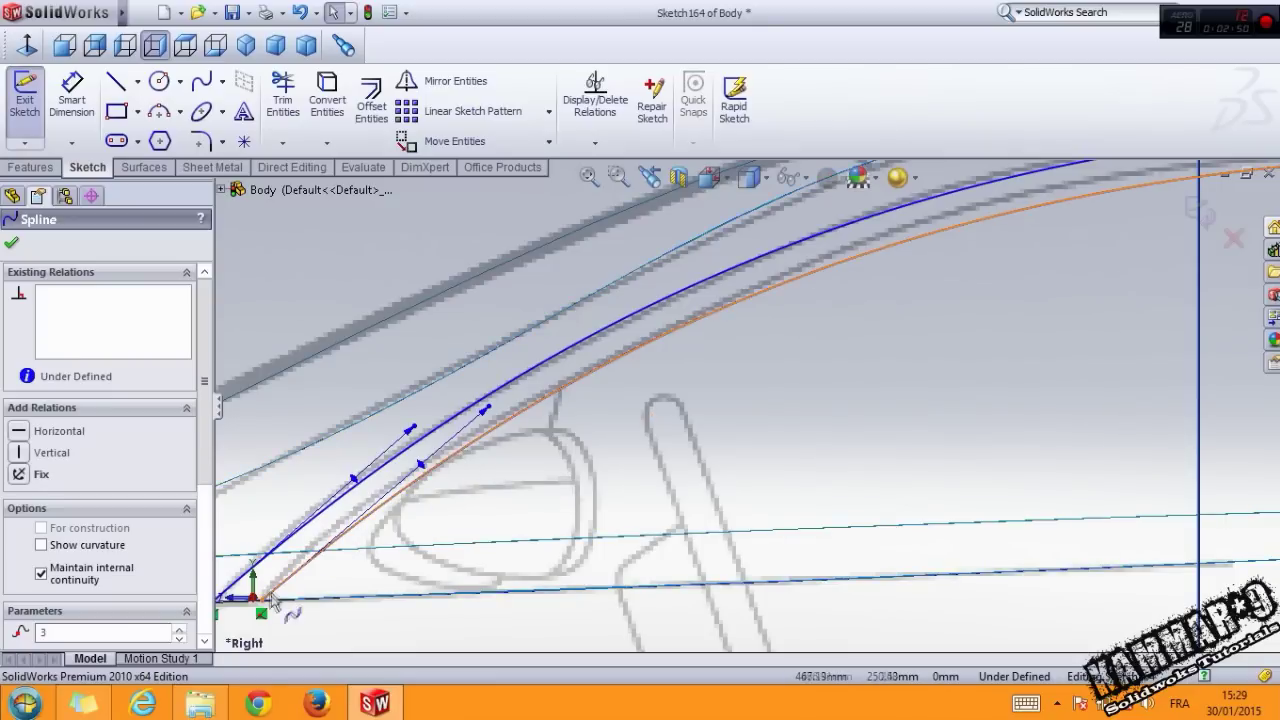
pyautogui.scroll(1, 490, 414)
pyautogui.scroll(1, 470, 422)
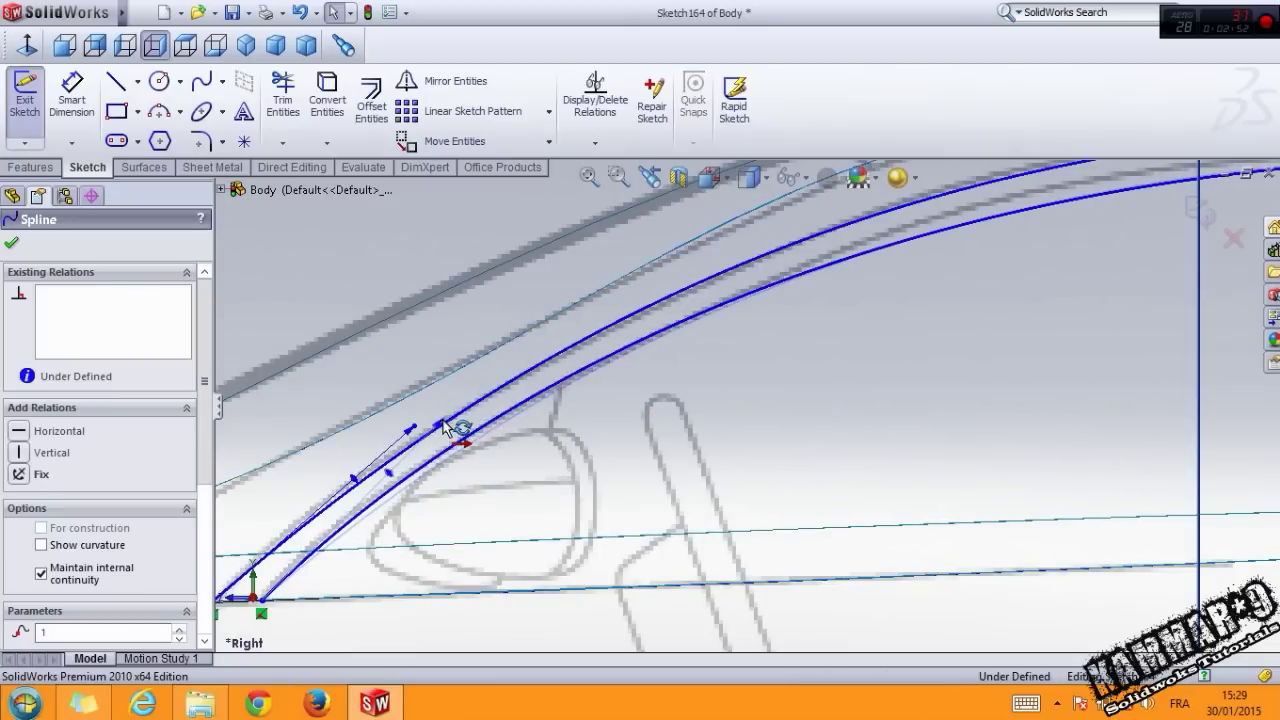
pyautogui.scroll(2, 505, 470)
pyautogui.scroll(2, 515, 483)
pyautogui.scroll(1, 560, 470)
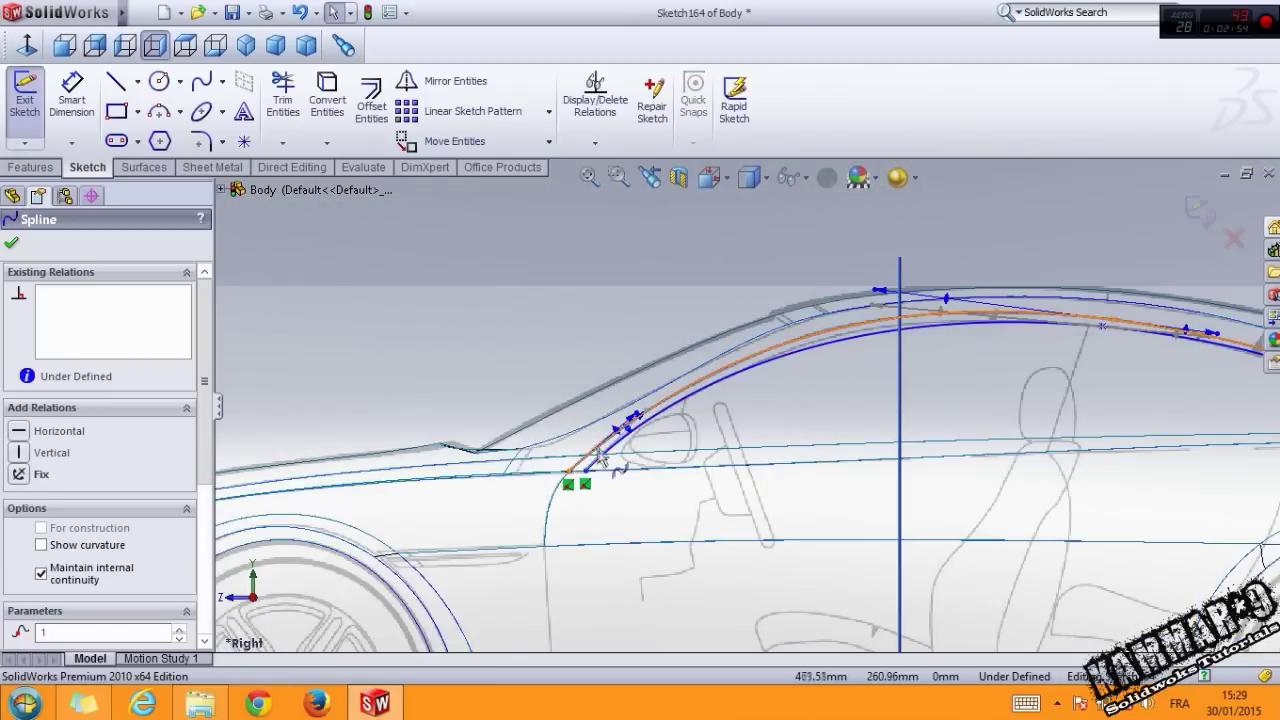
pyautogui.scroll(1, 836, 430)
pyautogui.scroll(-2, 979, 335)
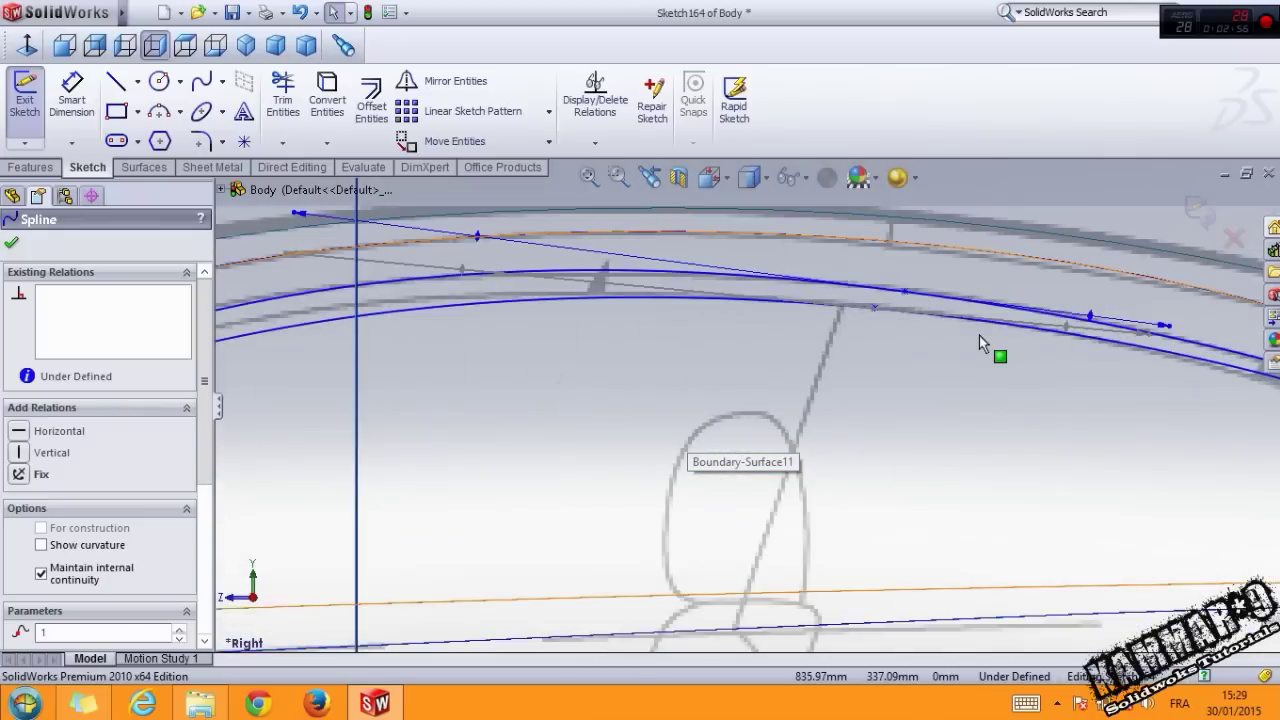
pyautogui.scroll(-2, 975, 328)
pyautogui.scroll(-2, 841, 293)
pyautogui.moveTo(813, 279); pyautogui.dragTo(832, 280)
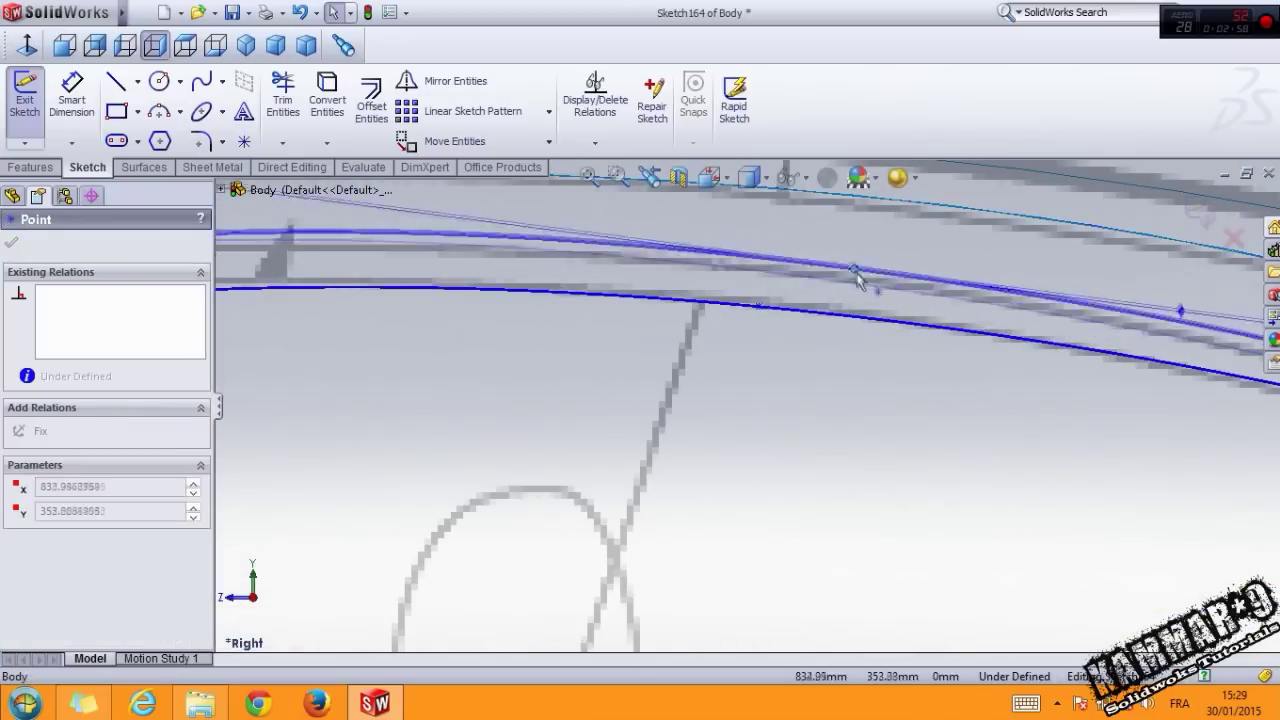
pyautogui.click(849, 429)
pyautogui.scroll(2, 840, 429)
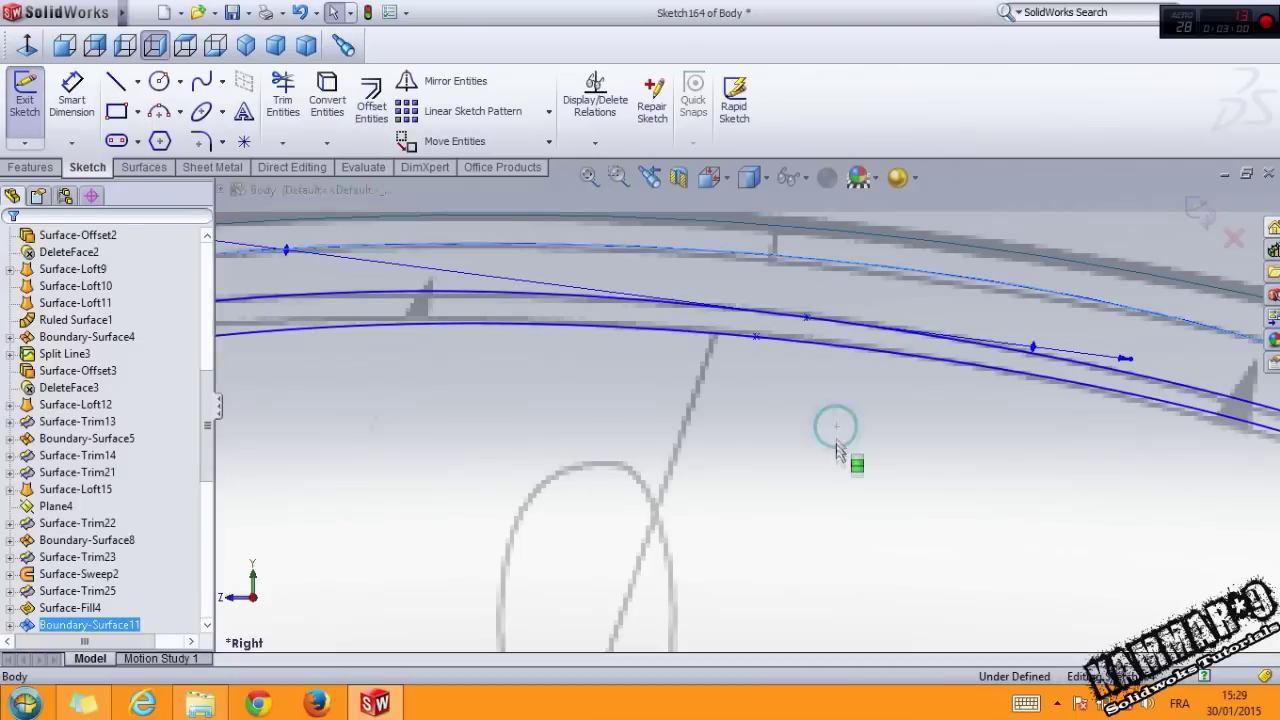
pyautogui.scroll(2, 846, 462)
pyautogui.scroll(2, 836, 460)
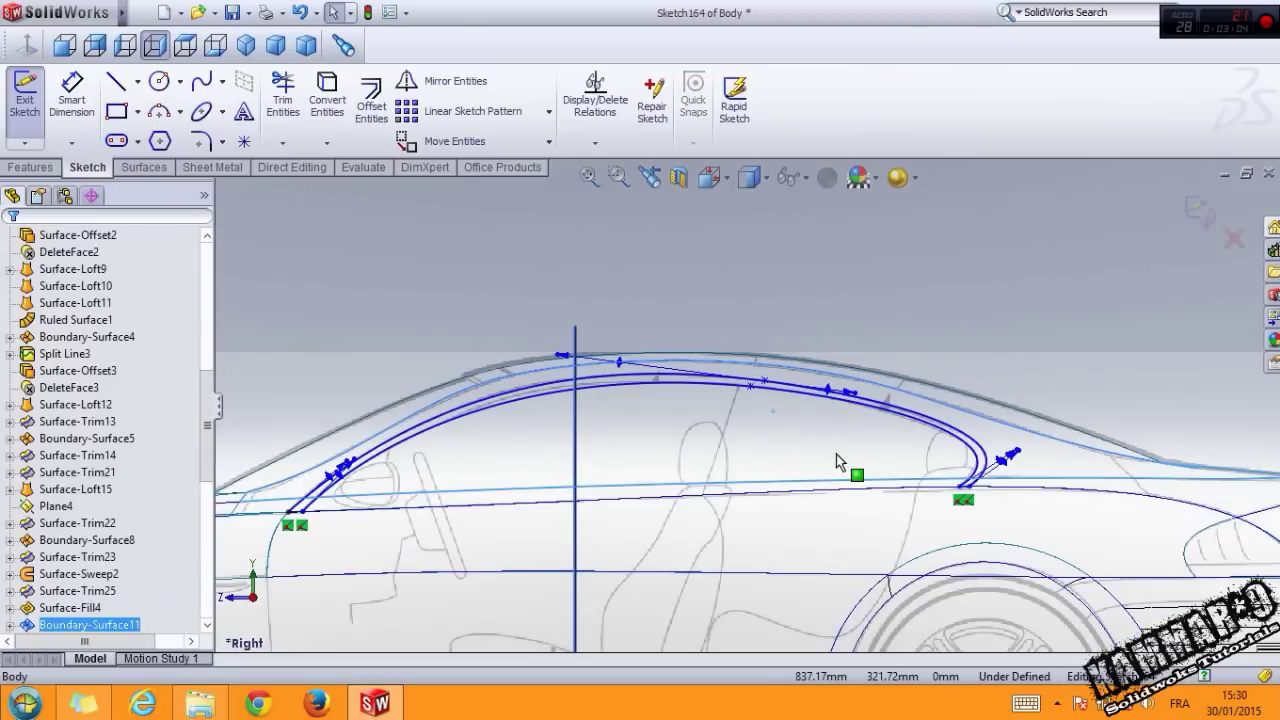
# In shaded view, split the side window surface with a projection split line of both window curves.
pyautogui.click(756, 217)
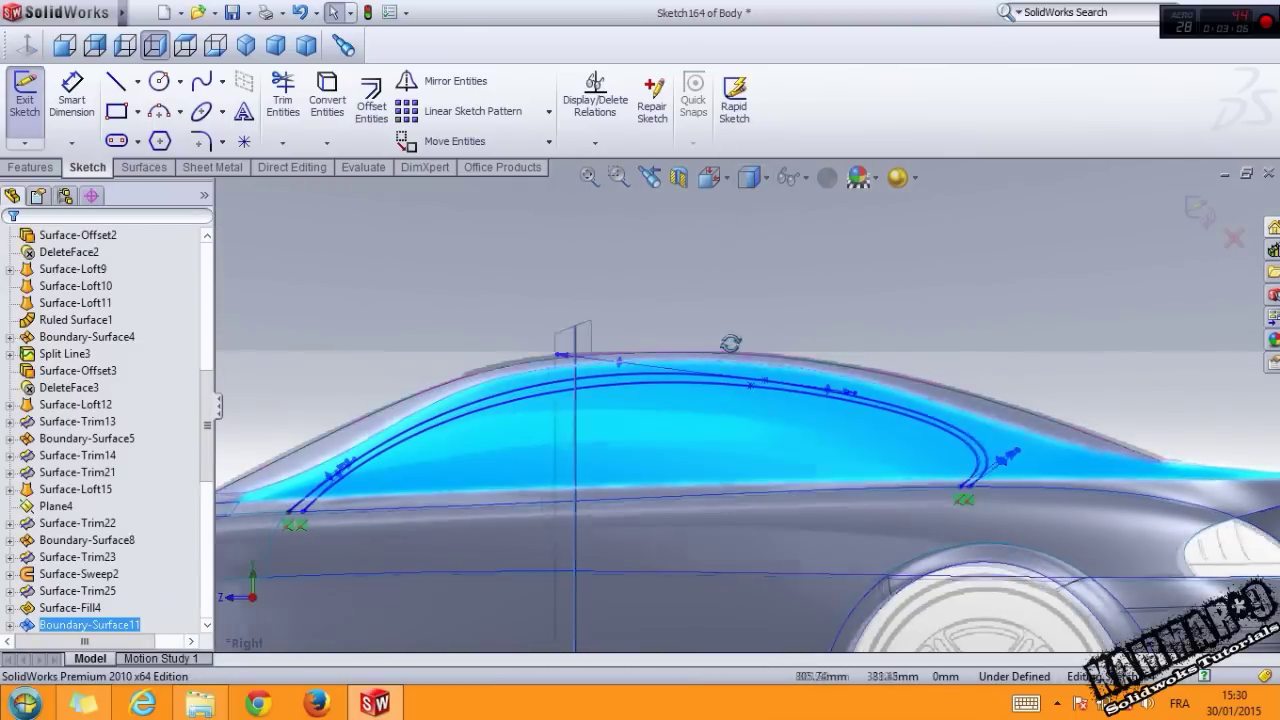
pyautogui.moveTo(733, 349); pyautogui.dragTo(705, 398, button='middle')
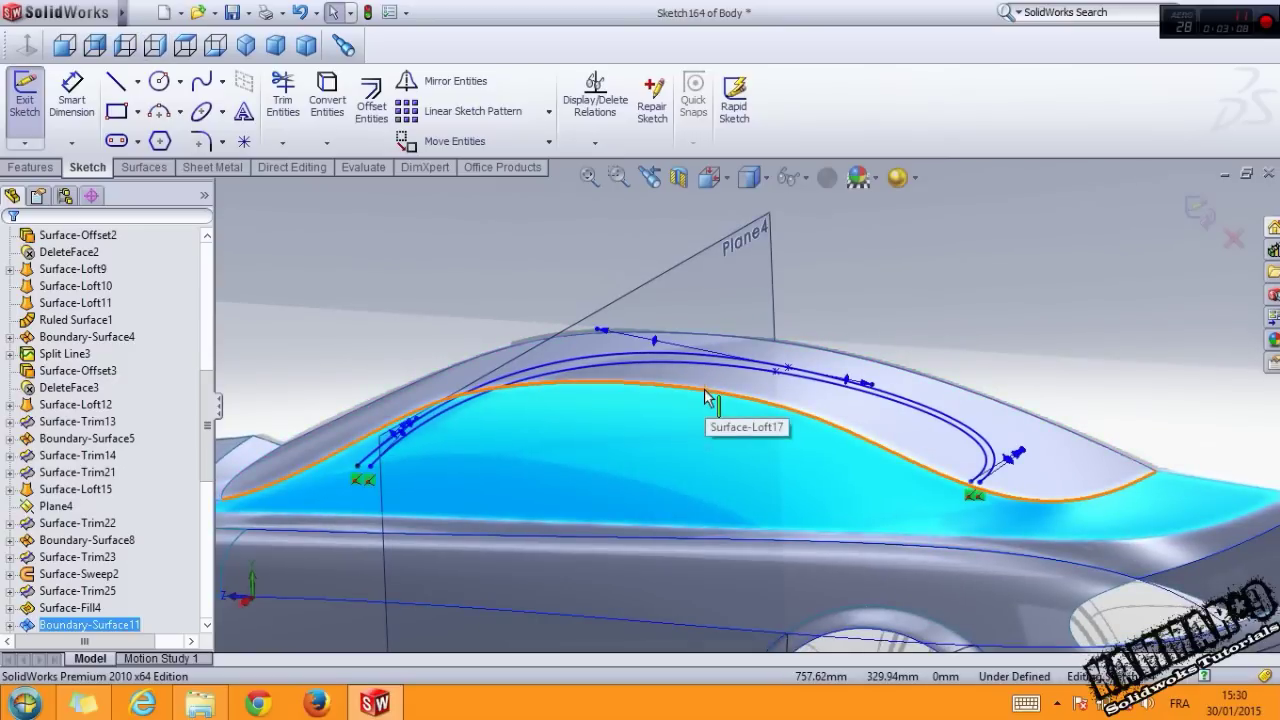
pyautogui.scroll(-1, 600, 110)
pyautogui.click(945, 105)
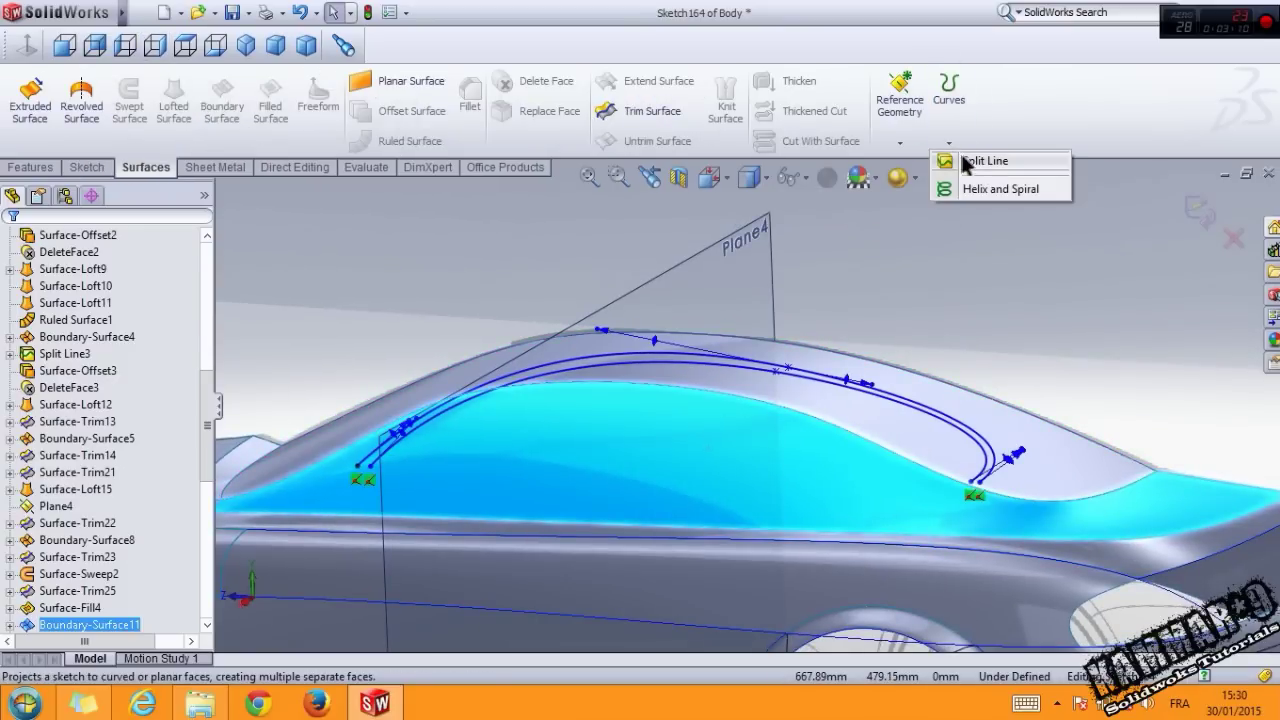
pyautogui.click(963, 163)
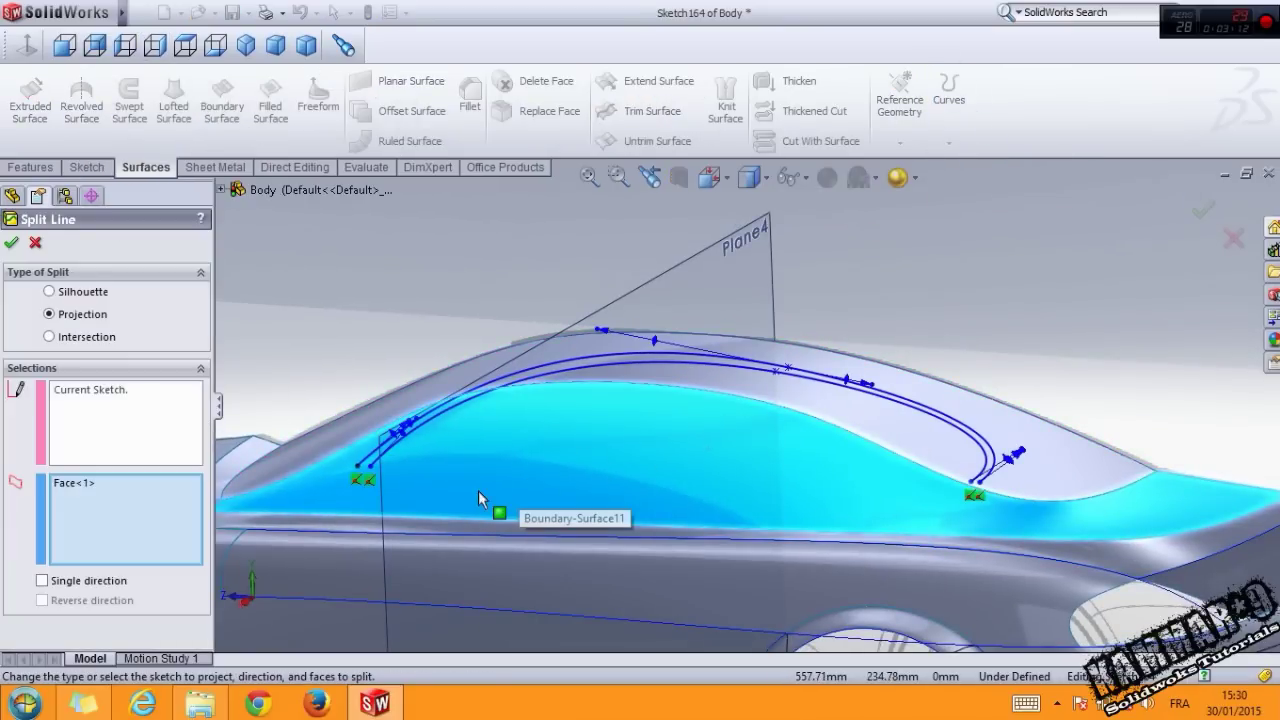
pyautogui.click(533, 459)
pyautogui.click(529, 464)
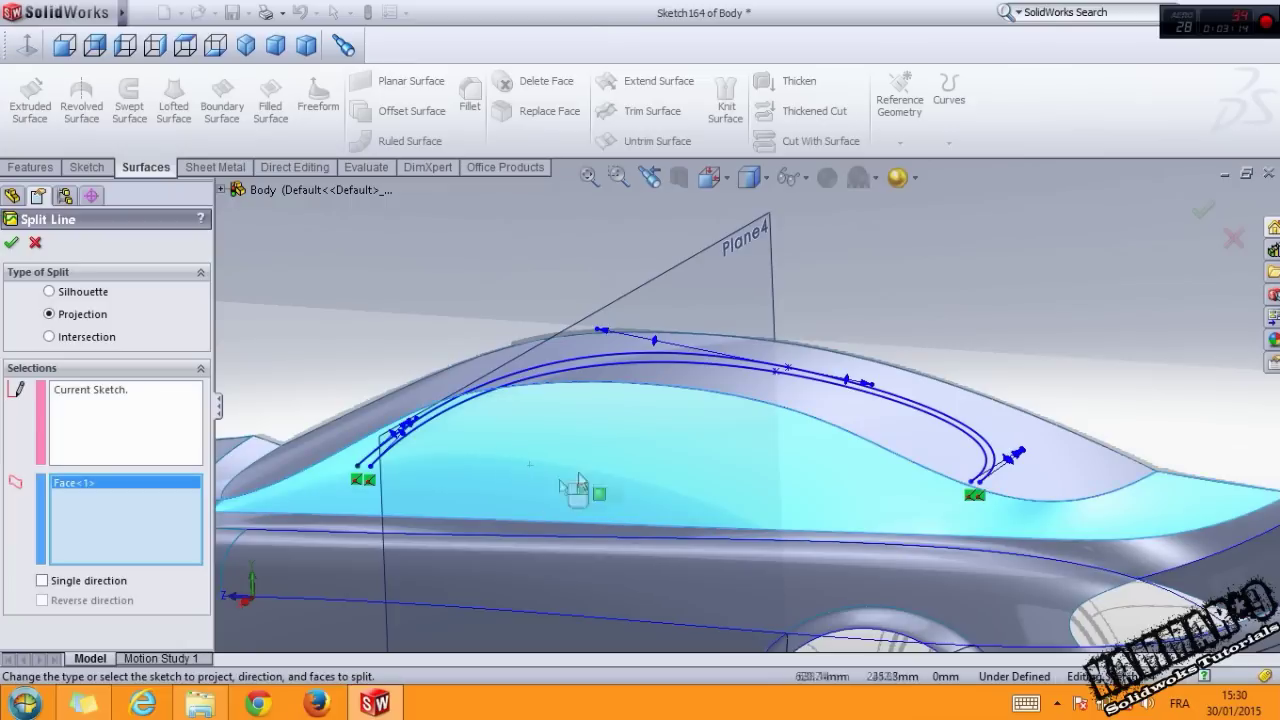
pyautogui.click(13, 243)
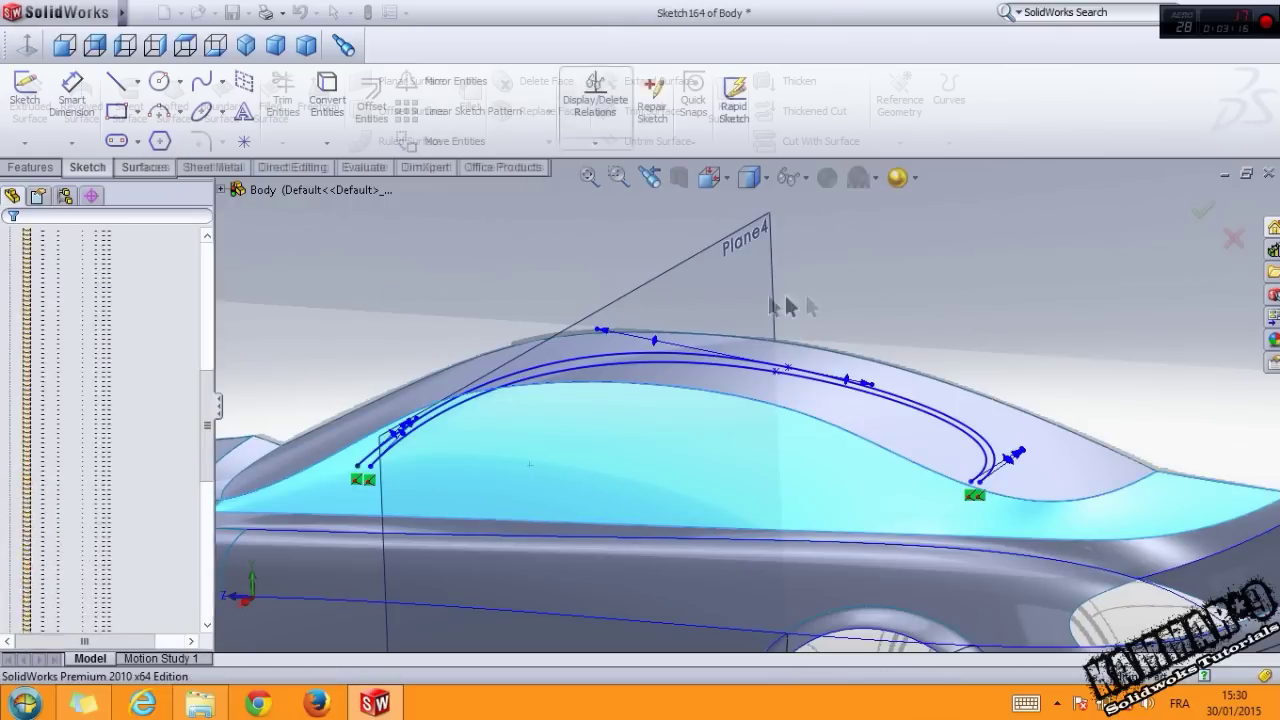
# Orbit and zoom to inspect the new split edges along the window outline.
pyautogui.moveTo(1000, 263); pyautogui.dragTo(676, 524, button='middle')
pyautogui.scroll(-3, 525, 445)
pyautogui.scroll(3, 525, 445)
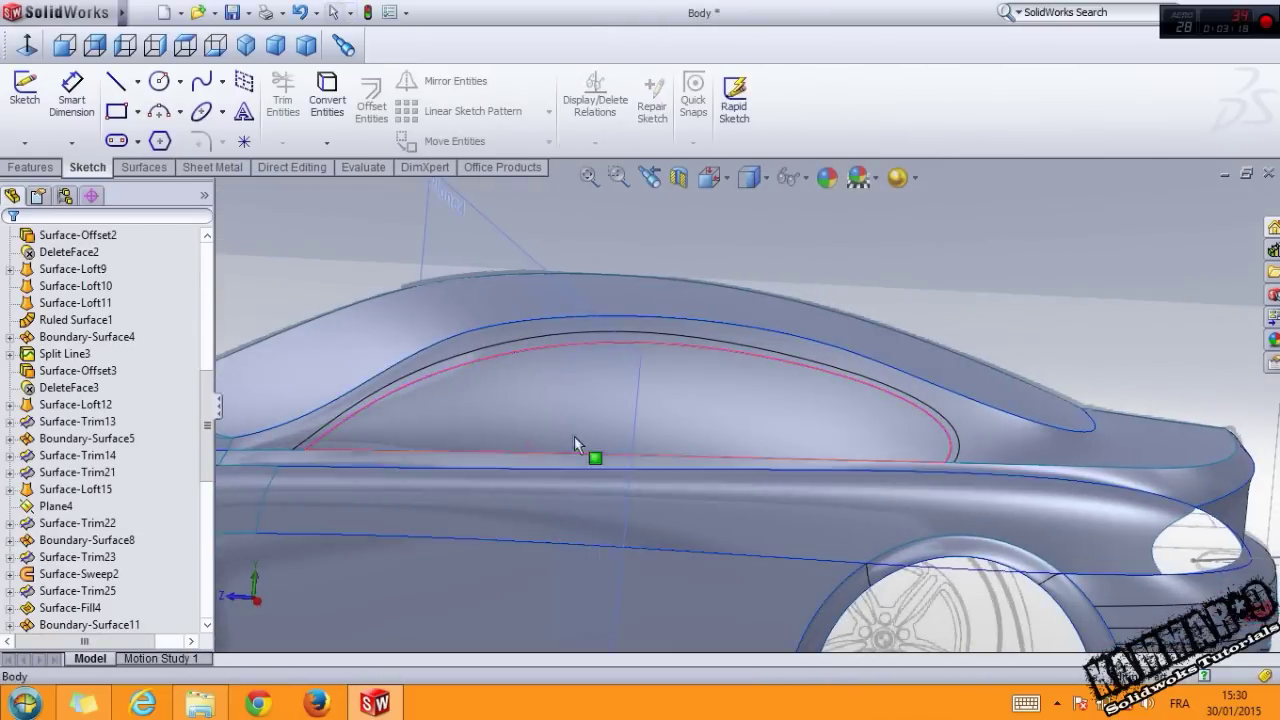
pyautogui.scroll(-3, 382, 447)
pyautogui.scroll(-1, 382, 447)
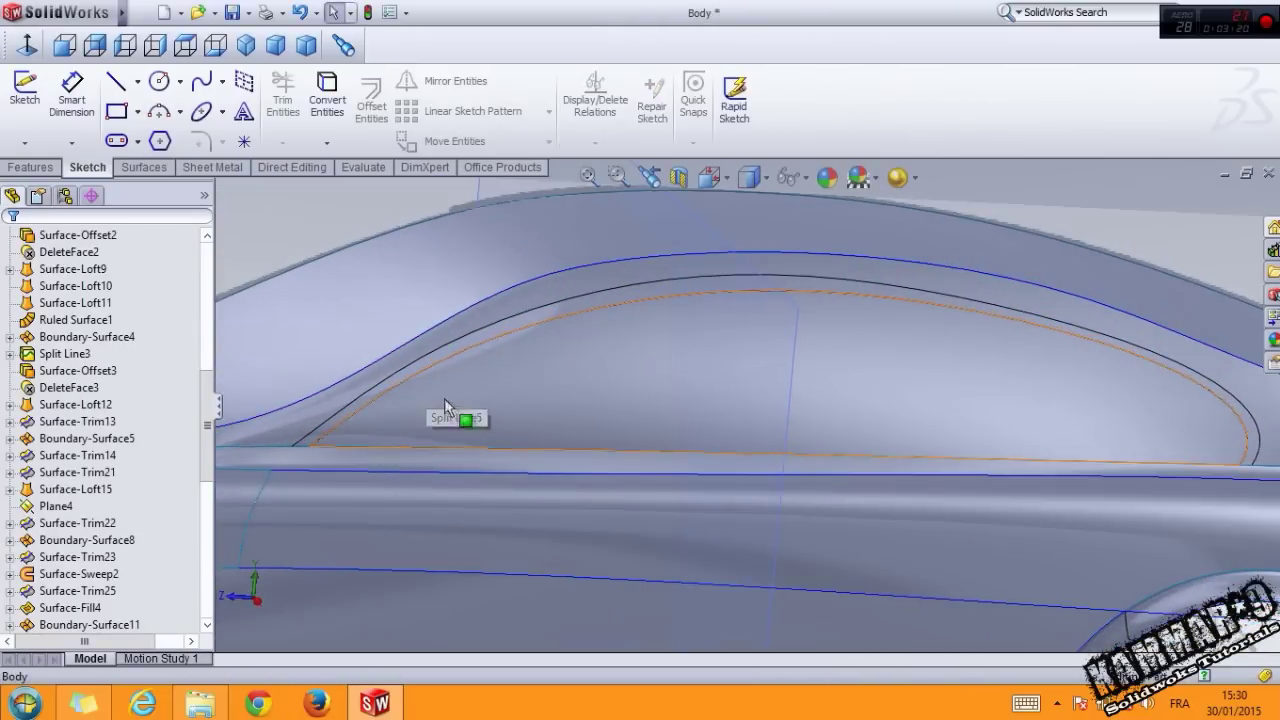
pyautogui.scroll(-1, 444, 398)
pyautogui.scroll(-1, 368, 142)
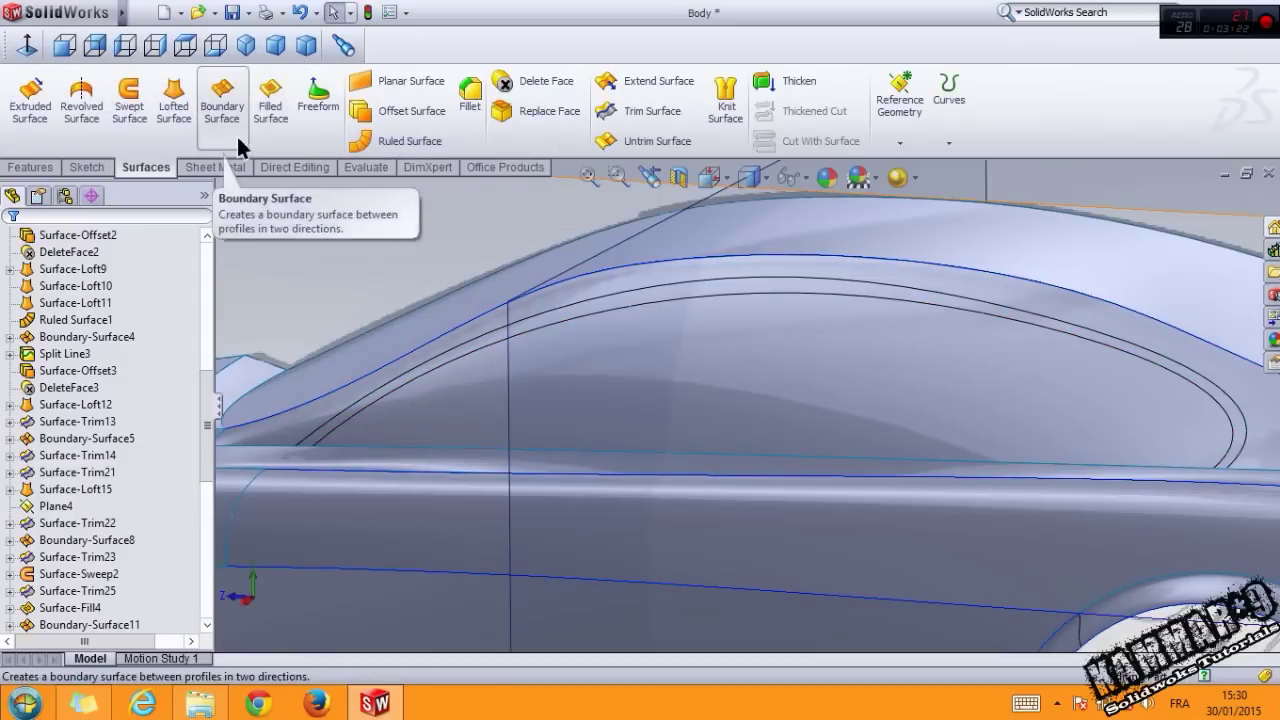
# Offset the inner window face and outer window band by 1.00 mm in the reversed direction.
pyautogui.click(368, 114)
pyautogui.click(618, 312)
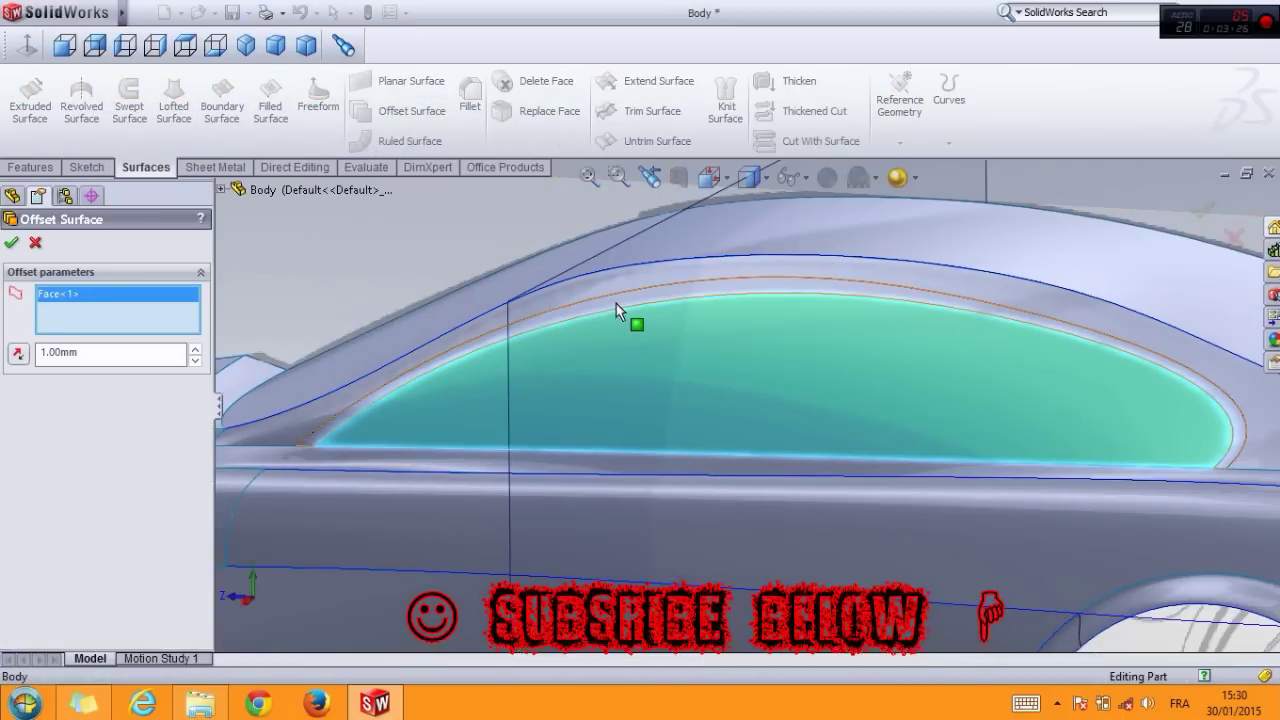
pyautogui.click(616, 303)
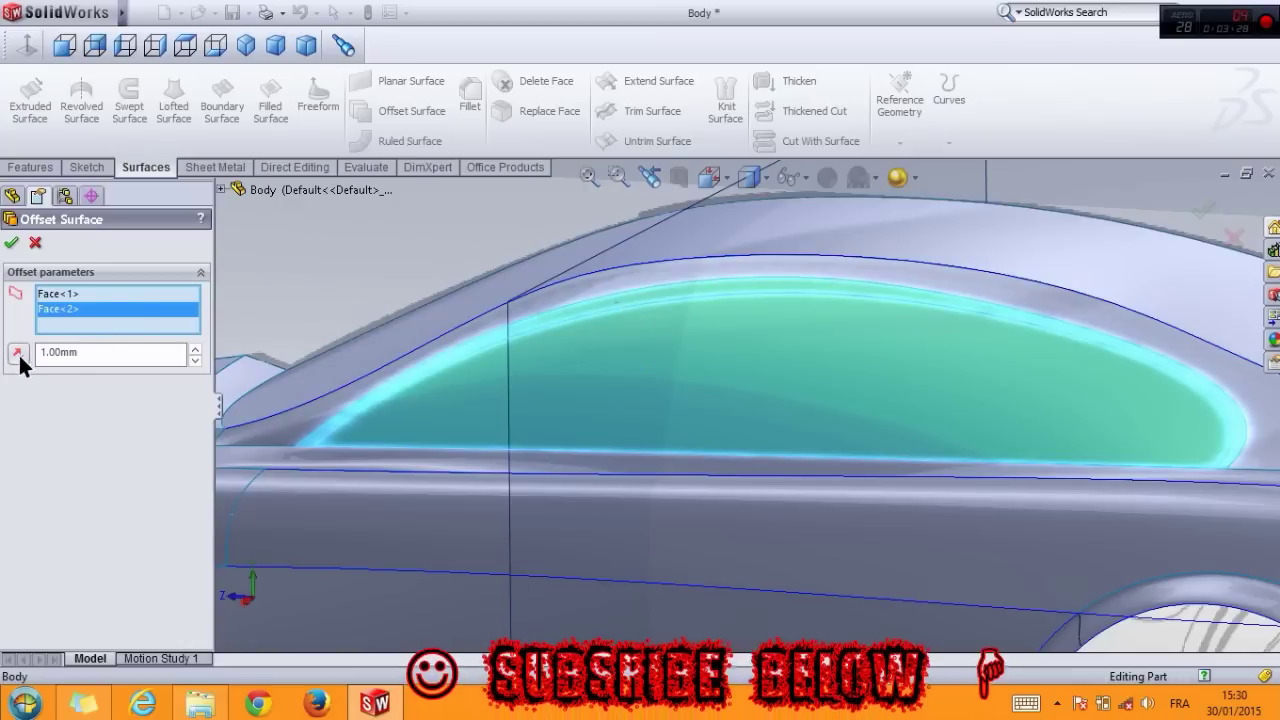
pyautogui.moveTo(80, 352); pyautogui.dragTo(18, 359)
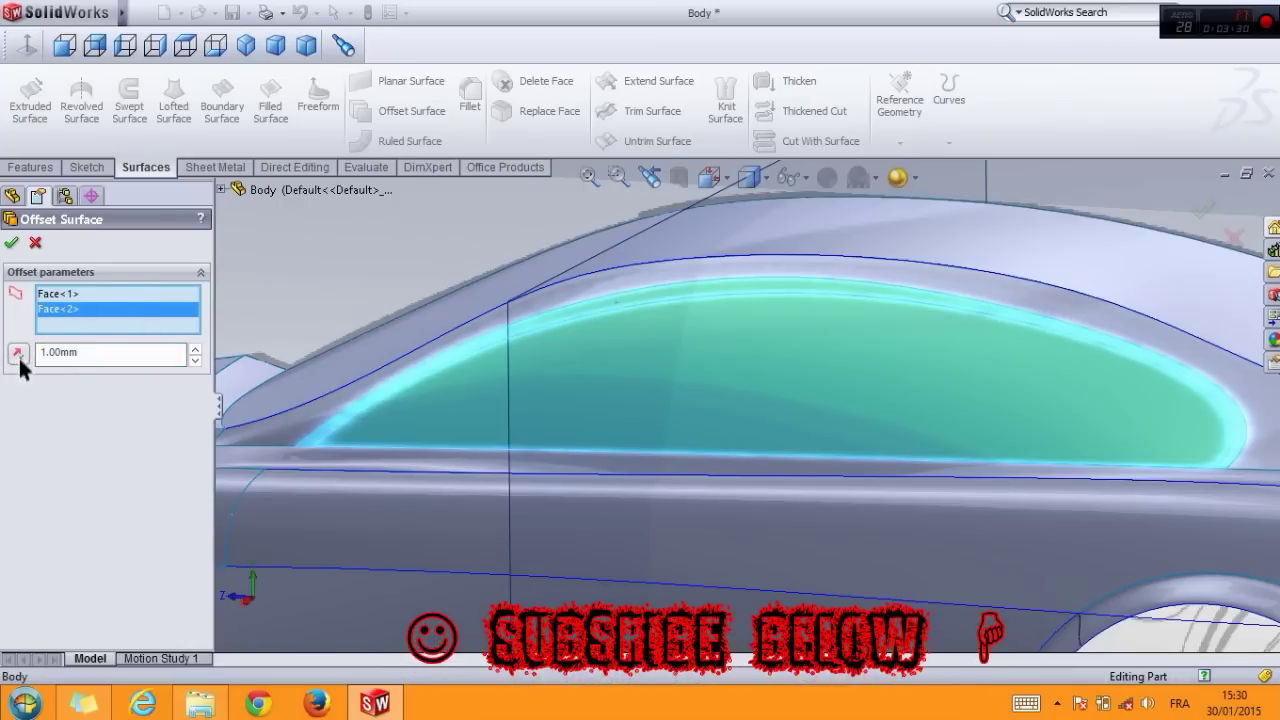
pyautogui.click(18, 356)
pyautogui.moveTo(520, 417)
pyautogui.mouseDown(button='middle')
pyautogui.moveTo(410, 335)
pyautogui.moveTo(600, 360)
pyautogui.mouseUp(button='middle')
pyautogui.click(12, 242)
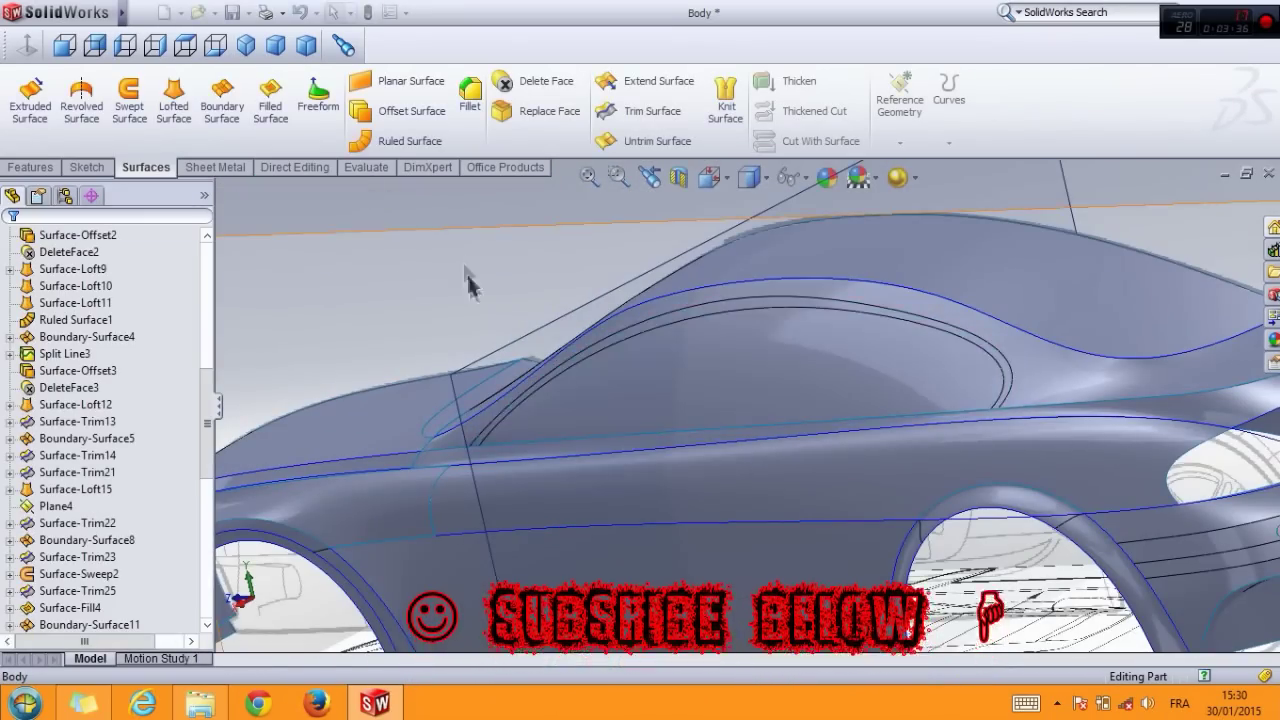
# Delete the narrow window-base strip face and the large original window face.
pyautogui.scroll(-5, 534, 449)
pyautogui.scroll(-3, 557, 463)
pyautogui.scroll(-3, 586, 399)
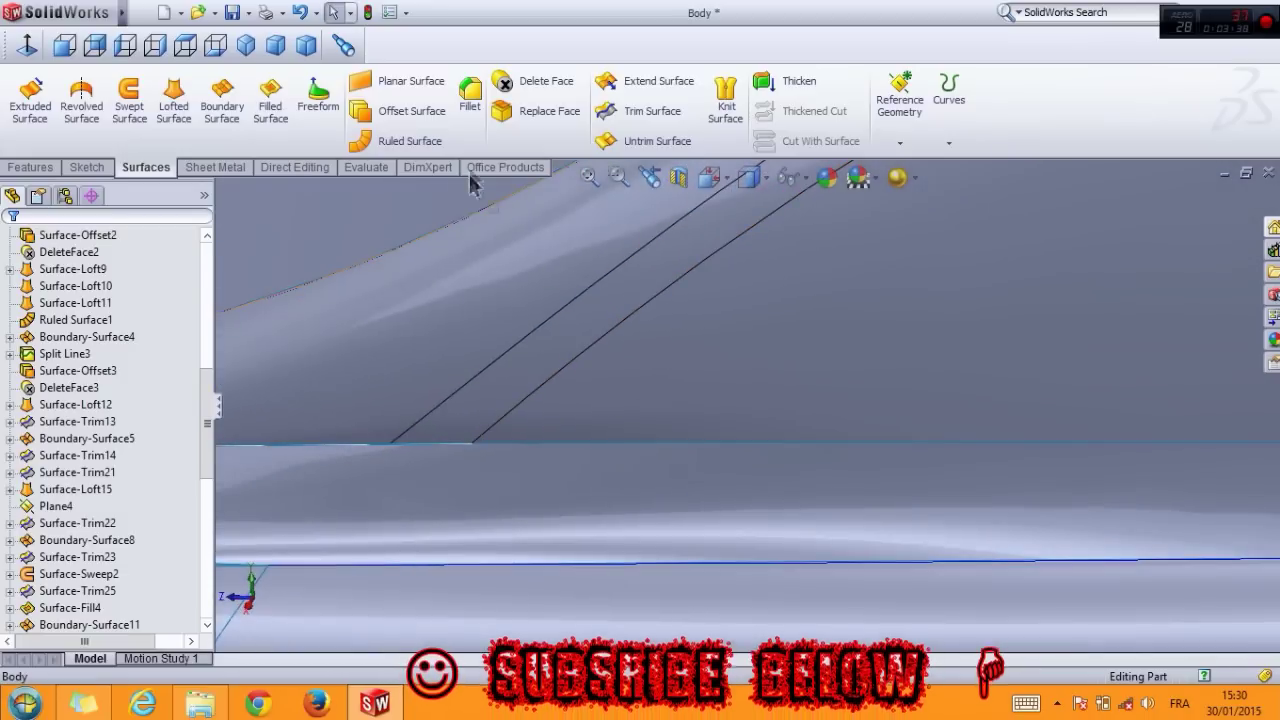
pyautogui.click(513, 81)
pyautogui.scroll(3, 550, 435)
pyautogui.scroll(3, 680, 406)
pyautogui.scroll(3, 860, 362)
pyautogui.scroll(-2, 855, 354)
pyautogui.moveTo(697, 367)
pyautogui.mouseDown(button='middle')
pyautogui.moveTo(762, 344)
pyautogui.moveTo(687, 366)
pyautogui.moveTo(687, 396)
pyautogui.moveTo(649, 409)
pyautogui.mouseUp(button='middle')
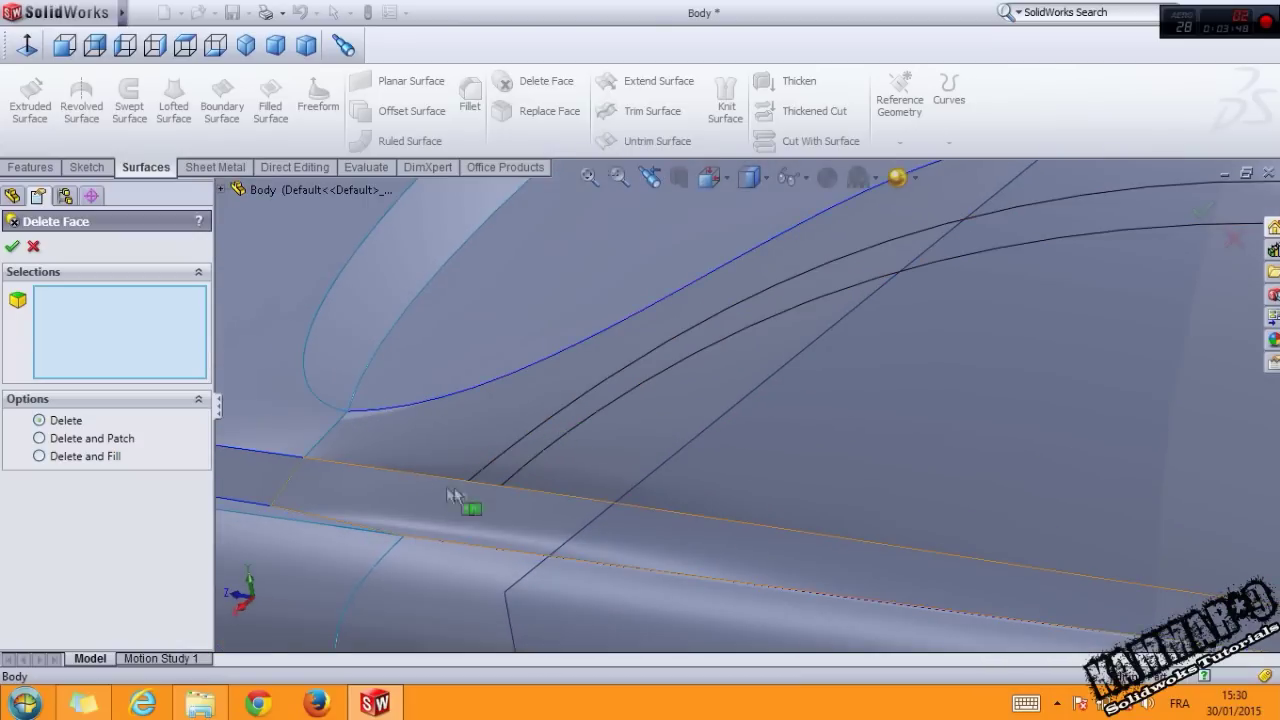
pyautogui.click(509, 466)
pyautogui.click(575, 480)
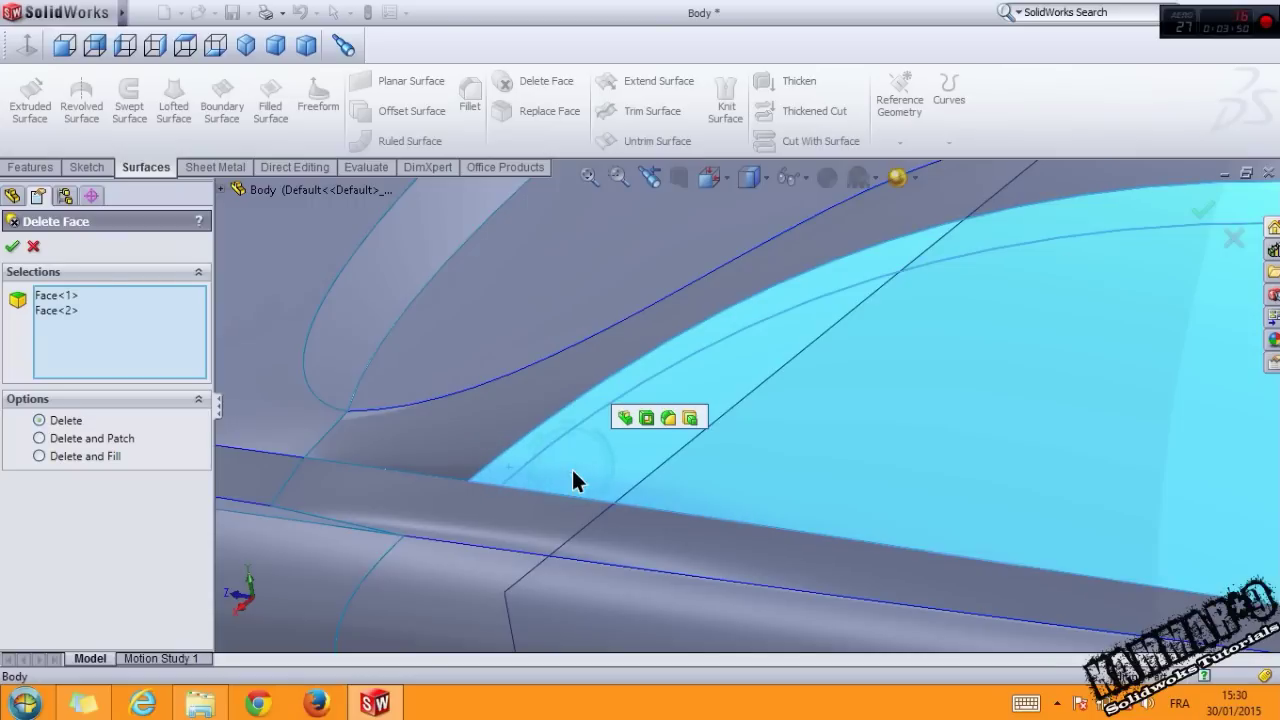
pyautogui.click(12, 247)
pyautogui.moveTo(491, 394); pyautogui.dragTo(444, 371, button='middle')
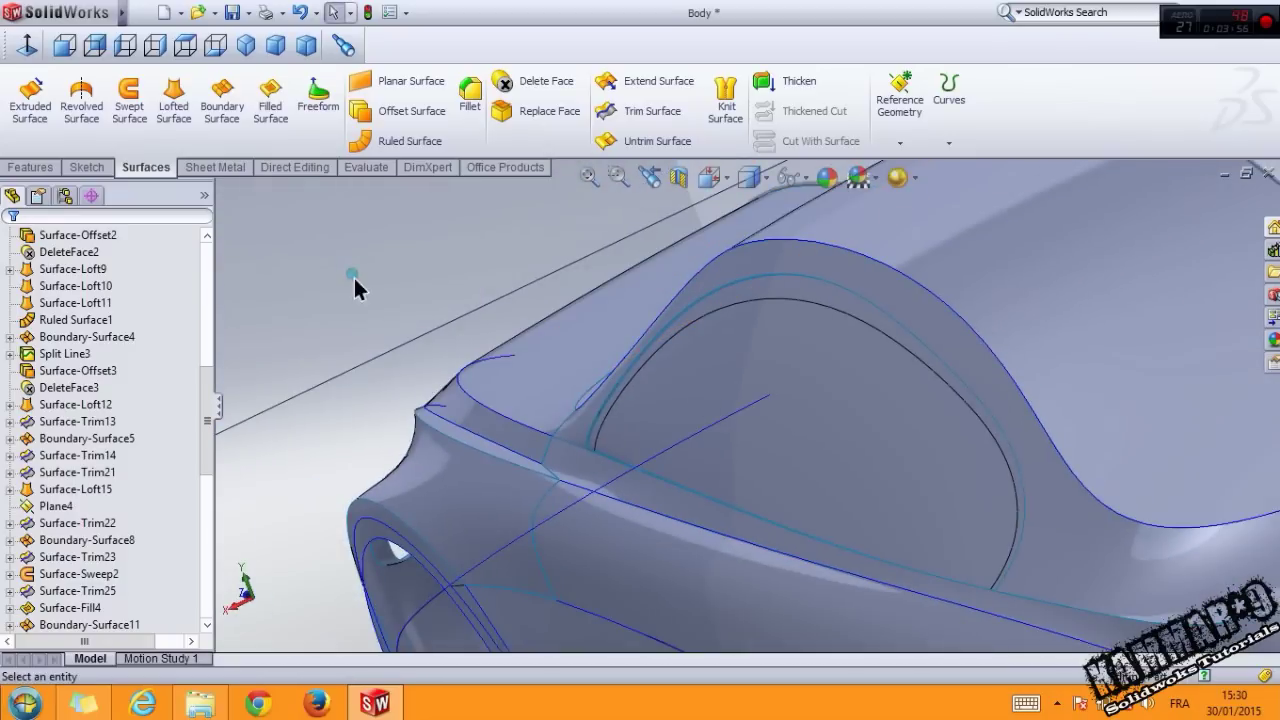
pyautogui.click(396, 112)
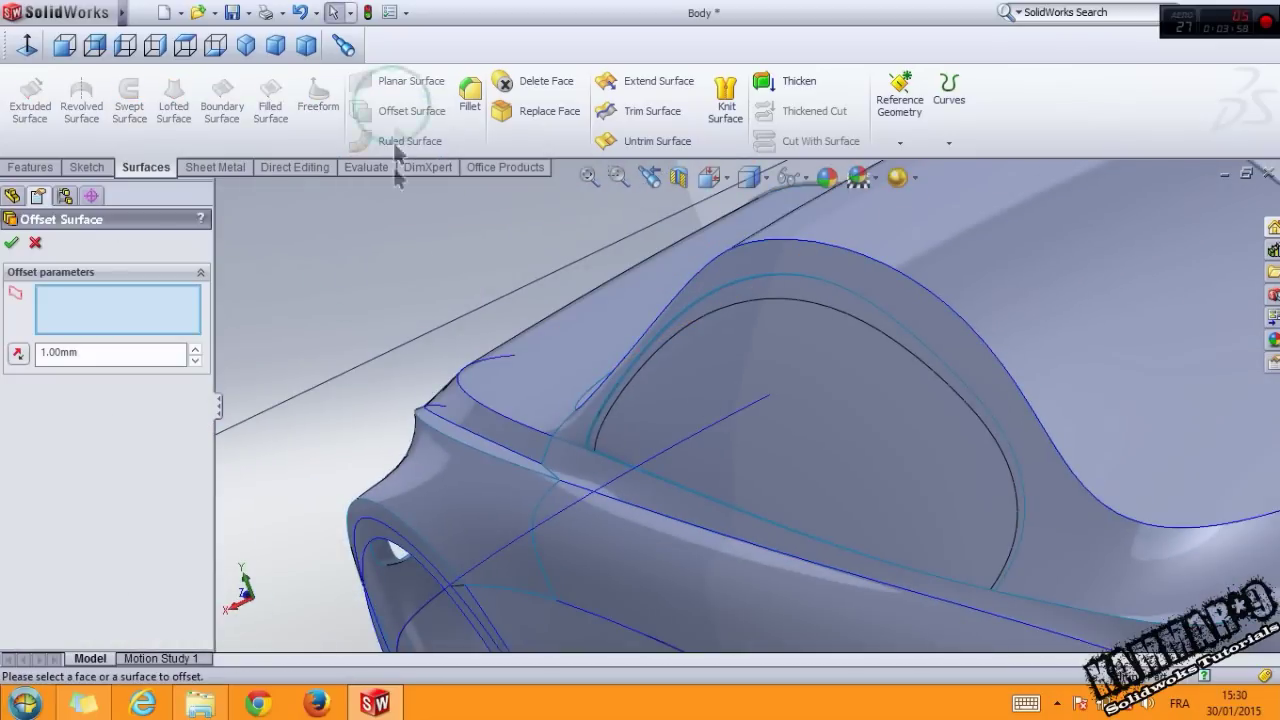
# Offset the rear side window face by 1.00 mm with the direction reversed.
pyautogui.click(655, 435)
pyautogui.scroll(-2, 750, 423)
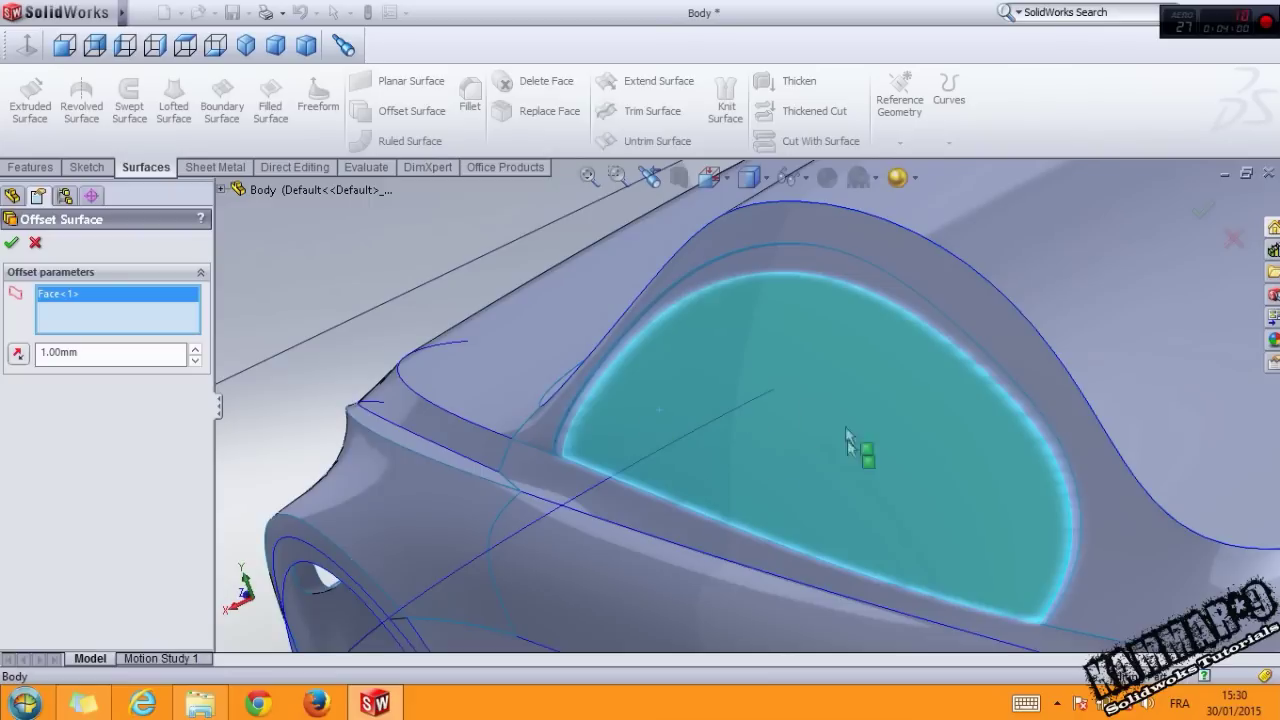
pyautogui.click(17, 352)
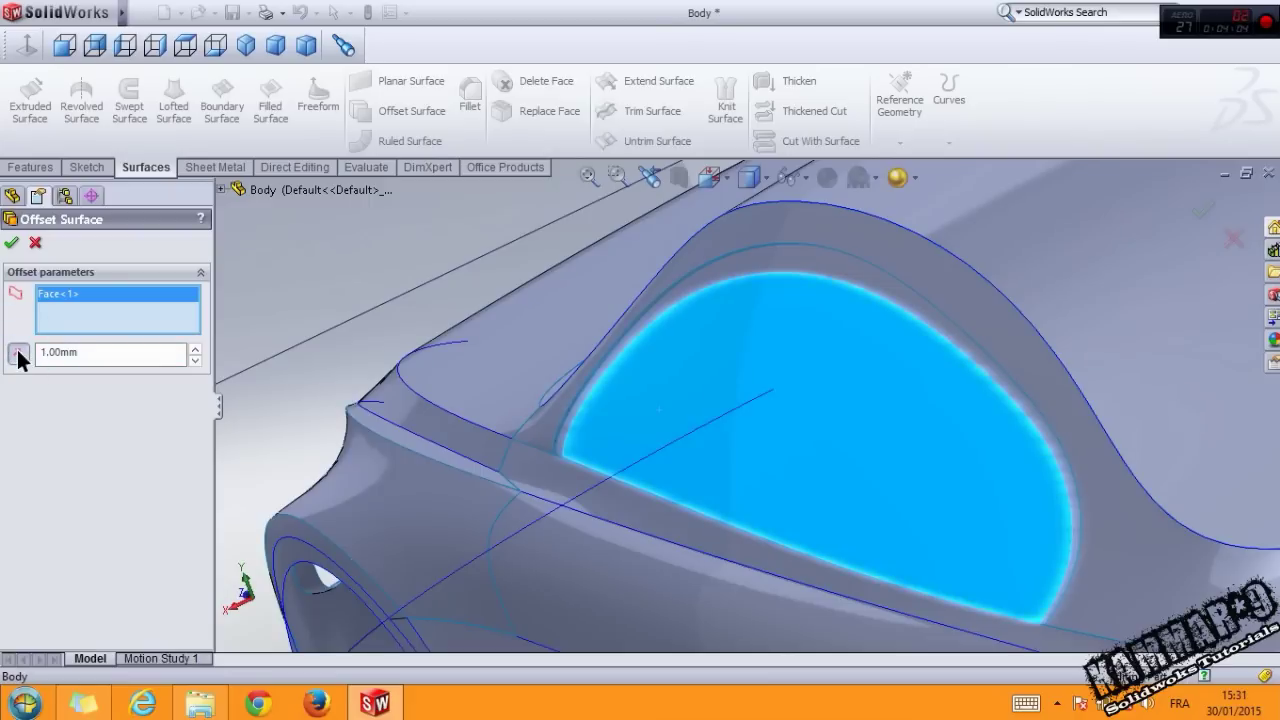
pyautogui.moveTo(667, 415)
pyautogui.mouseDown(button='middle')
pyautogui.moveTo(780, 334)
pyautogui.moveTo(634, 323)
pyautogui.moveTo(680, 360)
pyautogui.moveTo(386, 378)
pyautogui.mouseUp(button='middle')
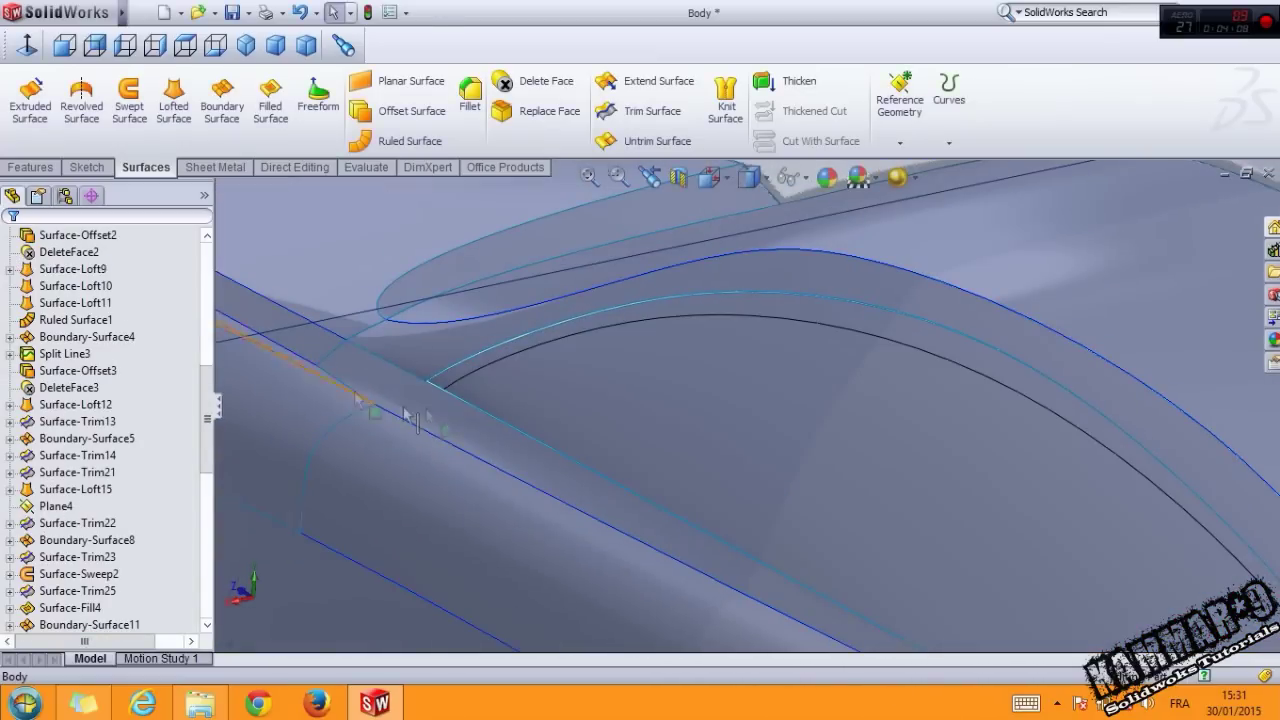
# Delete the original rear side window face with the plain Delete option.
pyautogui.moveTo(478, 232); pyautogui.dragTo(520, 150, button='middle')
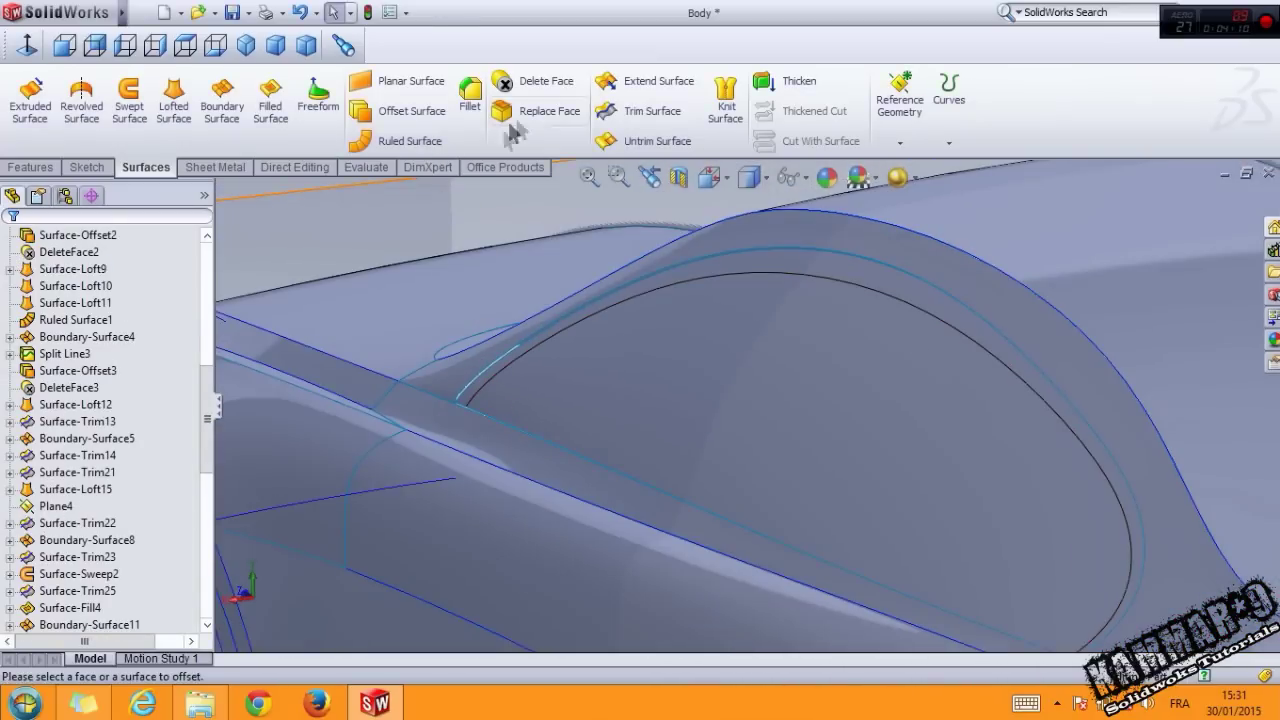
pyautogui.click(540, 80)
pyautogui.click(585, 422)
pyautogui.scroll(-5, 585, 422)
pyautogui.scroll(-3, 460, 393)
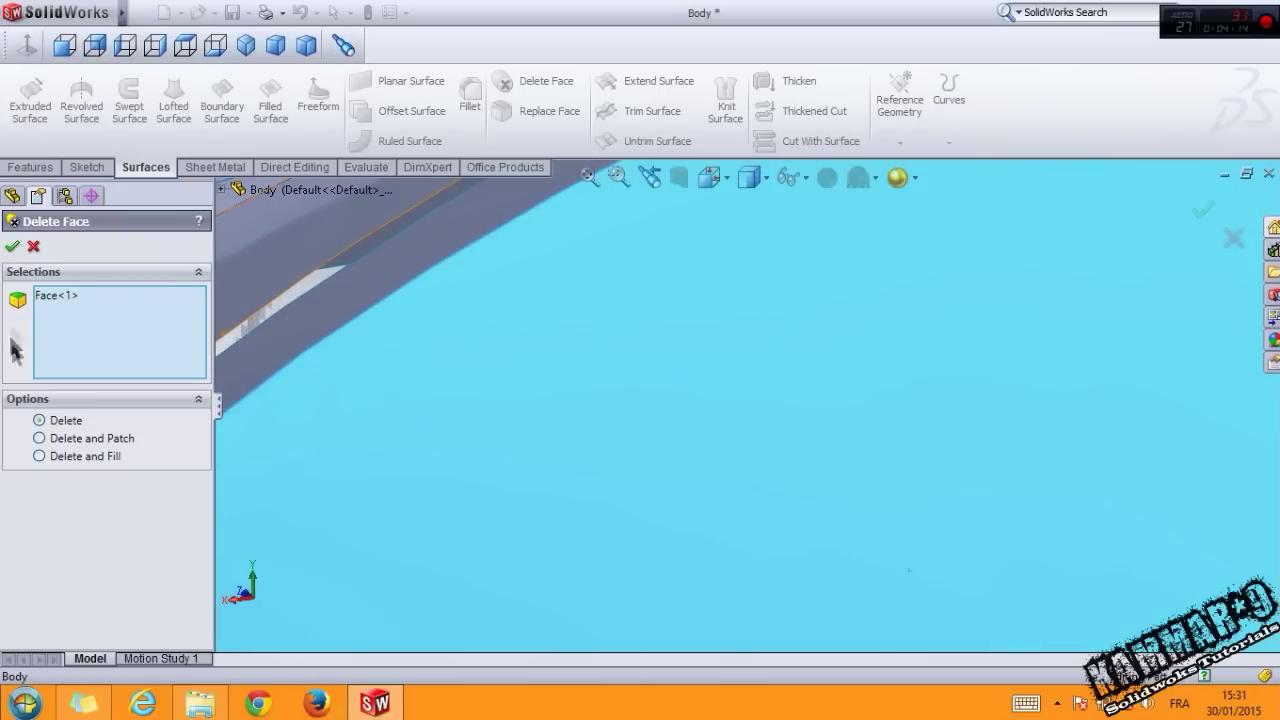
pyautogui.click(12, 246)
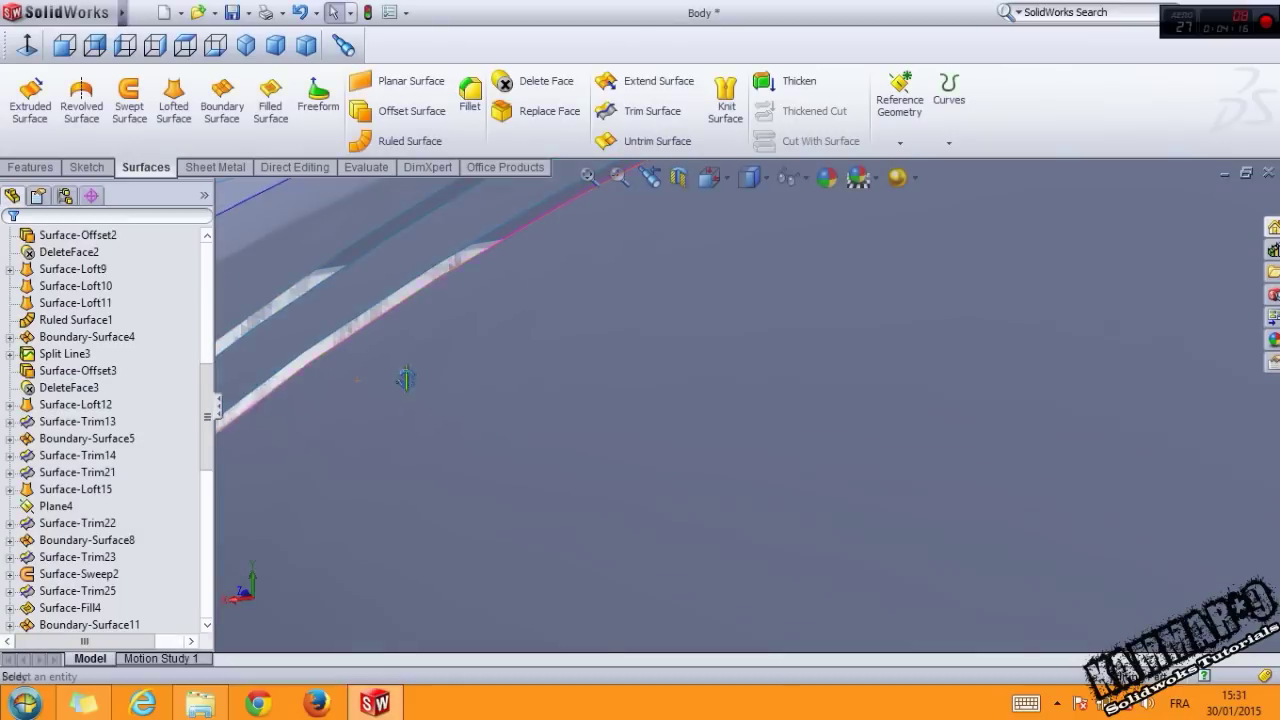
pyautogui.scroll(3, 407, 380)
pyautogui.scroll(3, 395, 370)
# Orbit and zoom around the rear pillar strip's lower edge to examine the gap.
pyautogui.scroll(-3, 382, 372)
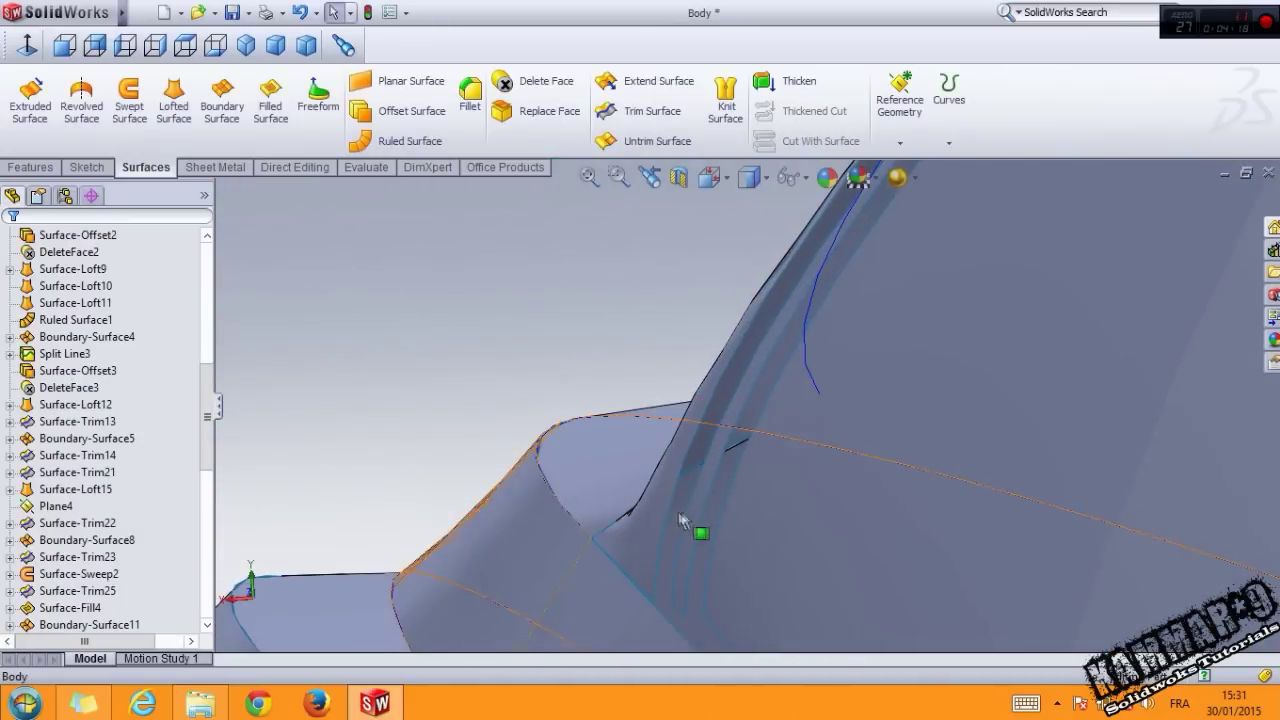
pyautogui.moveTo(700, 524); pyautogui.dragTo(732, 490, button='middle')
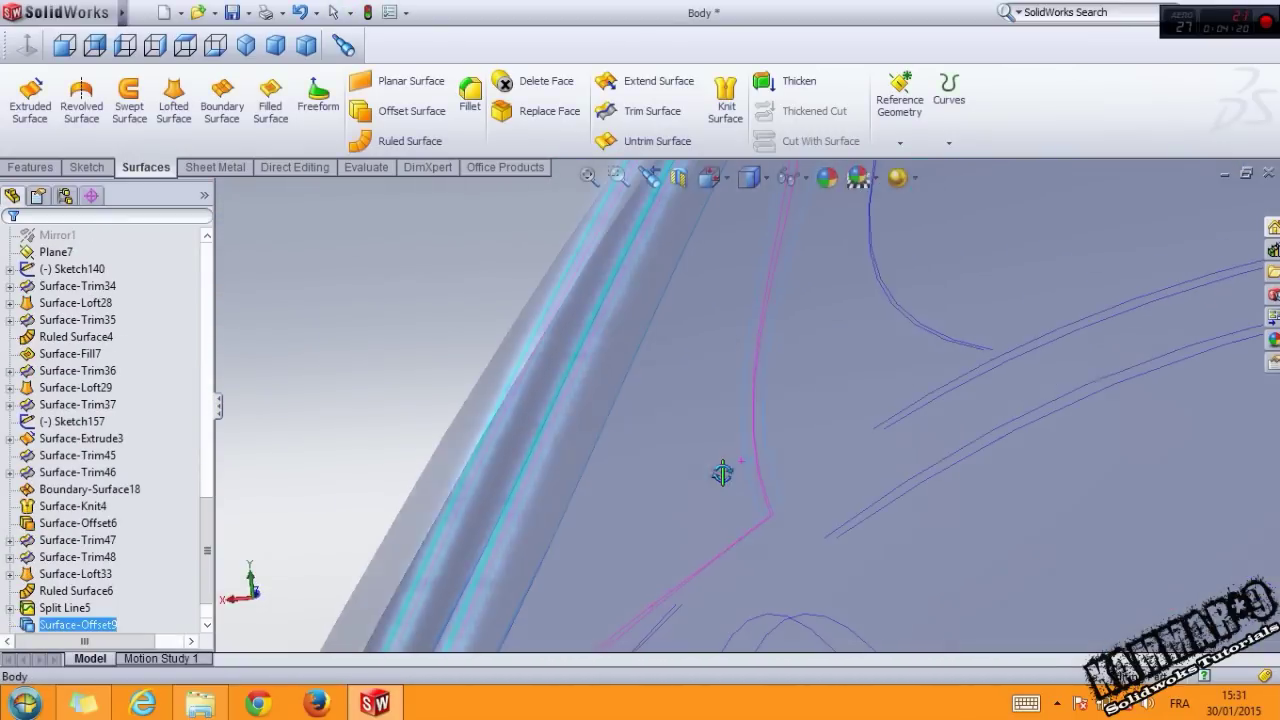
pyautogui.scroll(-3, 732, 481)
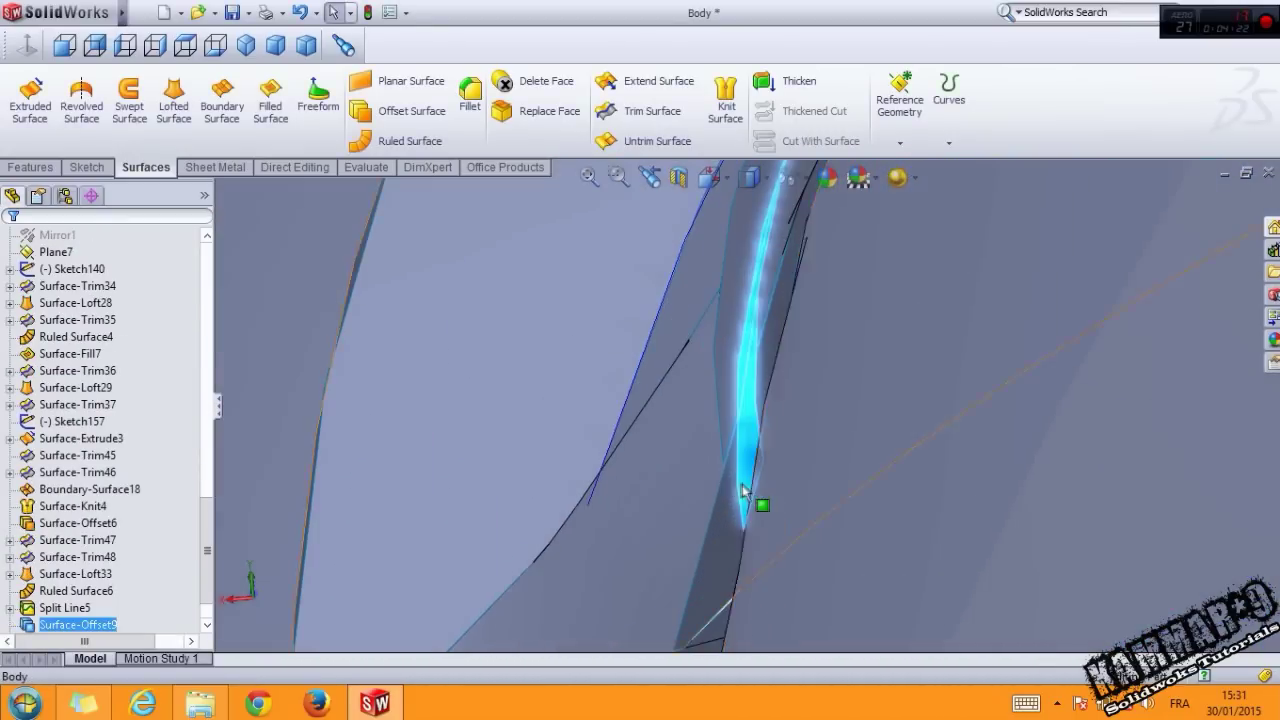
pyautogui.scroll(-3, 740, 484)
pyautogui.scroll(3, 749, 486)
pyautogui.moveTo(765, 500); pyautogui.dragTo(957, 460, button='middle')
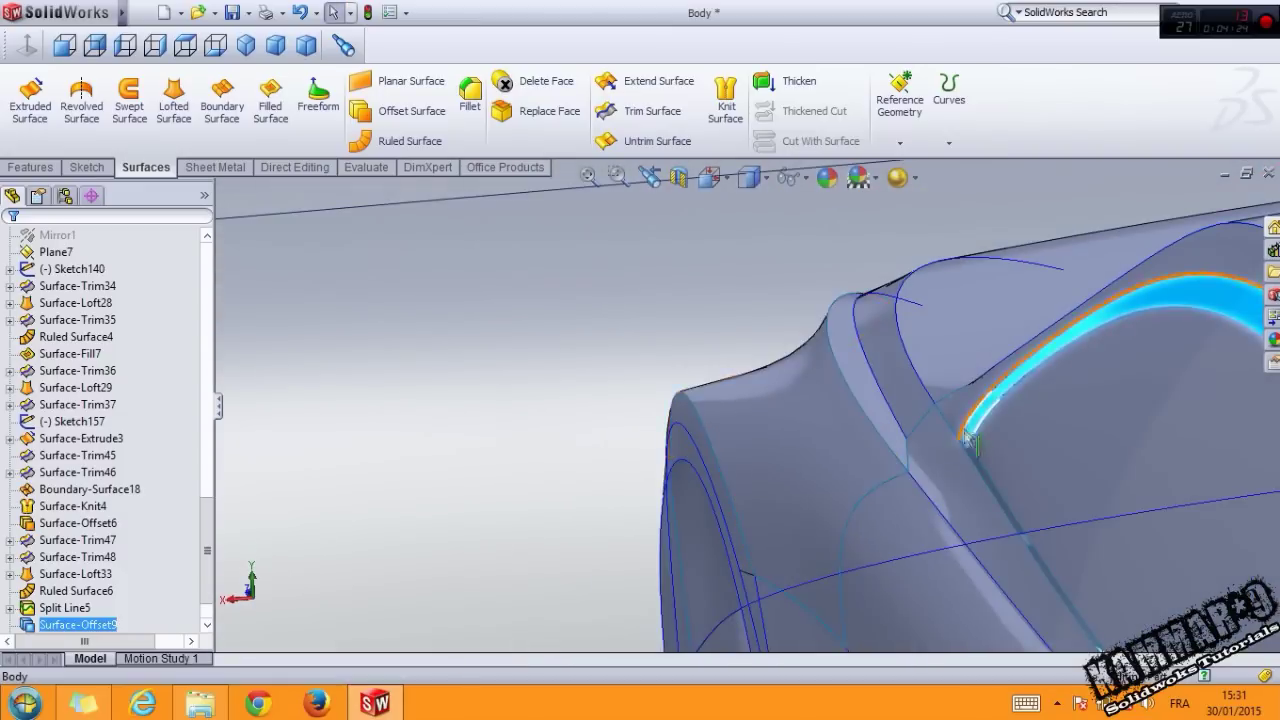
pyautogui.scroll(-3, 957, 460)
pyautogui.scroll(-3, 862, 416)
pyautogui.moveTo(862, 416); pyautogui.dragTo(733, 397, button='middle')
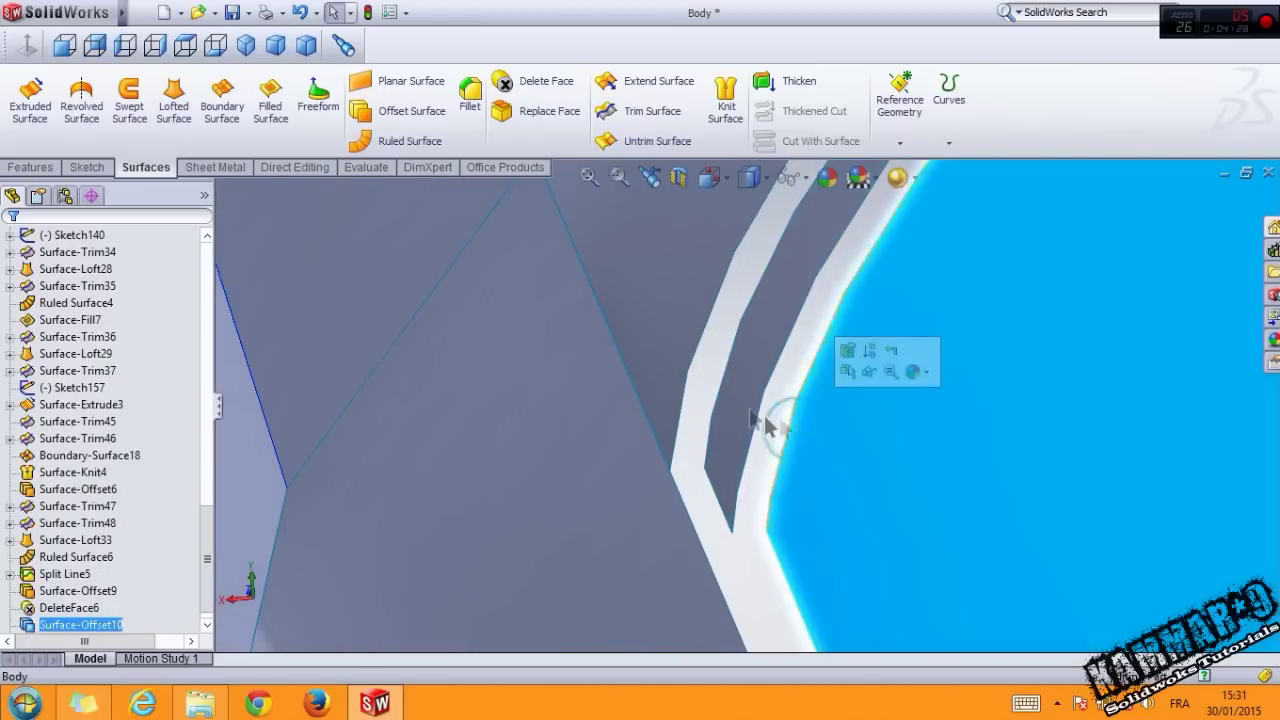
# Check the triangular face by the strip base near the fender, then begin a lofted surface.
pyautogui.click(666, 373)
pyautogui.scroll(3, 666, 373)
pyautogui.scroll(3, 760, 407)
pyautogui.moveTo(760, 407); pyautogui.dragTo(795, 437, button='middle')
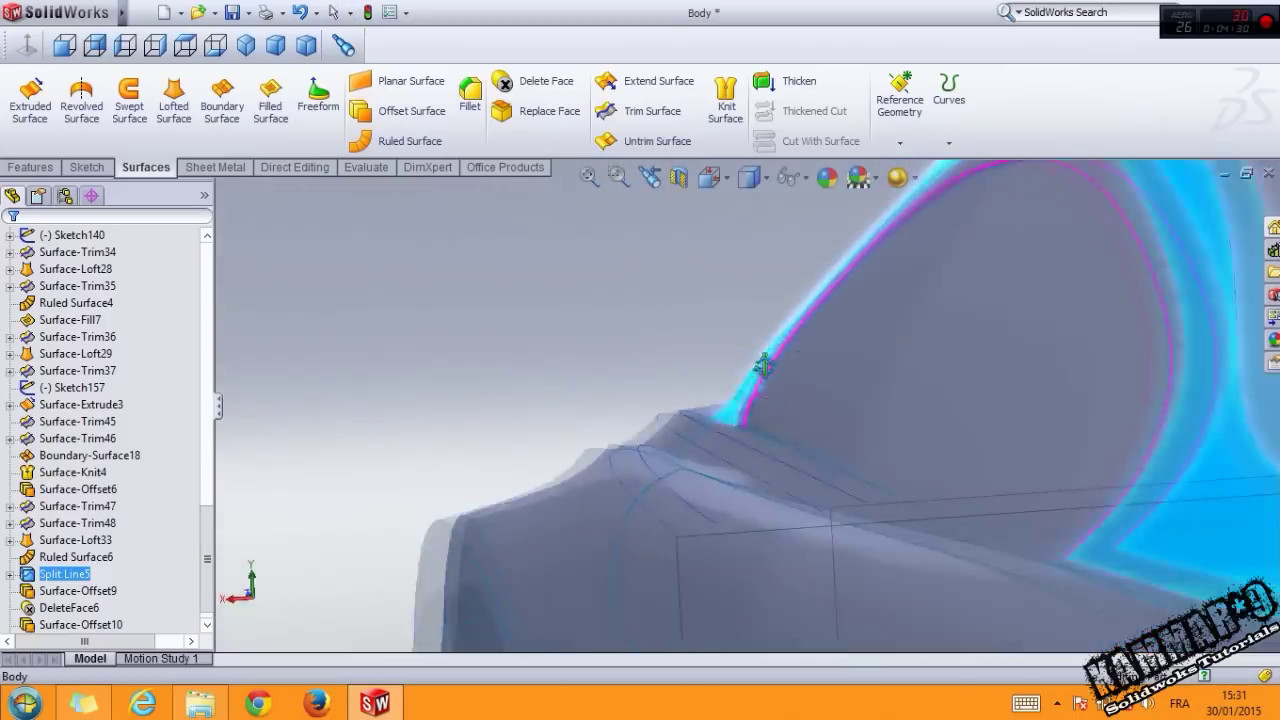
pyautogui.scroll(-3, 795, 437)
pyautogui.scroll(3, 795, 437)
pyautogui.click(380, 500)
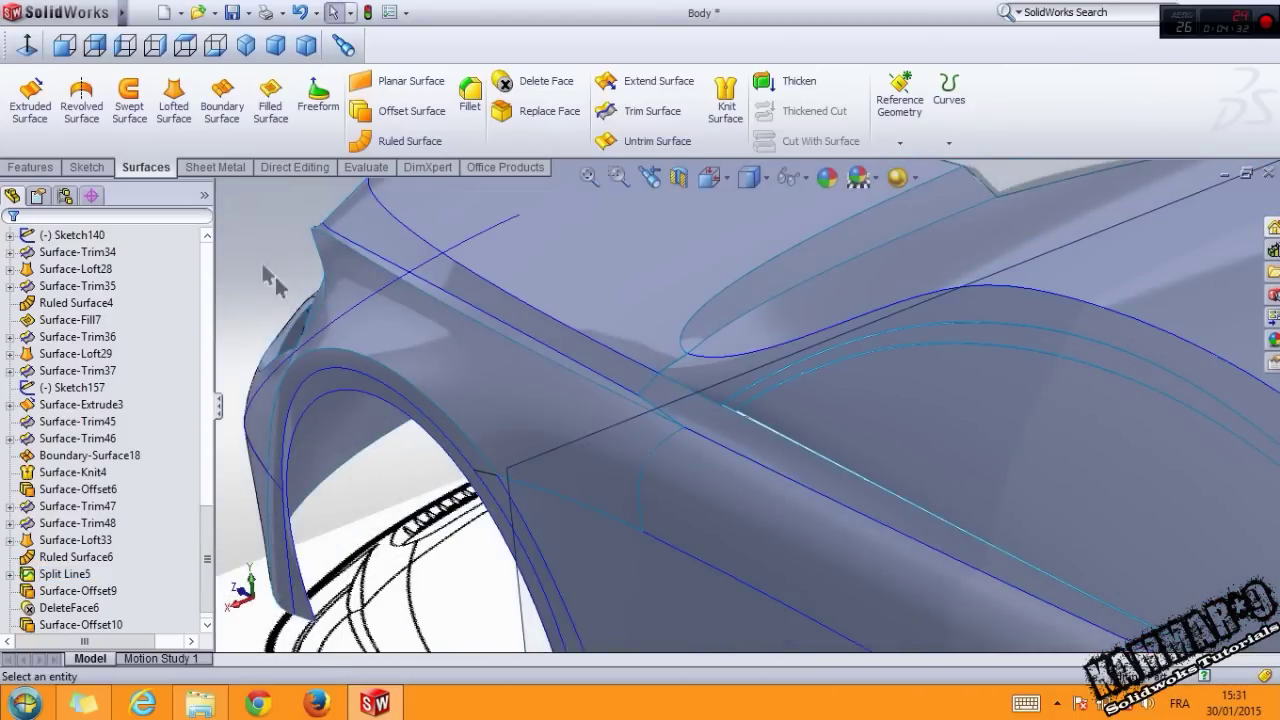
pyautogui.click(165, 137)
# Loft a filler surface between the first pillar strip's base edge and its matching edge.
pyautogui.scroll(-5, 745, 440)
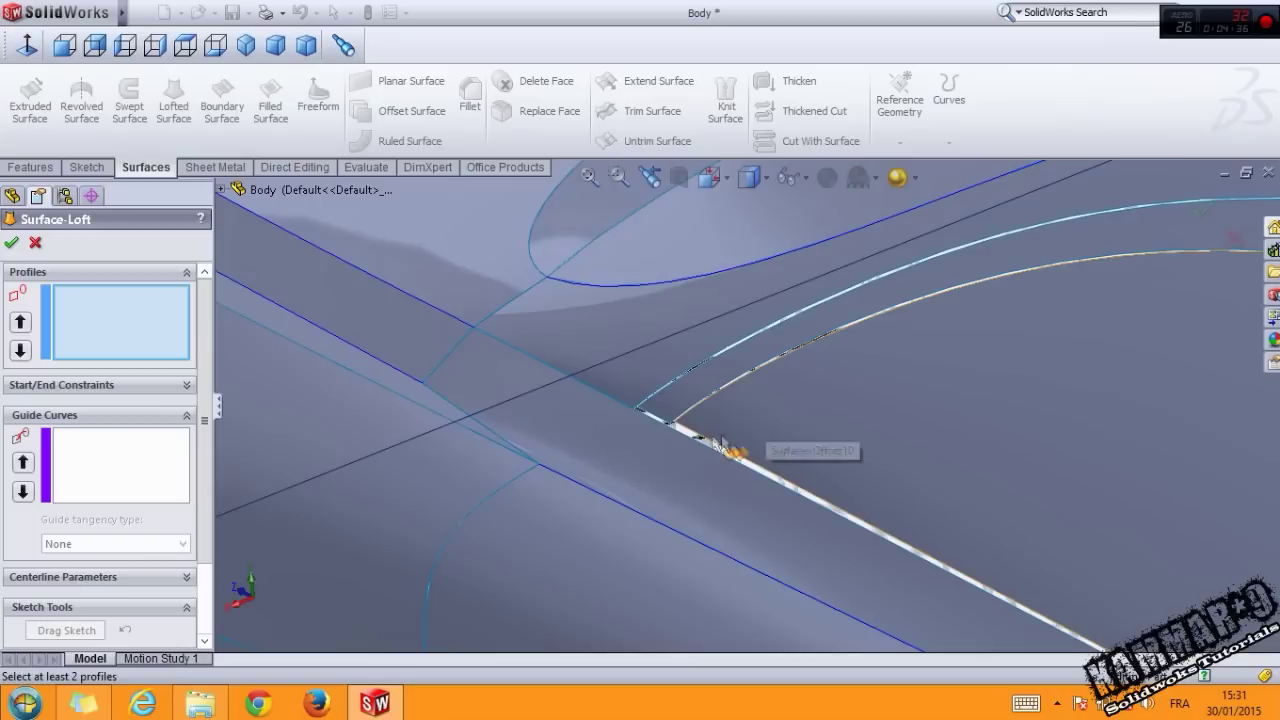
pyautogui.scroll(-3, 651, 423)
pyautogui.scroll(-3, 620, 386)
pyautogui.scroll(-2, 606, 400)
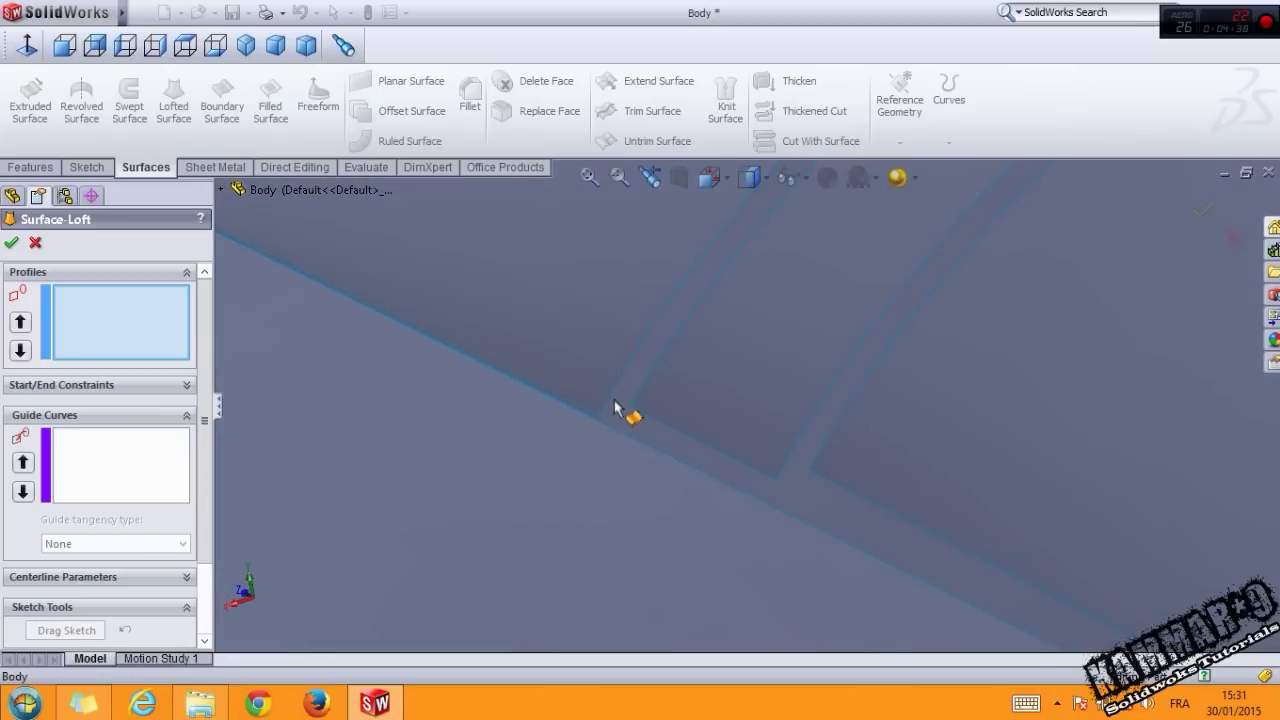
pyautogui.click(610, 390)
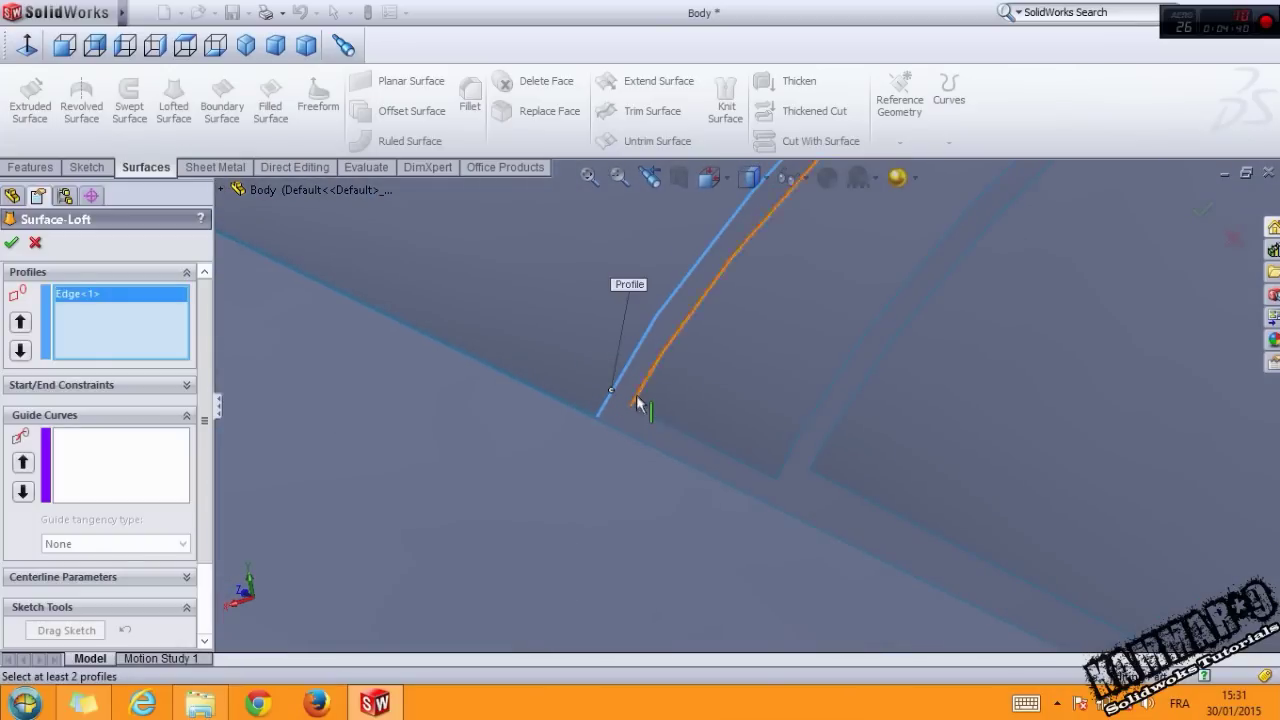
pyautogui.click(636, 398)
pyautogui.click(634, 402)
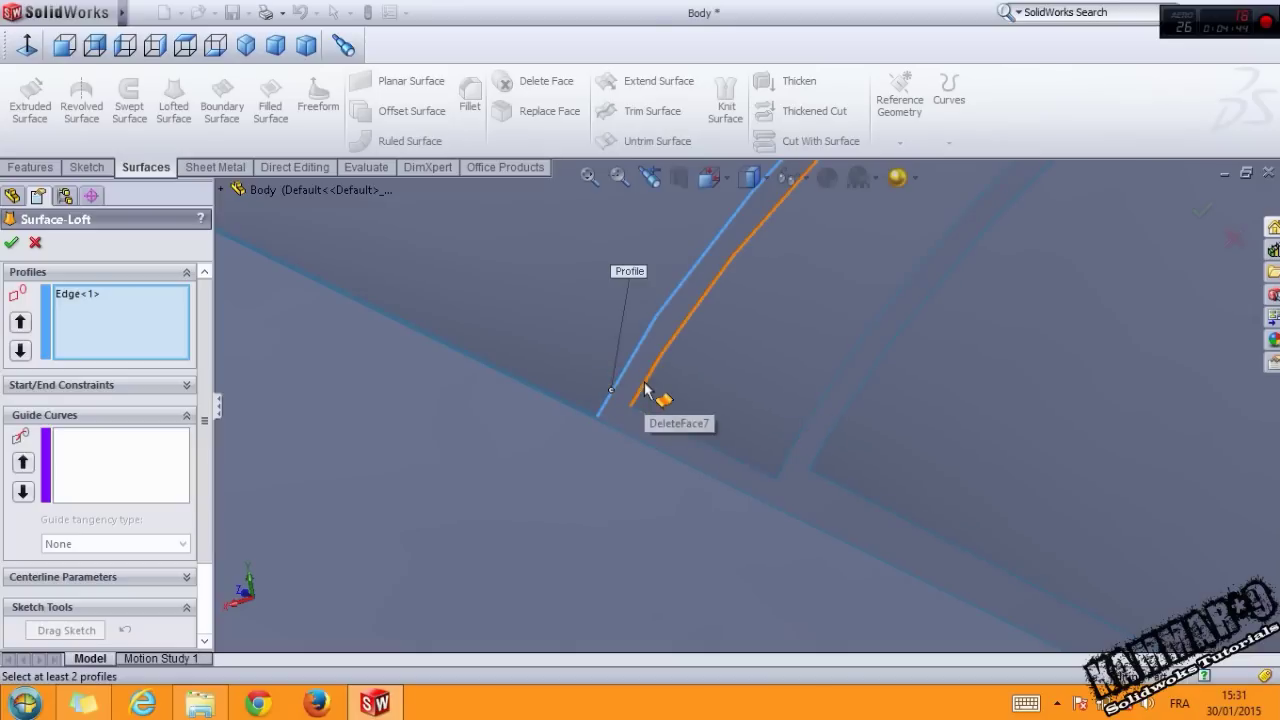
pyautogui.click(645, 390)
pyautogui.click(14, 243)
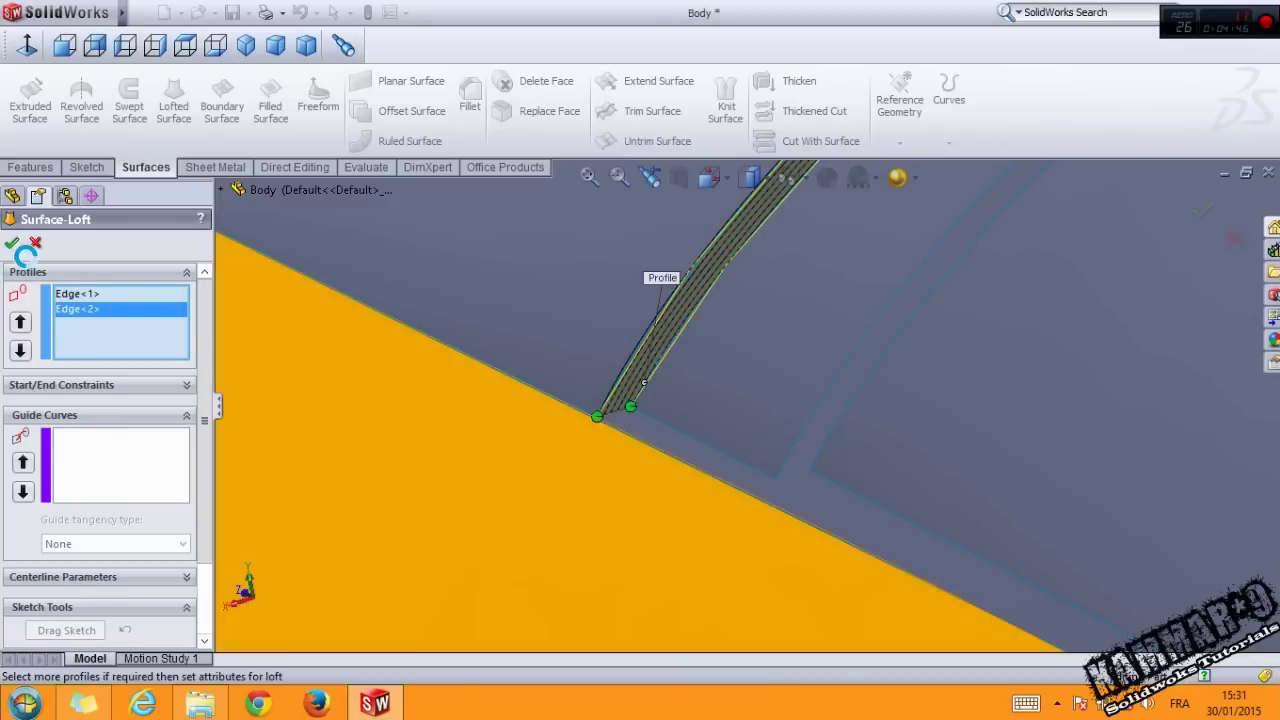
# Start a second loft with cleared profiles and the next pillar strip's base edge as first profile.
pyautogui.click(172, 118)
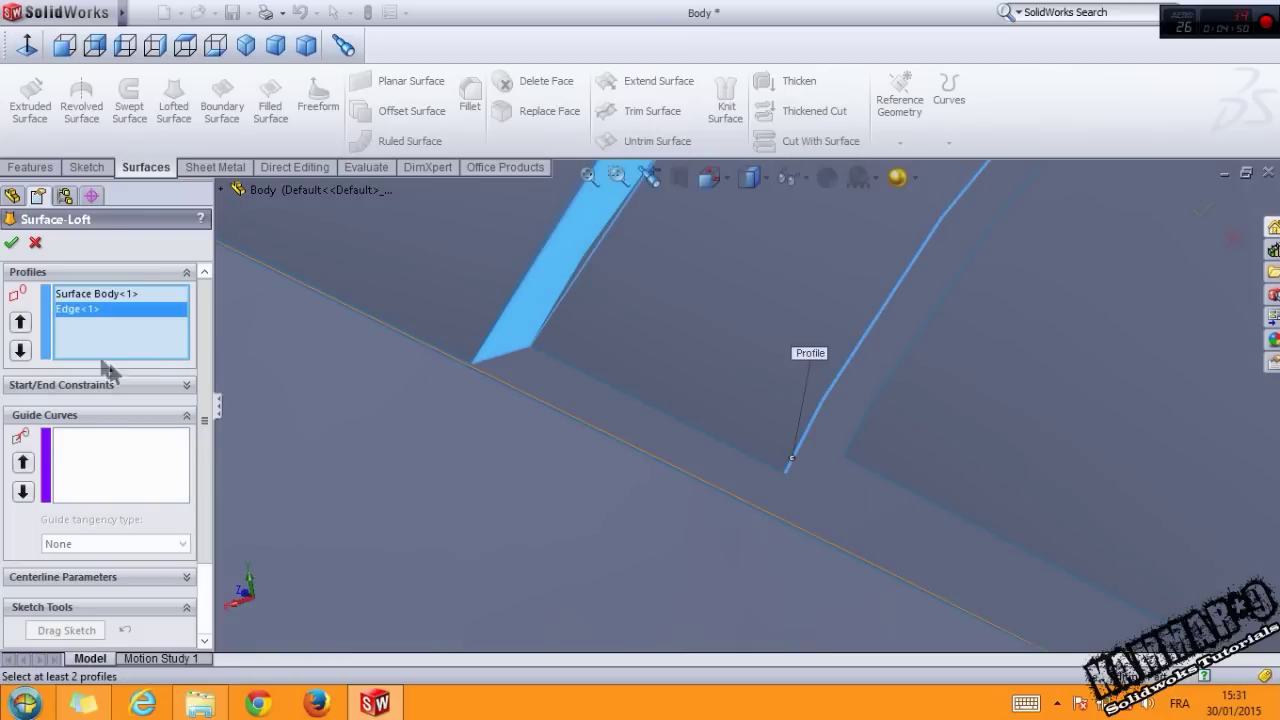
pyautogui.rightClick(90, 322)
pyautogui.click(116, 338)
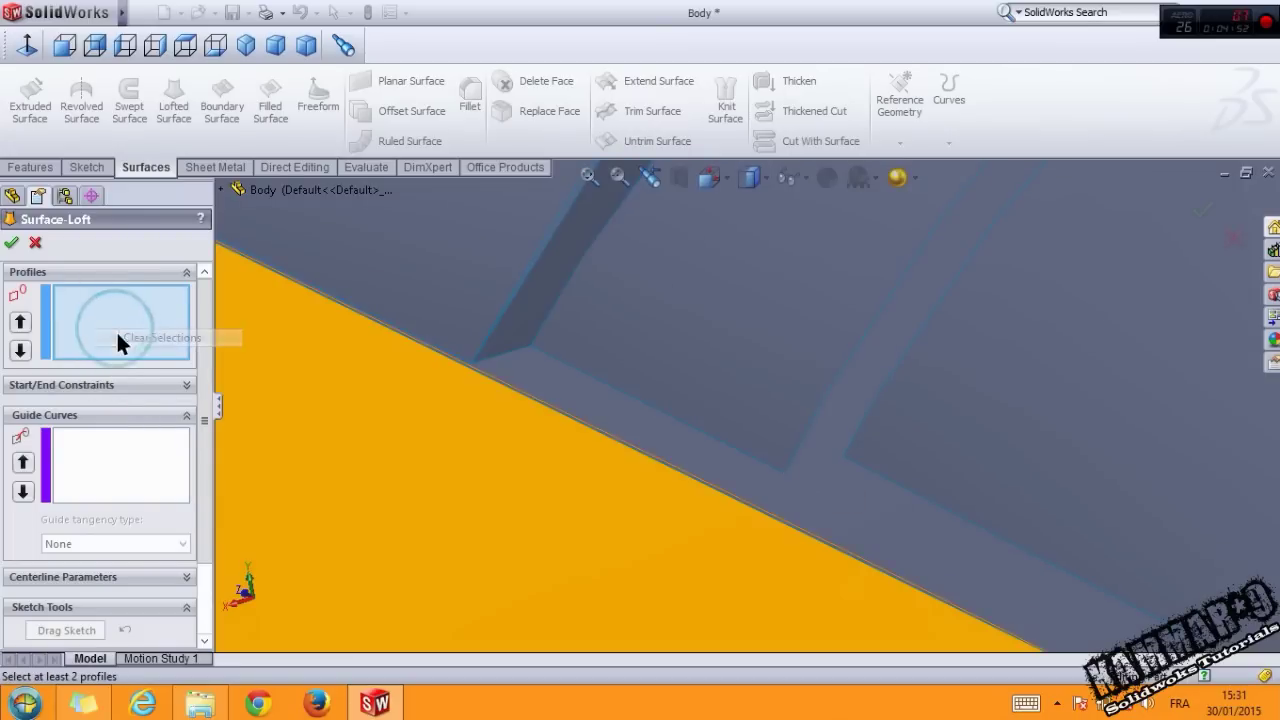
pyautogui.click(813, 419)
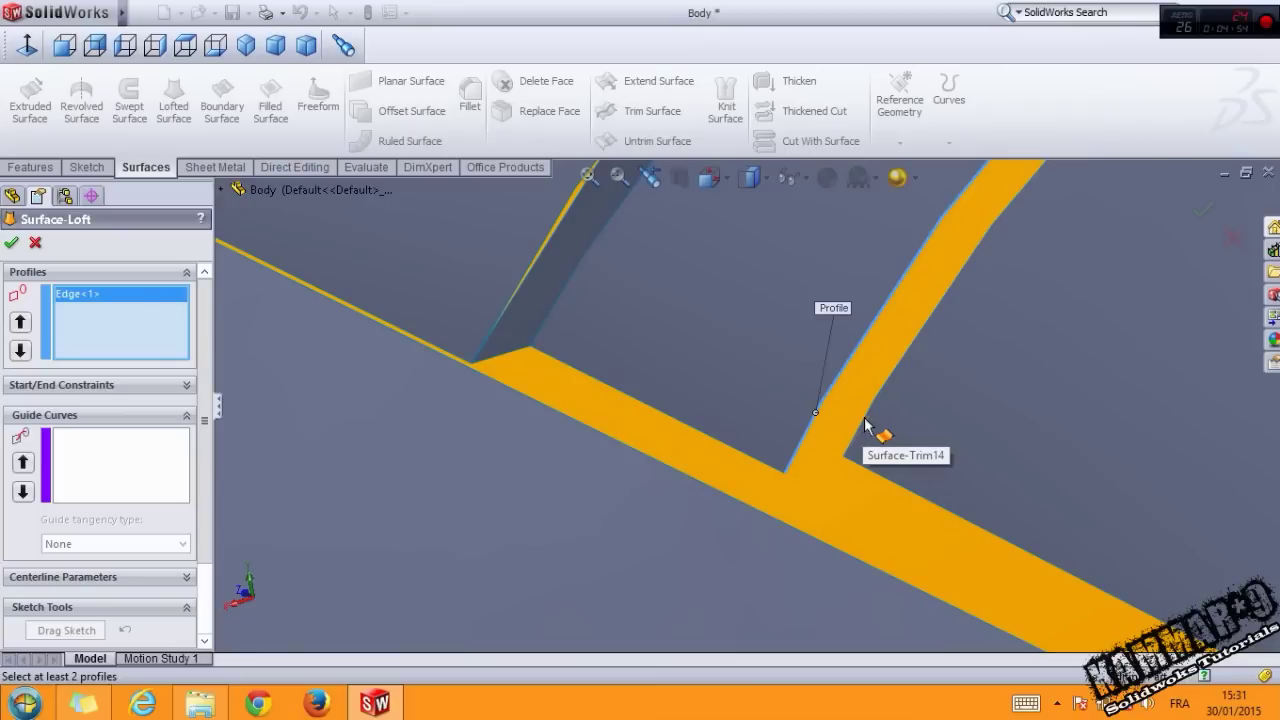
pyautogui.click(866, 424)
pyautogui.click(867, 425)
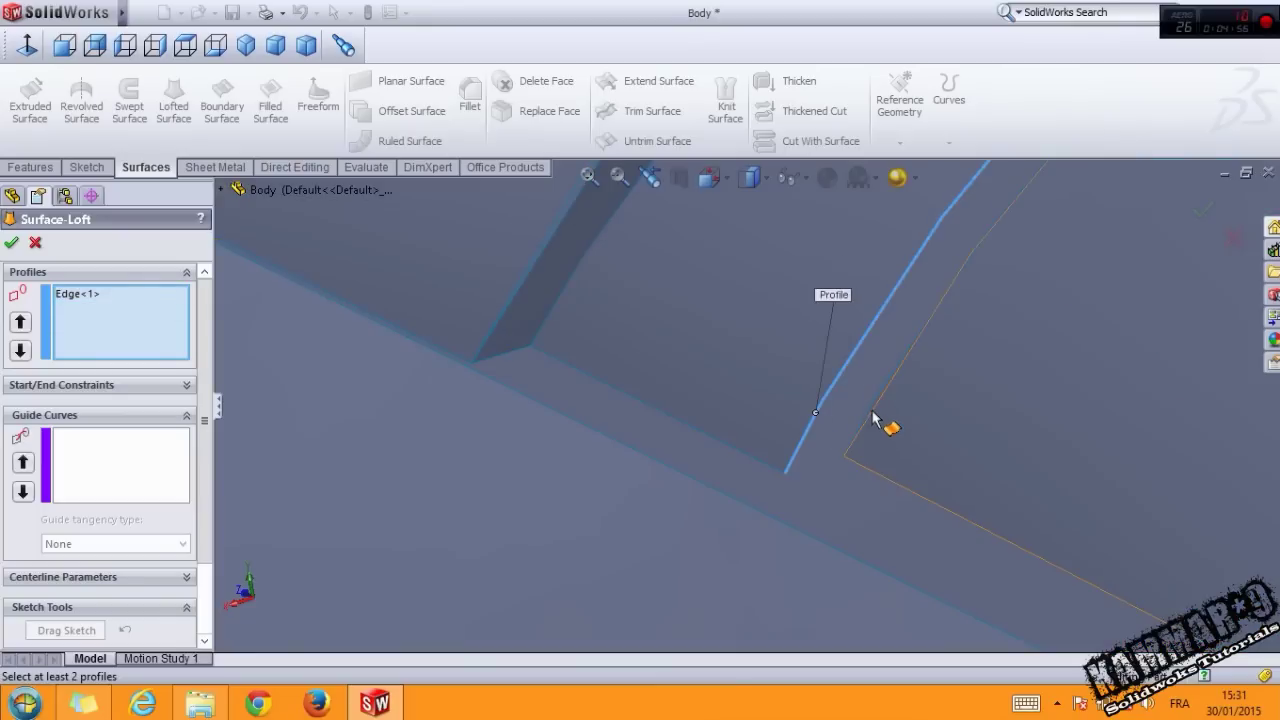
pyautogui.moveTo(869, 414); pyautogui.dragTo(864, 437, button='middle')
pyautogui.click(885, 426)
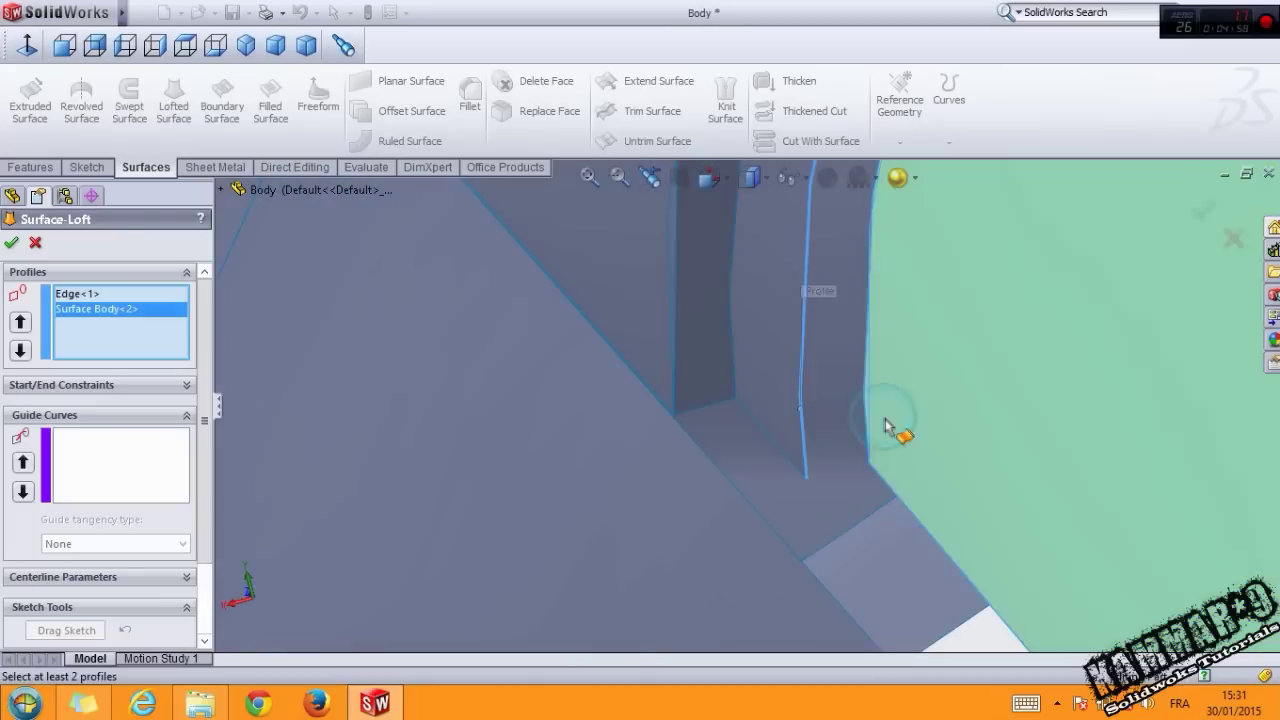
pyautogui.click(885, 426)
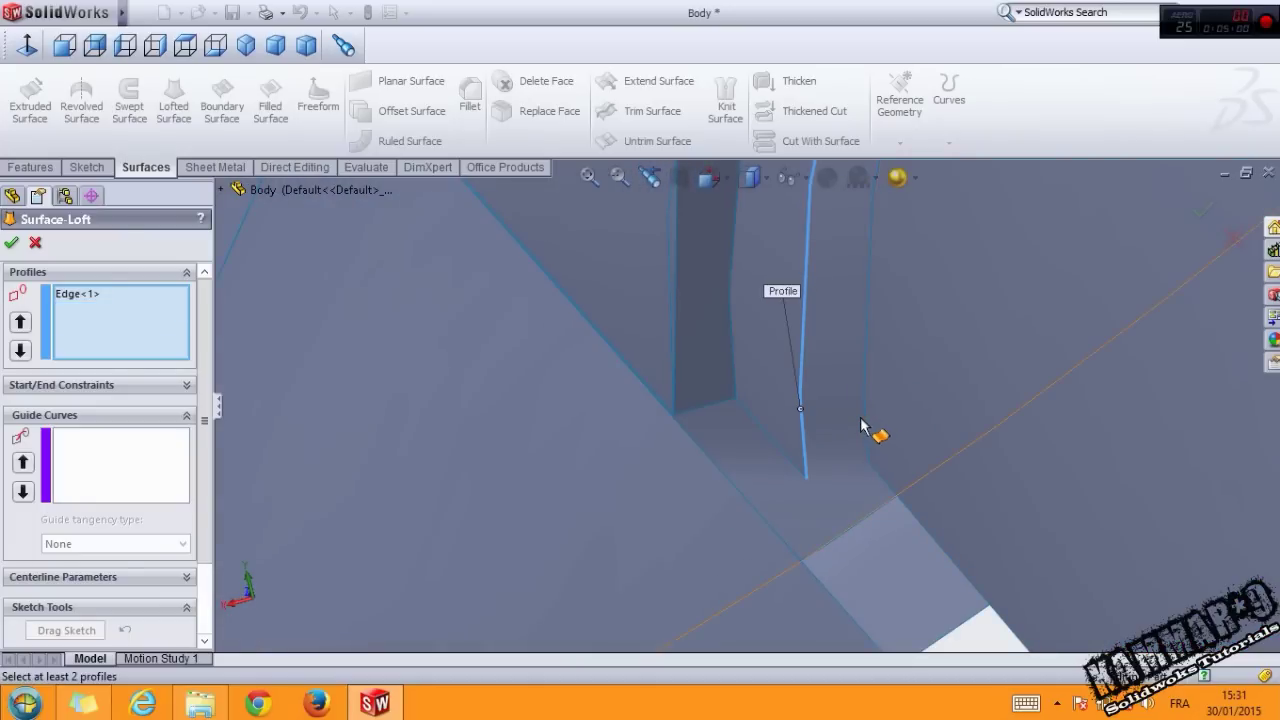
# Add the body edge as the second profile and accept the second filler loft.
pyautogui.scroll(10, 885, 470)
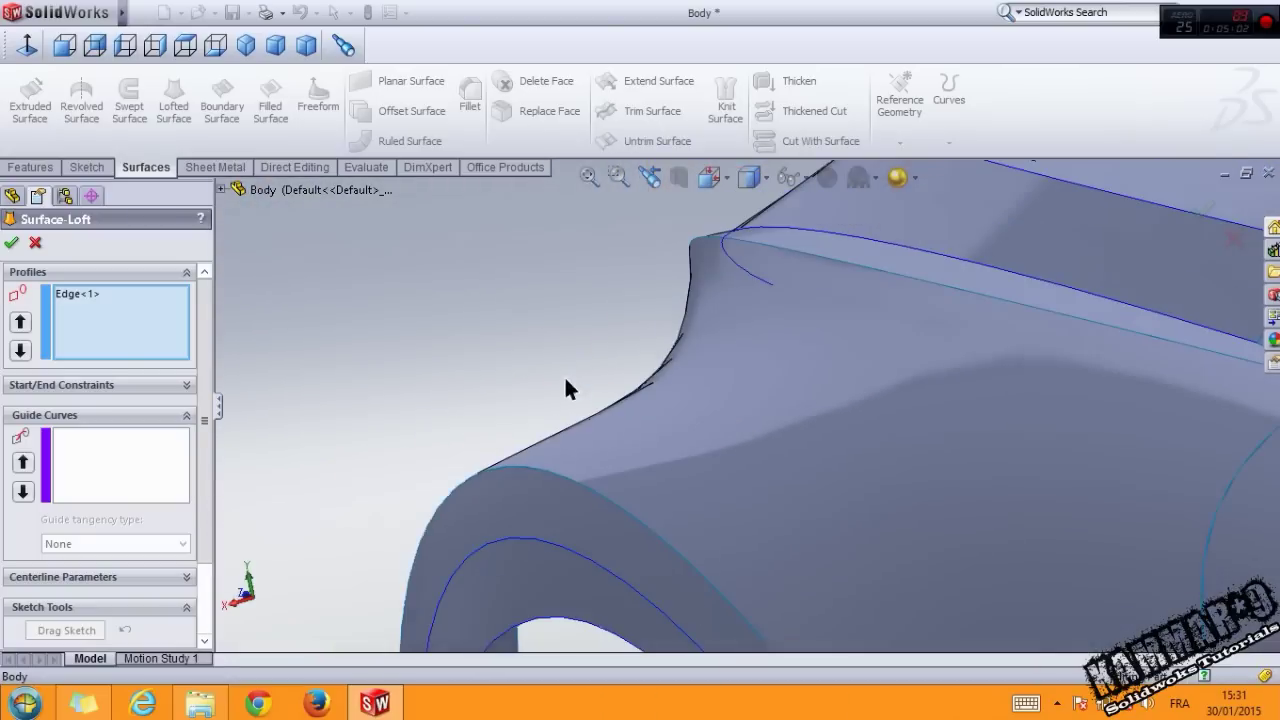
pyautogui.click(275, 45)
pyautogui.scroll(-5, 721, 407)
pyautogui.scroll(-3, 721, 407)
pyautogui.scroll(-3, 723, 415)
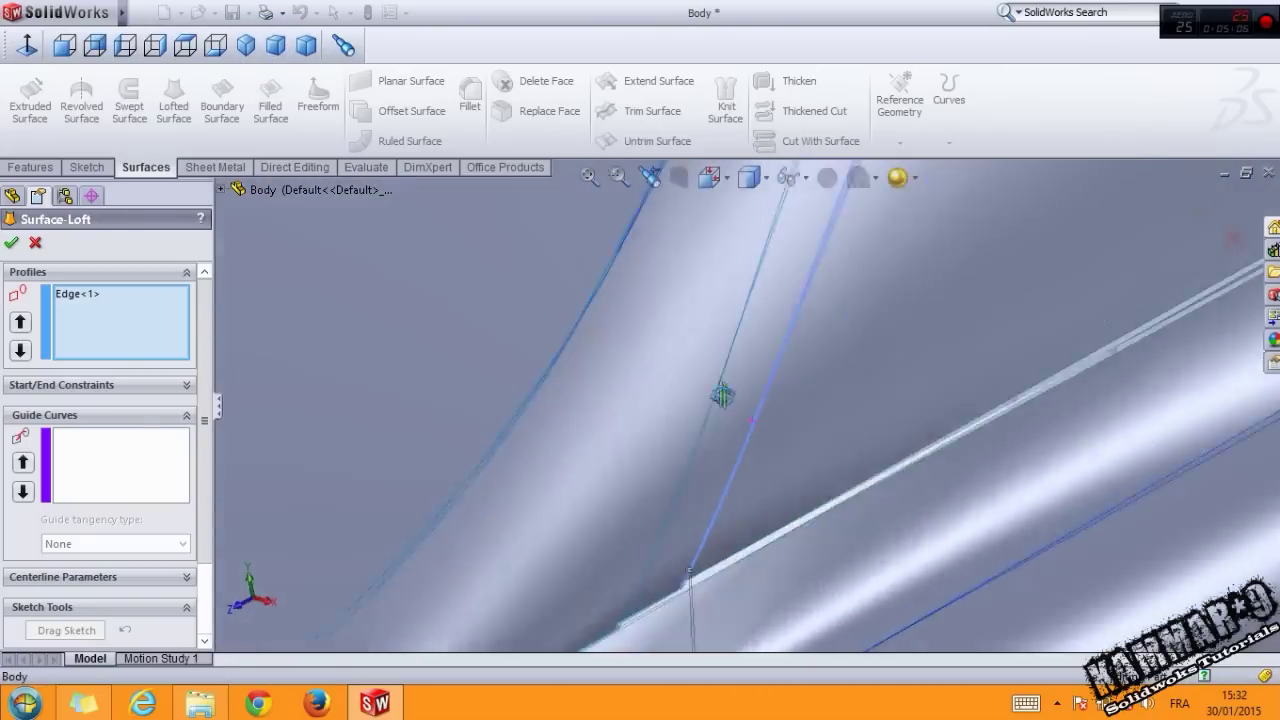
pyautogui.scroll(-3, 723, 391)
pyautogui.scroll(-2, 650, 470)
pyautogui.scroll(-2, 705, 525)
pyautogui.scroll(-2, 708, 520)
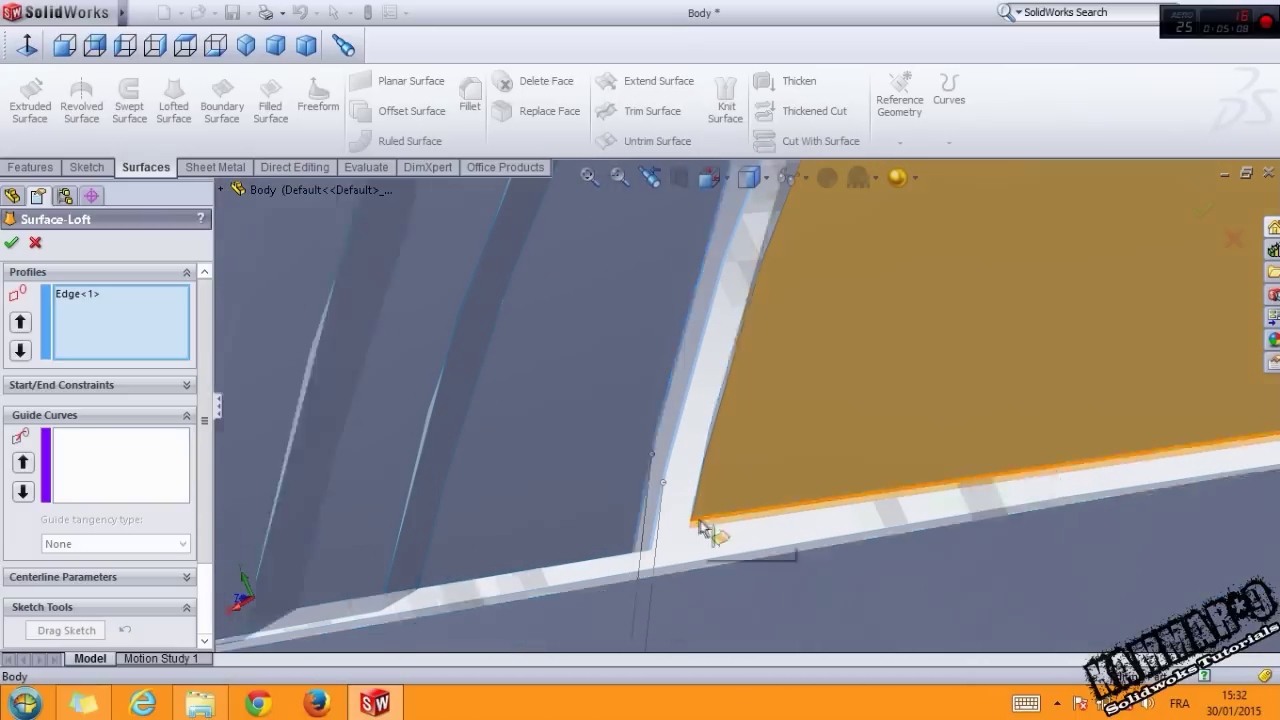
pyautogui.scroll(-1, 703, 510)
pyautogui.click(697, 496)
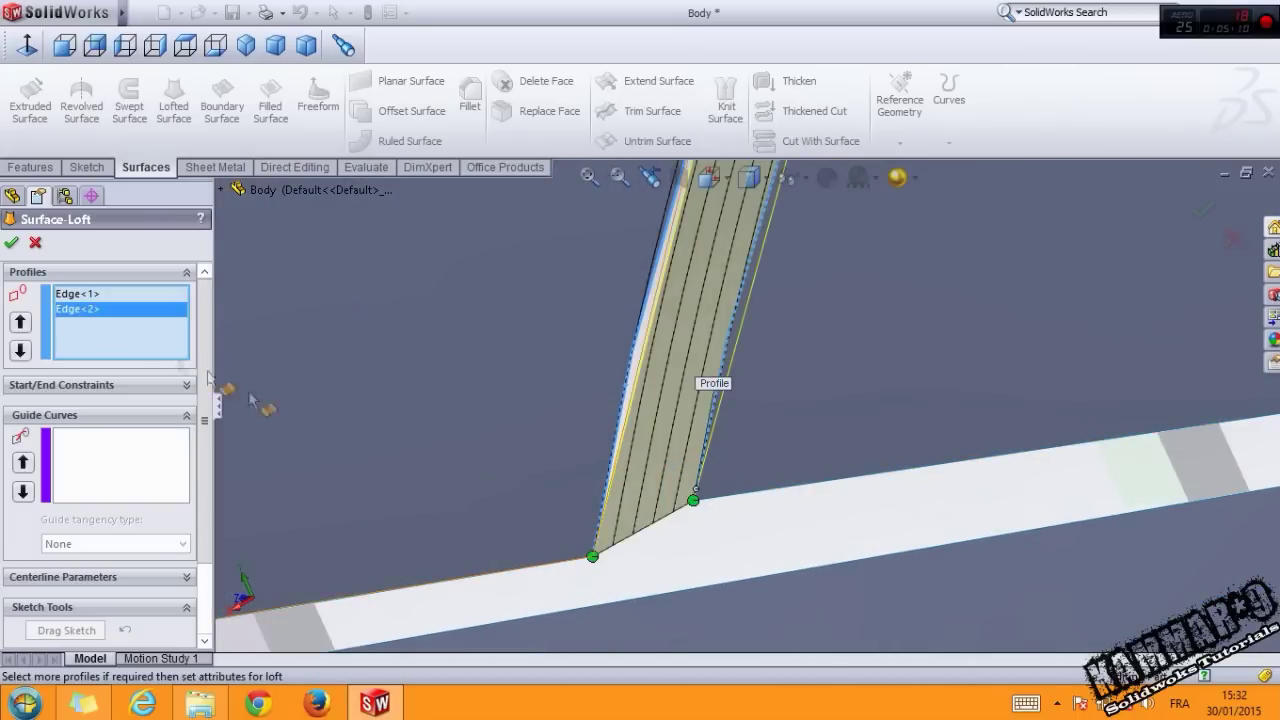
pyautogui.click(12, 244)
pyautogui.scroll(-2, 700, 440)
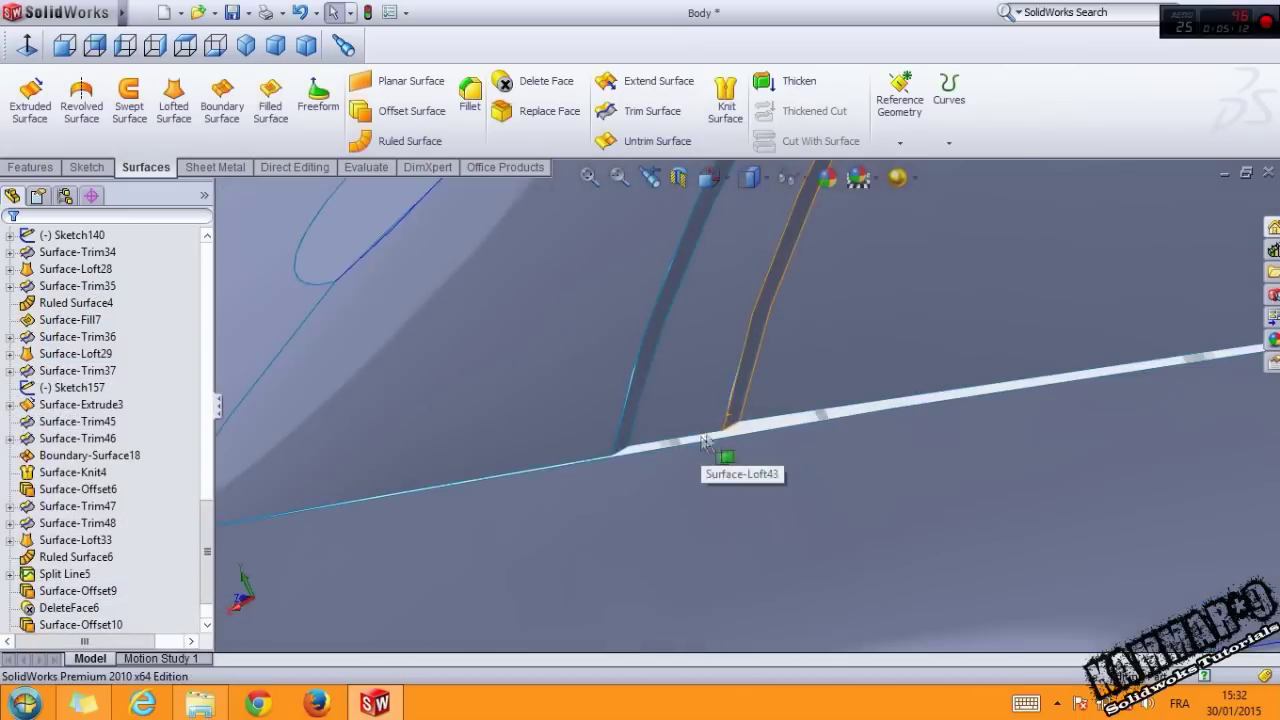
pyautogui.scroll(-3, 730, 432)
pyautogui.scroll(3, 760, 420)
# Clear the preselected boundary curves and pick the short edge as the first Direction 1 curve.
pyautogui.scroll(-2, 794, 440)
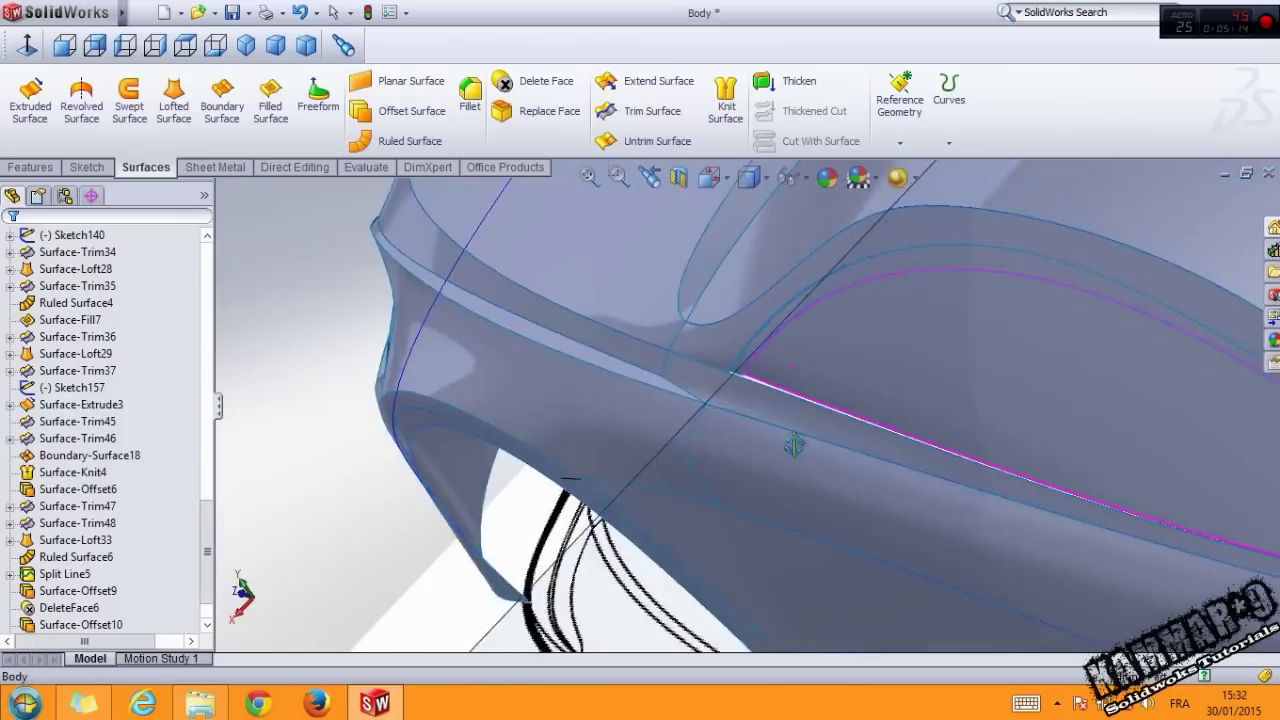
pyautogui.scroll(-2, 820, 415)
pyautogui.scroll(3, 820, 415)
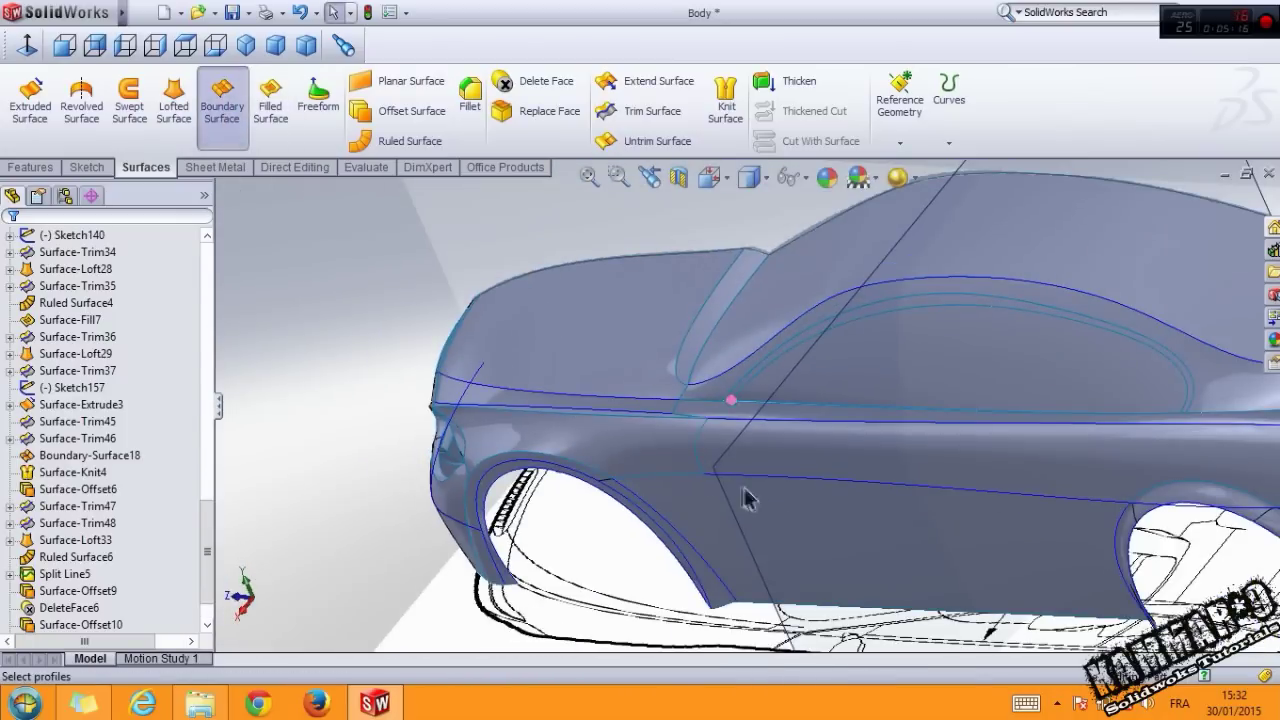
pyautogui.scroll(-3, 730, 492)
pyautogui.scroll(-1, 808, 423)
pyautogui.rightClick(55, 328)
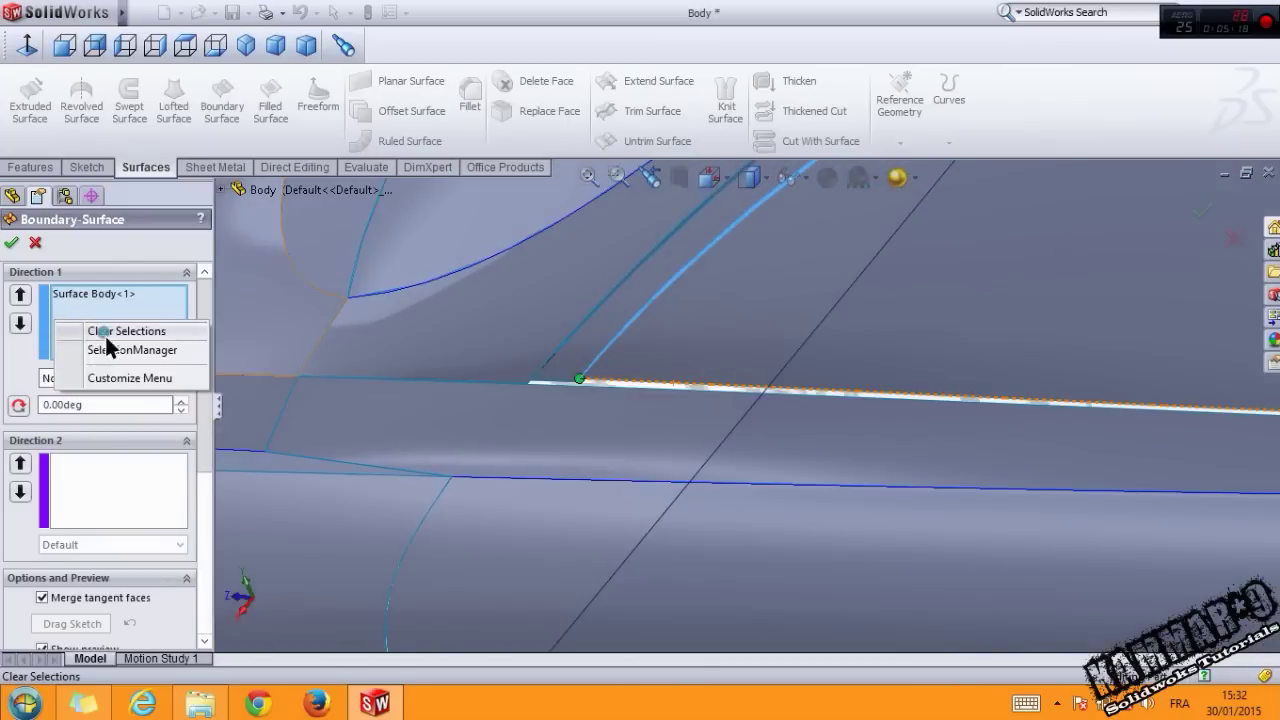
pyautogui.click(105, 406)
pyautogui.moveTo(608, 397)
pyautogui.mouseDown(button='middle')
pyautogui.moveTo(586, 397)
pyautogui.moveTo(677, 386)
pyautogui.mouseUp(button='middle')
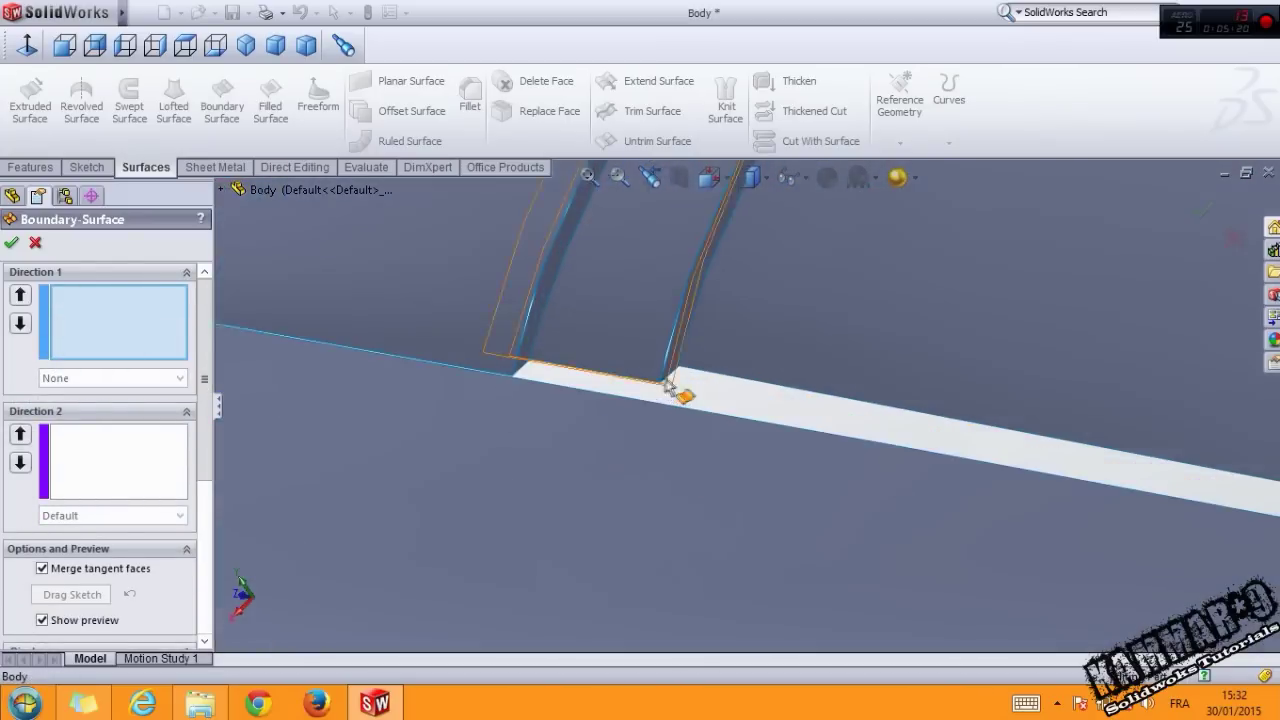
pyautogui.click(686, 383)
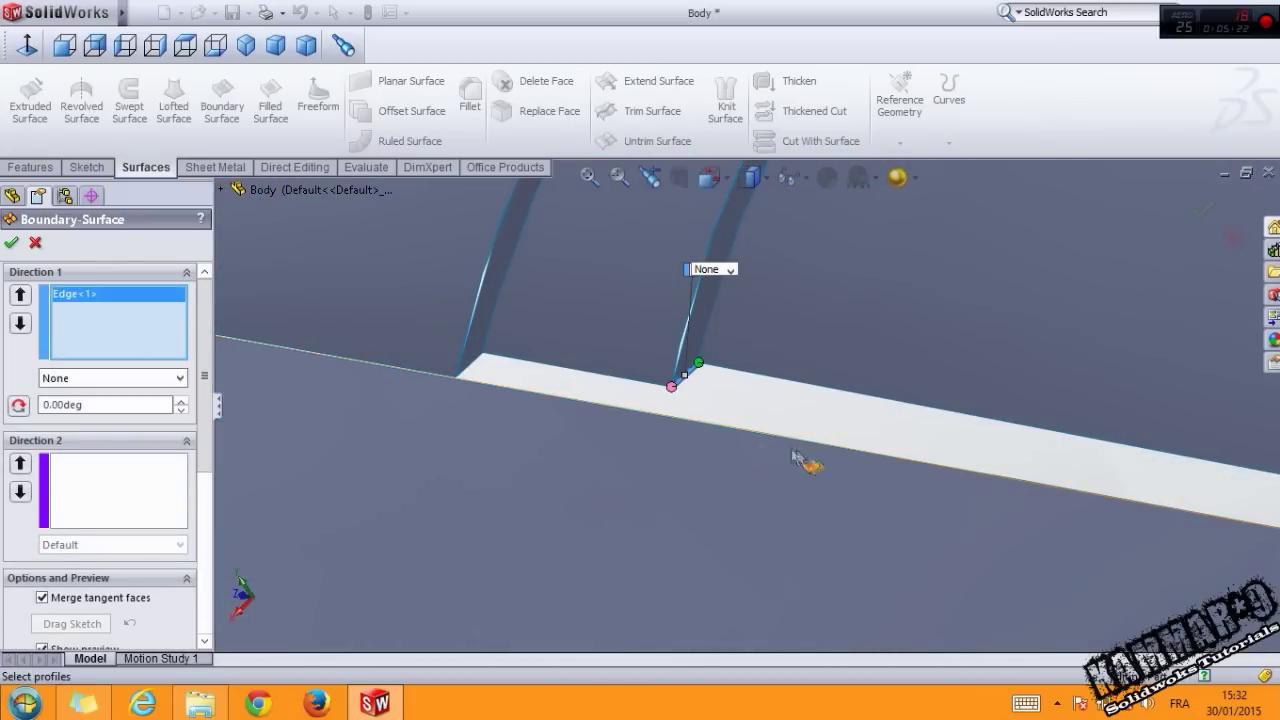
# Add the white strip edge to Direction 1, a cross edge for Direction 2, and accept.
pyautogui.scroll(-3, 840, 455)
pyautogui.scroll(2, 841, 455)
pyautogui.scroll(2, 841, 455)
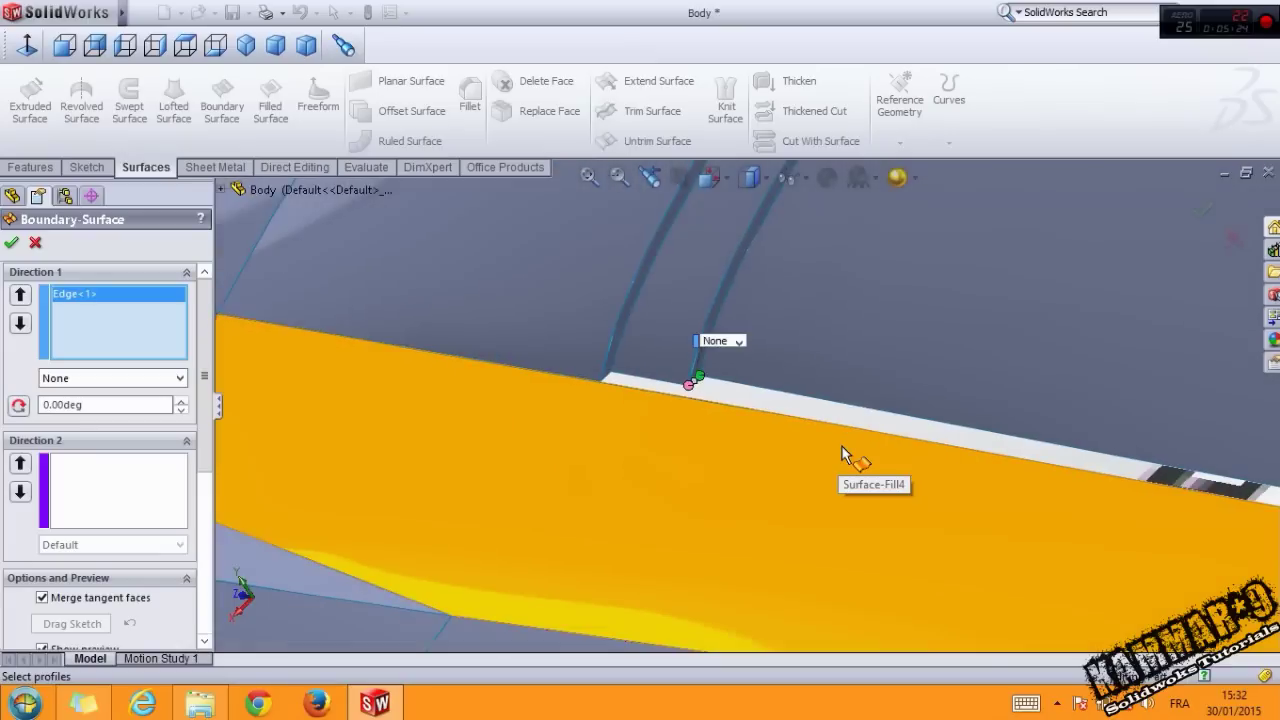
pyautogui.scroll(2, 841, 455)
pyautogui.moveTo(900, 443)
pyautogui.mouseDown(button='middle')
pyautogui.moveTo(1038, 463)
pyautogui.moveTo(894, 360)
pyautogui.moveTo(486, 326)
pyautogui.moveTo(994, 480)
pyautogui.moveTo(914, 428)
pyautogui.moveTo(1143, 457)
pyautogui.moveTo(1043, 434)
pyautogui.moveTo(862, 450)
pyautogui.mouseUp(button='middle')
pyautogui.click(832, 438)
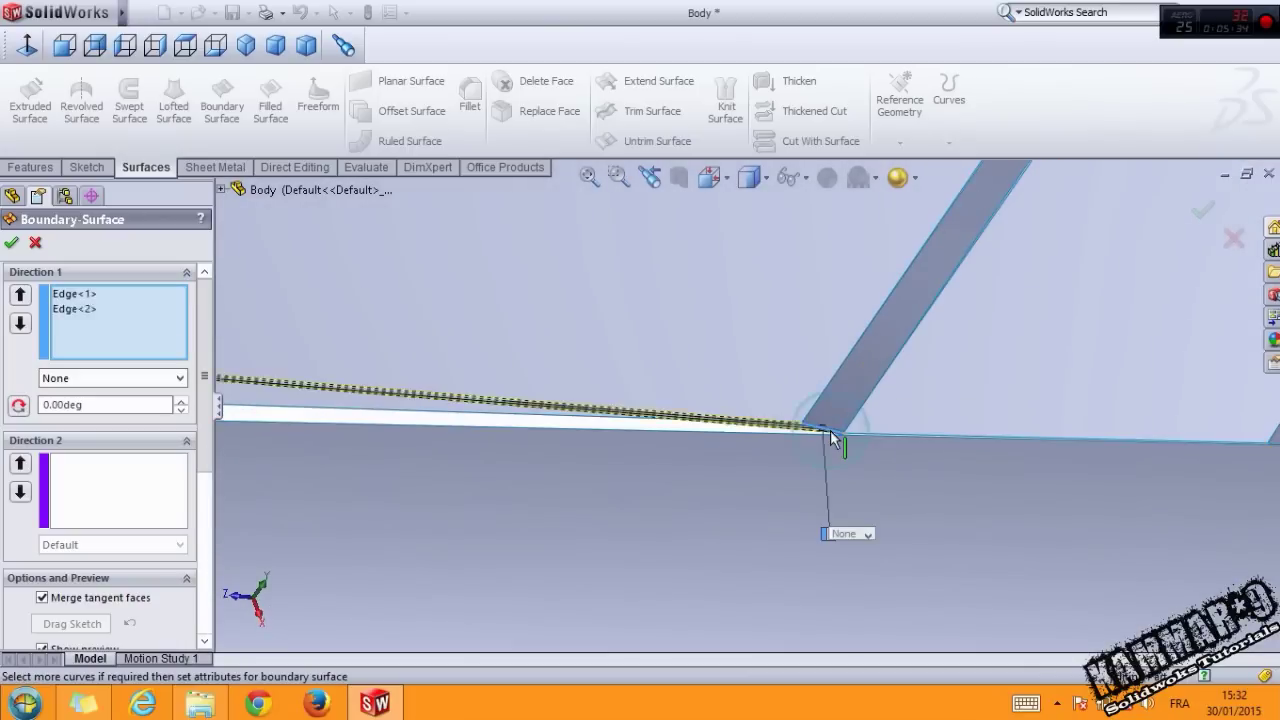
pyautogui.click(150, 470)
pyautogui.moveTo(450, 430)
pyautogui.mouseDown(button='middle')
pyautogui.moveTo(526, 417)
pyautogui.moveTo(511, 462)
pyautogui.mouseUp(button='middle')
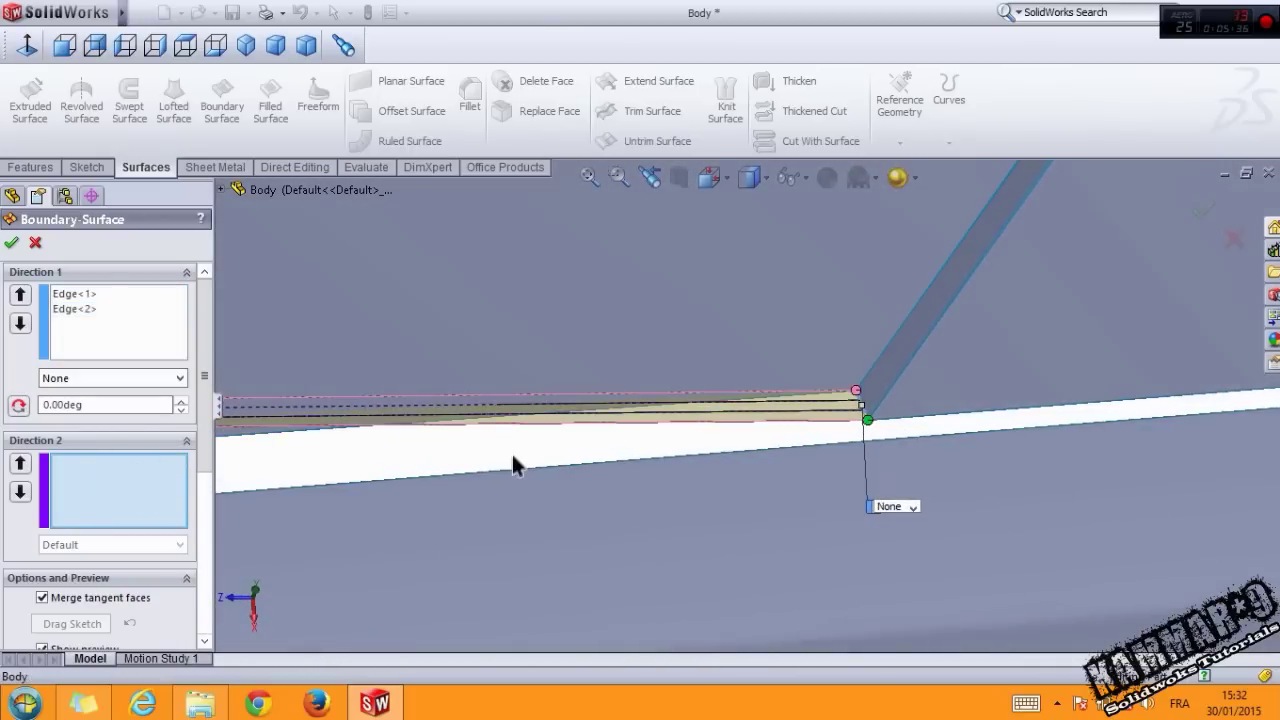
pyautogui.click(518, 420)
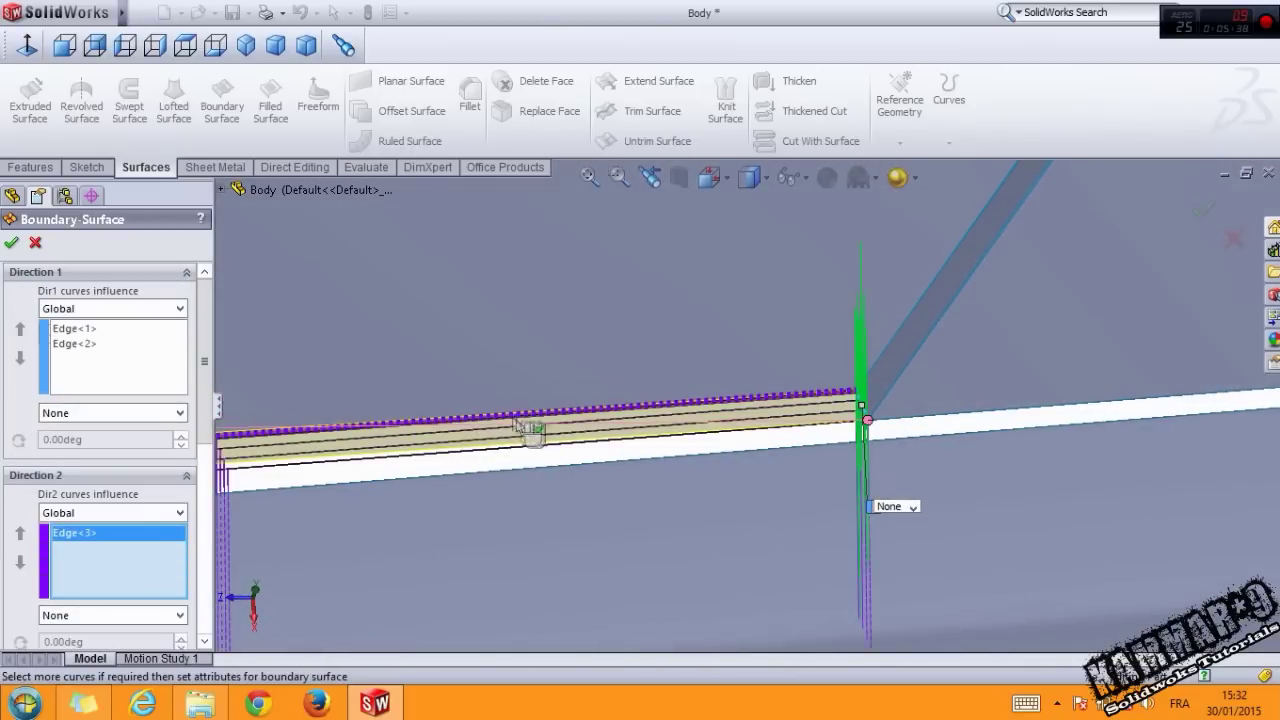
pyautogui.click(11, 245)
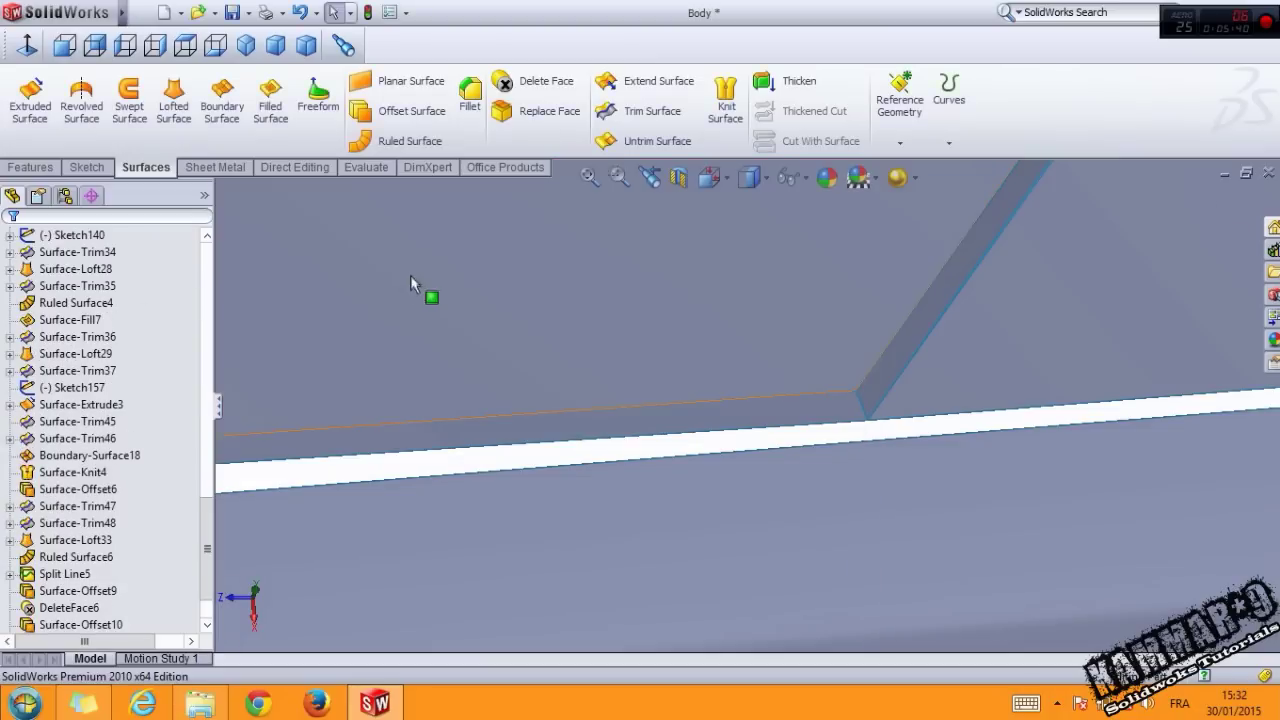
# Start another boundary surface with the strip's edge as the first Direction 1 curve.
pyautogui.click(220, 110)
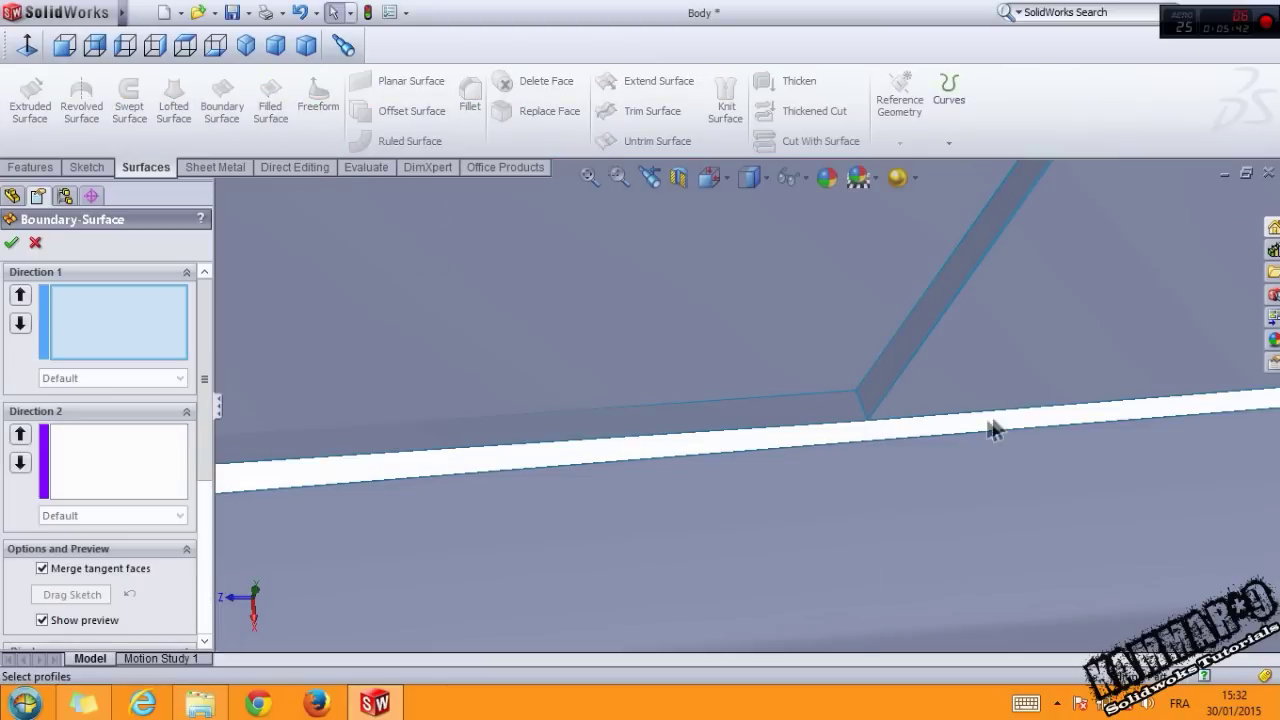
pyautogui.moveTo(994, 429)
pyautogui.mouseDown(button='middle')
pyautogui.moveTo(1017, 483)
pyautogui.moveTo(986, 428)
pyautogui.mouseUp(button='middle')
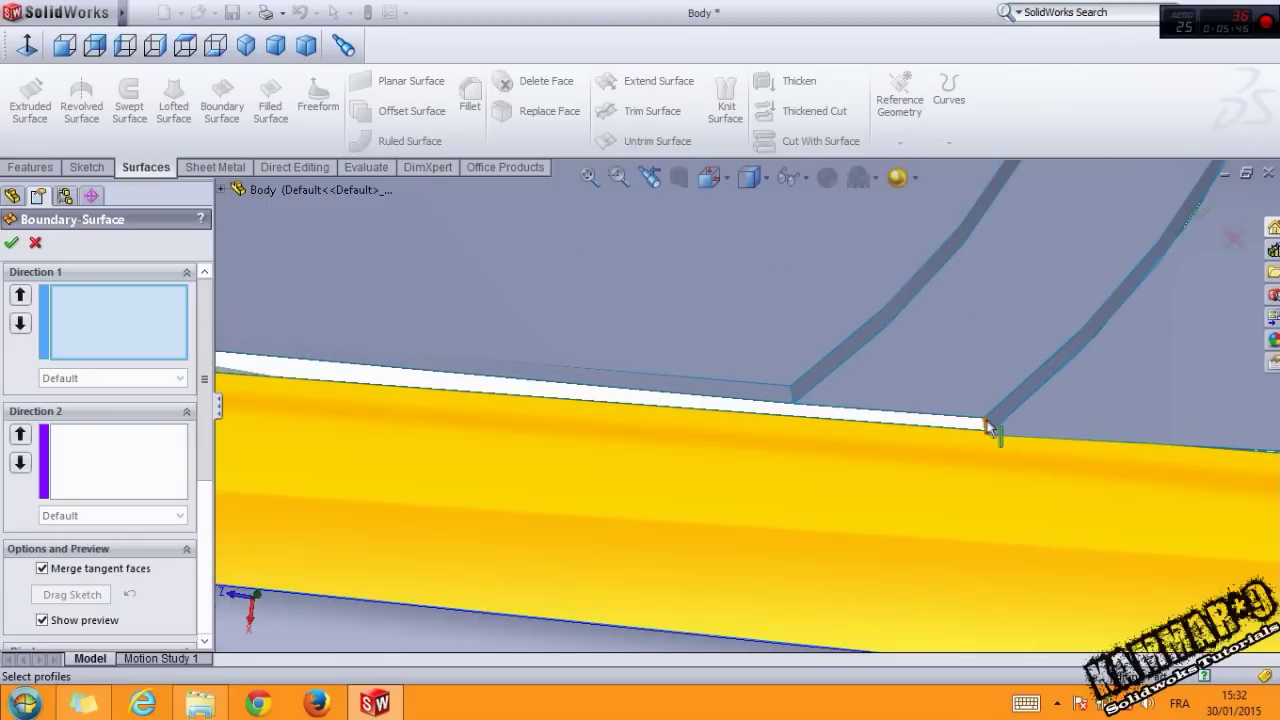
pyautogui.click(986, 424)
pyautogui.moveTo(823, 429); pyautogui.dragTo(686, 440, button='middle')
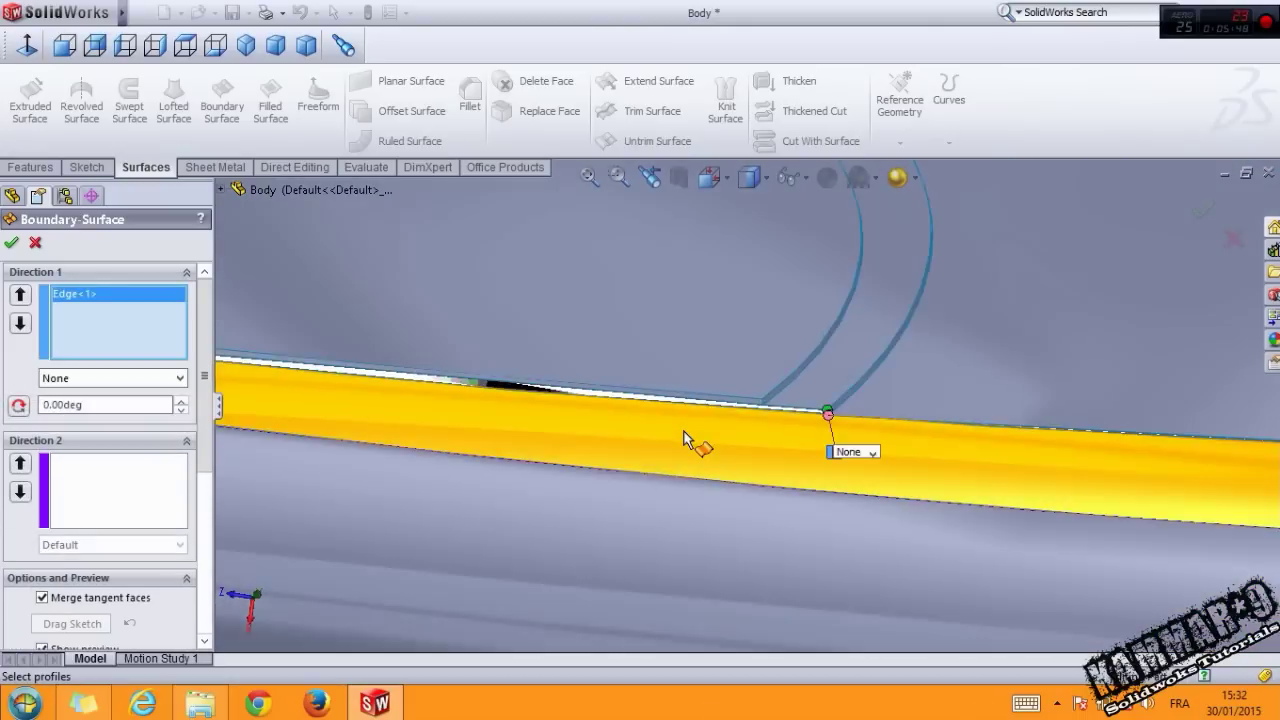
pyautogui.scroll(3, 540, 415)
pyautogui.scroll(3, 540, 415)
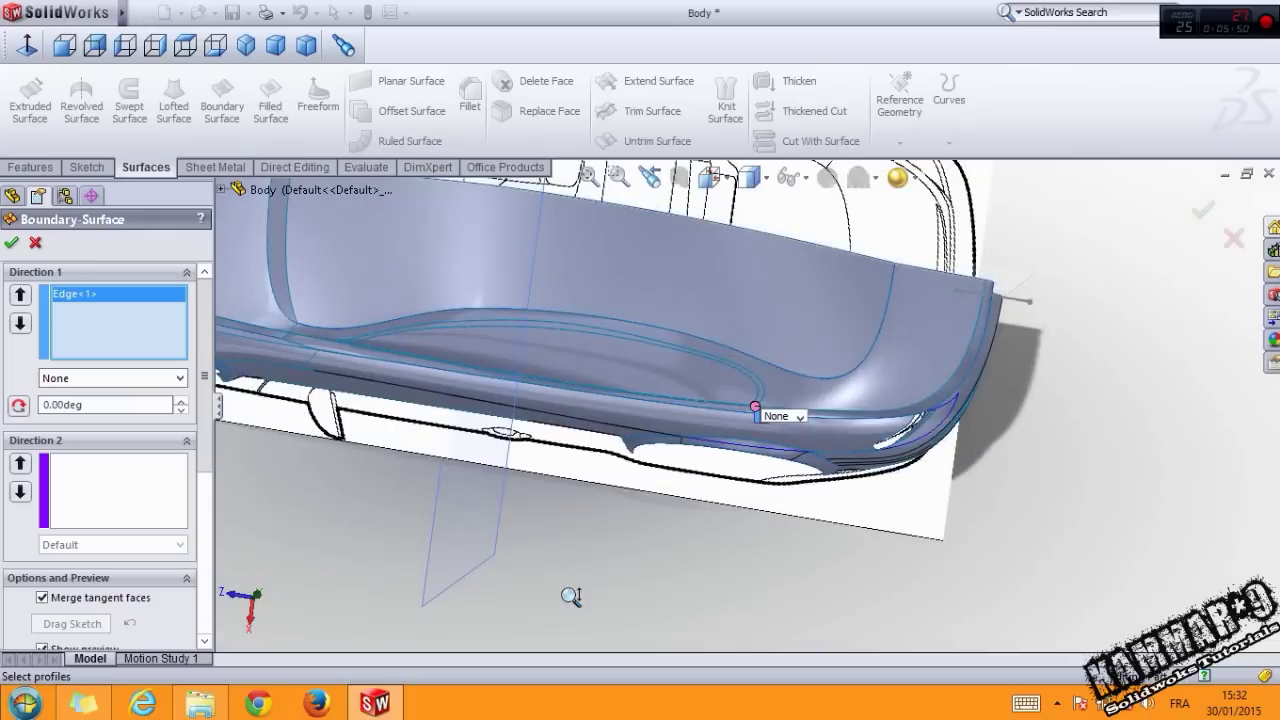
pyautogui.scroll(-5, 326, 294)
# Add the pillar strip's base edge as Edge<2> in Direction 1.
pyautogui.moveTo(311, 318); pyautogui.dragTo(856, 362, button='middle')
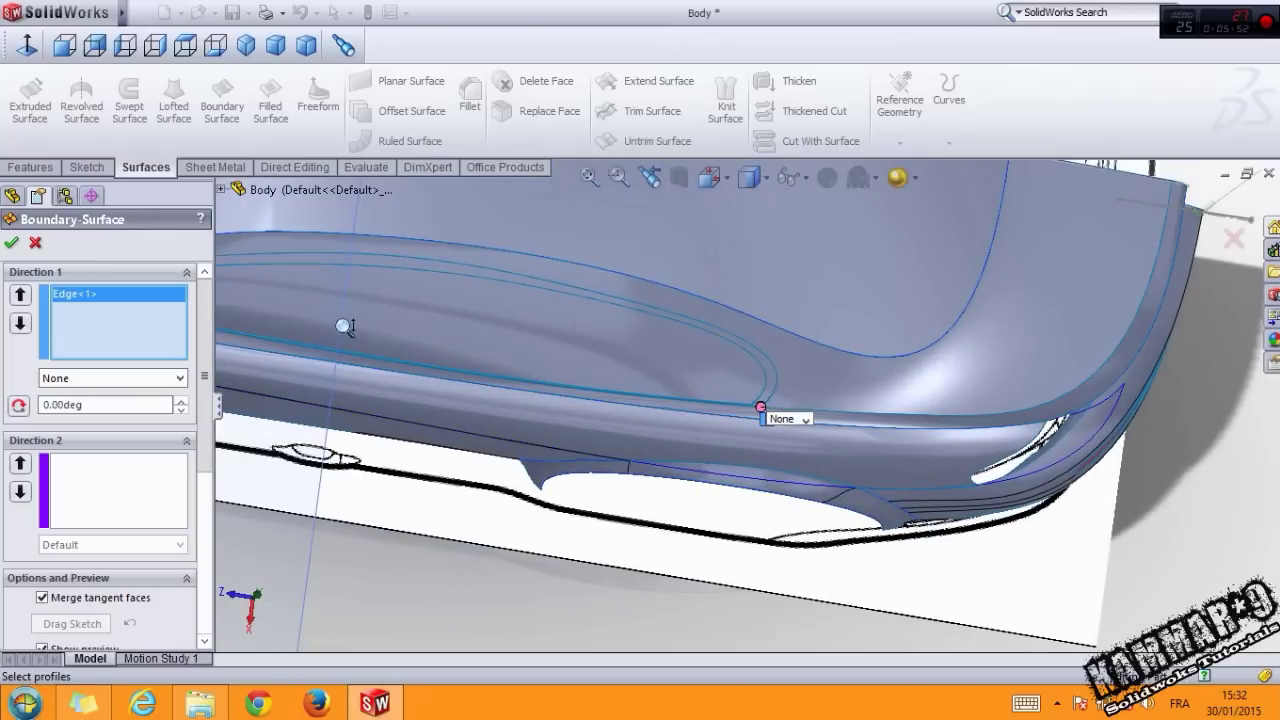
pyautogui.scroll(-5, 677, 337)
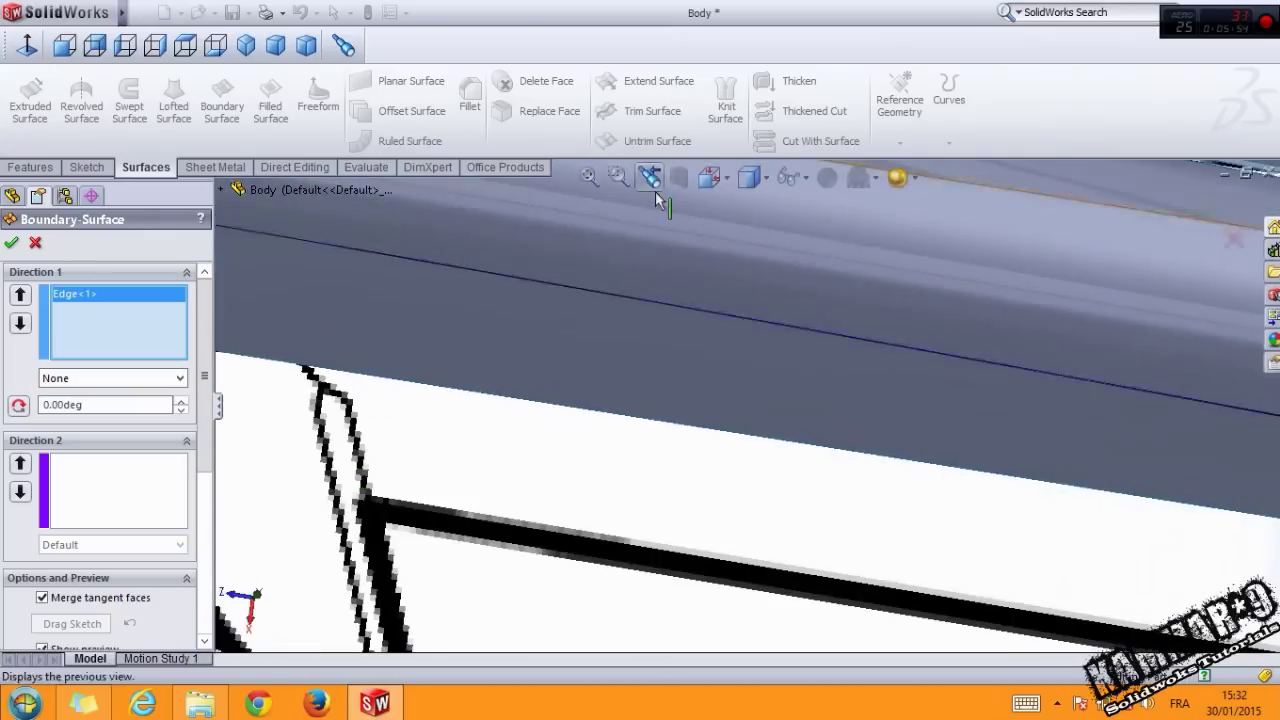
pyautogui.moveTo(680, 334); pyautogui.dragTo(655, 284, button='middle')
pyautogui.scroll(3, 655, 284)
pyautogui.scroll(2, 653, 290)
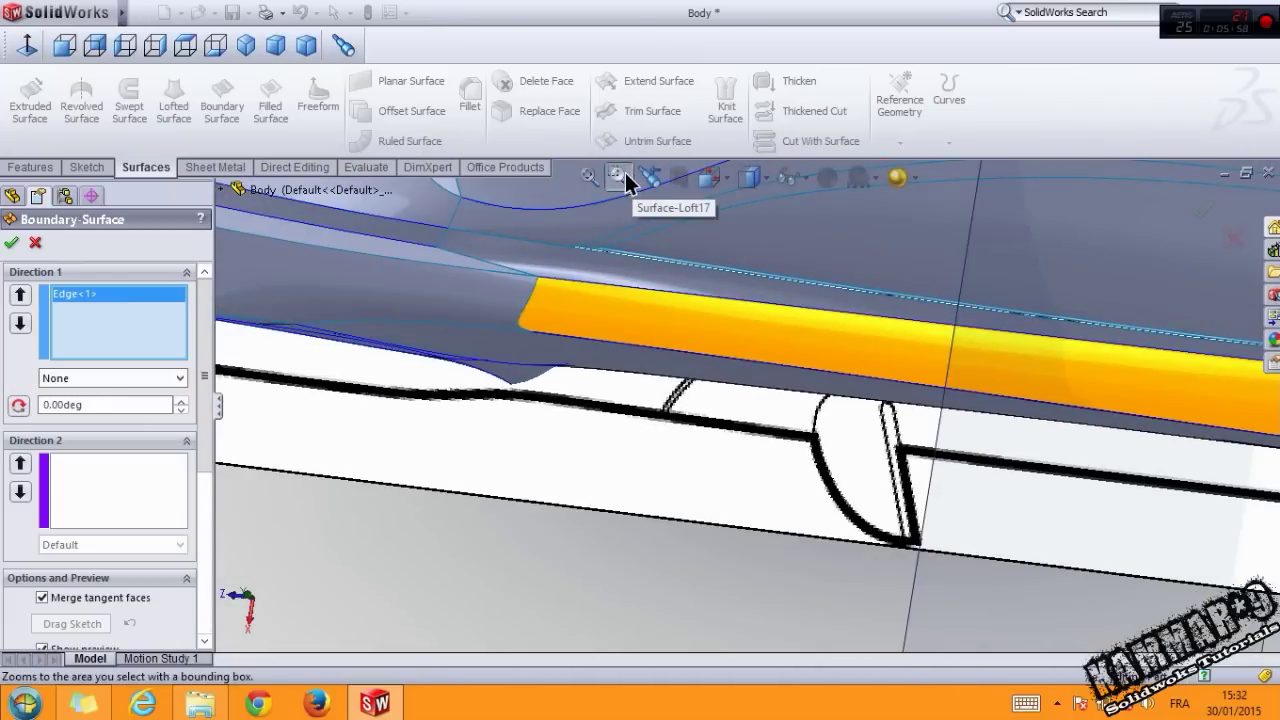
pyautogui.scroll(-3, 706, 343)
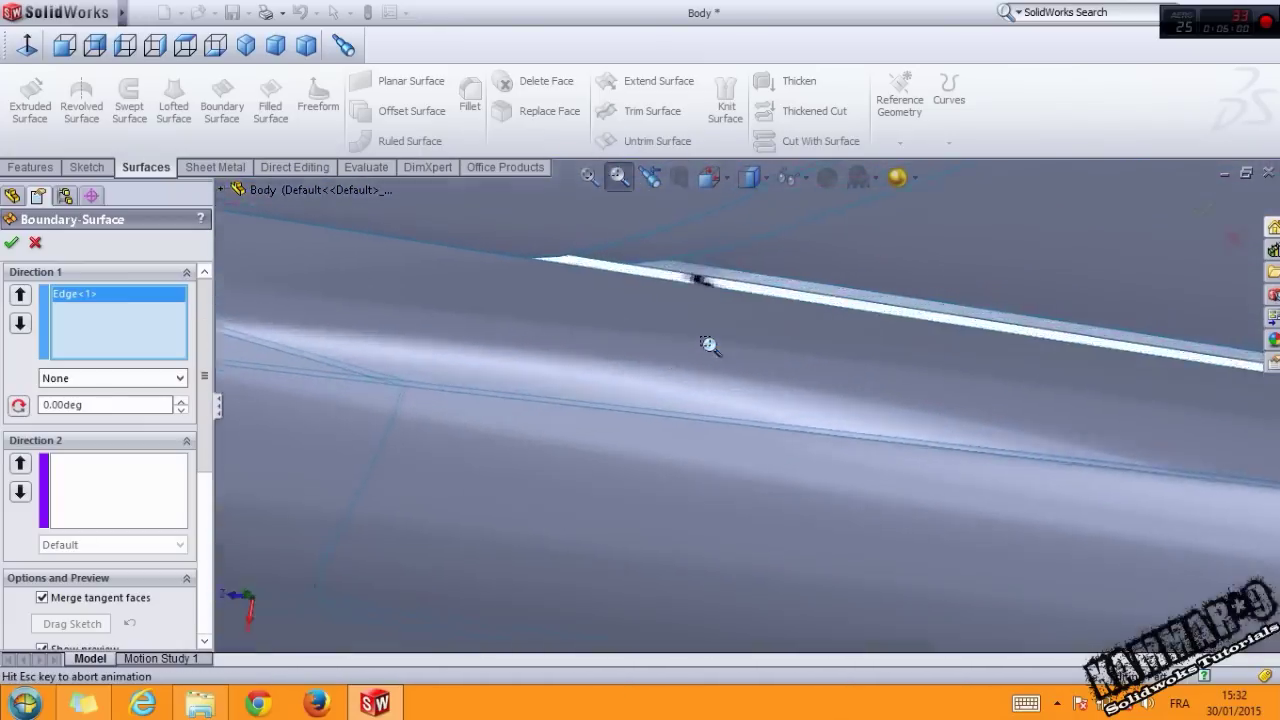
pyautogui.rightClick(645, 312)
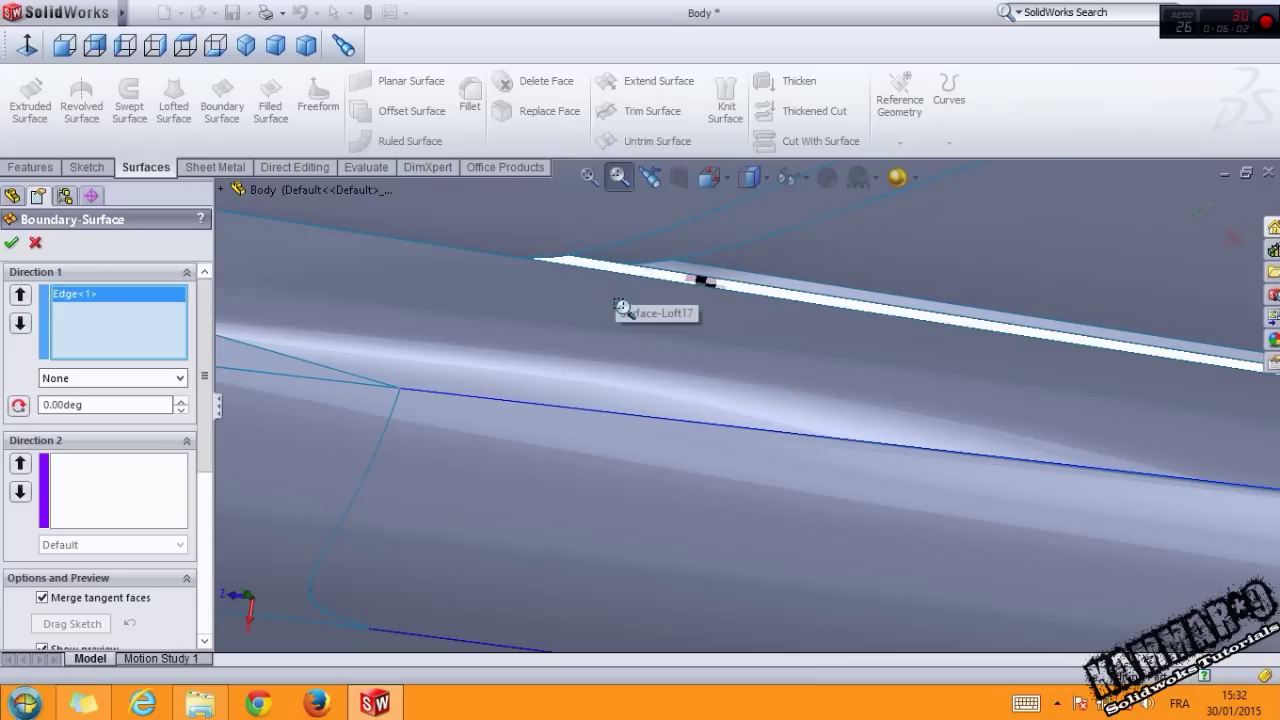
pyautogui.moveTo(610, 289); pyautogui.dragTo(565, 272, button='middle')
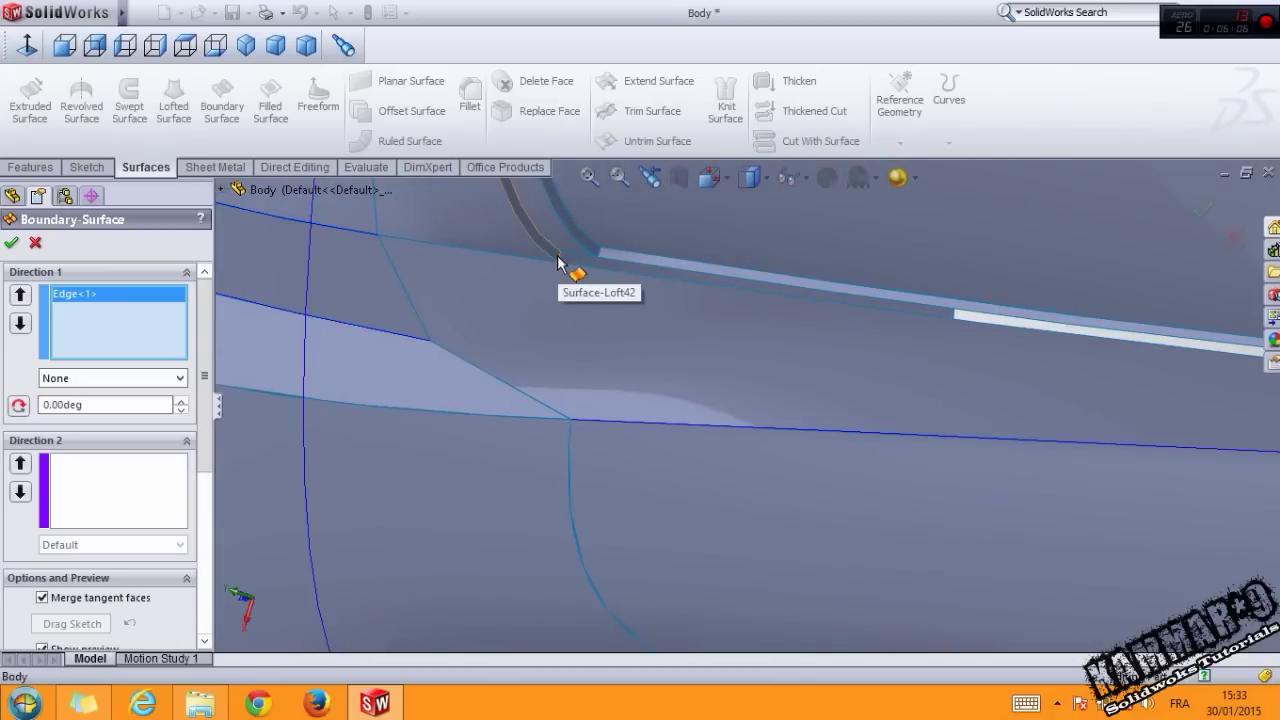
pyautogui.click(558, 262)
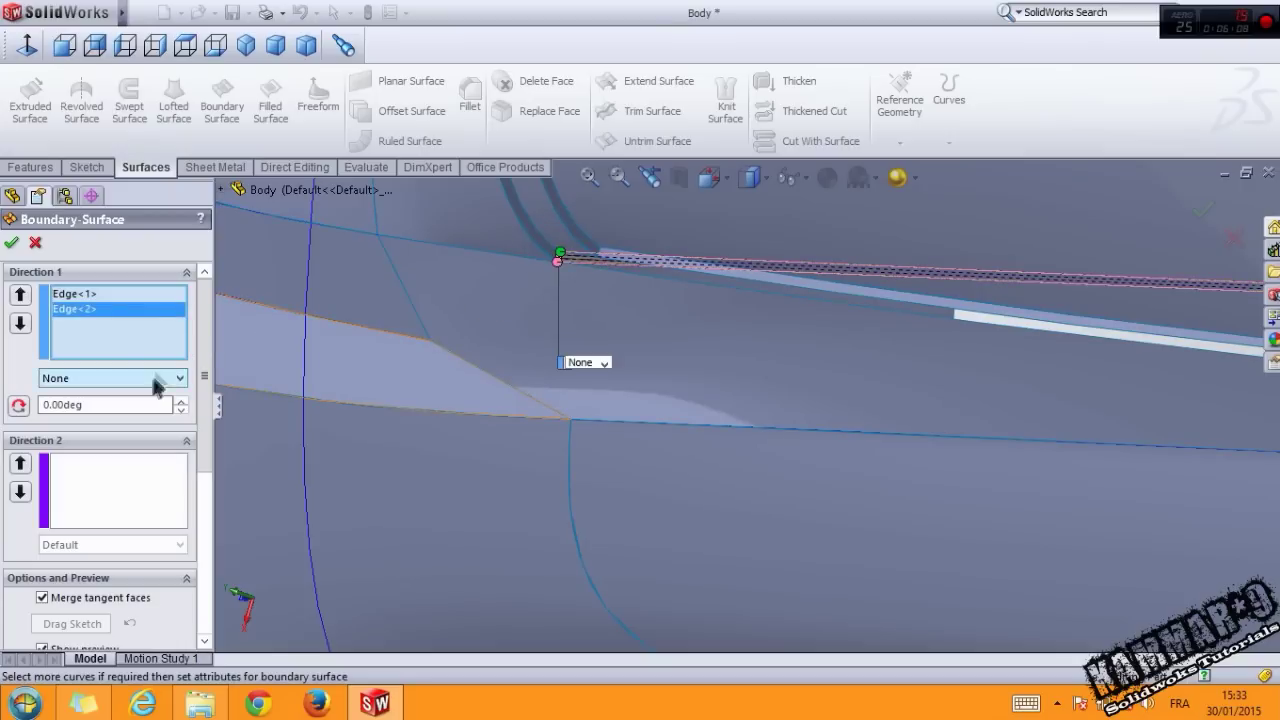
# Activate the Direction 2 curve list and review the thin filler strip preview.
pyautogui.click(112, 505)
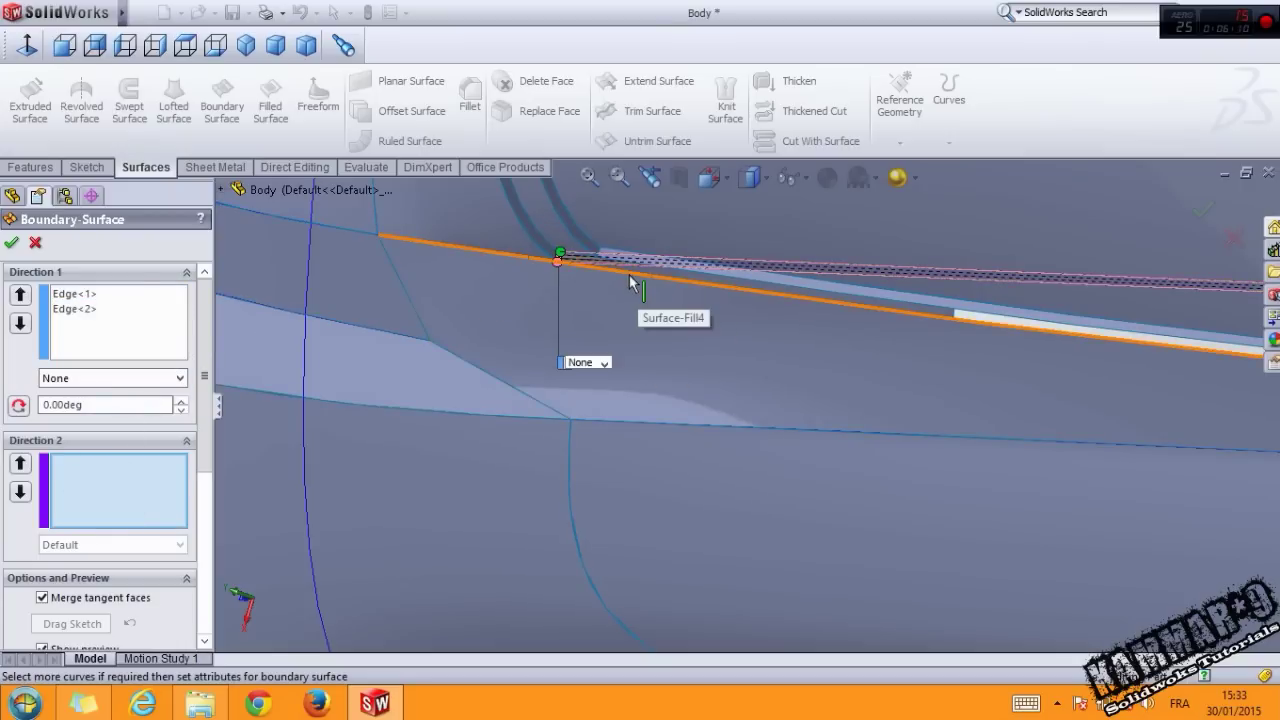
pyautogui.moveTo(630, 283)
pyautogui.mouseDown(button='middle')
pyautogui.moveTo(745, 295)
pyautogui.moveTo(565, 343)
pyautogui.moveTo(562, 368)
pyautogui.mouseUp(button='middle')
pyautogui.moveTo(561, 366); pyautogui.dragTo(556, 378, button='middle')
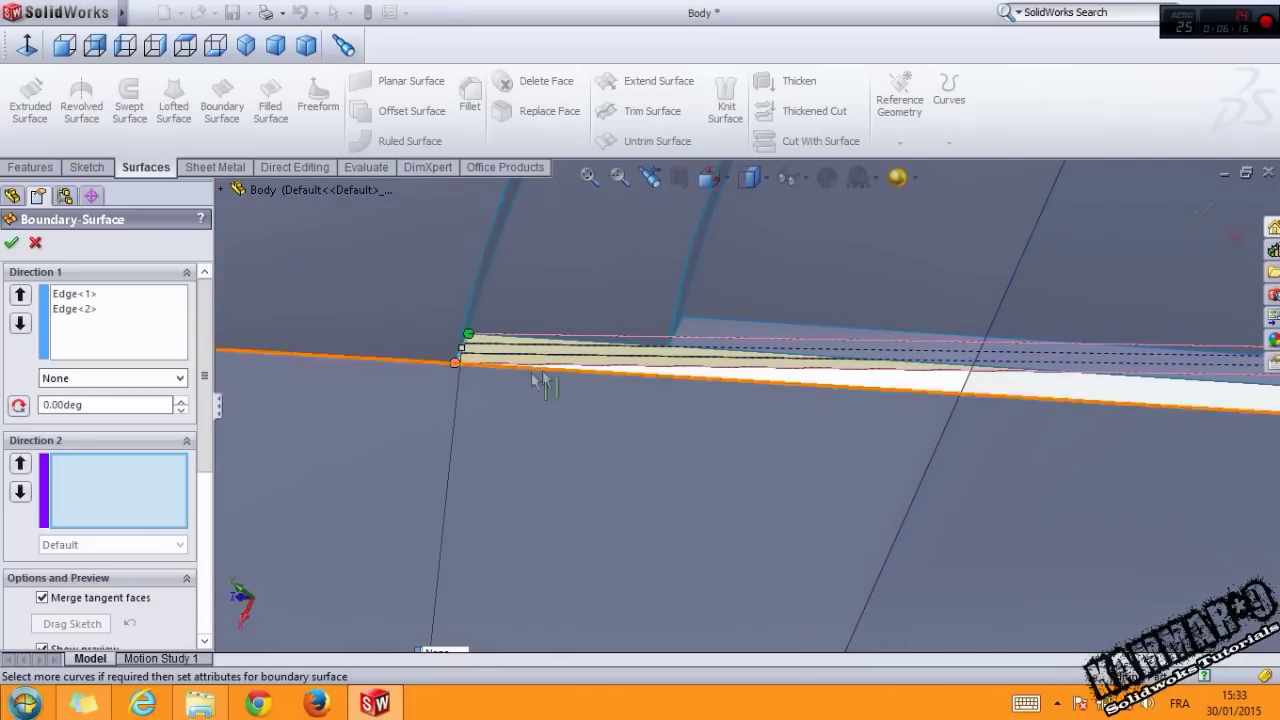
pyautogui.rightClick(152, 464)
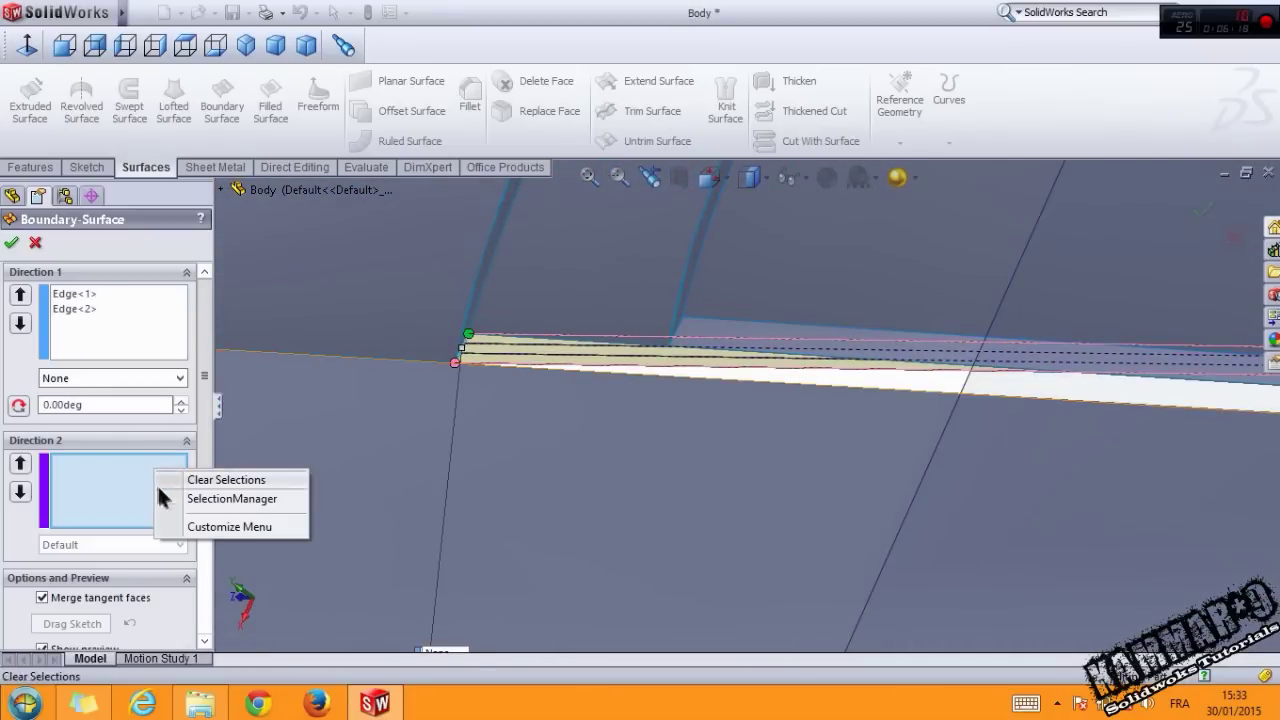
# Group the selected body edges into a single curve and use it as Direction 2.
pyautogui.click(176, 495)
pyautogui.click(574, 341)
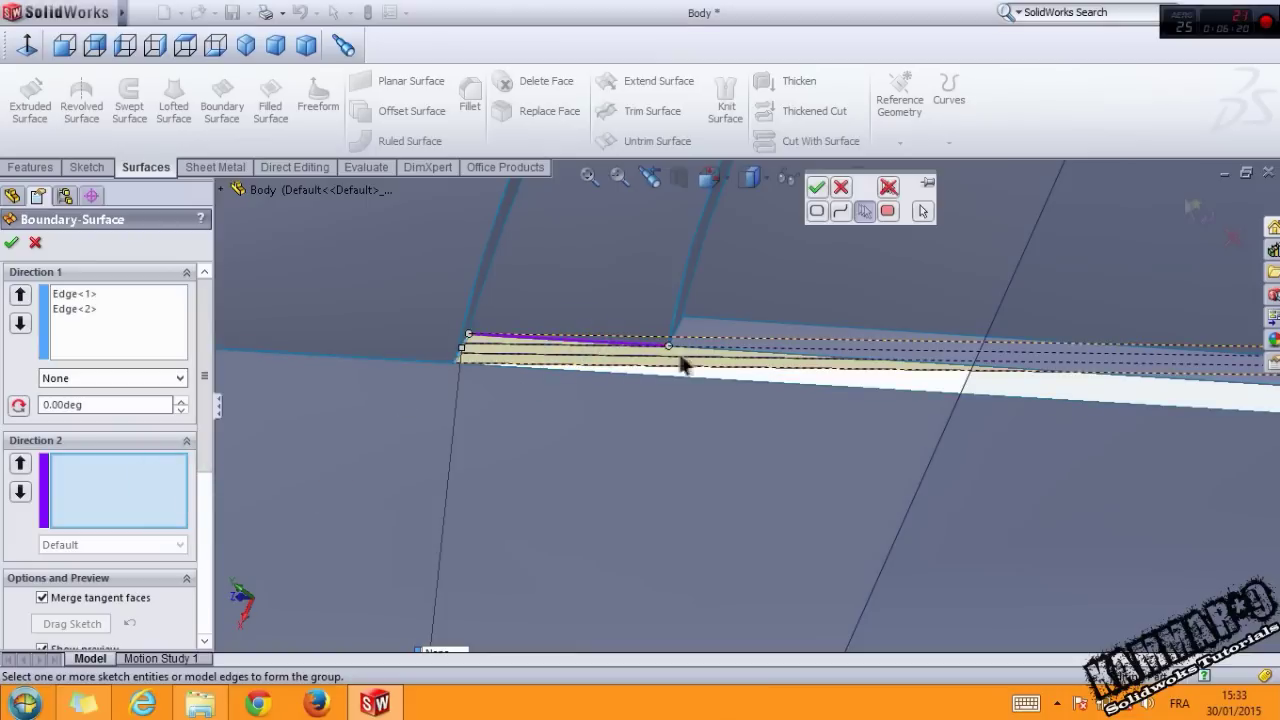
pyautogui.moveTo(748, 392); pyautogui.dragTo(800, 400, button='middle')
pyautogui.scroll(-3, 800, 400)
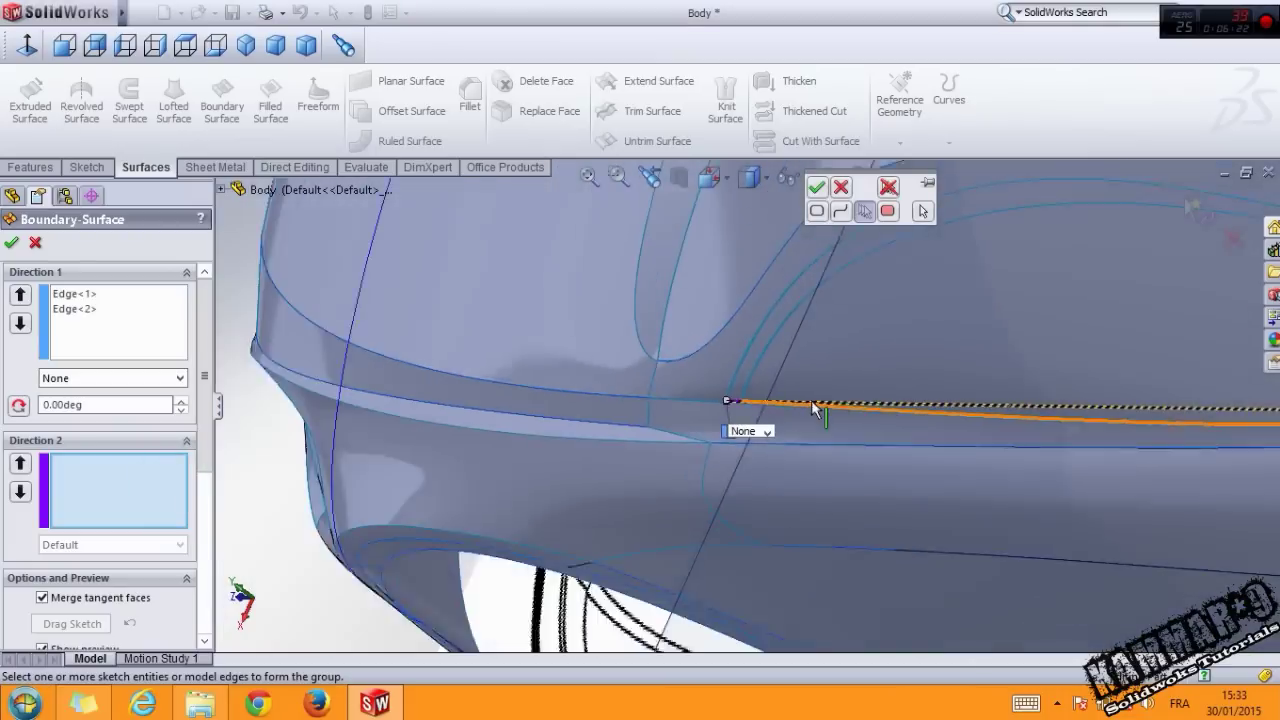
pyautogui.scroll(3, 1076, 425)
pyautogui.scroll(3, 951, 409)
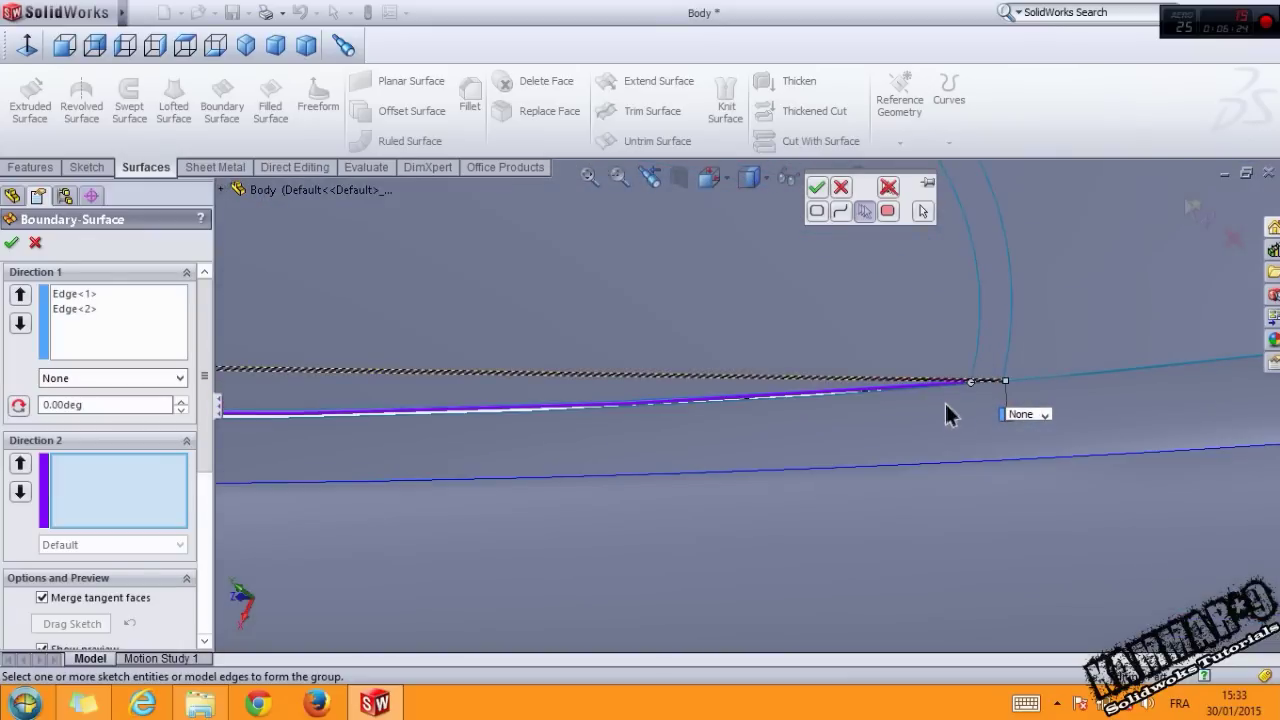
pyautogui.moveTo(951, 409)
pyautogui.mouseDown(button='middle')
pyautogui.moveTo(1018, 473)
pyautogui.moveTo(905, 423)
pyautogui.mouseUp(button='middle')
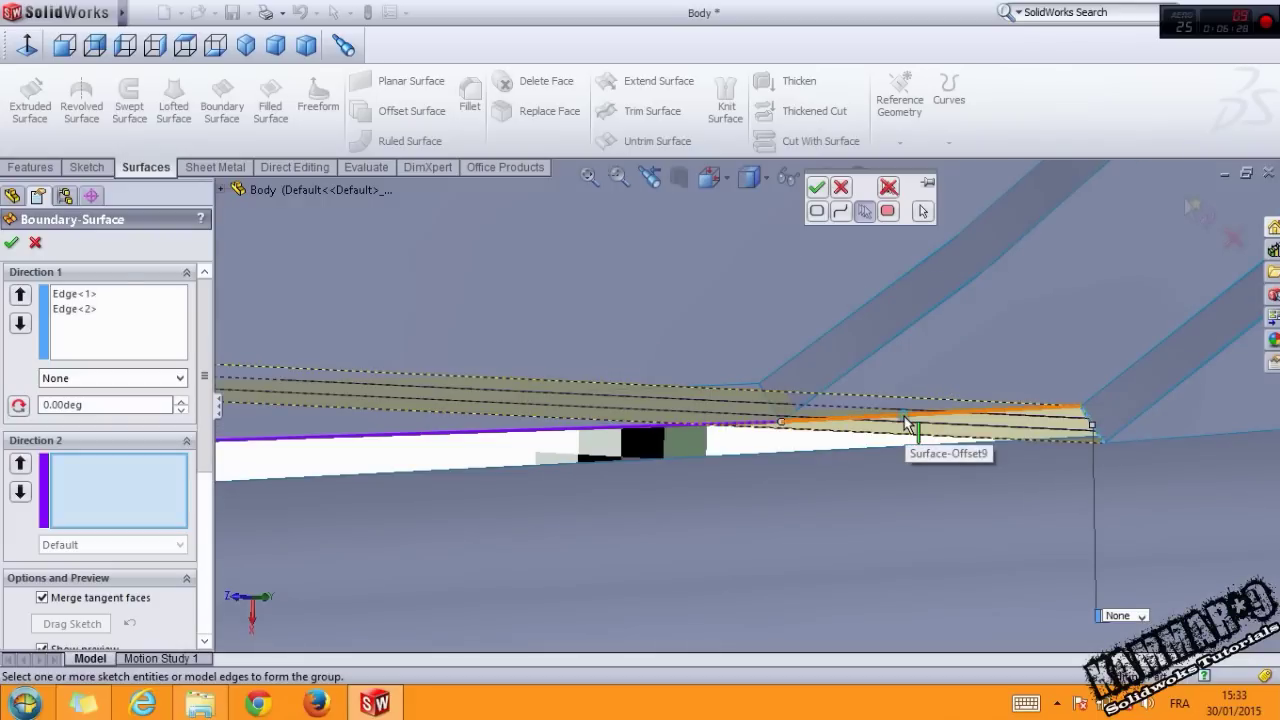
pyautogui.click(816, 190)
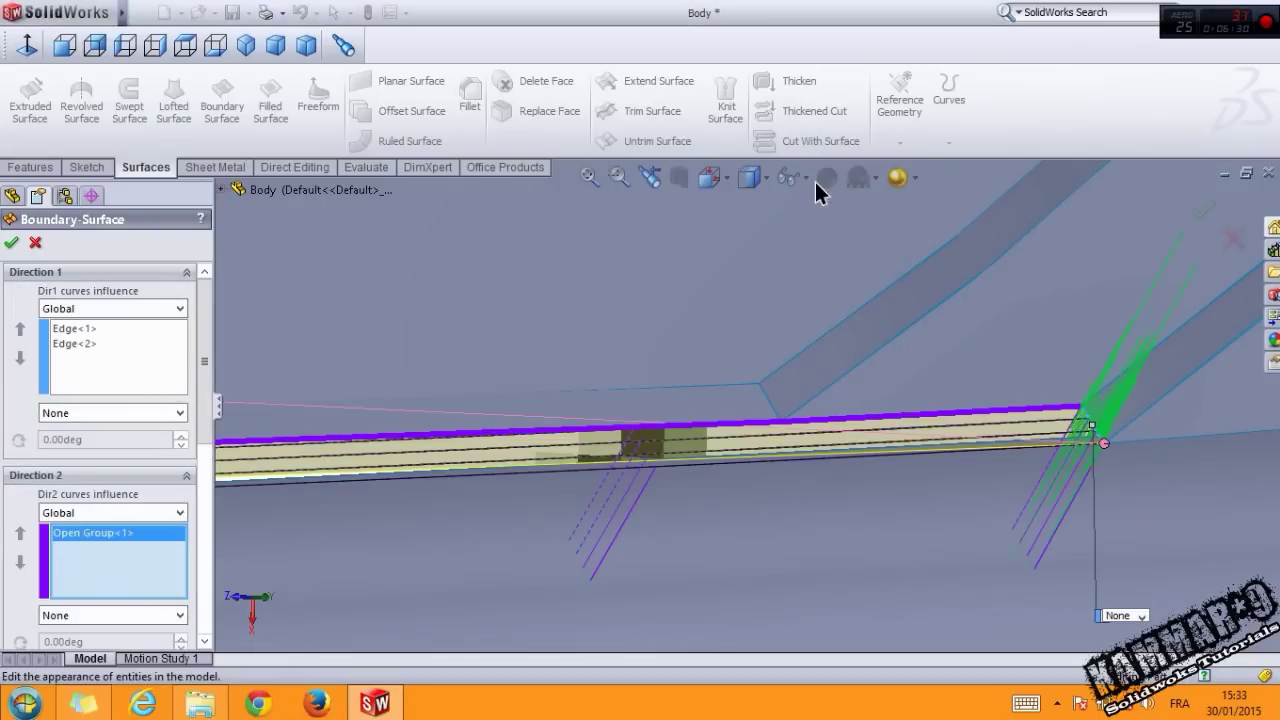
# Accept Boundary-Surface21 and inspect the new filler strip from several angles.
pyautogui.moveTo(565, 482); pyautogui.dragTo(695, 435, button='middle')
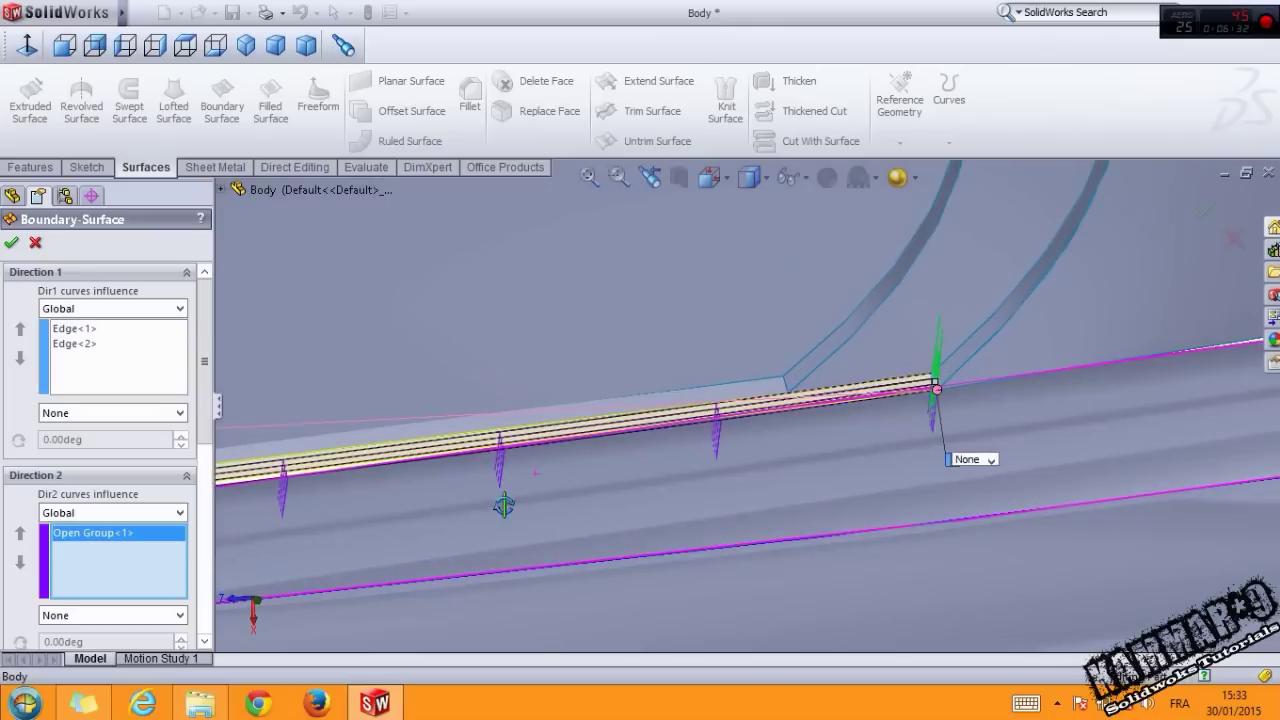
pyautogui.moveTo(695, 435)
pyautogui.mouseDown(button='middle')
pyautogui.moveTo(415, 430)
pyautogui.moveTo(409, 460)
pyautogui.moveTo(343, 443)
pyautogui.moveTo(399, 460)
pyautogui.moveTo(420, 443)
pyautogui.mouseUp(button='middle')
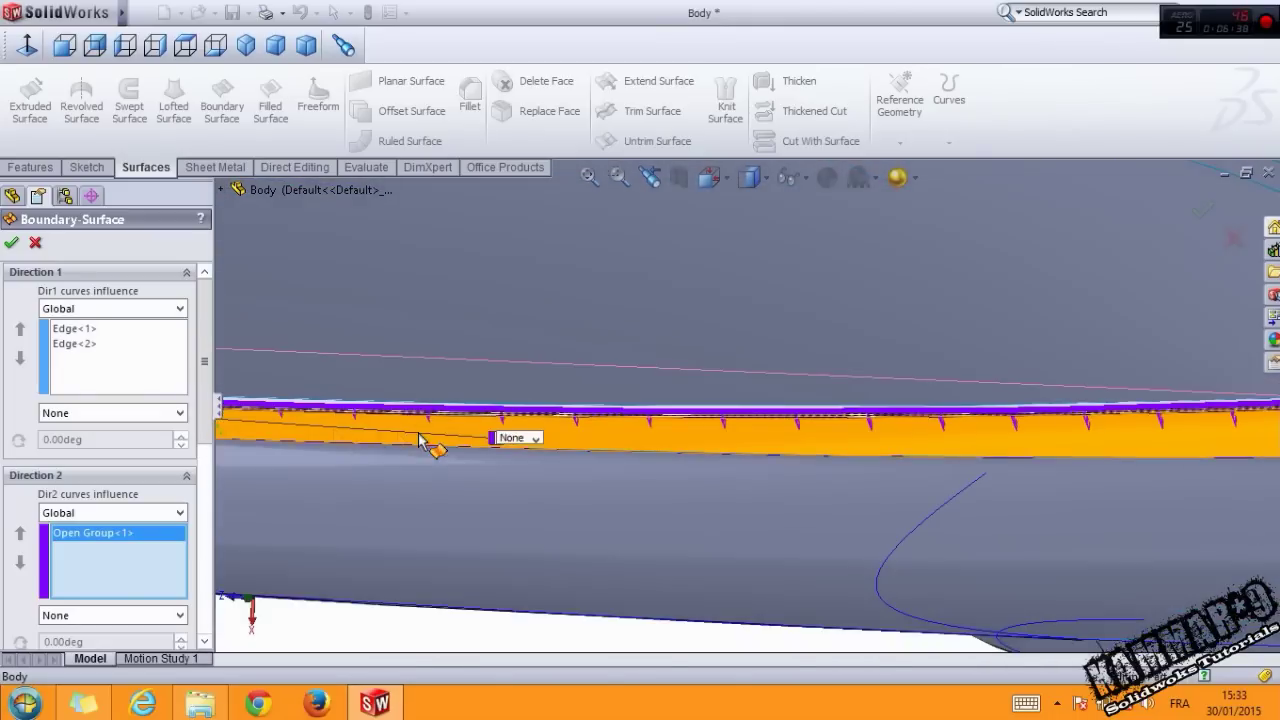
pyautogui.click(11, 242)
pyautogui.moveTo(514, 471)
pyautogui.mouseDown(button='middle')
pyautogui.moveTo(537, 504)
pyautogui.moveTo(608, 486)
pyautogui.mouseUp(button='middle')
pyautogui.moveTo(603, 430)
pyautogui.mouseDown(button='middle')
pyautogui.moveTo(626, 449)
pyautogui.moveTo(705, 400)
pyautogui.mouseUp(button='middle')
pyautogui.moveTo(712, 350)
pyautogui.mouseDown(button='middle')
pyautogui.moveTo(700, 400)
pyautogui.moveTo(651, 477)
pyautogui.moveTo(531, 431)
pyautogui.moveTo(599, 316)
pyautogui.moveTo(990, 245)
pyautogui.mouseUp(button='middle')
pyautogui.click(990, 245)
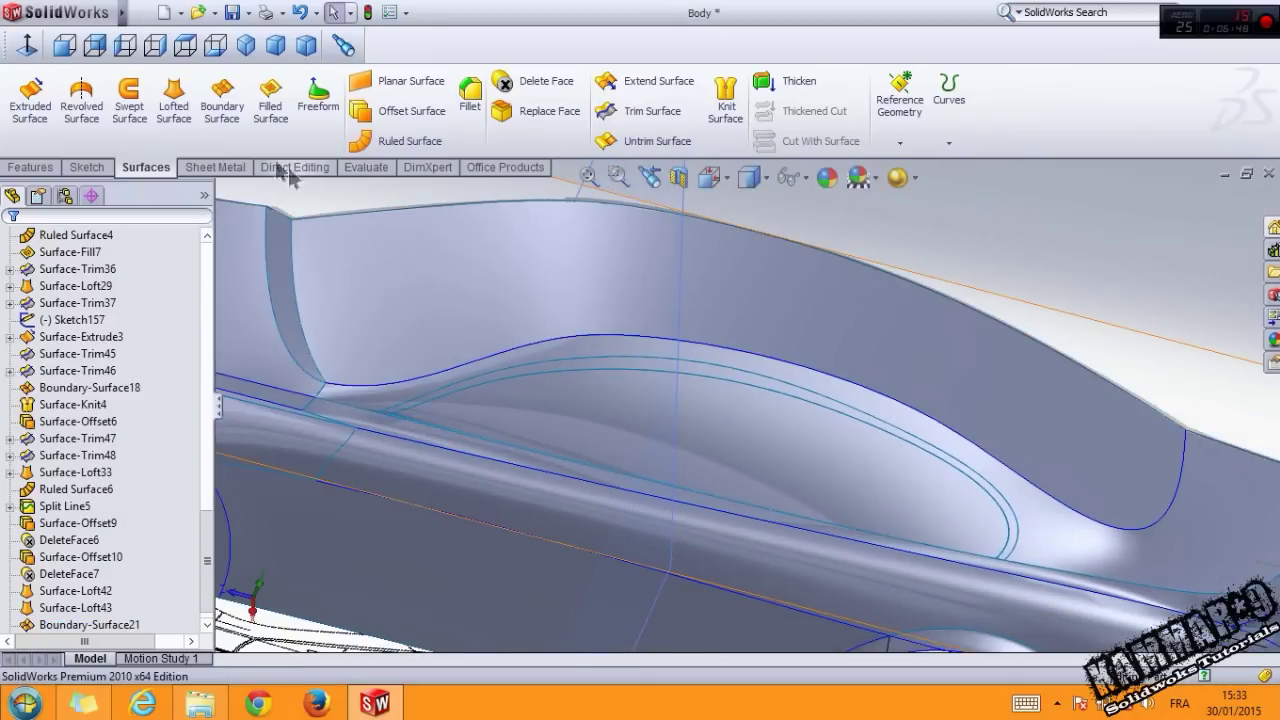
# Start a sketch on the Right Plane in the side view, with wireframe display.
pyautogui.click(163, 47)
pyautogui.moveTo(206, 528); pyautogui.dragTo(205, 295)
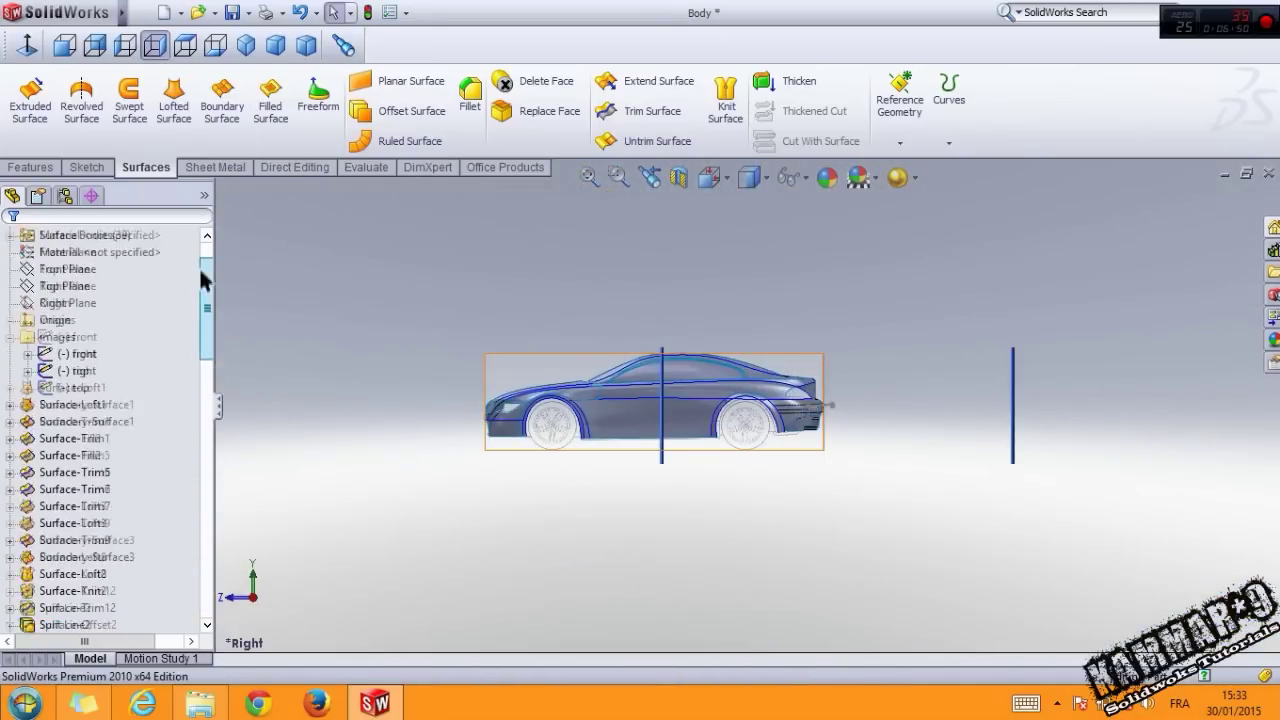
pyautogui.click(60, 355)
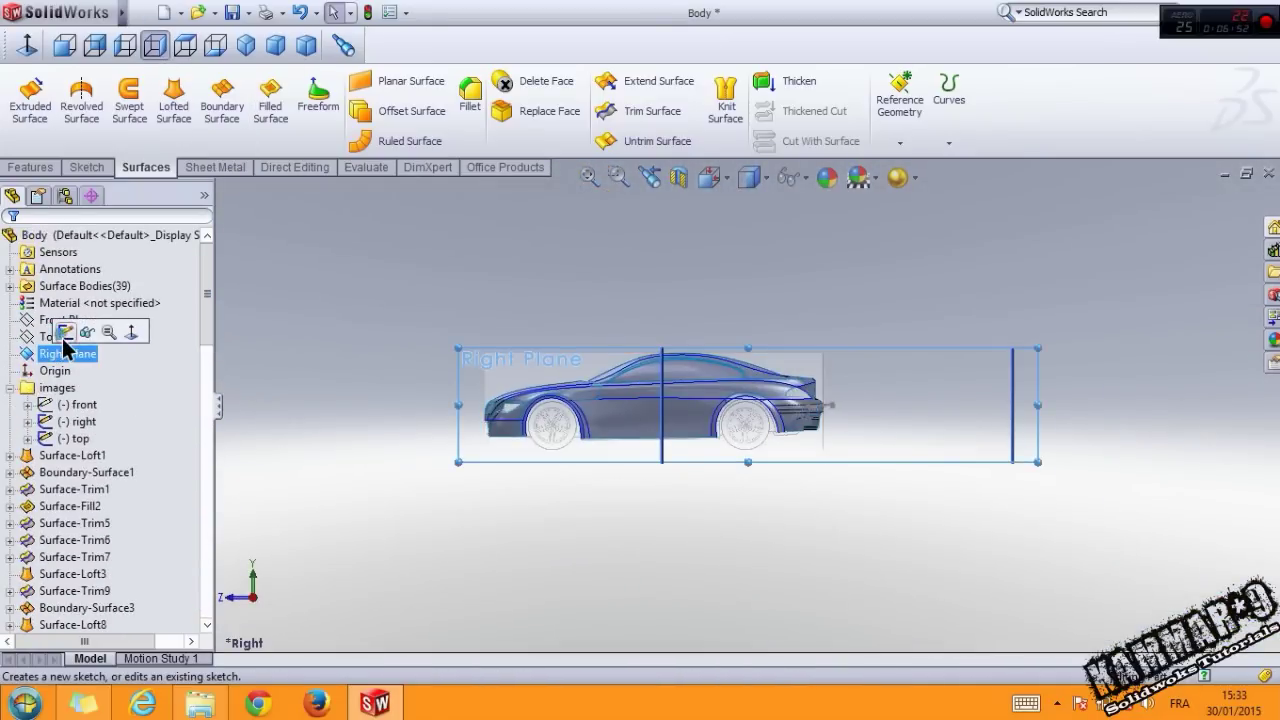
pyautogui.click(64, 332)
pyautogui.scroll(3, 589, 391)
pyautogui.scroll(3, 735, 273)
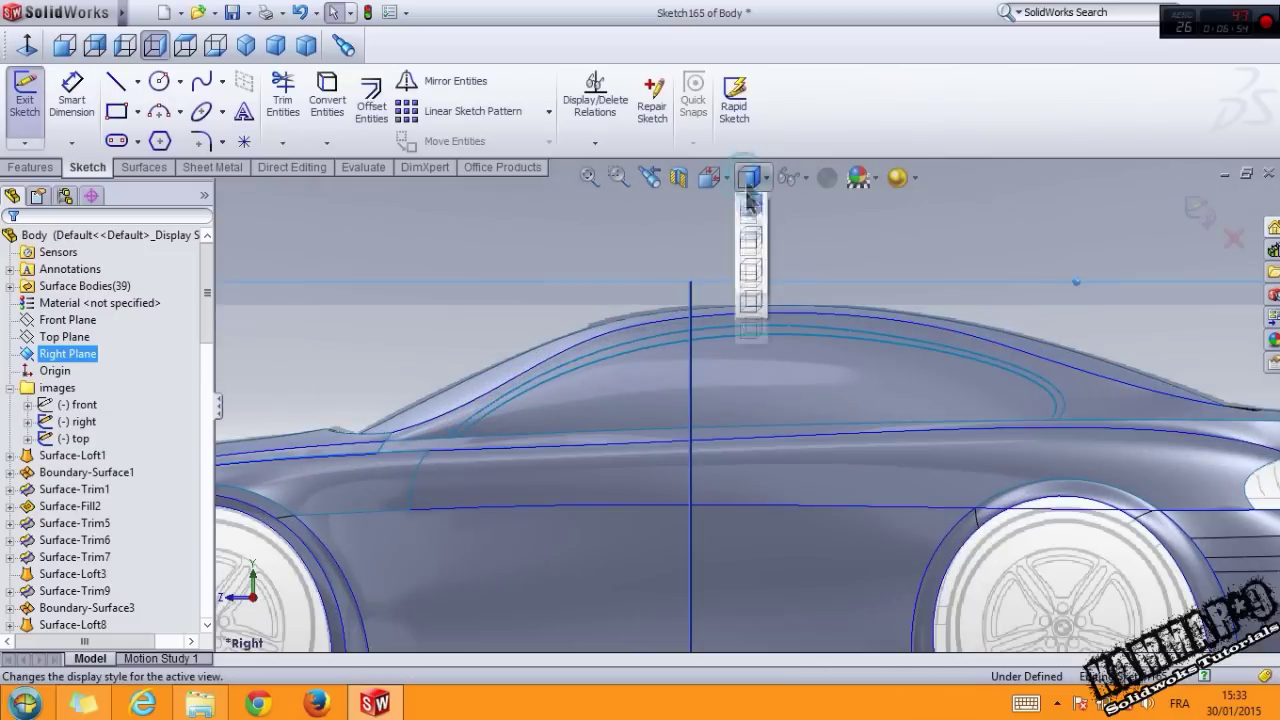
pyautogui.click(749, 338)
pyautogui.scroll(3, 737, 437)
pyautogui.scroll(3, 700, 363)
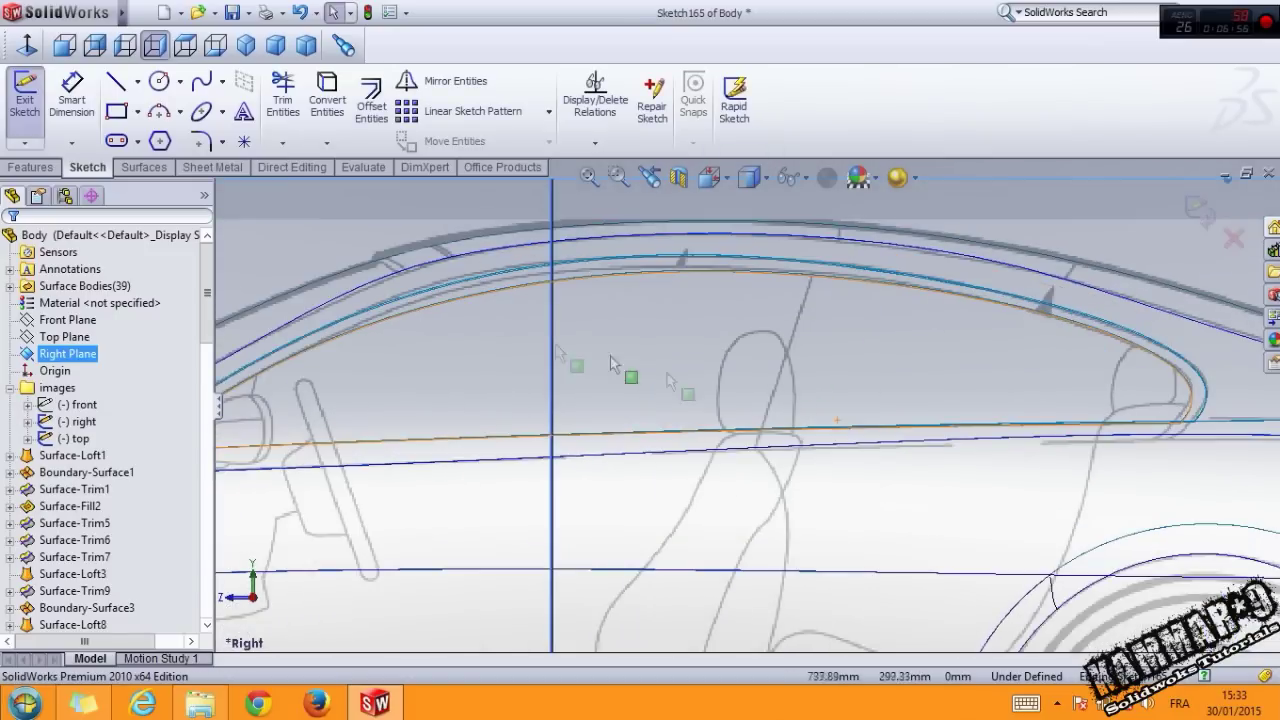
# Draw a slanted line from the roof curve down near the seat, deleting a stray short segment.
pyautogui.click(117, 83)
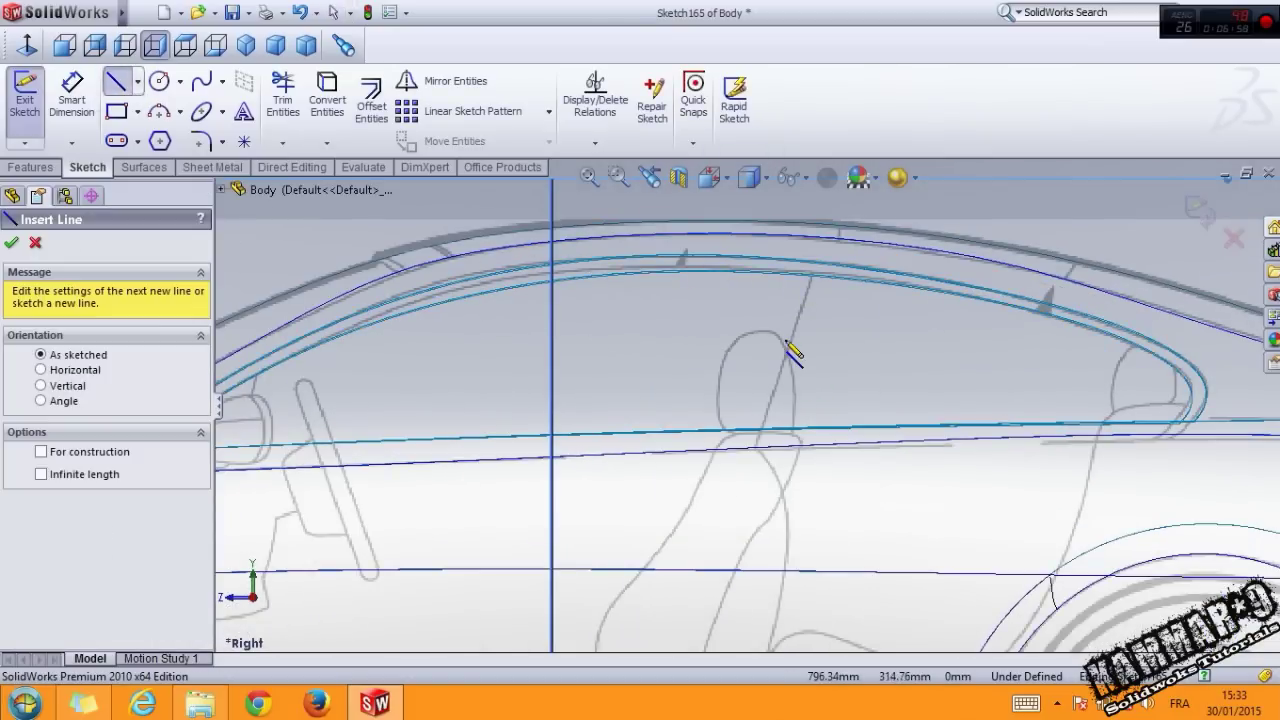
pyautogui.scroll(2, 790, 350)
pyautogui.click(831, 221)
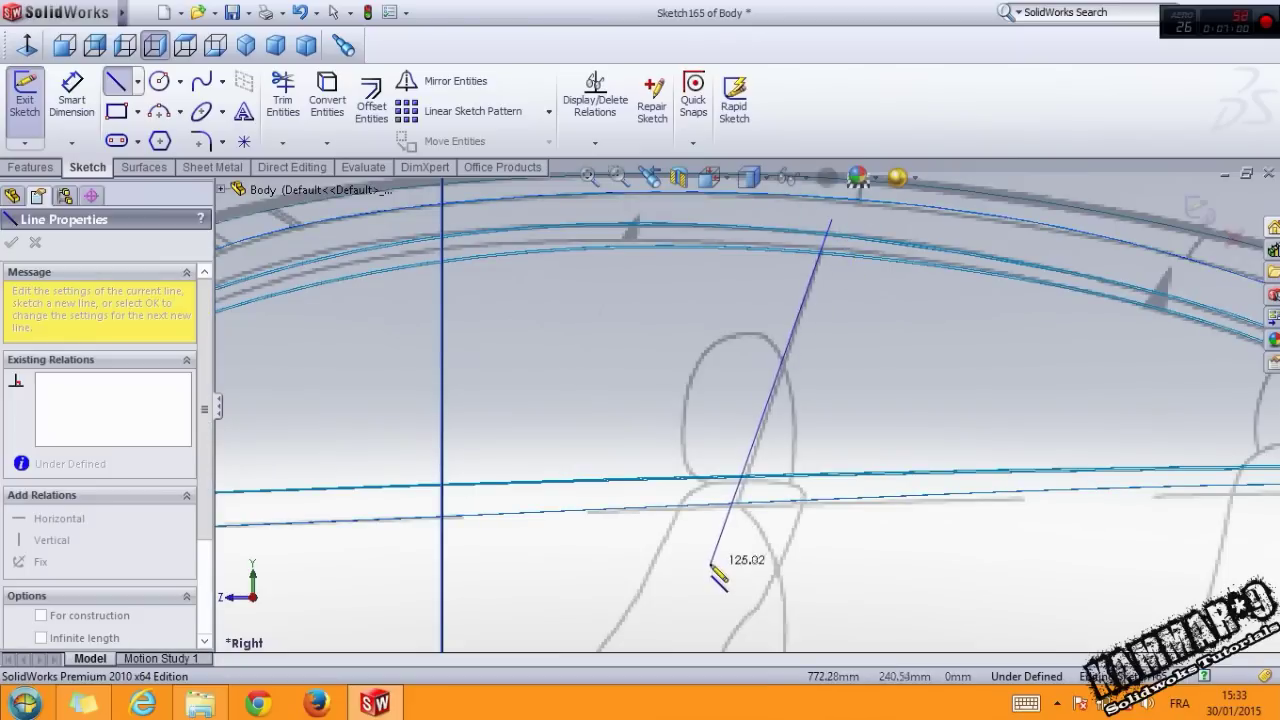
pyautogui.scroll(-2, 711, 579)
pyautogui.click(727, 506)
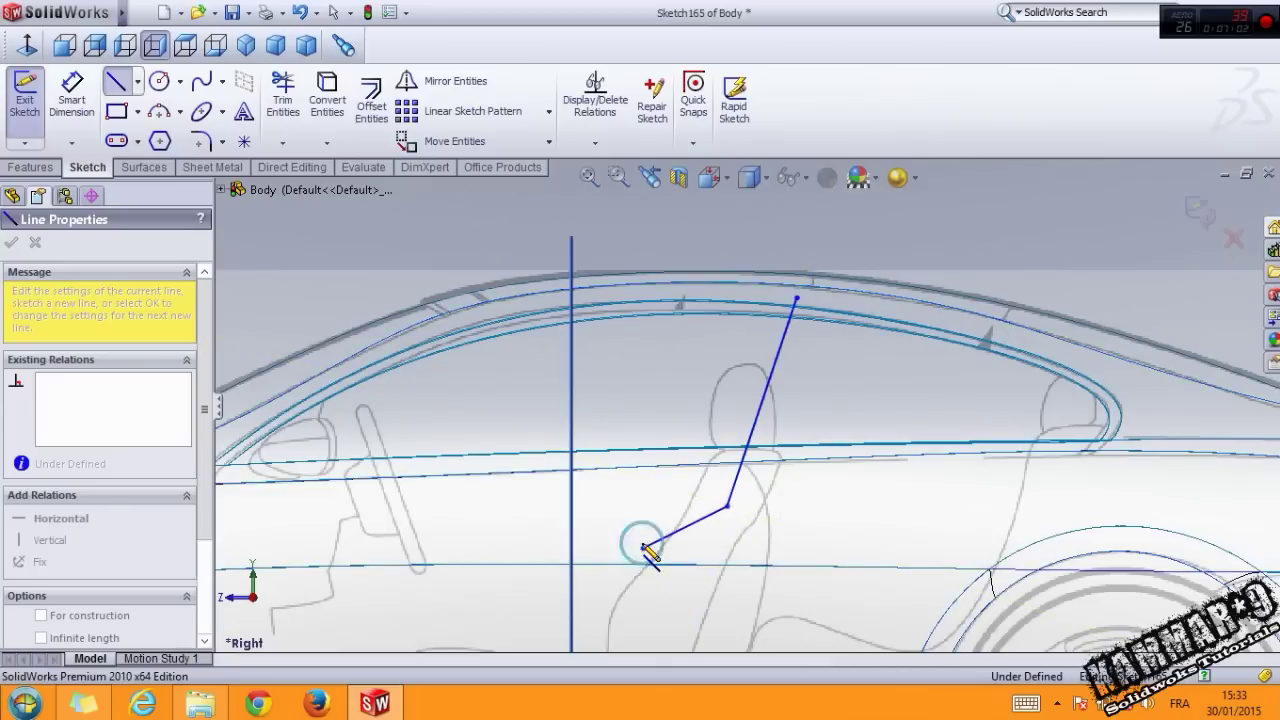
pyautogui.click(642, 547)
pyautogui.press('Escape')
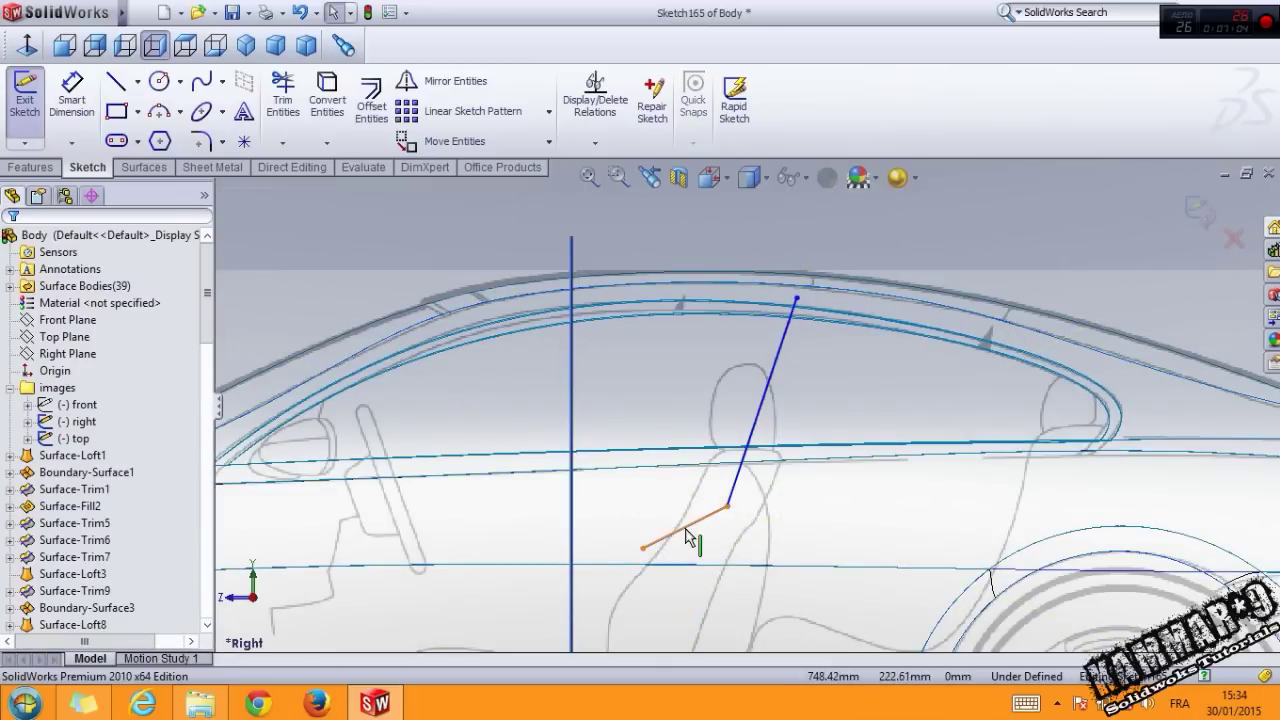
pyautogui.click(686, 537)
pyautogui.press('Delete')
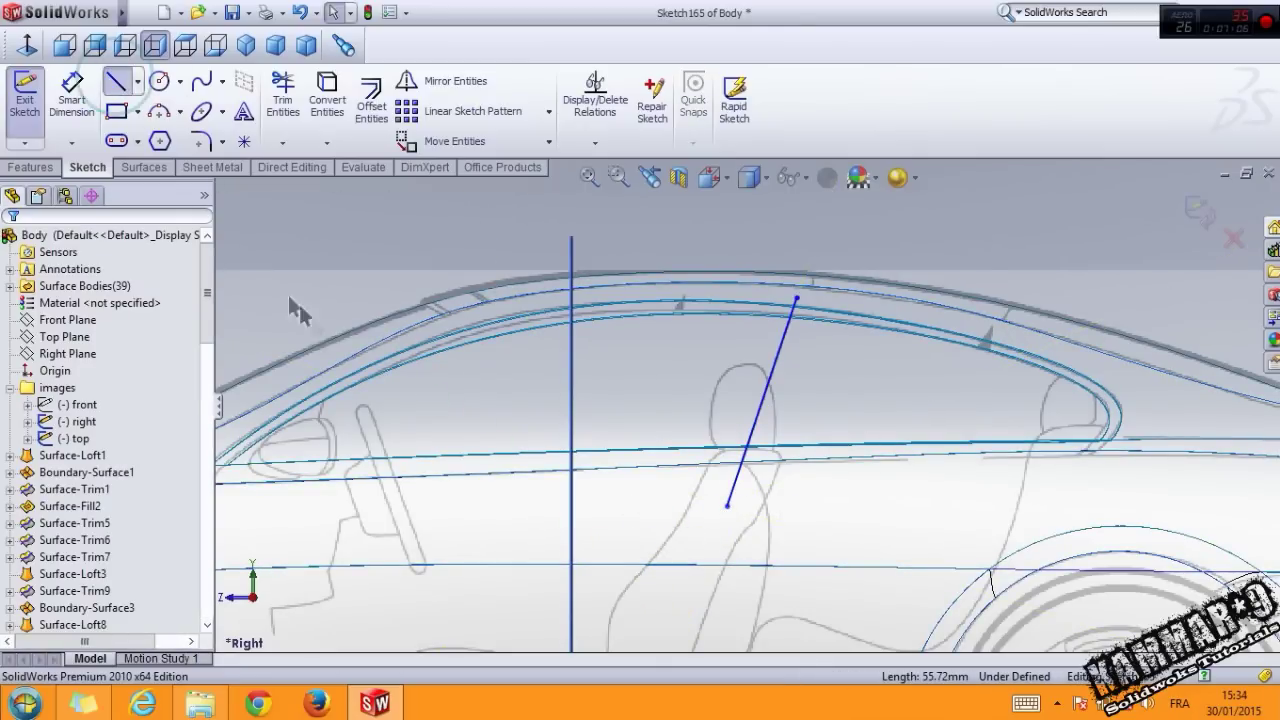
# Draw a second slanted line from the window curve down to the lower body line.
pyautogui.press('l')
pyautogui.scroll(2, 400, 420)
pyautogui.scroll(2, 372, 440)
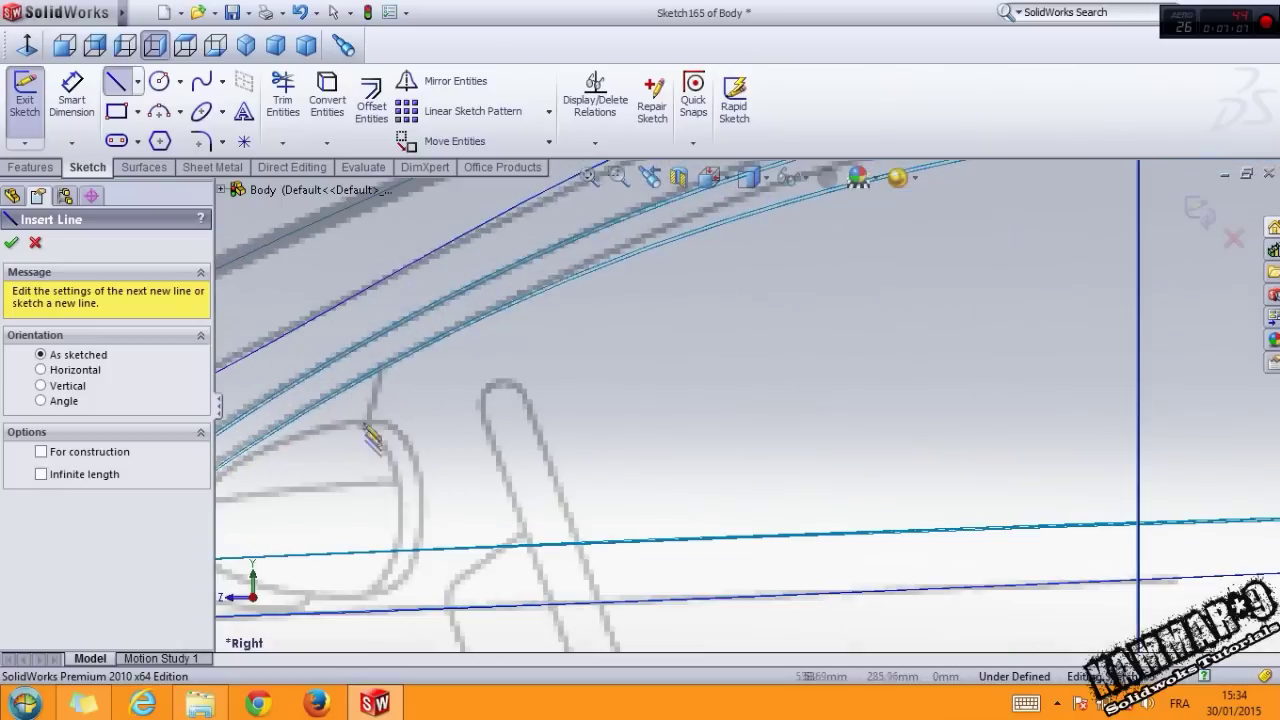
pyautogui.click(382, 345)
pyautogui.click(340, 640)
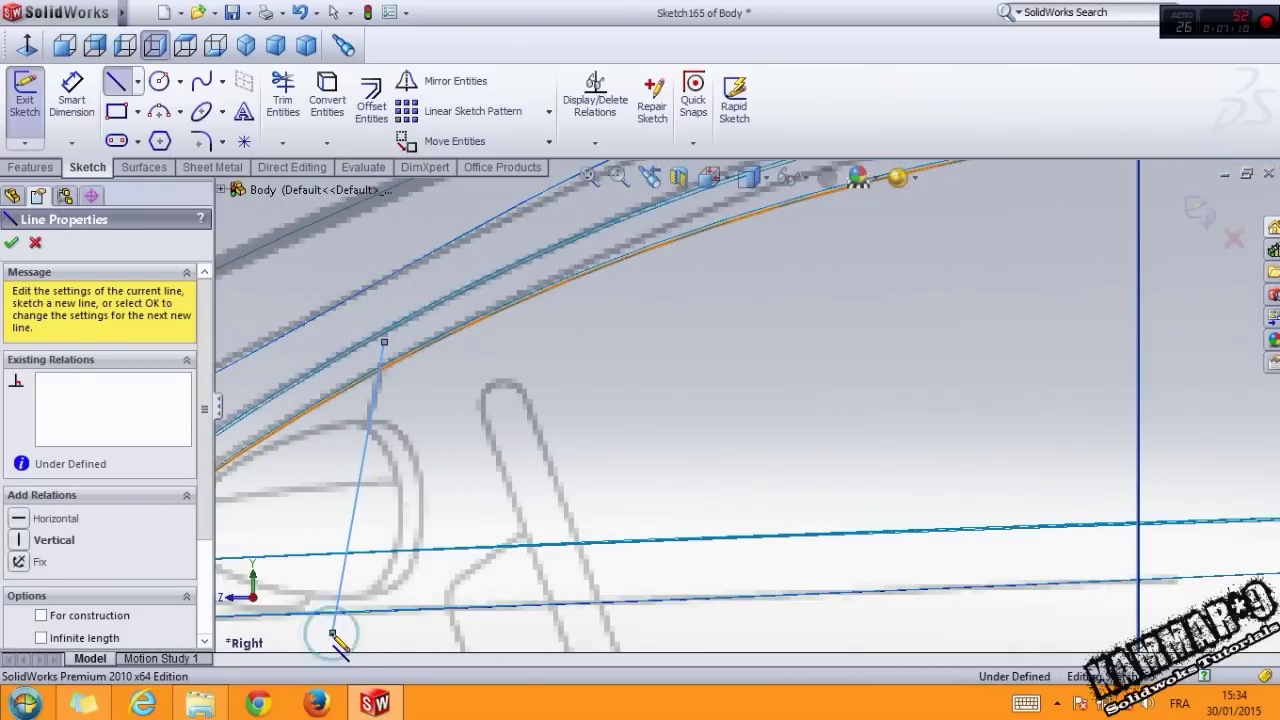
pyautogui.press('Escape')
pyautogui.scroll(2, 400, 470)
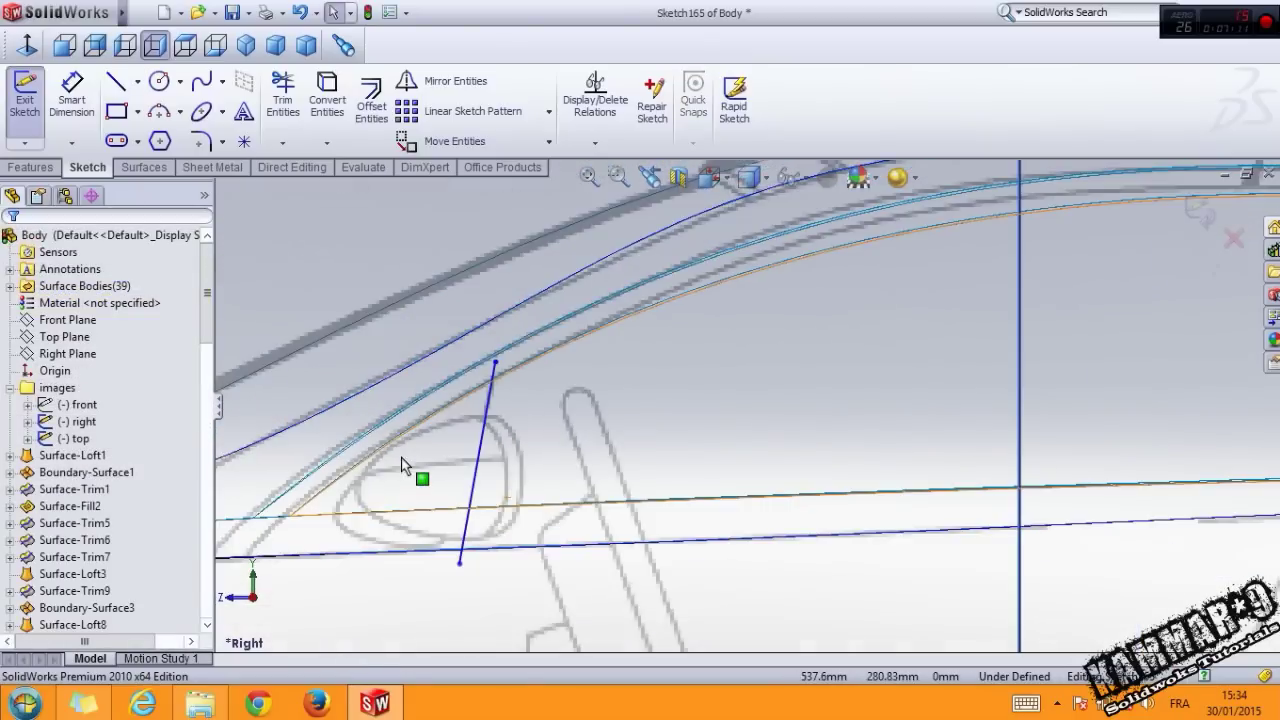
pyautogui.click(367, 110)
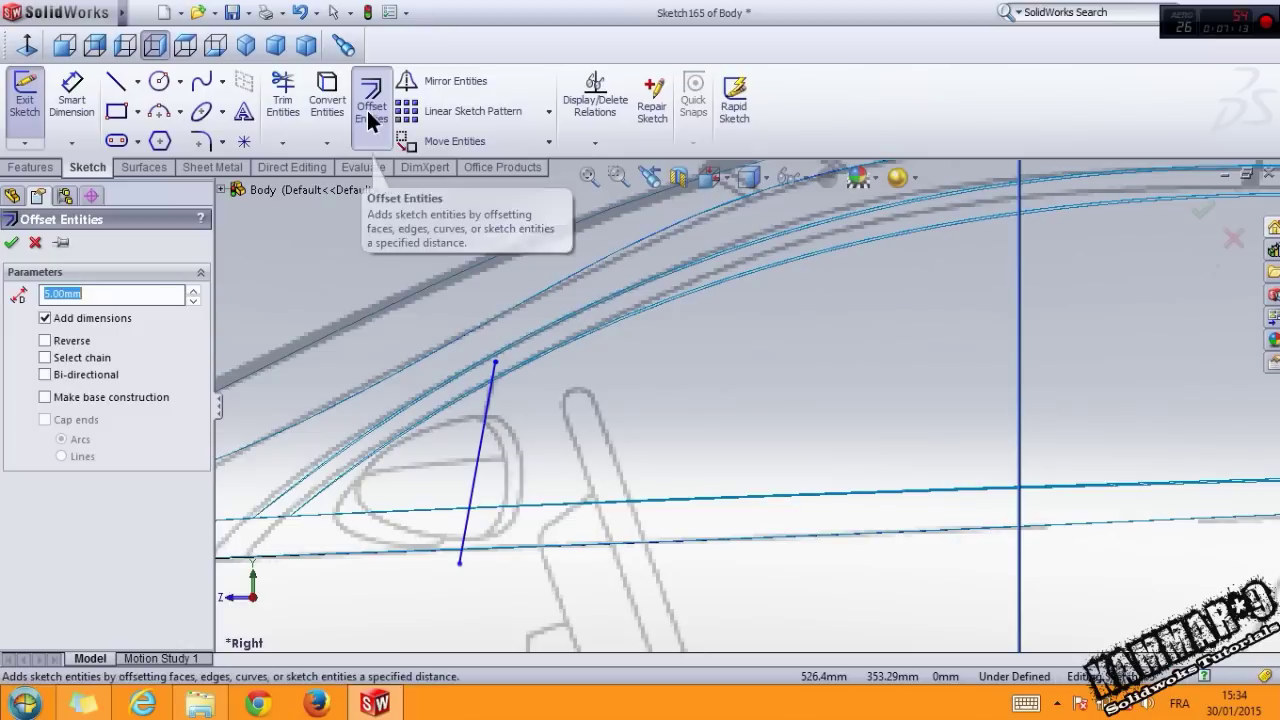
# Offset the front and rear slanted pillar lines each by 5 mm.
pyautogui.click(478, 460)
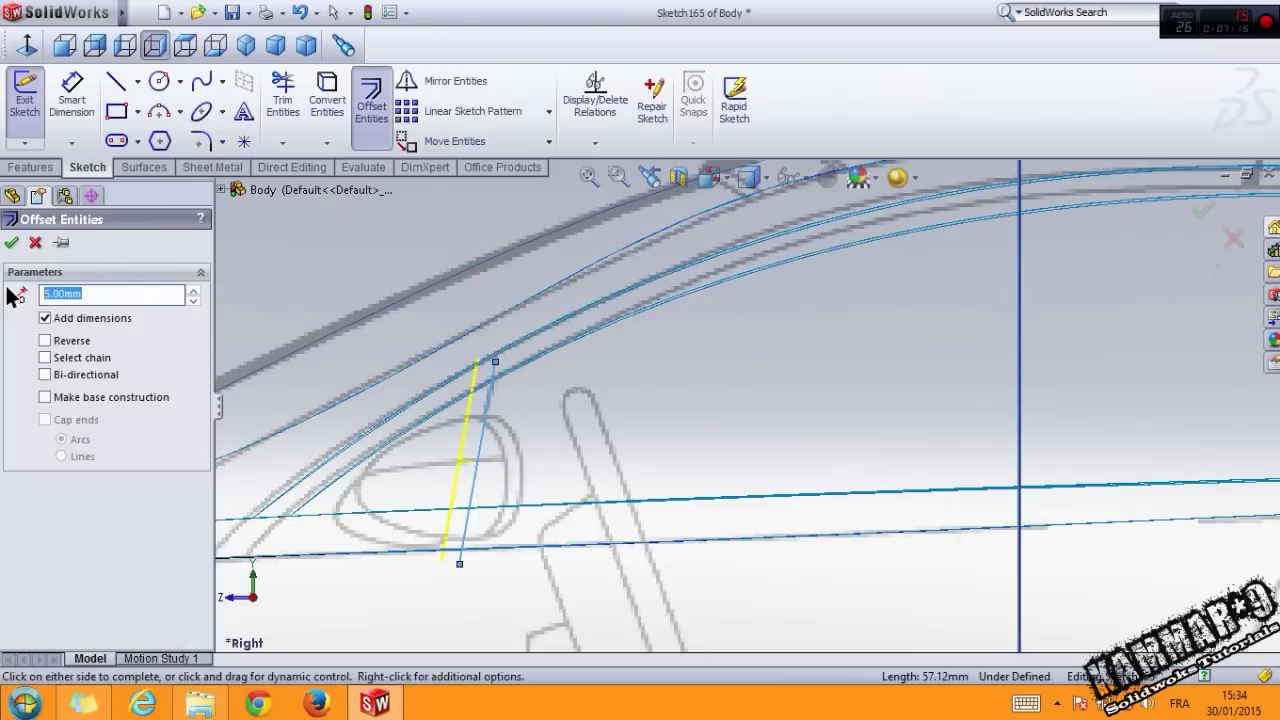
pyautogui.click(11, 243)
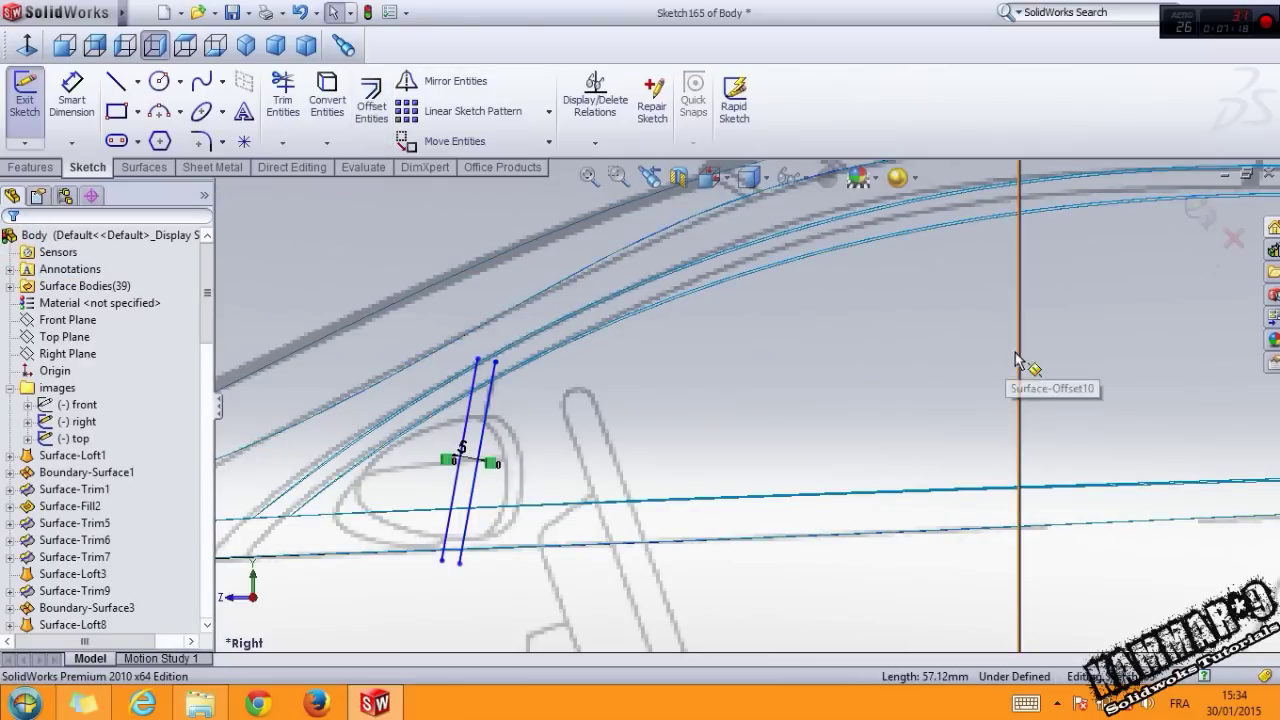
pyautogui.scroll(2, 1022, 370)
pyautogui.scroll(1, 1045, 398)
pyautogui.click(1075, 404)
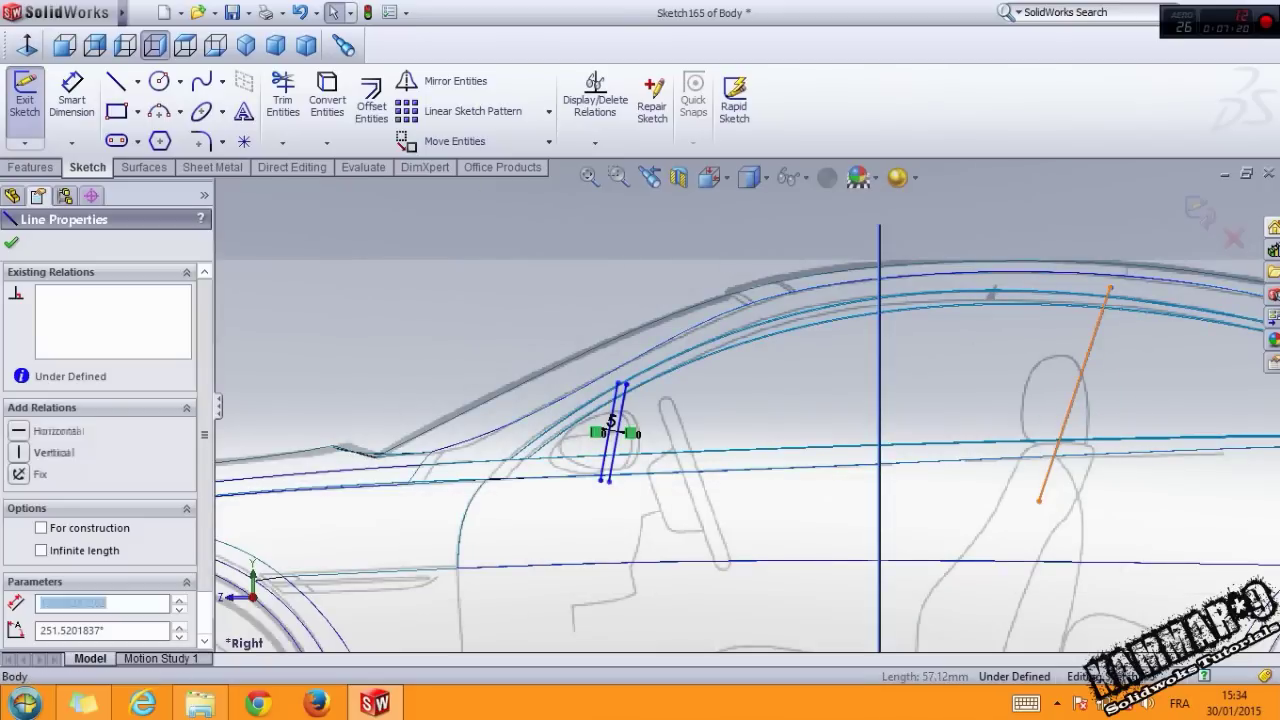
pyautogui.click(374, 110)
pyautogui.click(11, 243)
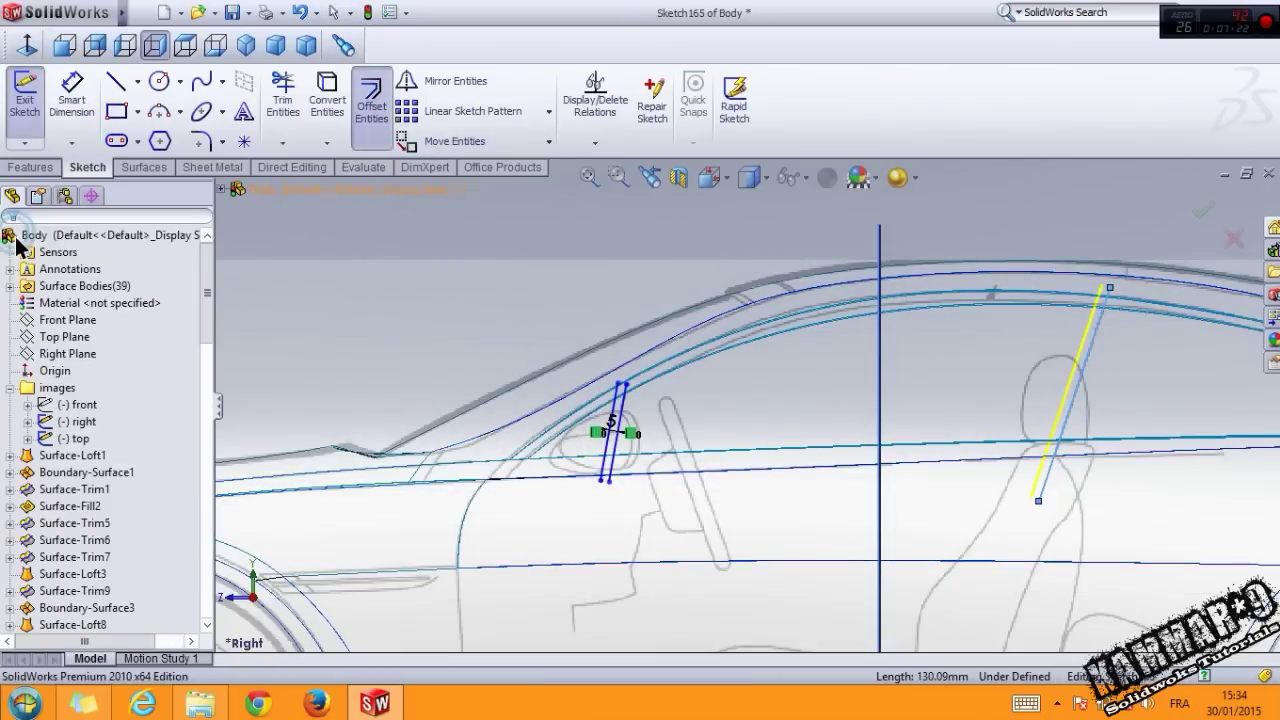
# Return to an oblique shaded-with-edges view and start Trim Surface with the sketch.
pyautogui.moveTo(1033, 208); pyautogui.dragTo(1017, 268, button='middle')
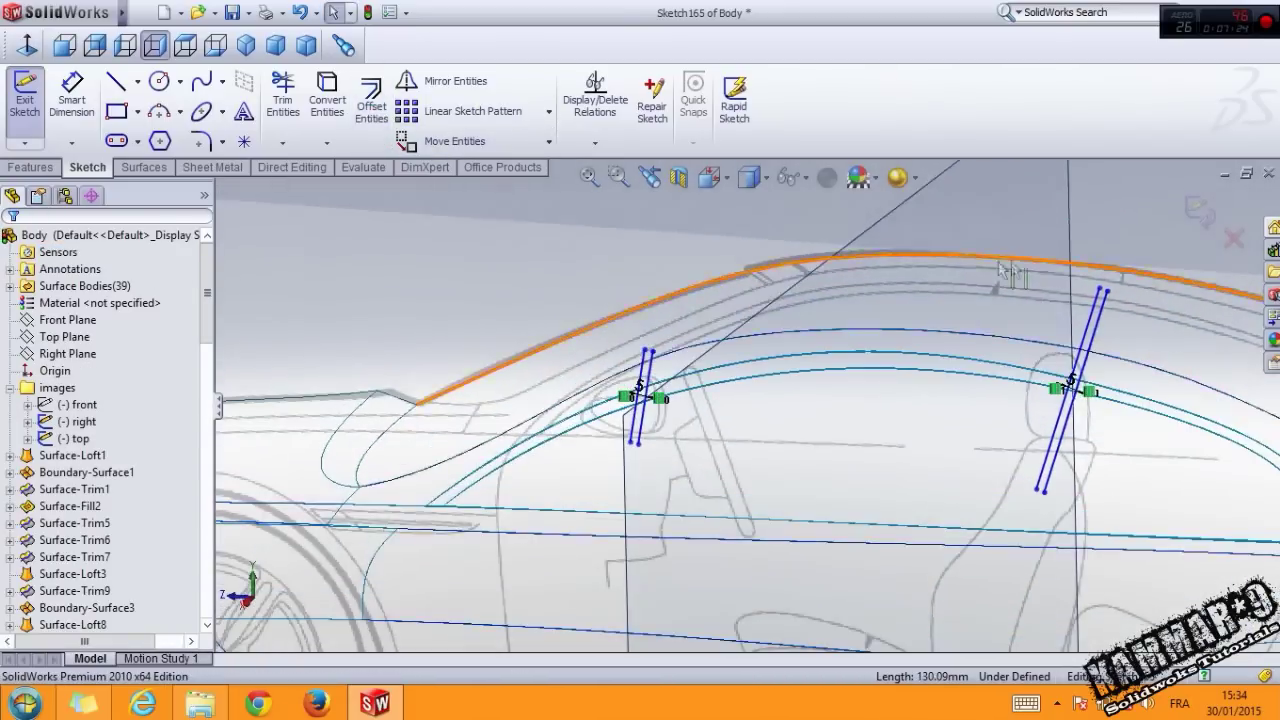
pyautogui.click(749, 205)
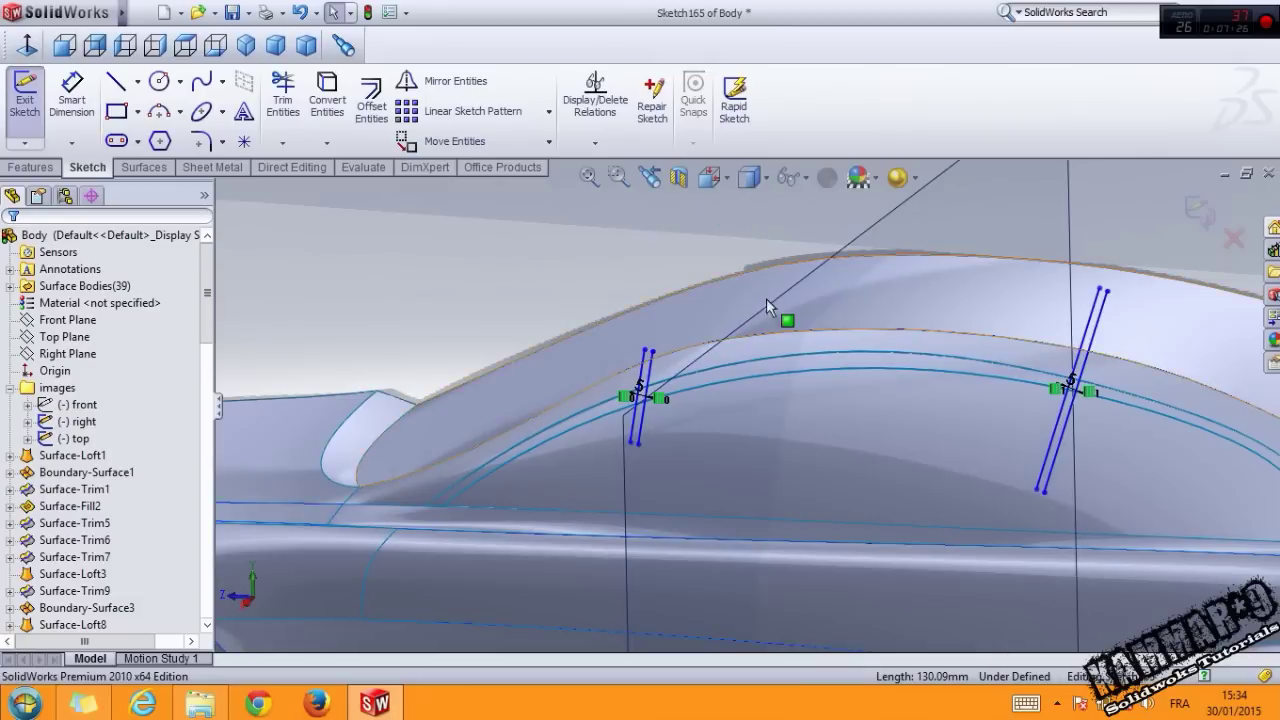
pyautogui.moveTo(766, 296); pyautogui.dragTo(747, 300, button='middle')
pyautogui.scroll(-1, 443, 120)
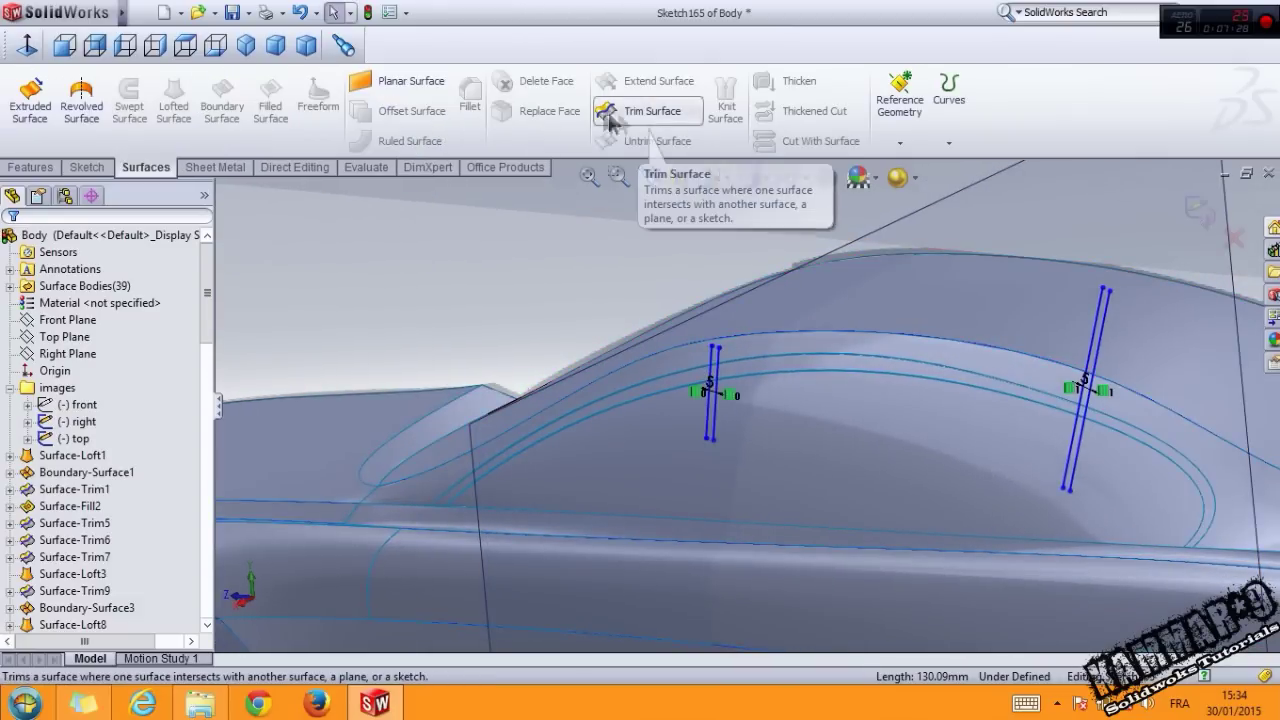
pyautogui.click(652, 115)
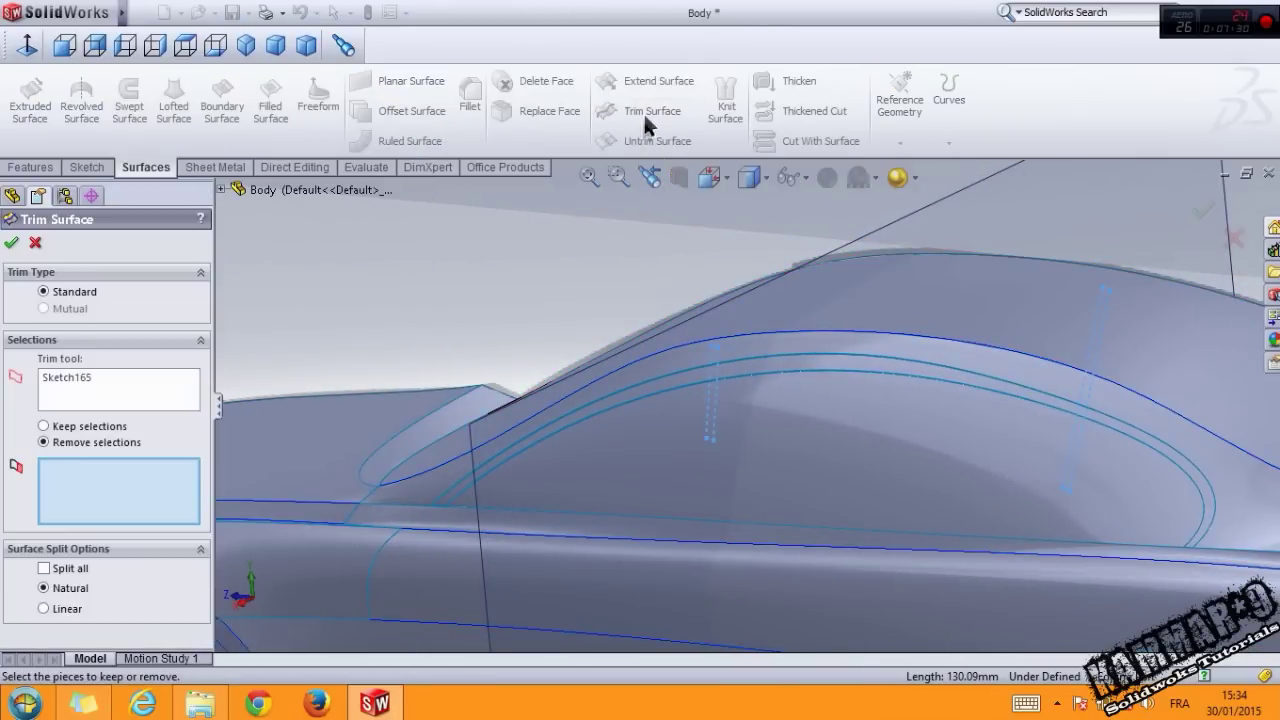
# Mark the front pillar's body, boundary-surface and loft strip pieces for removal.
pyautogui.scroll(-2, 530, 505)
pyautogui.scroll(-2, 600, 460)
pyautogui.scroll(-2, 616, 438)
pyautogui.click(616, 438)
pyautogui.scroll(1, 580, 595)
pyautogui.scroll(-3, 600, 630)
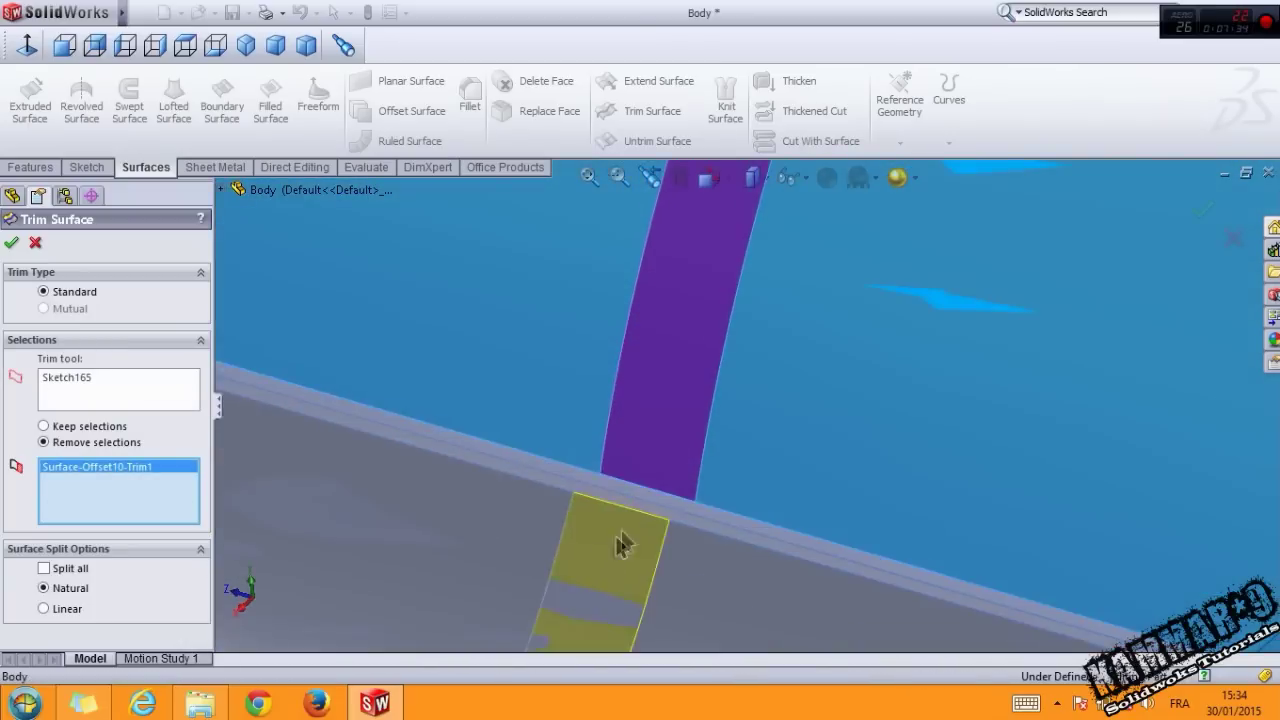
pyautogui.scroll(-2, 677, 487)
pyautogui.click(714, 453)
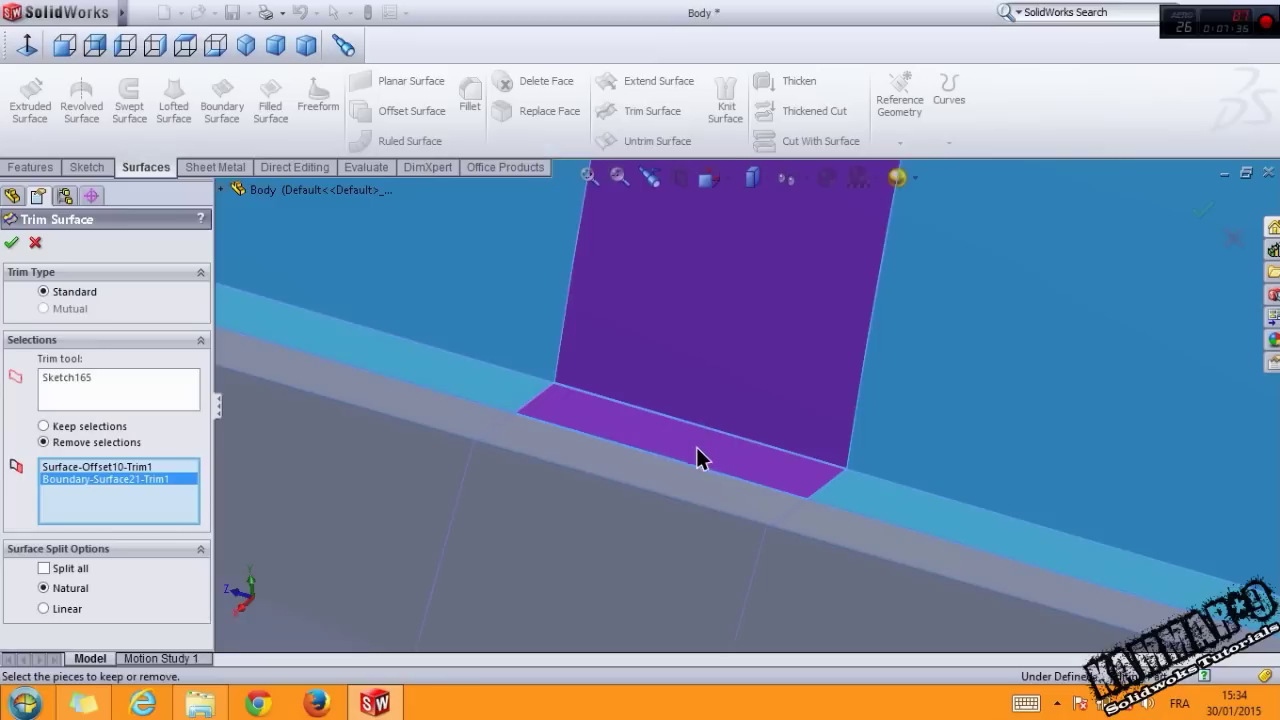
pyautogui.scroll(2, 754, 441)
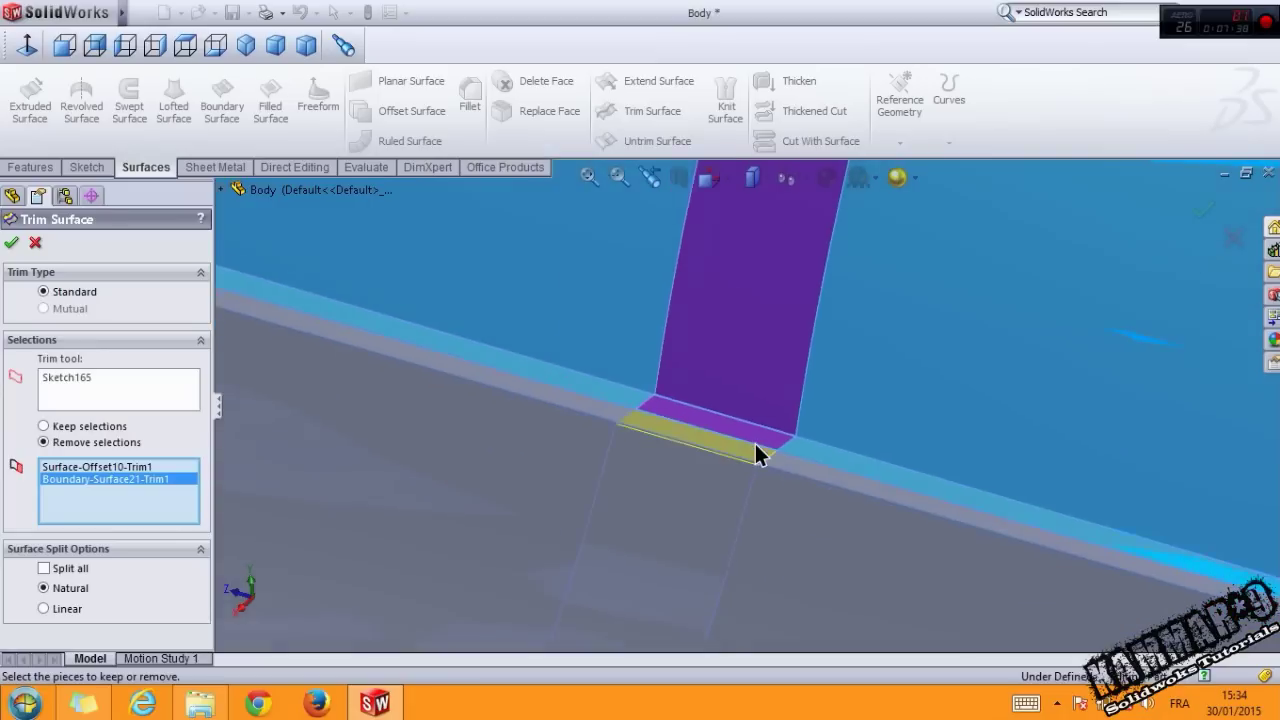
pyautogui.moveTo(754, 441); pyautogui.dragTo(770, 274, button='middle')
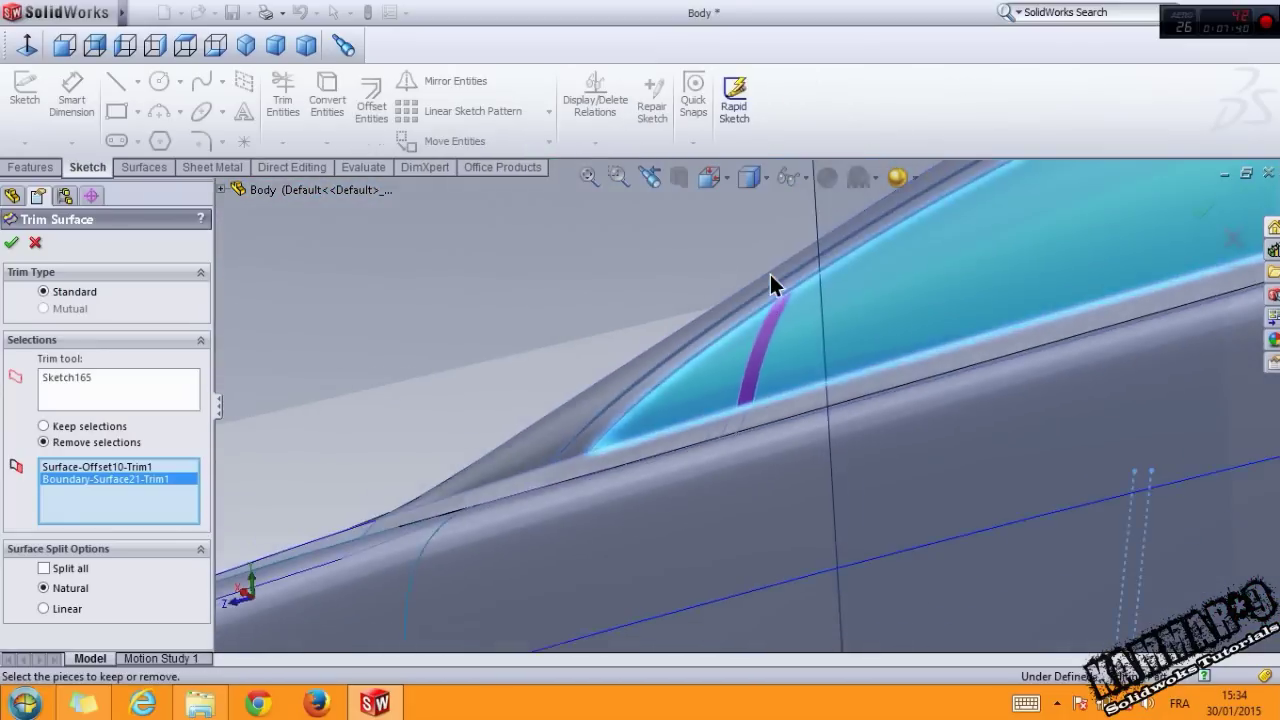
pyautogui.scroll(-3, 770, 274)
pyautogui.scroll(-2, 825, 427)
pyautogui.click(753, 327)
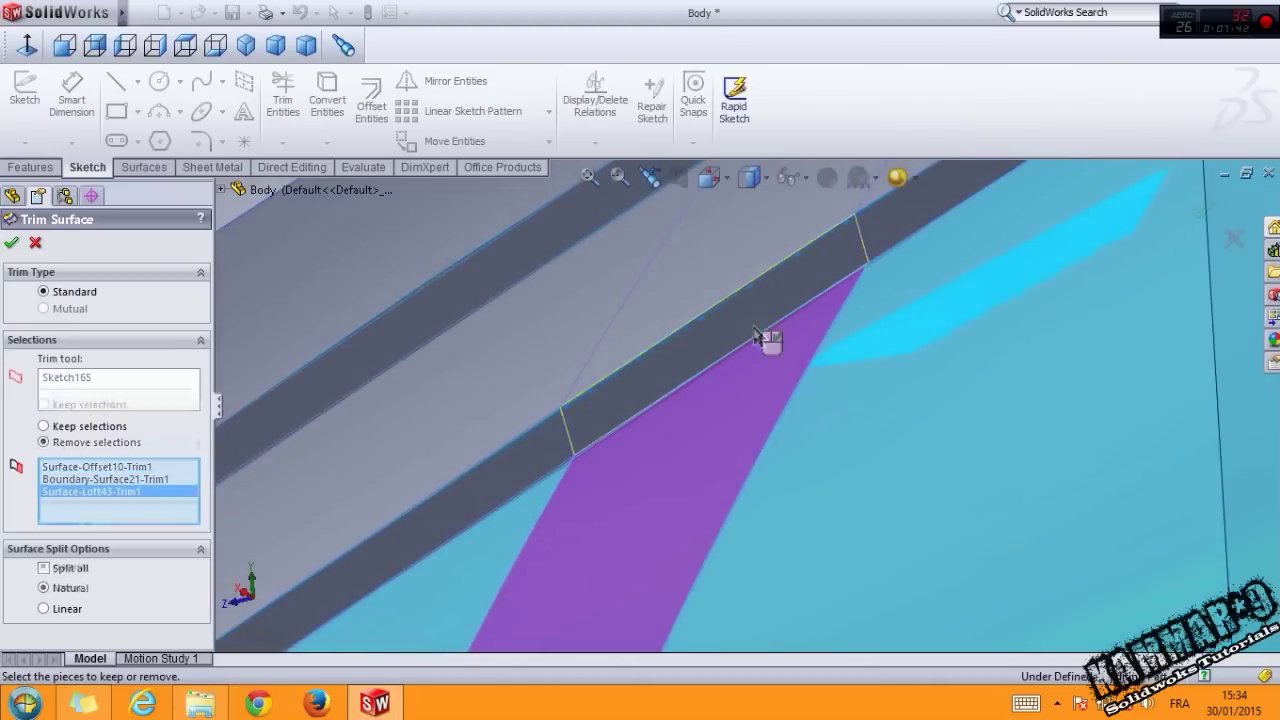
# Mark the rear pillar strip, rear loft piece and last body piece for removal.
pyautogui.scroll(2, 753, 327)
pyautogui.scroll(2, 751, 400)
pyautogui.scroll(2, 812, 424)
pyautogui.scroll(2, 812, 424)
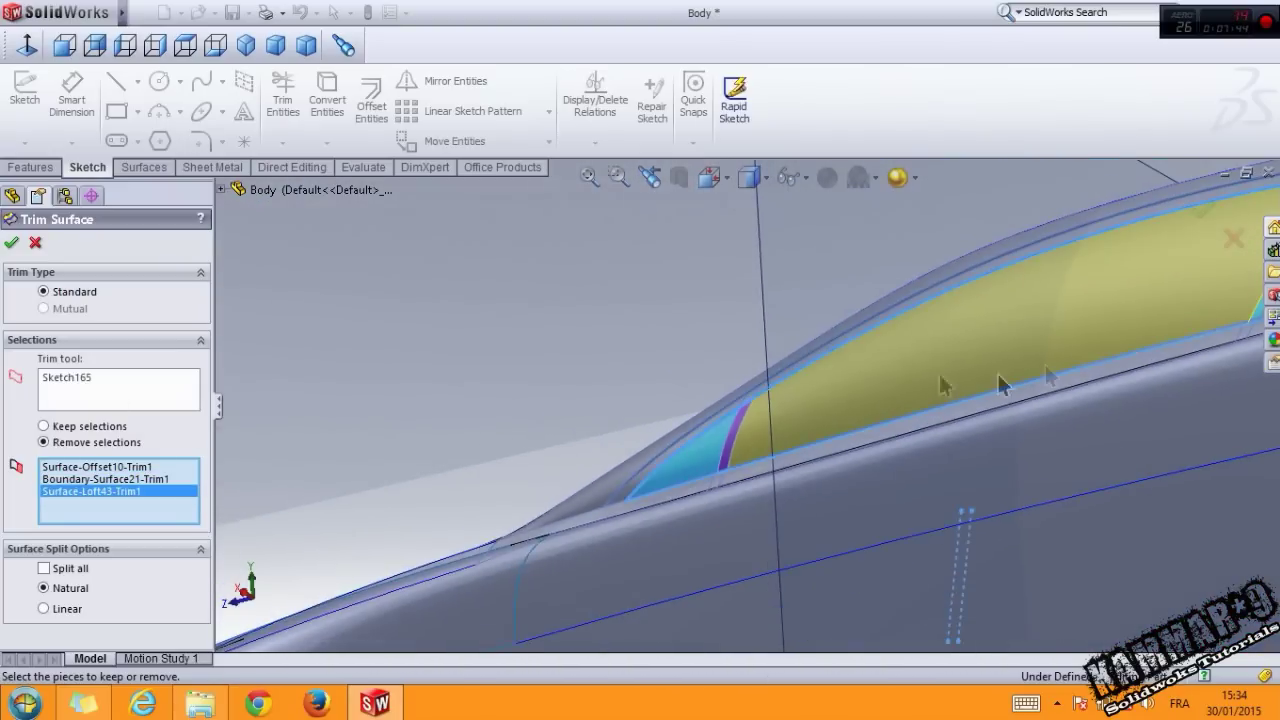
pyautogui.scroll(2, 1193, 415)
pyautogui.scroll(-1, 956, 330)
pyautogui.scroll(-1, 955, 332)
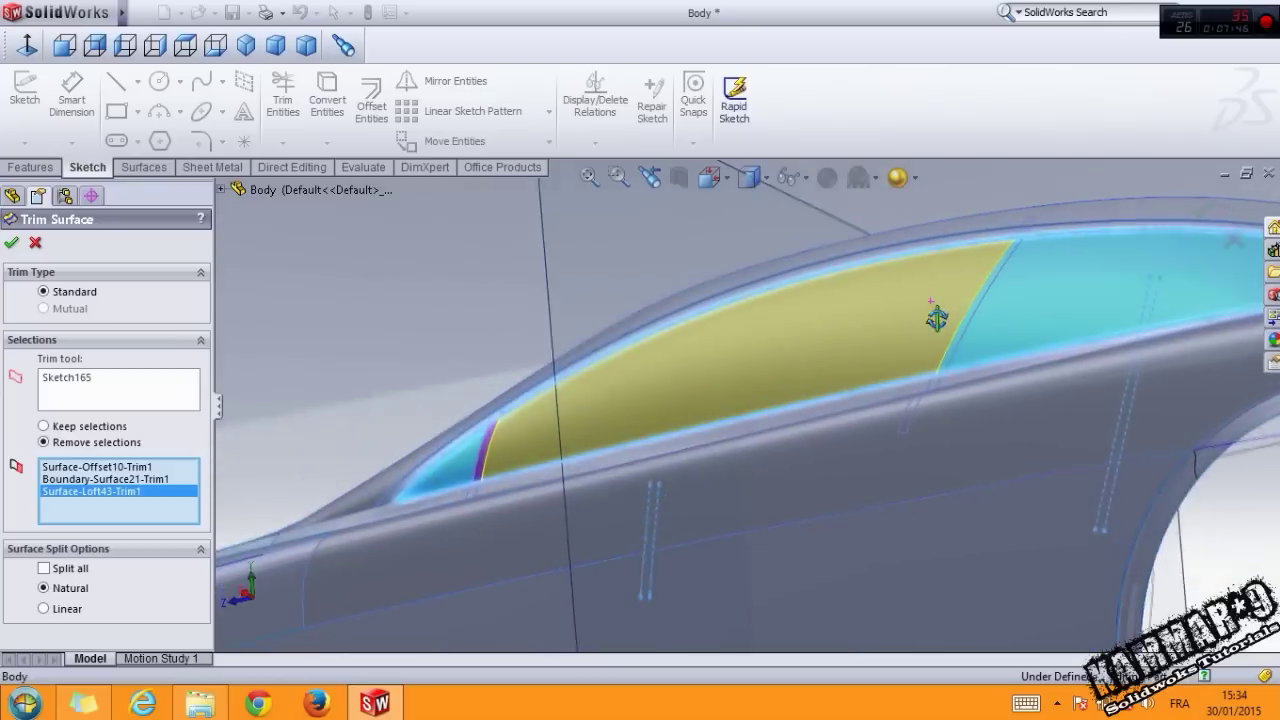
pyautogui.scroll(-1, 953, 341)
pyautogui.scroll(-1, 960, 300)
pyautogui.click(938, 268)
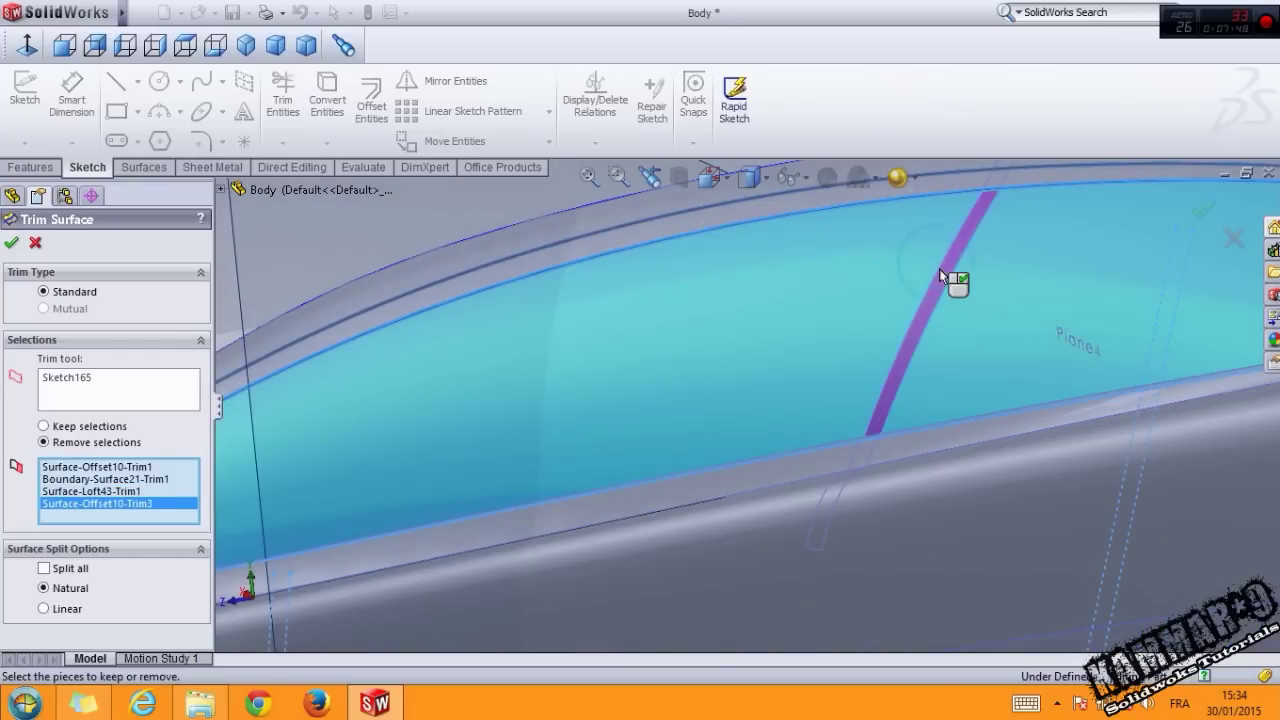
pyautogui.scroll(2, 941, 290)
pyautogui.scroll(-3, 803, 340)
pyautogui.scroll(-1, 742, 352)
pyautogui.scroll(-1, 742, 352)
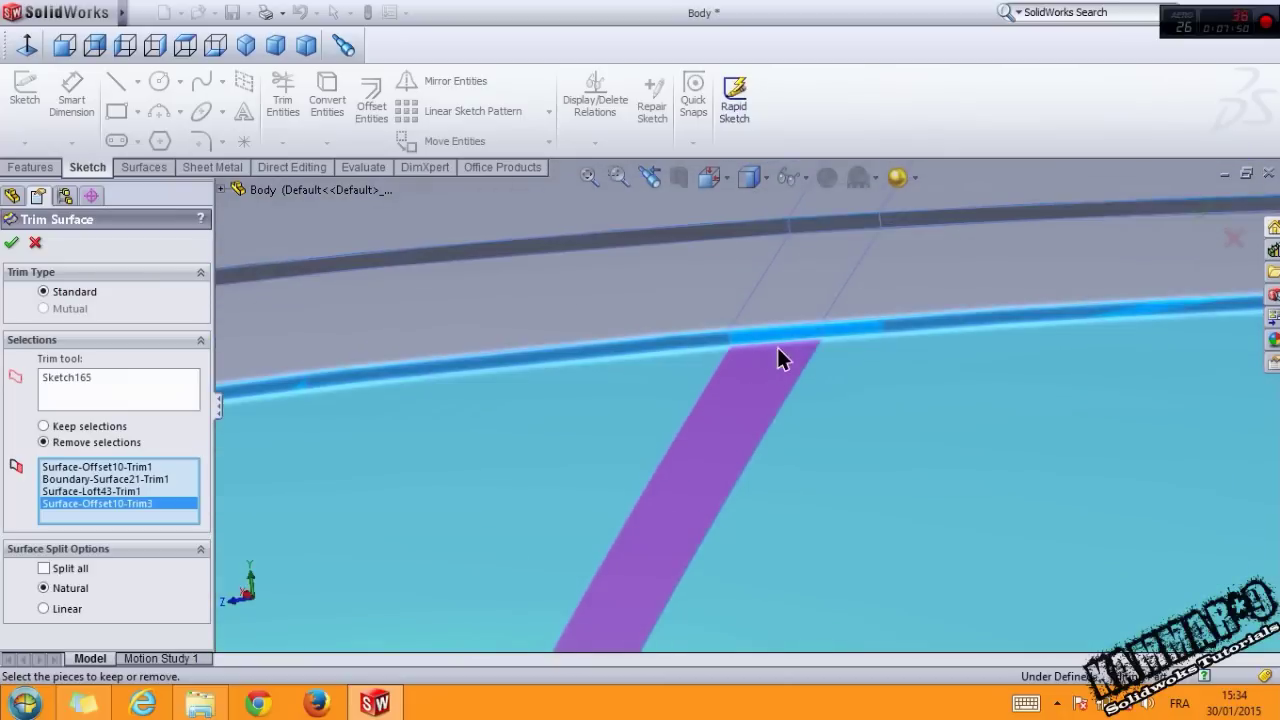
pyautogui.scroll(-1, 780, 351)
pyautogui.click(737, 335)
pyautogui.scroll(1, 760, 360)
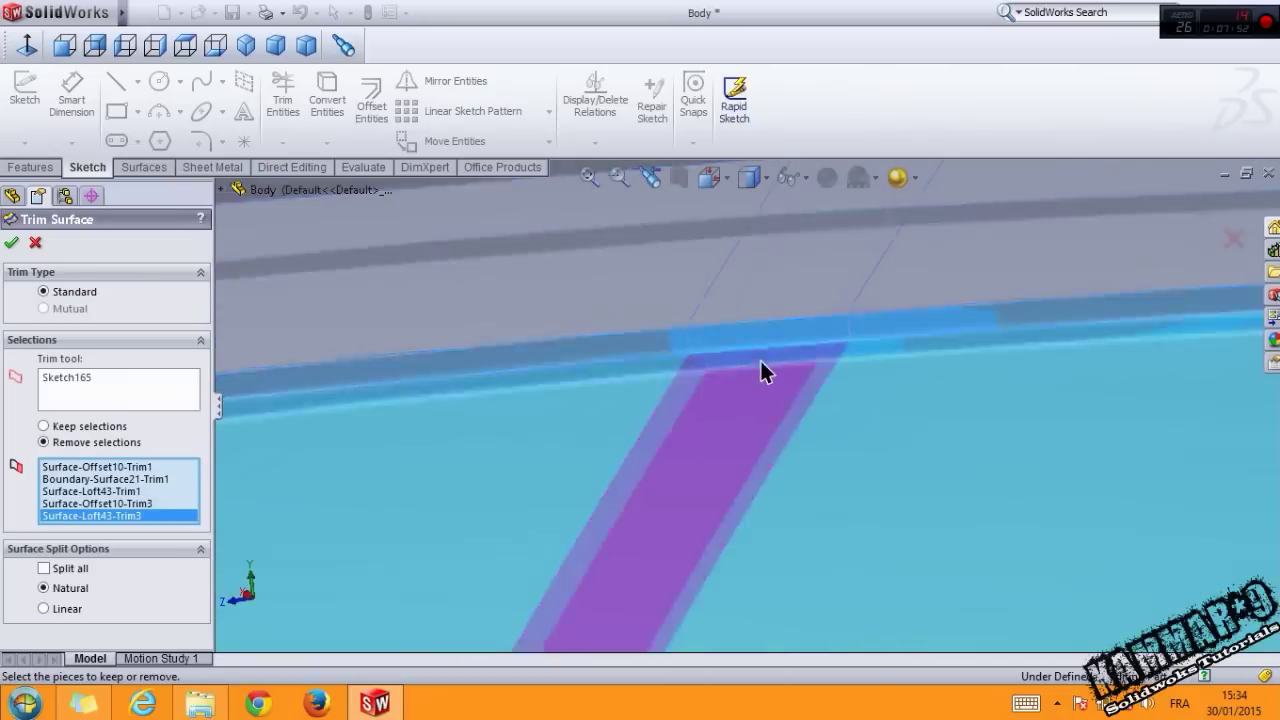
pyautogui.scroll(1, 756, 369)
pyautogui.scroll(1, 675, 499)
pyautogui.scroll(1, 648, 612)
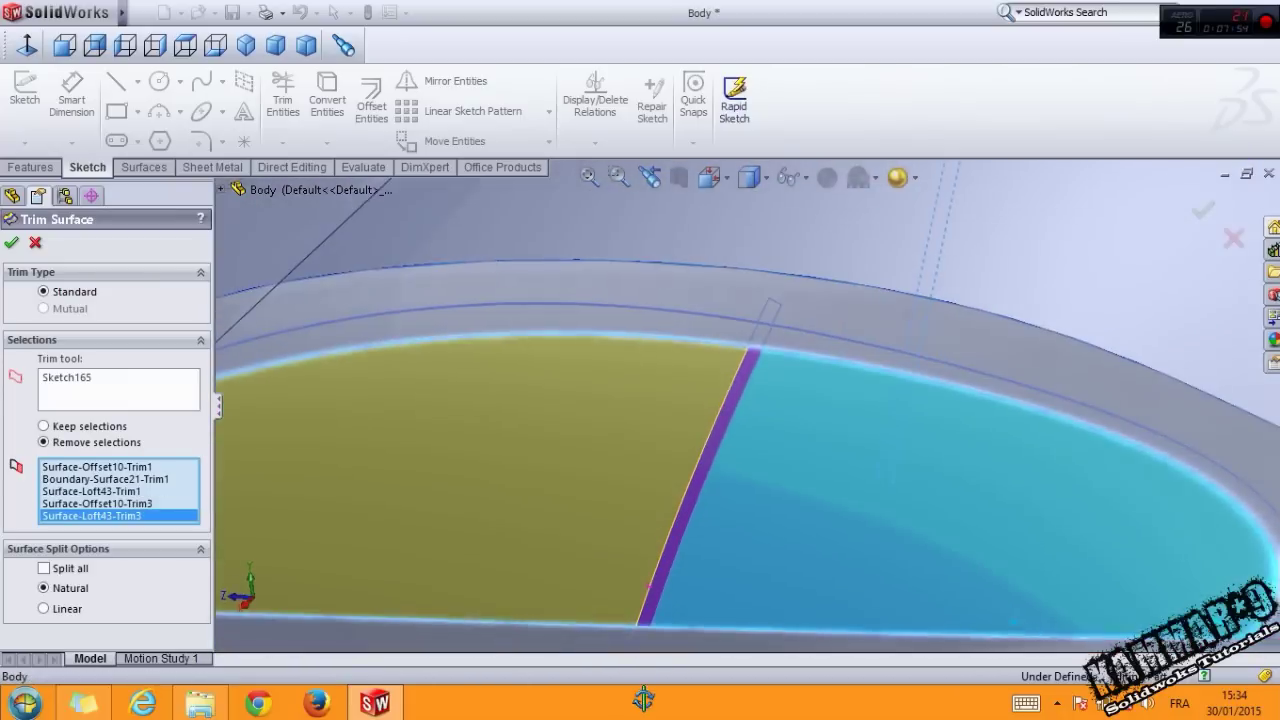
pyautogui.scroll(2, 665, 605)
pyautogui.scroll(-2, 680, 600)
pyautogui.scroll(-2, 723, 406)
pyautogui.scroll(-1, 645, 462)
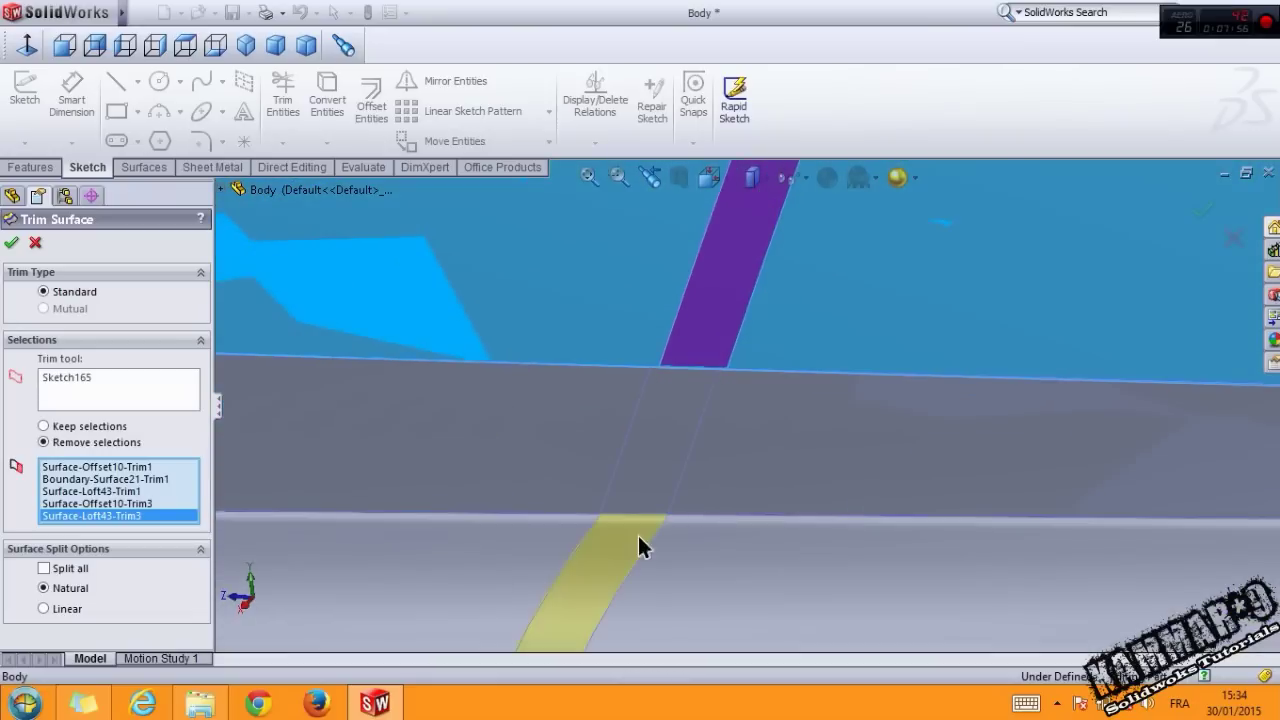
pyautogui.moveTo(640, 543); pyautogui.dragTo(712, 362, button='middle')
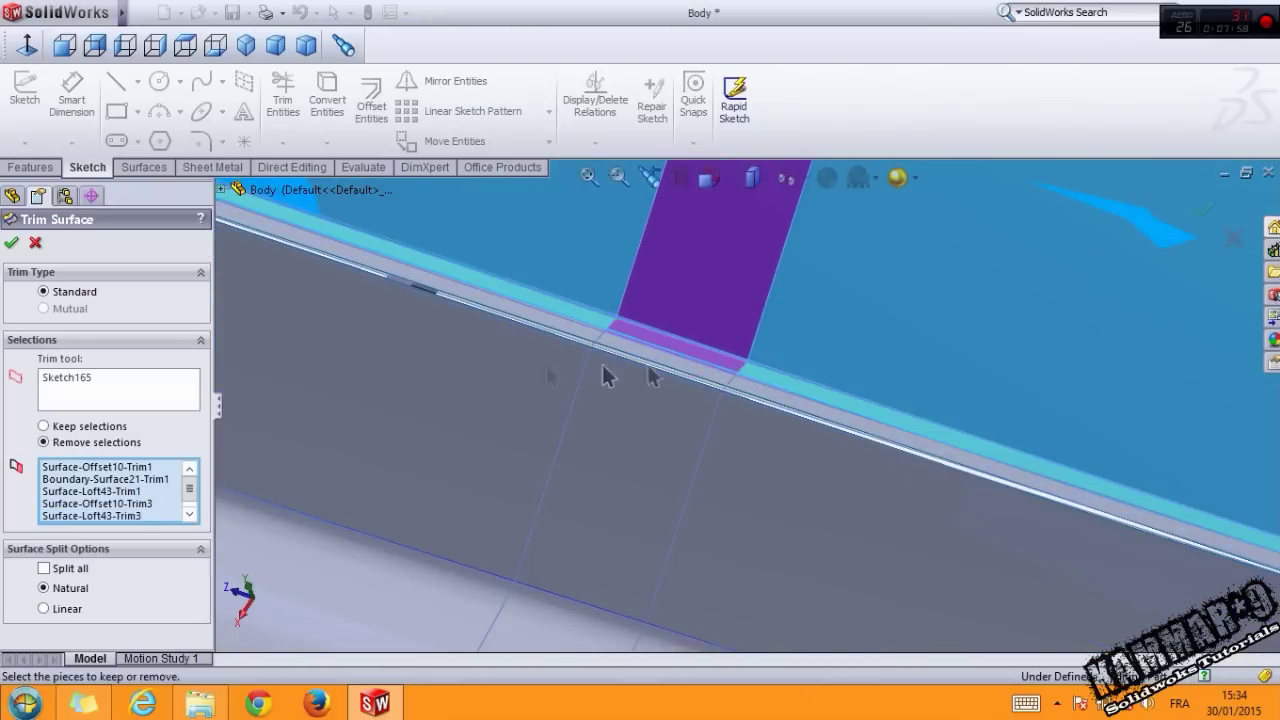
pyautogui.click(480, 360)
# Orbit around the white pillar strip to check the Surface-Trim50 cut.
pyautogui.scroll(1, 776, 309)
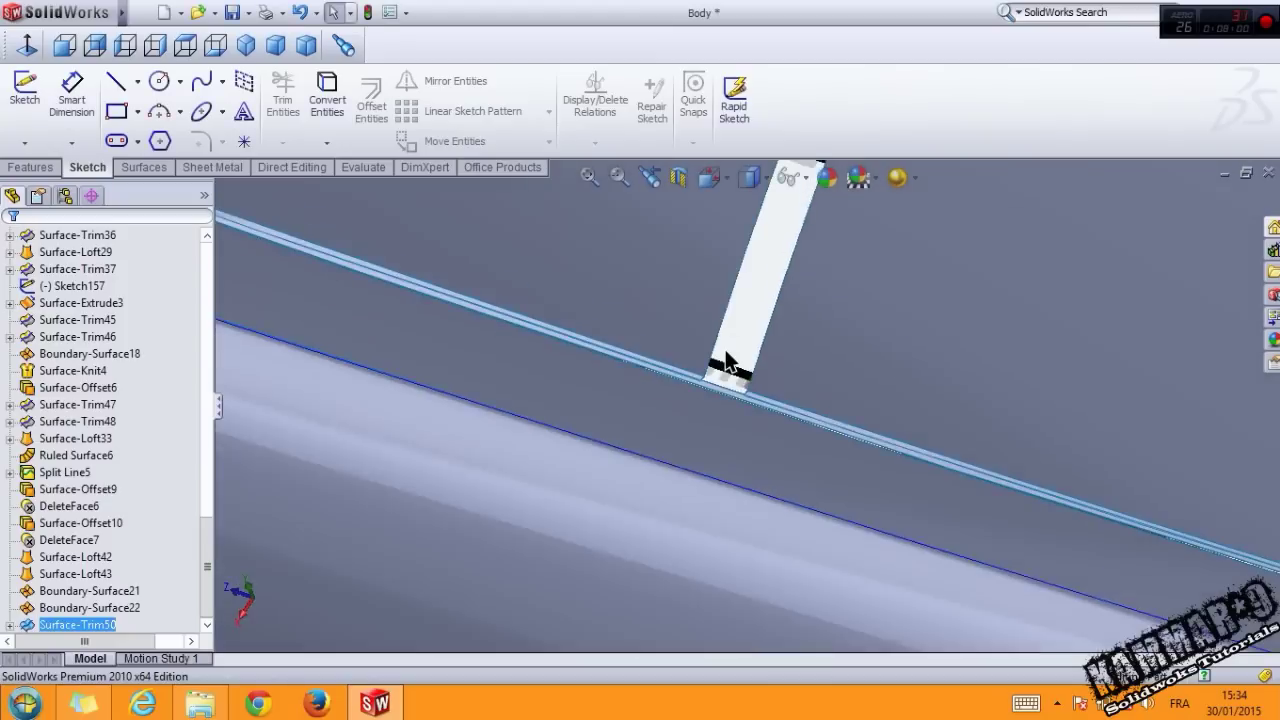
pyautogui.scroll(1, 776, 309)
pyautogui.scroll(1, 776, 309)
pyautogui.scroll(-2, 776, 309)
pyautogui.scroll(-2, 790, 330)
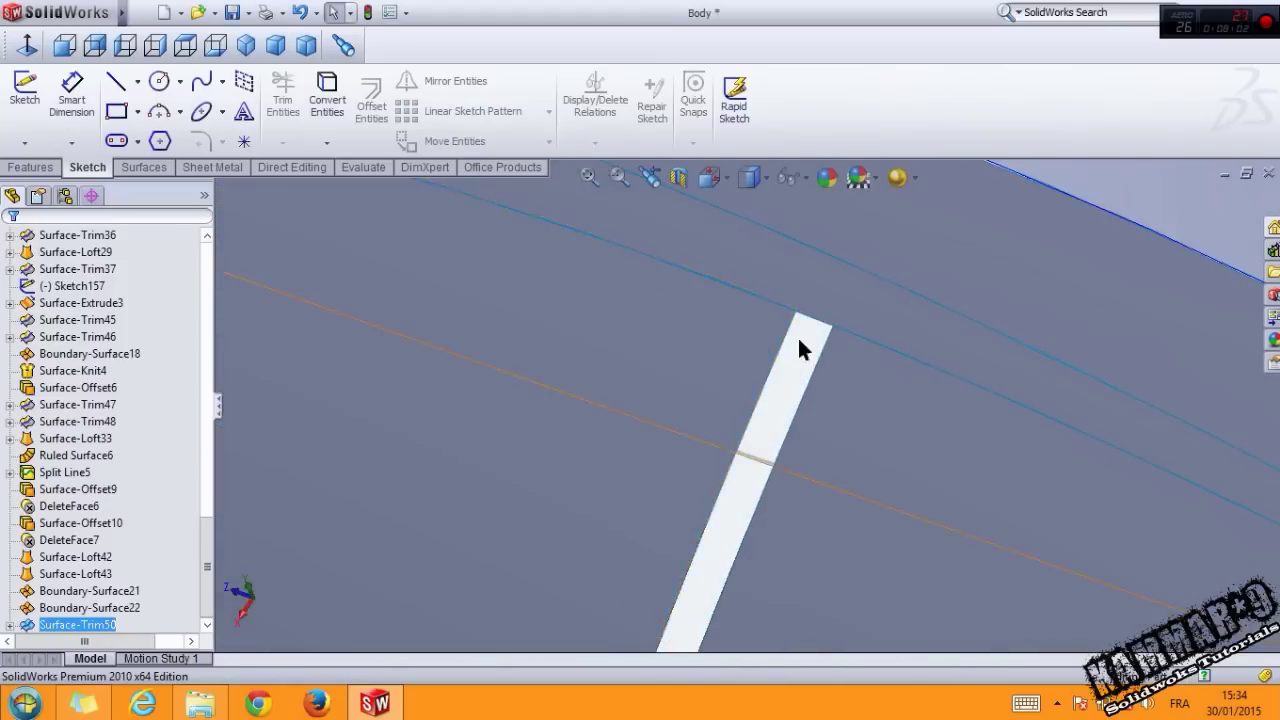
pyautogui.scroll(-2, 826, 351)
pyautogui.moveTo(860, 240)
pyautogui.mouseDown(button='middle')
pyautogui.moveTo(791, 363)
pyautogui.moveTo(785, 287)
pyautogui.mouseUp(button='middle')
pyautogui.scroll(1, 785, 287)
pyautogui.scroll(1, 766, 323)
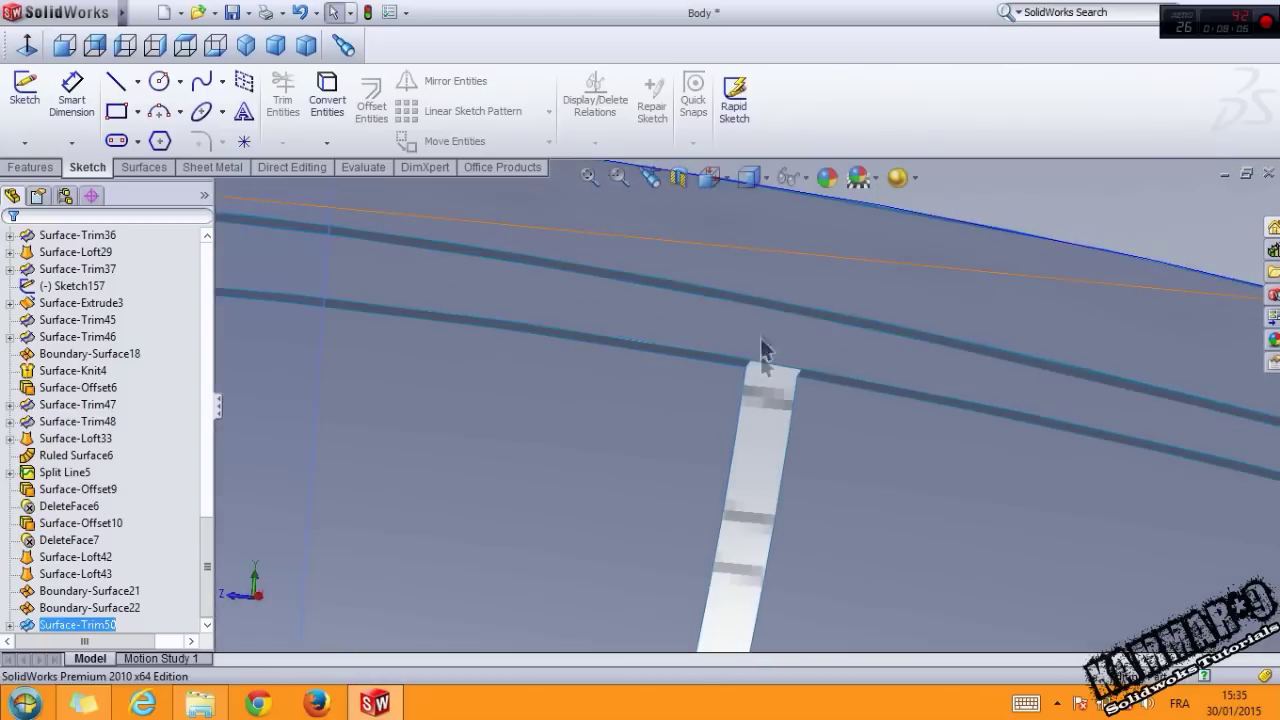
pyautogui.scroll(2, 766, 343)
pyautogui.scroll(2, 720, 443)
pyautogui.scroll(-2, 598, 455)
pyautogui.scroll(-2, 440, 440)
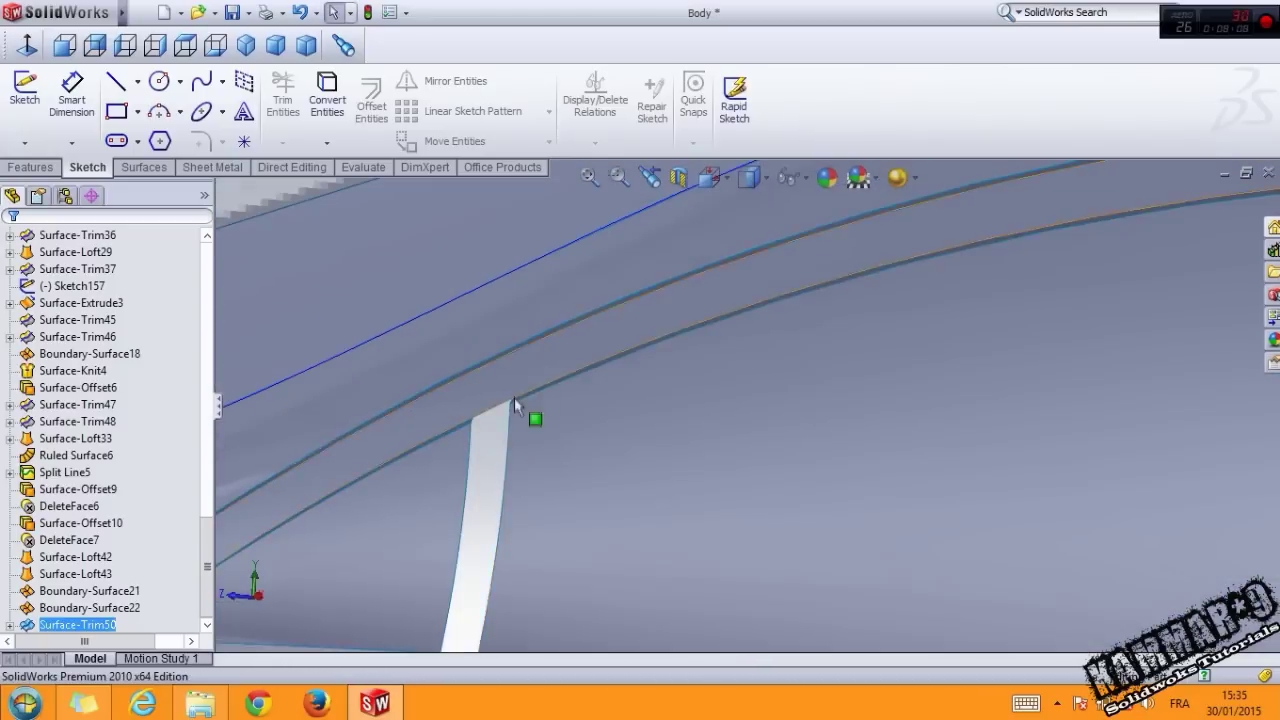
pyautogui.scroll(-2, 520, 405)
pyautogui.scroll(-2, 500, 432)
# Turn the pillar strip upright and begin a Lofted Surface.
pyautogui.moveTo(477, 433); pyautogui.dragTo(480, 505, button='middle')
pyautogui.moveTo(622, 487)
pyautogui.mouseDown(button='middle')
pyautogui.moveTo(574, 471)
pyautogui.moveTo(543, 551)
pyautogui.moveTo(671, 551)
pyautogui.moveTo(560, 420)
pyautogui.mouseUp(button='middle')
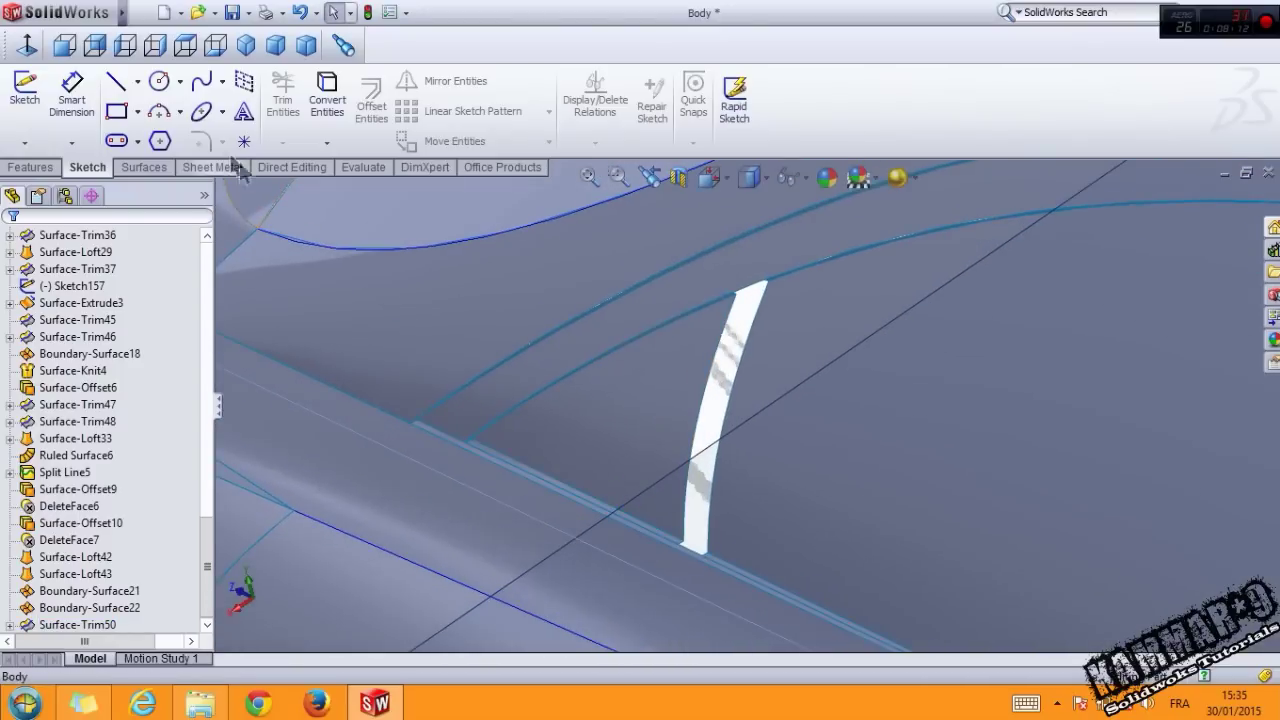
pyautogui.click(144, 167)
pyautogui.click(173, 100)
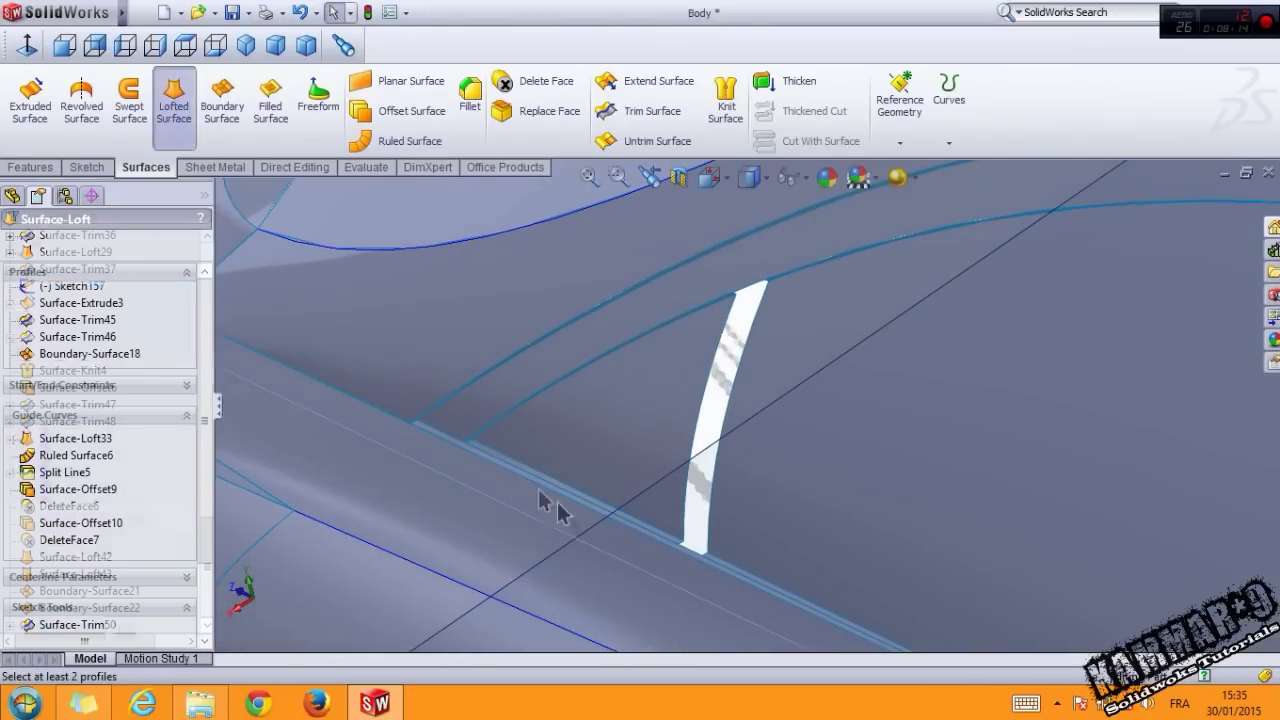
# Loft a filler surface between the strip's two base edges, guided by its side edge.
pyautogui.scroll(-3, 620, 520)
pyautogui.scroll(-3, 690, 500)
pyautogui.scroll(-2, 673, 455)
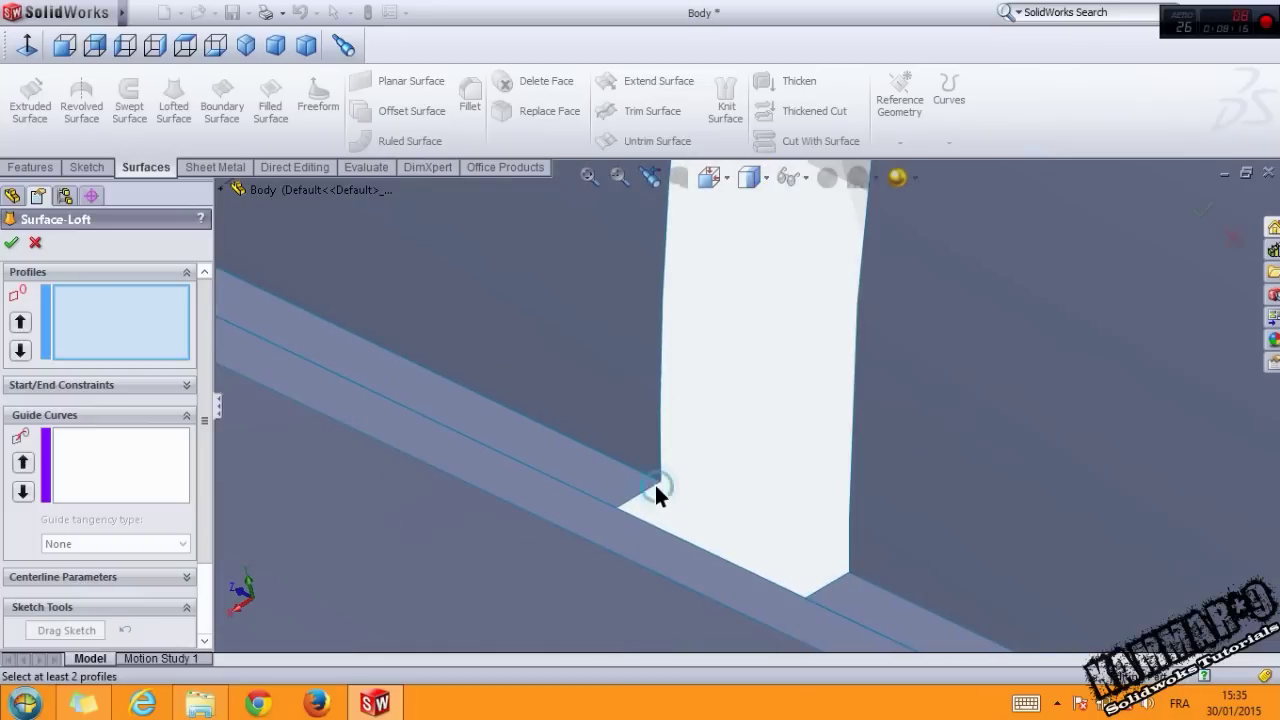
pyautogui.click(657, 493)
pyautogui.scroll(3, 667, 488)
pyautogui.moveTo(667, 488)
pyautogui.mouseDown(button='middle')
pyautogui.moveTo(751, 390)
pyautogui.moveTo(686, 580)
pyautogui.moveTo(728, 323)
pyautogui.mouseUp(button='middle')
pyautogui.scroll(-3, 718, 323)
pyautogui.scroll(-2, 700, 310)
pyautogui.click(697, 303)
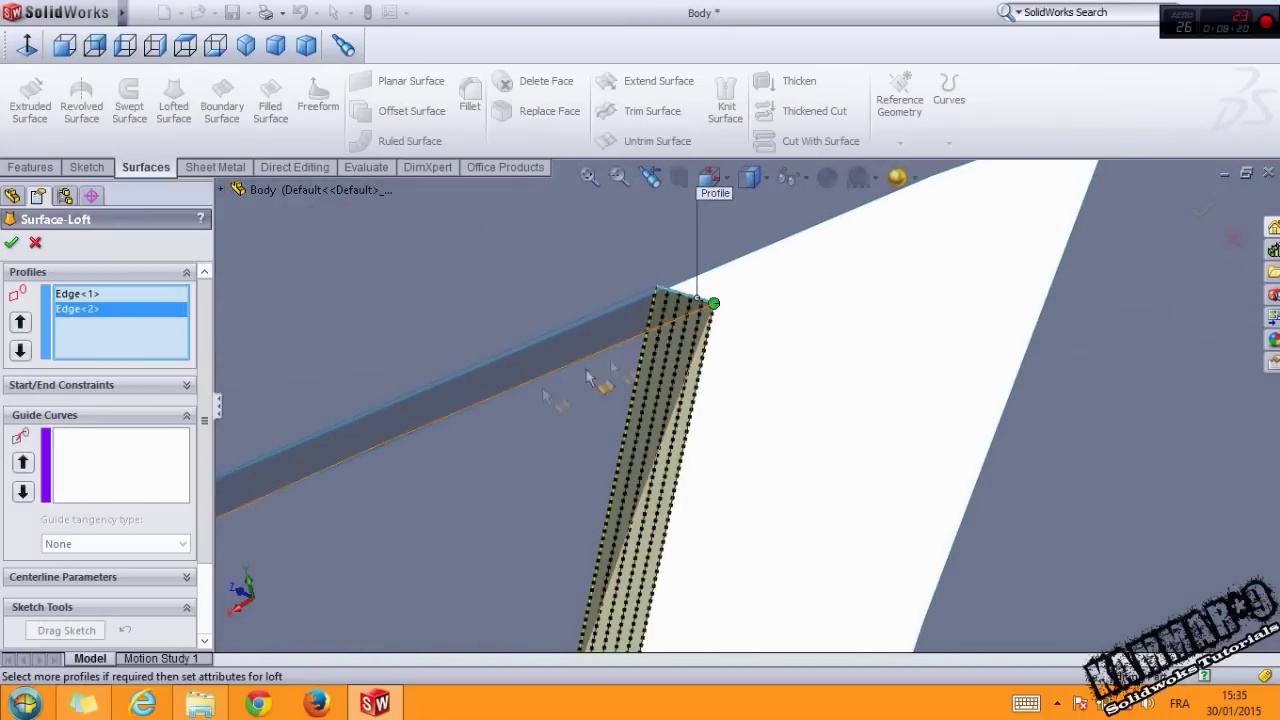
pyautogui.click(118, 462)
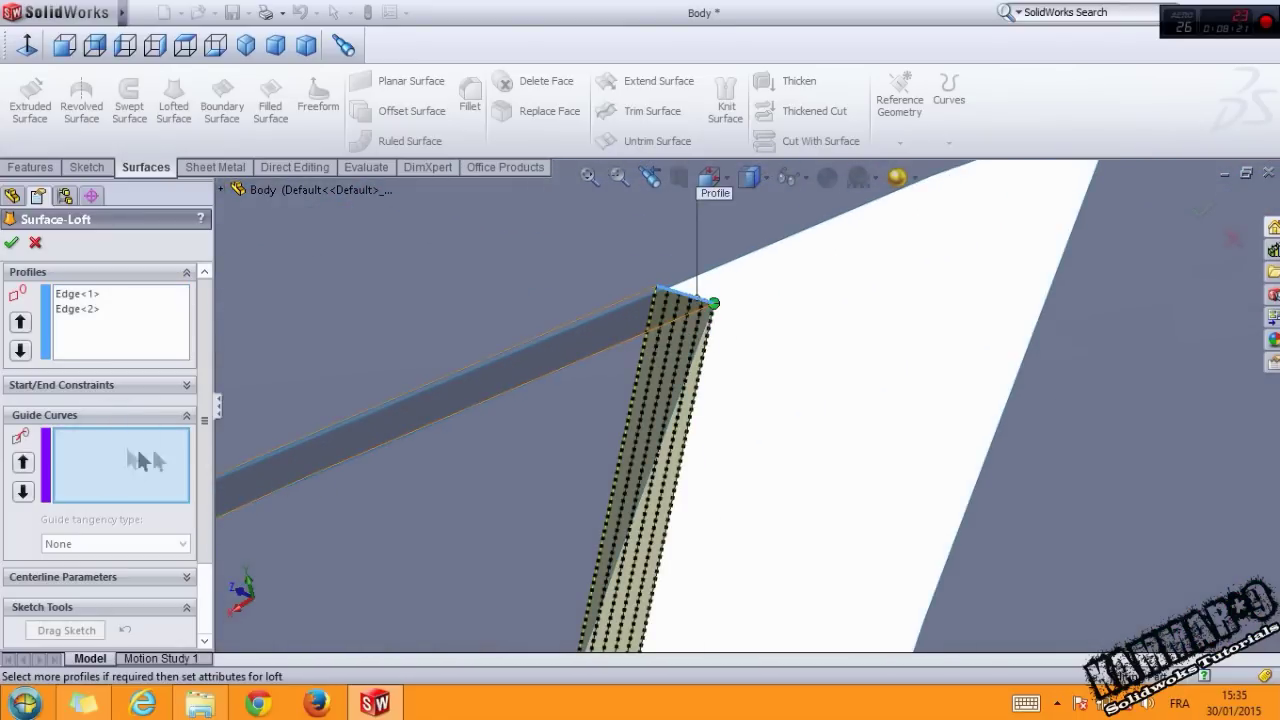
pyautogui.click(659, 476)
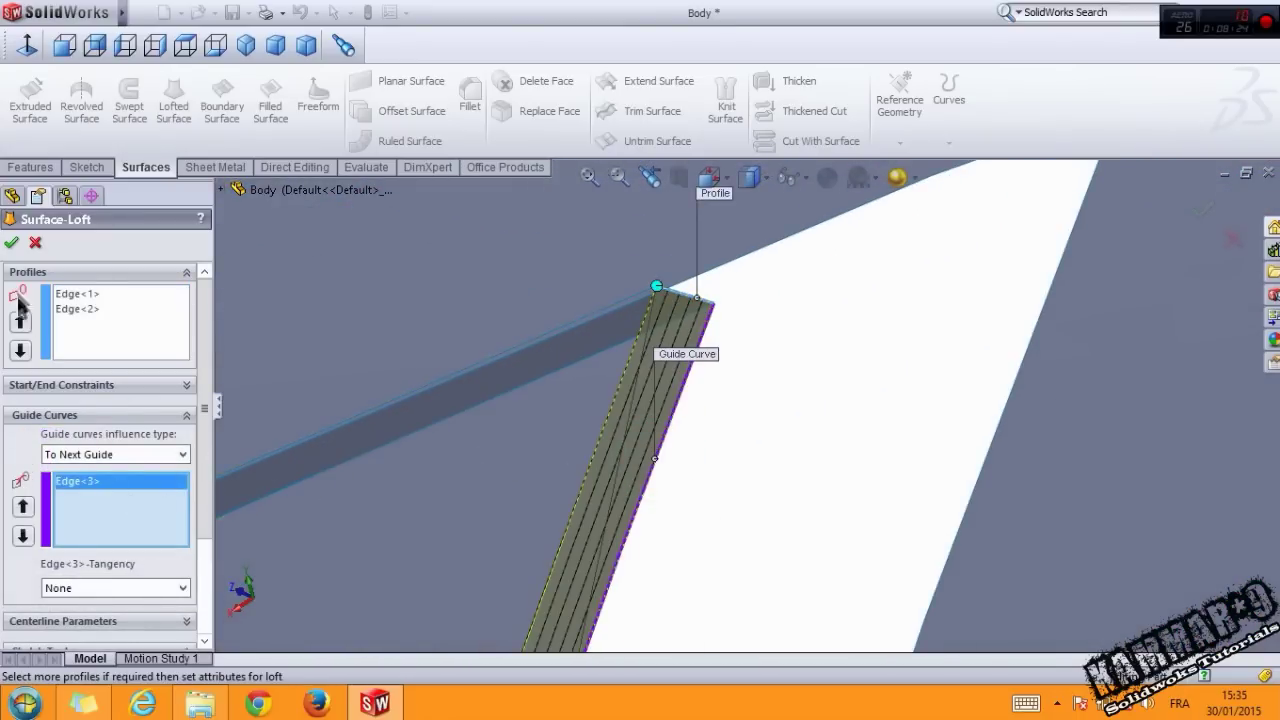
pyautogui.click(12, 243)
# Loft a second filler using Edge<2> and guide Edge<3>, removing Surface Body<1> from profiles.
pyautogui.scroll(2, 760, 360)
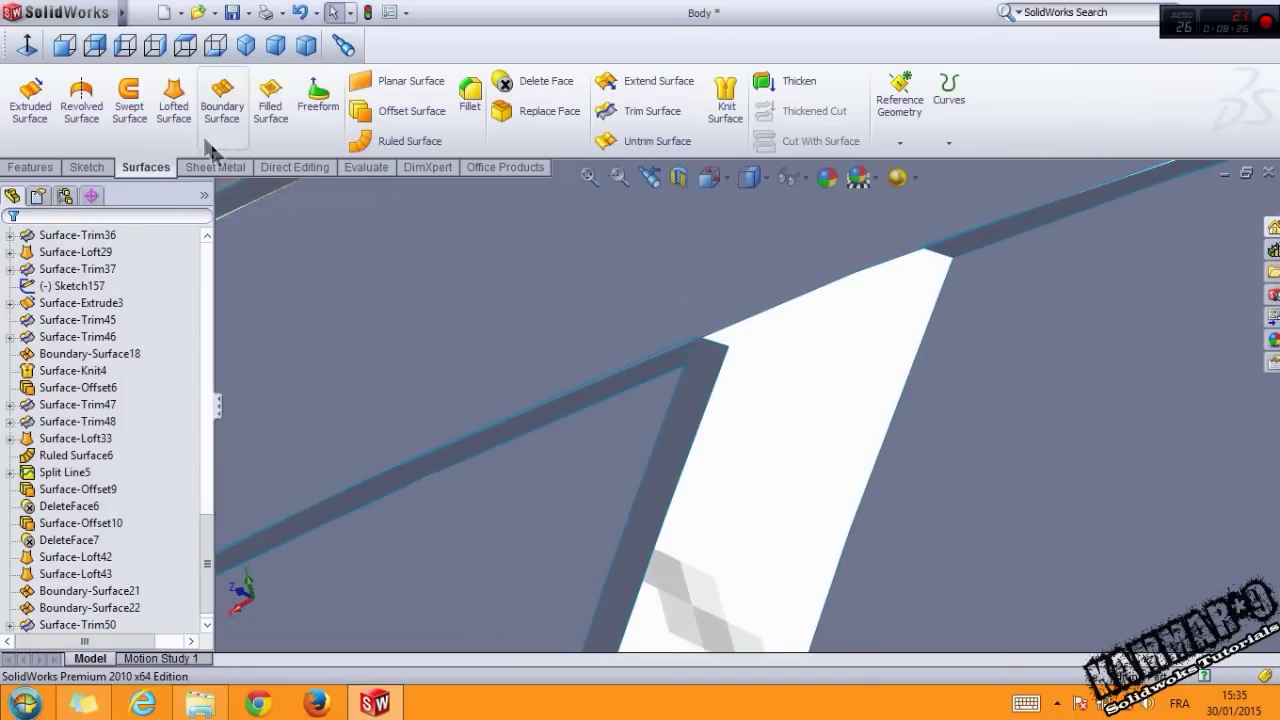
pyautogui.click(172, 100)
pyautogui.click(958, 252)
pyautogui.click(960, 252)
pyautogui.moveTo(928, 310)
pyautogui.mouseDown(button='middle')
pyautogui.moveTo(853, 405)
pyautogui.moveTo(732, 473)
pyautogui.moveTo(736, 445)
pyautogui.moveTo(756, 463)
pyautogui.mouseUp(button='middle')
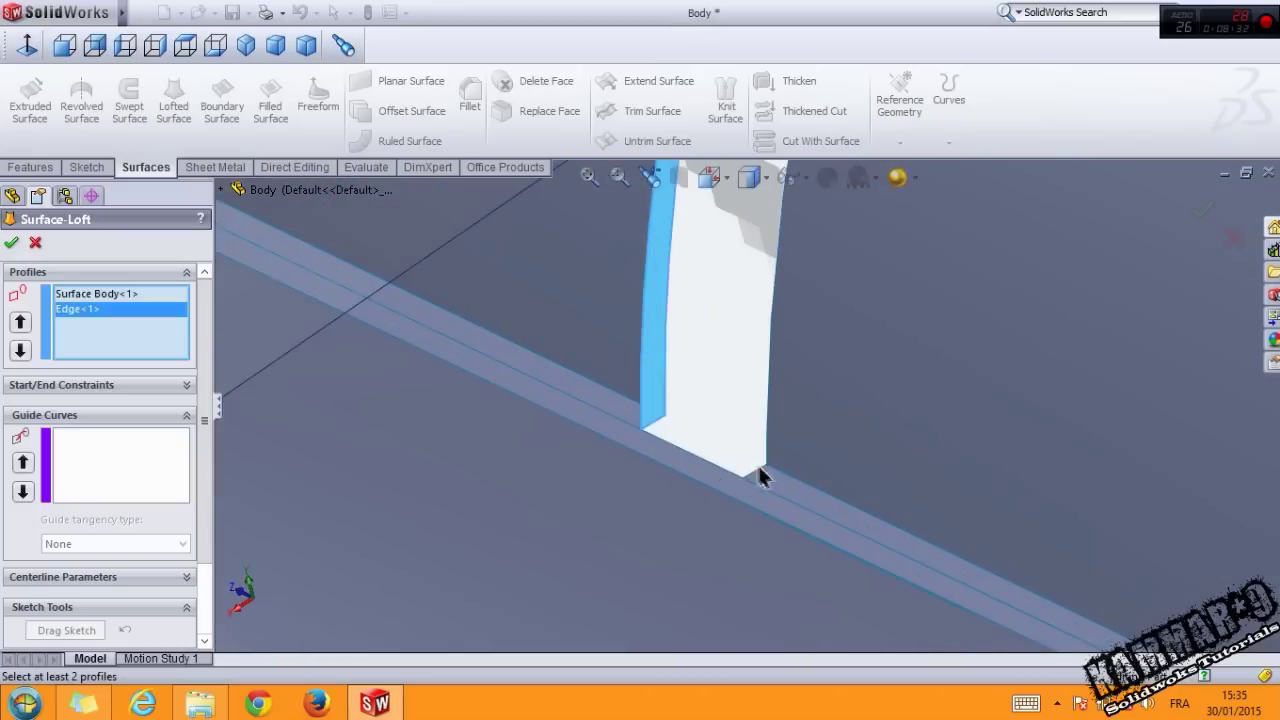
pyautogui.click(760, 467)
pyautogui.click(142, 470)
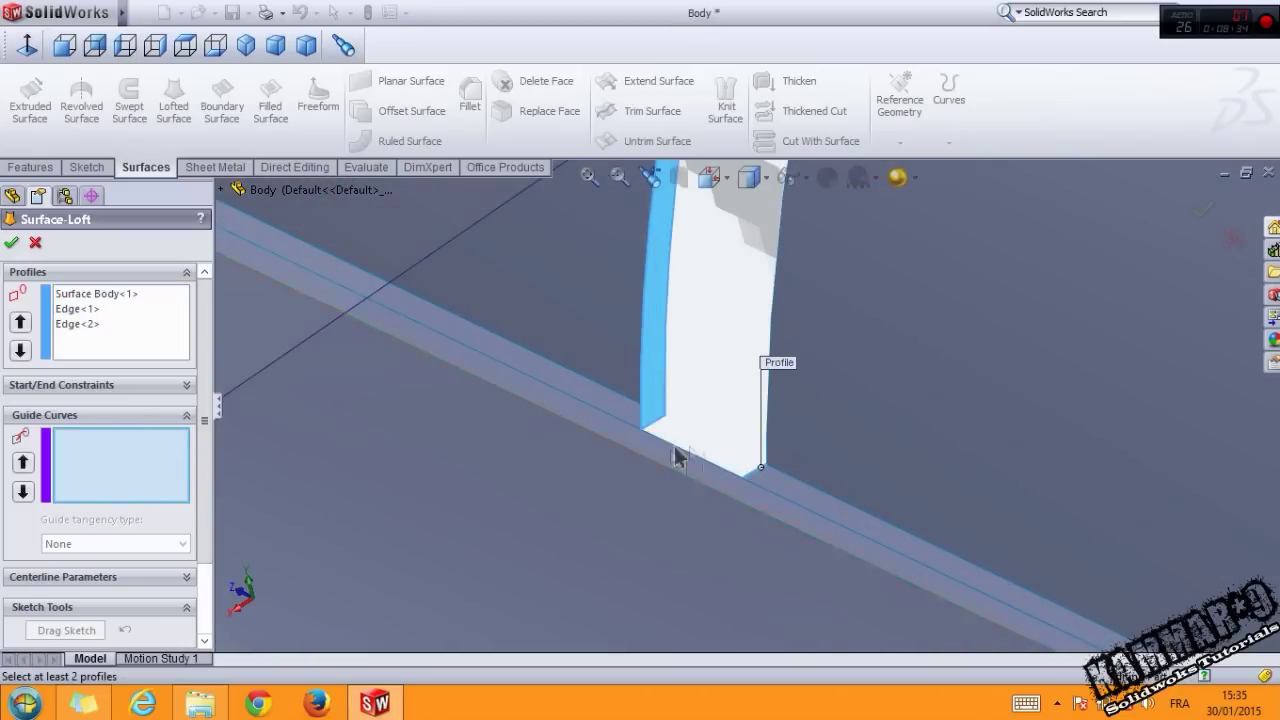
pyautogui.click(768, 425)
pyautogui.moveTo(680, 378)
pyautogui.mouseDown(button='middle')
pyautogui.moveTo(787, 252)
pyautogui.moveTo(722, 335)
pyautogui.mouseUp(button='middle')
pyautogui.scroll(-2, 722, 335)
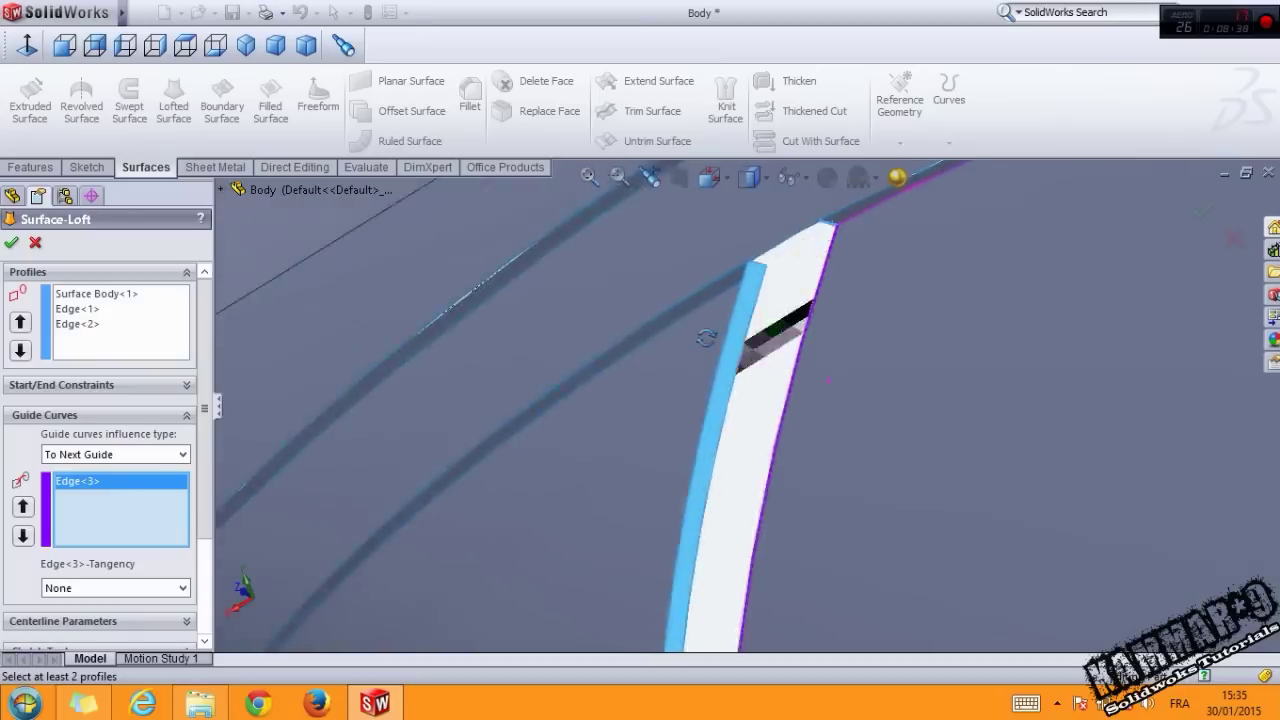
pyautogui.scroll(-2, 693, 343)
pyautogui.click(98, 292)
pyautogui.rightClick(84, 299)
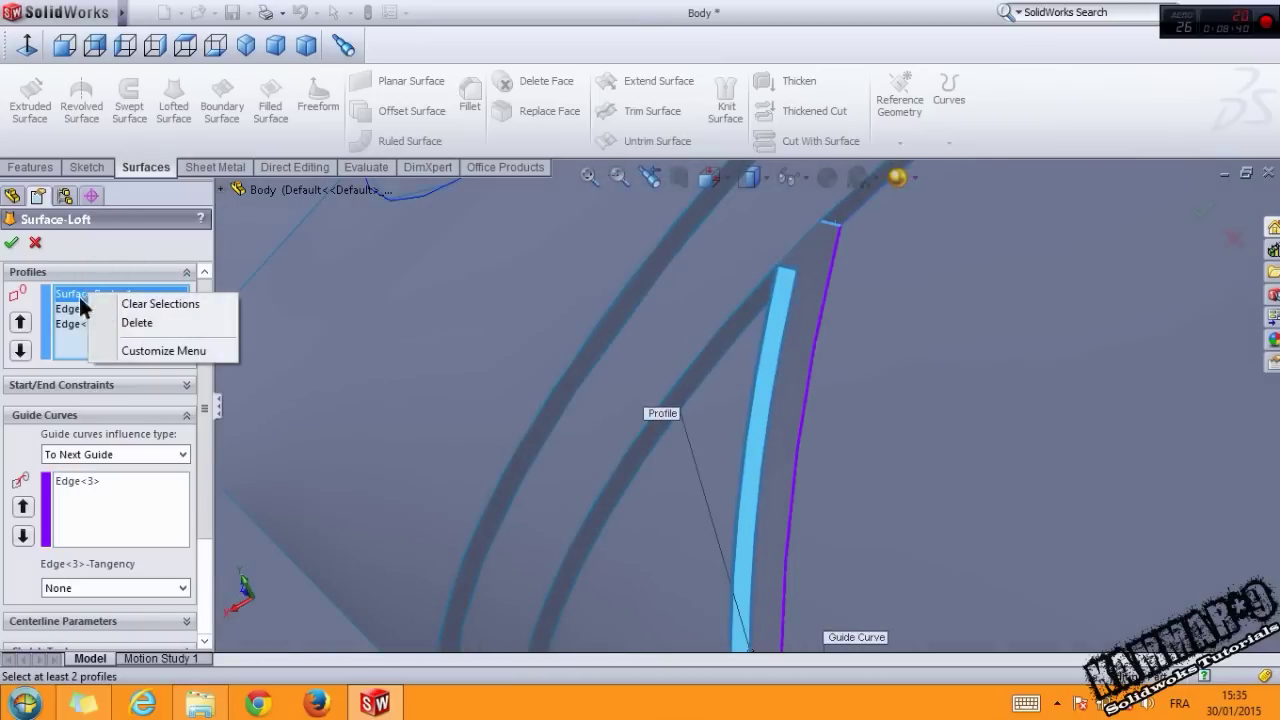
pyautogui.click(136, 322)
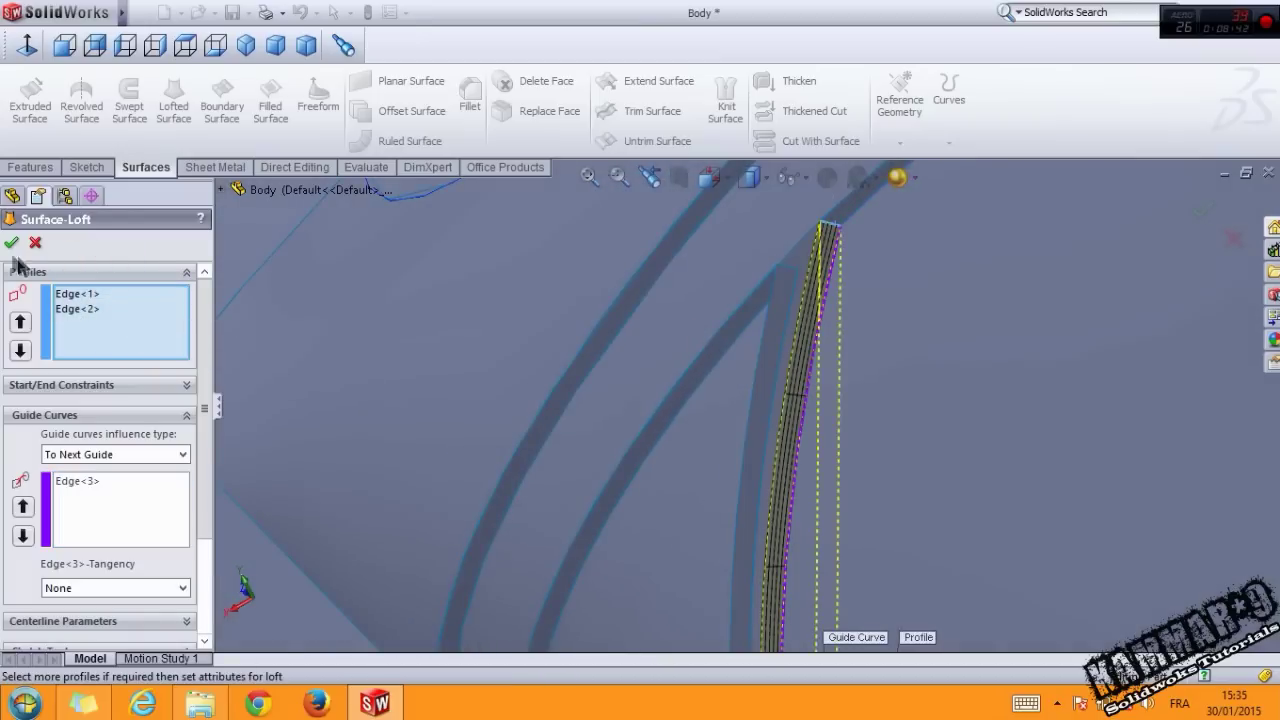
pyautogui.moveTo(783, 409)
pyautogui.mouseDown(button='middle')
pyautogui.moveTo(738, 510)
pyautogui.moveTo(777, 531)
pyautogui.moveTo(290, 254)
pyautogui.mouseUp(button='middle')
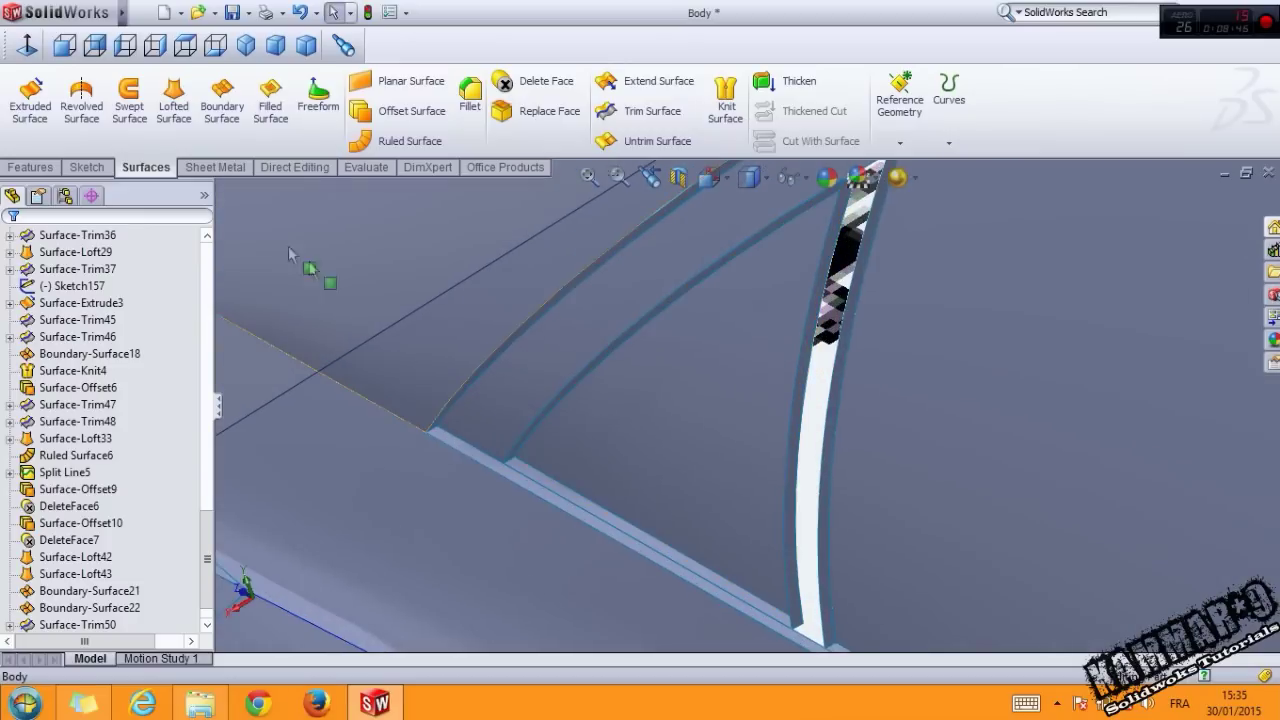
# Start a lofted surface, clear the preselected profiles, and pick the two base edges as profiles.
pyautogui.click(176, 115)
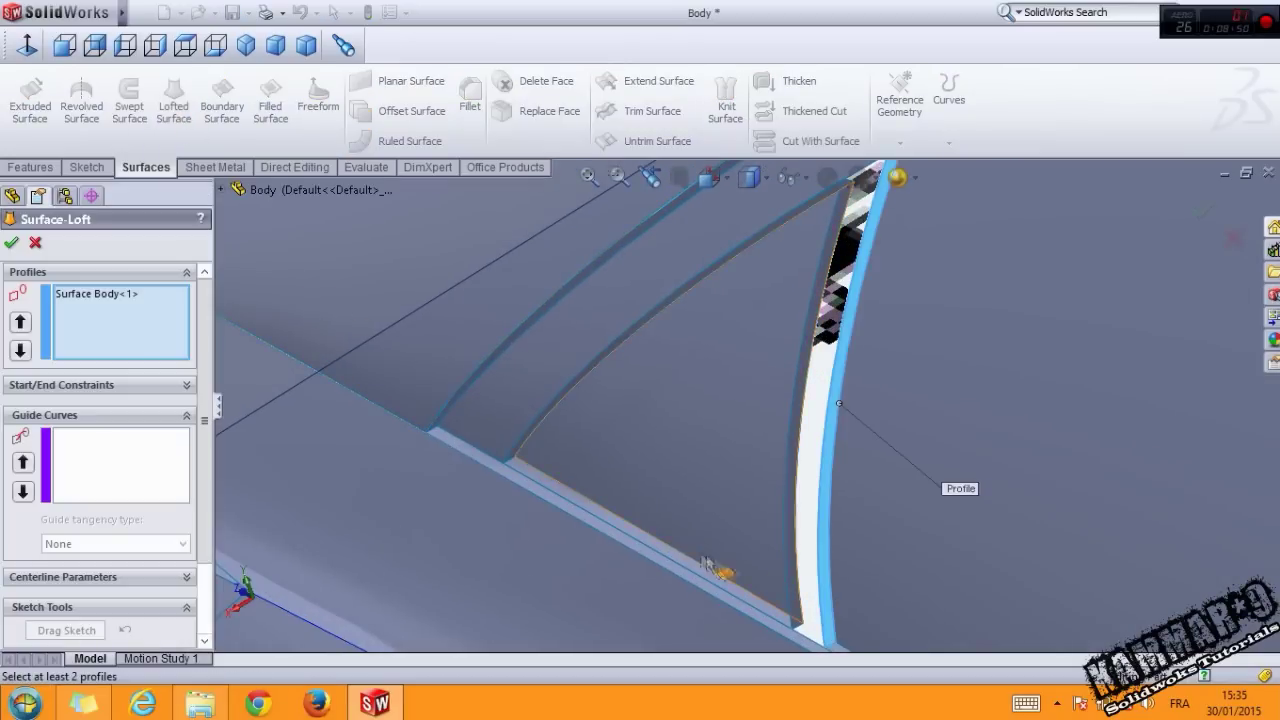
pyautogui.scroll(-3, 825, 578)
pyautogui.rightClick(140, 318)
pyautogui.click(200, 333)
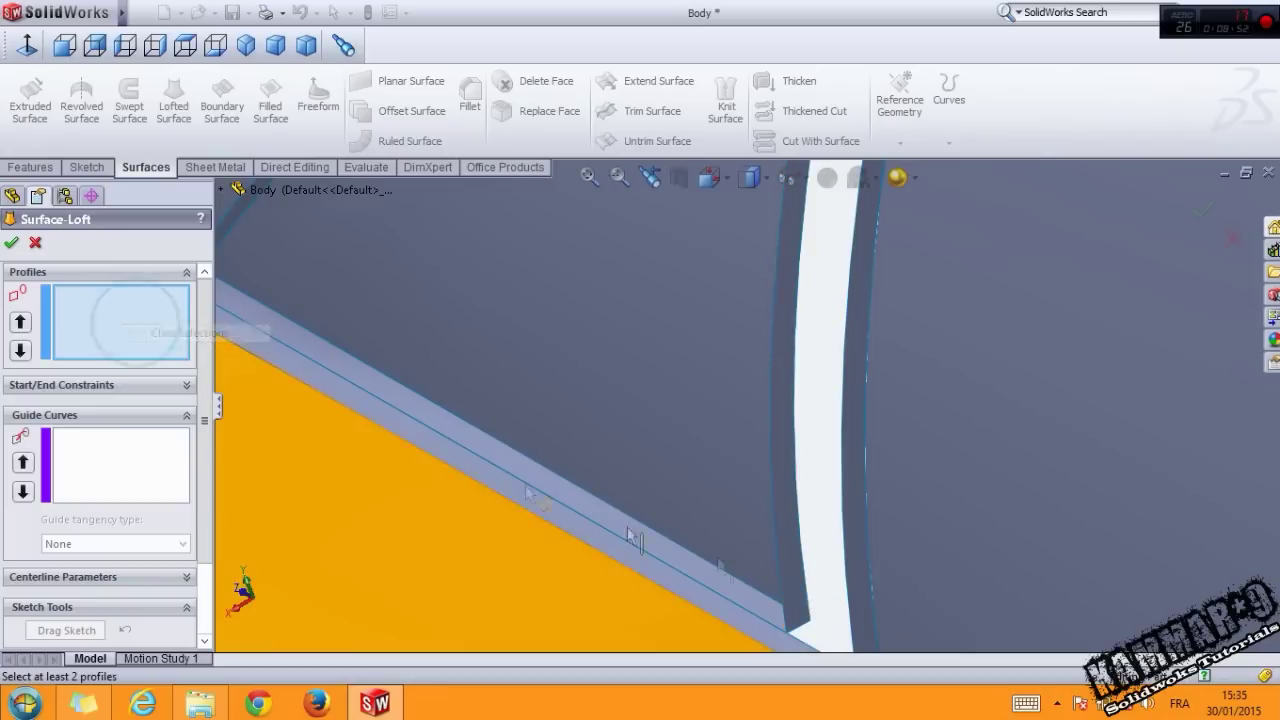
pyautogui.click(848, 576)
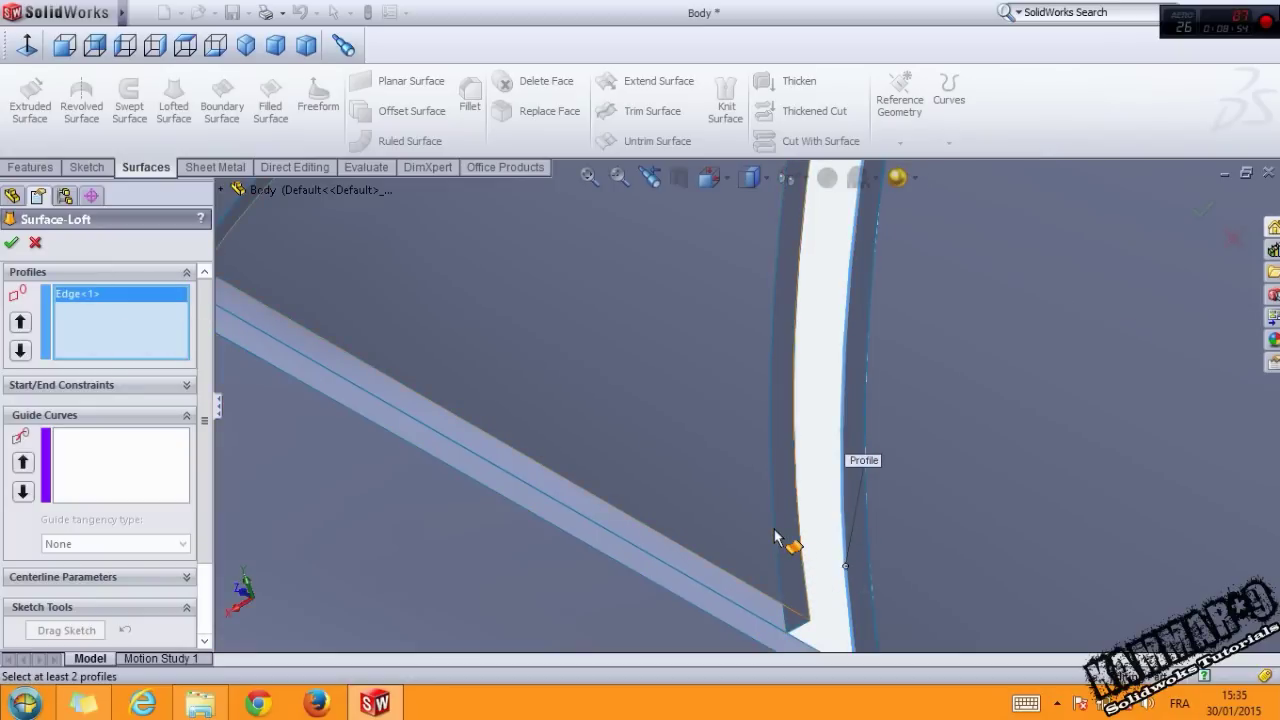
pyautogui.click(777, 535)
# Add the beam-side and top edges as guide curves and accept the first filler loft.
pyautogui.click(171, 486)
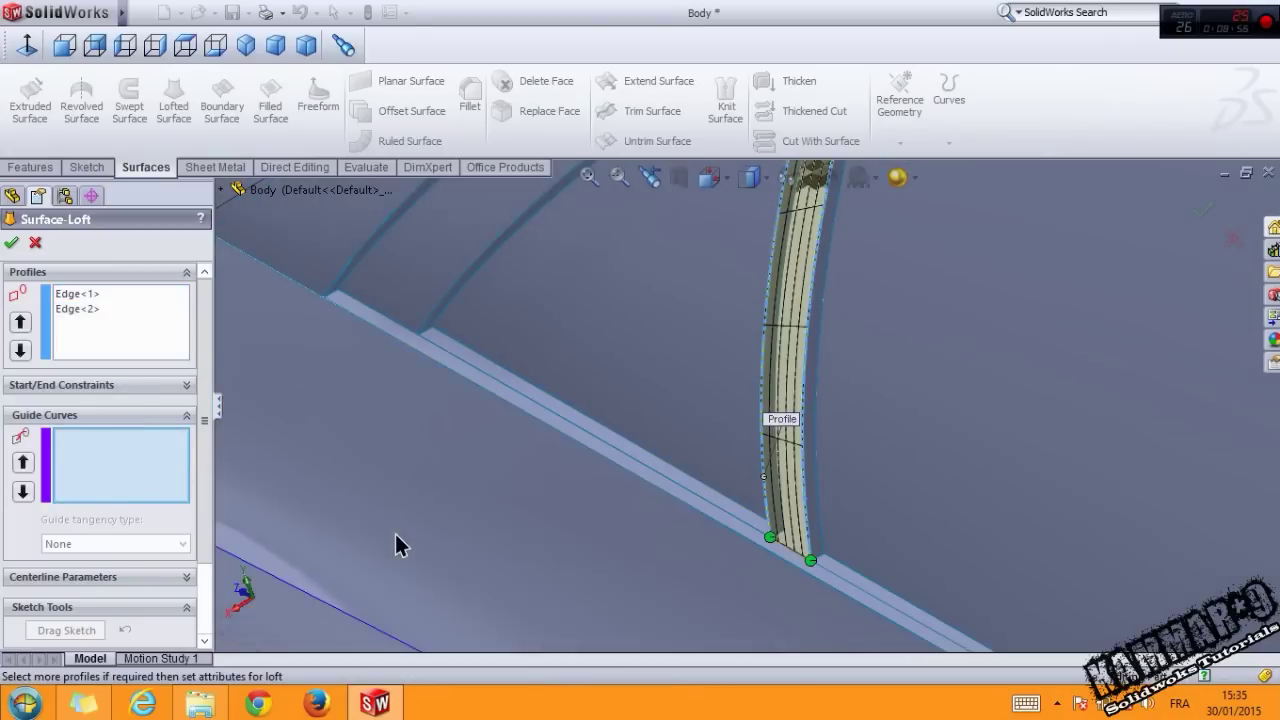
pyautogui.moveTo(394, 543); pyautogui.dragTo(796, 556, button='middle')
pyautogui.scroll(-4, 797, 557)
pyautogui.click(799, 500)
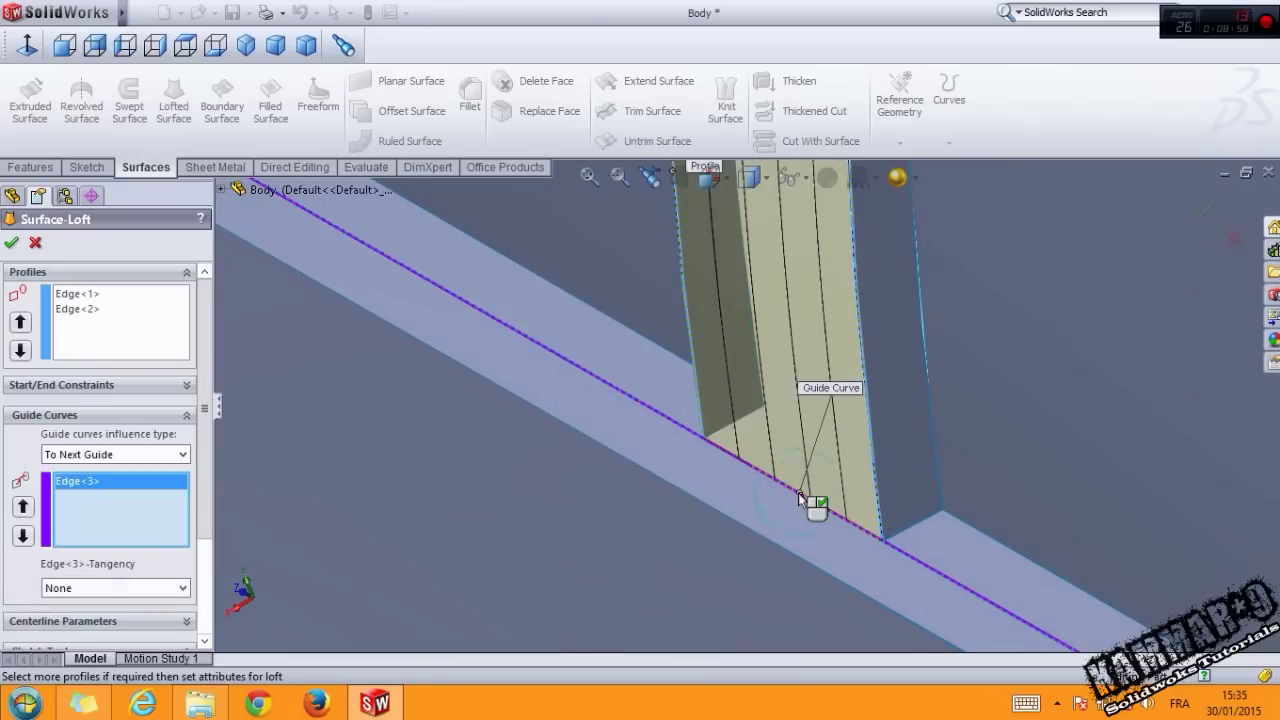
pyautogui.scroll(5, 808, 500)
pyautogui.scroll(-1, 760, 270)
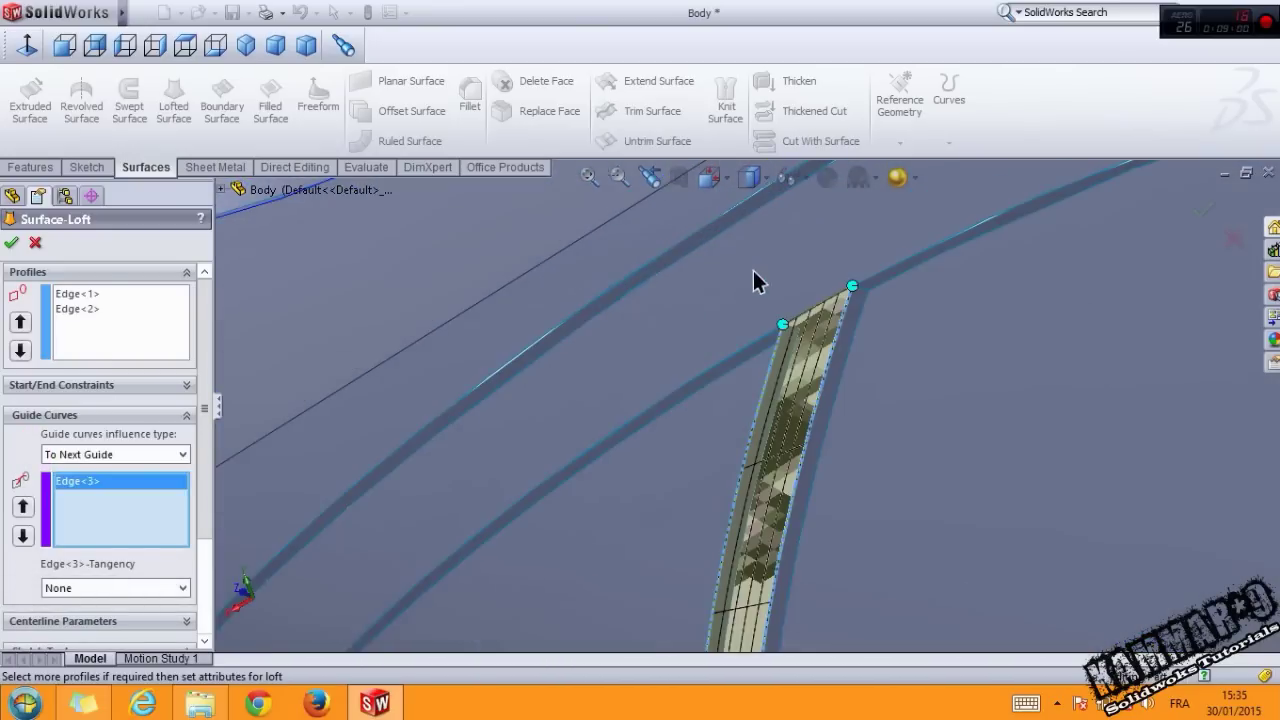
pyautogui.scroll(-1, 790, 325)
pyautogui.scroll(-1, 783, 400)
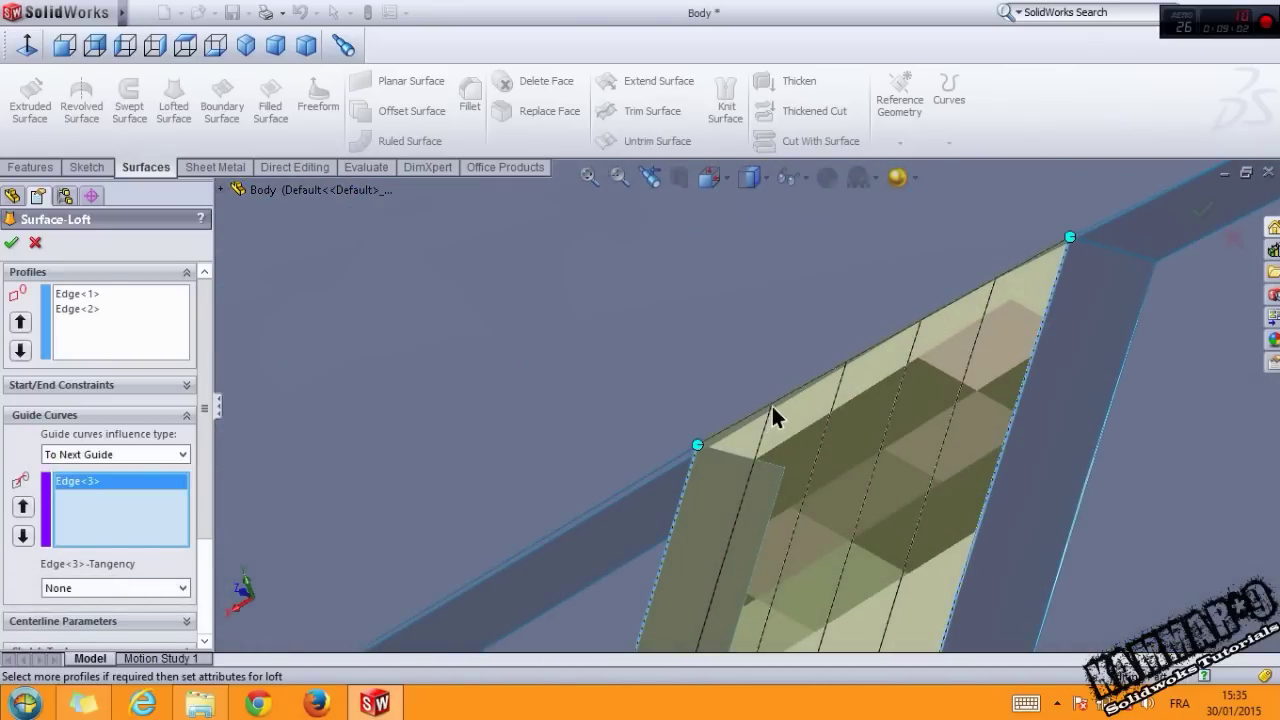
pyautogui.click(843, 362)
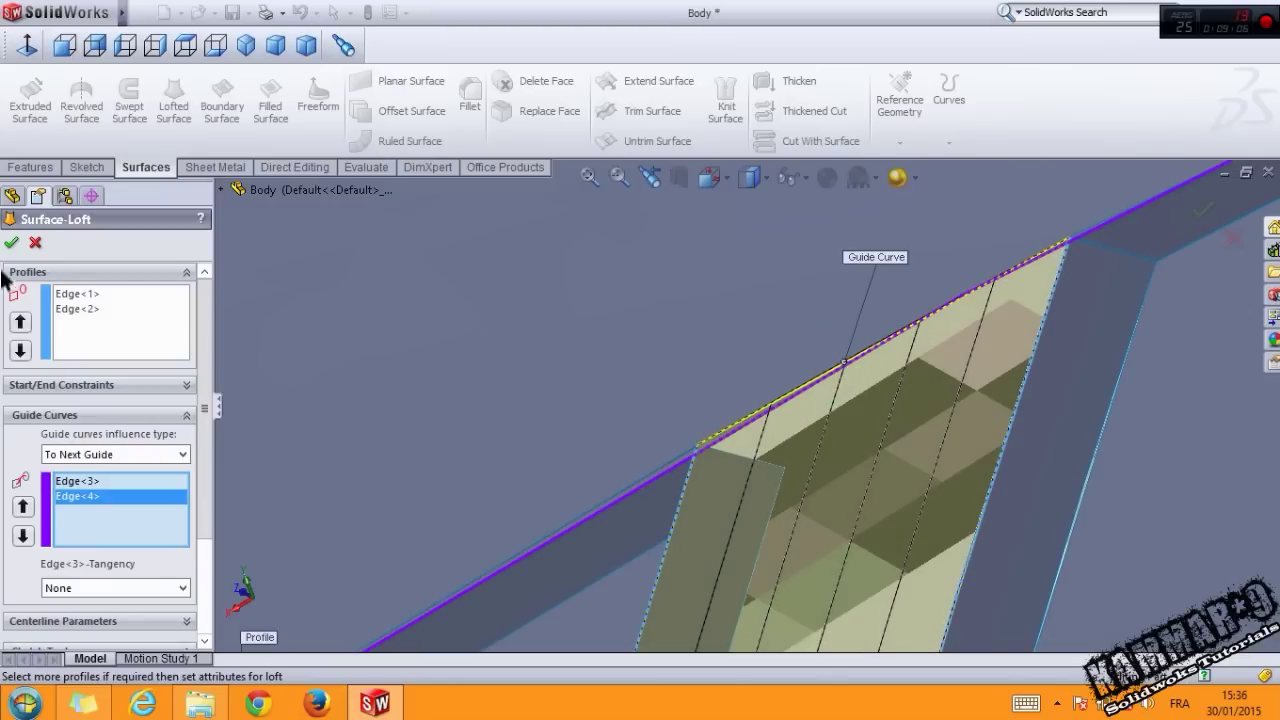
pyautogui.click(14, 242)
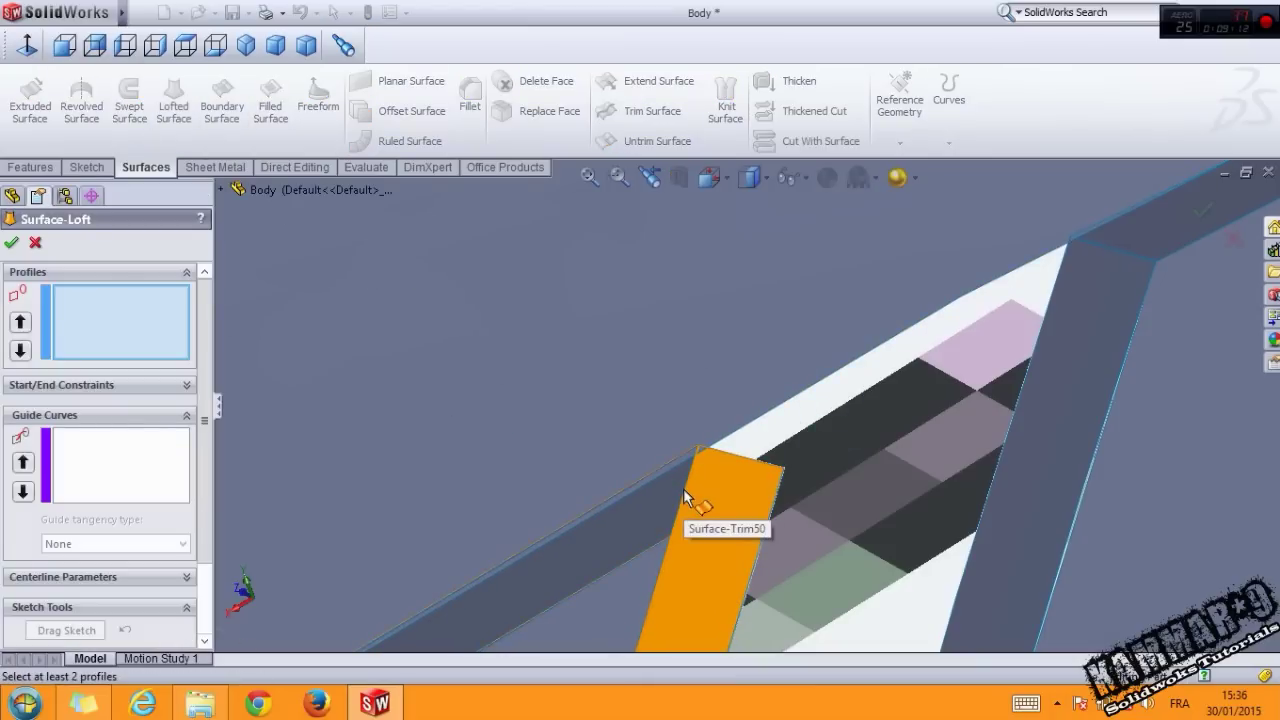
# Loft a second filler surface between two opposite edges, guided by the top edge.
pyautogui.click(668, 545)
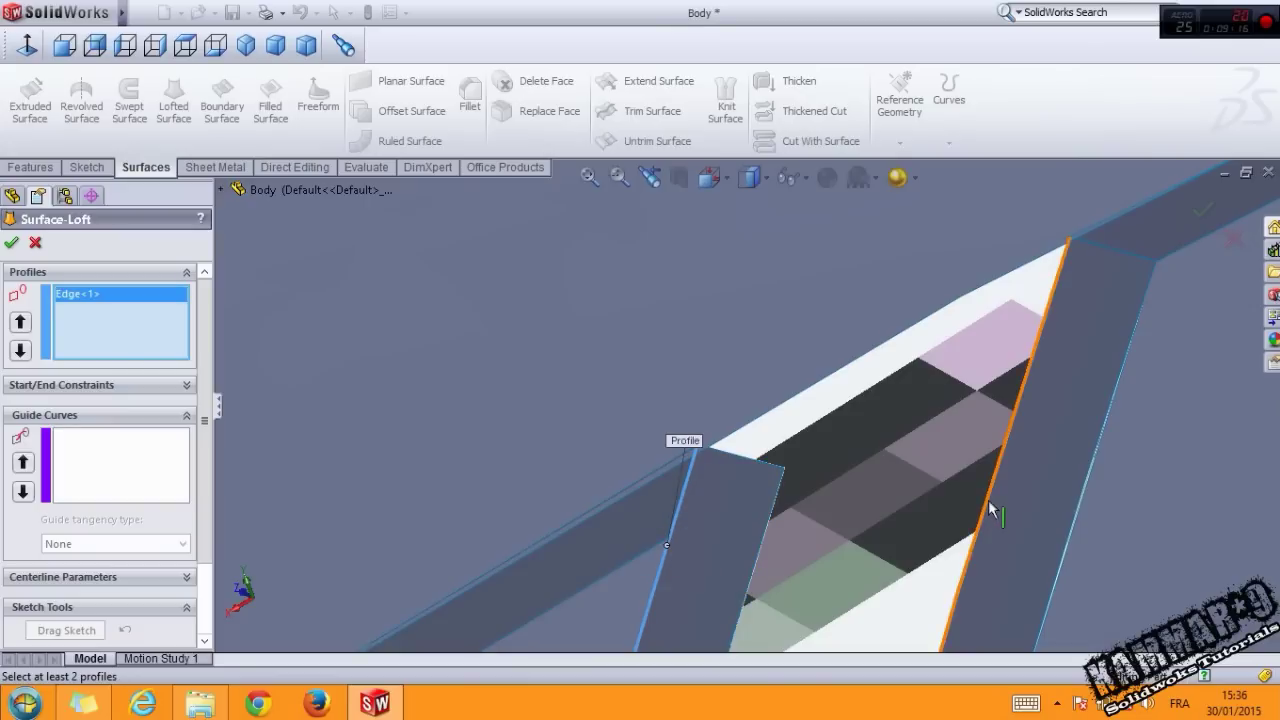
pyautogui.click(988, 505)
pyautogui.click(131, 478)
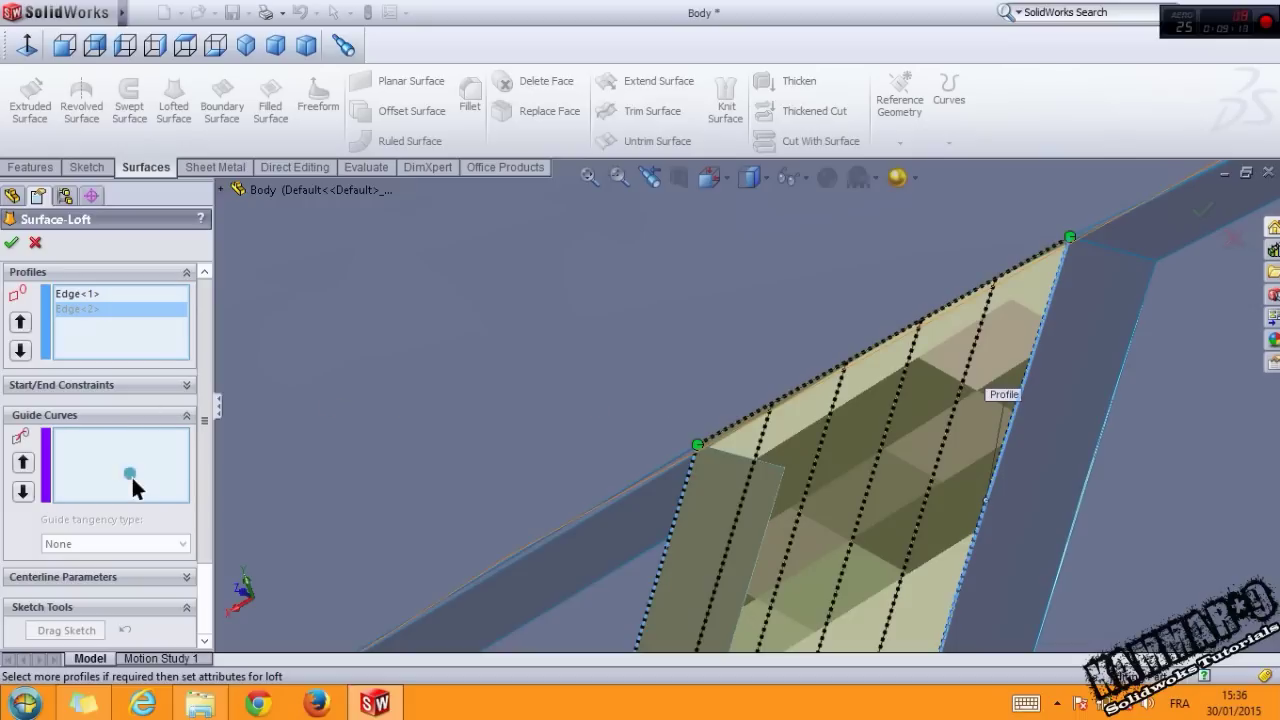
pyautogui.click(857, 363)
pyautogui.moveTo(840, 448); pyautogui.dragTo(783, 521, button='middle')
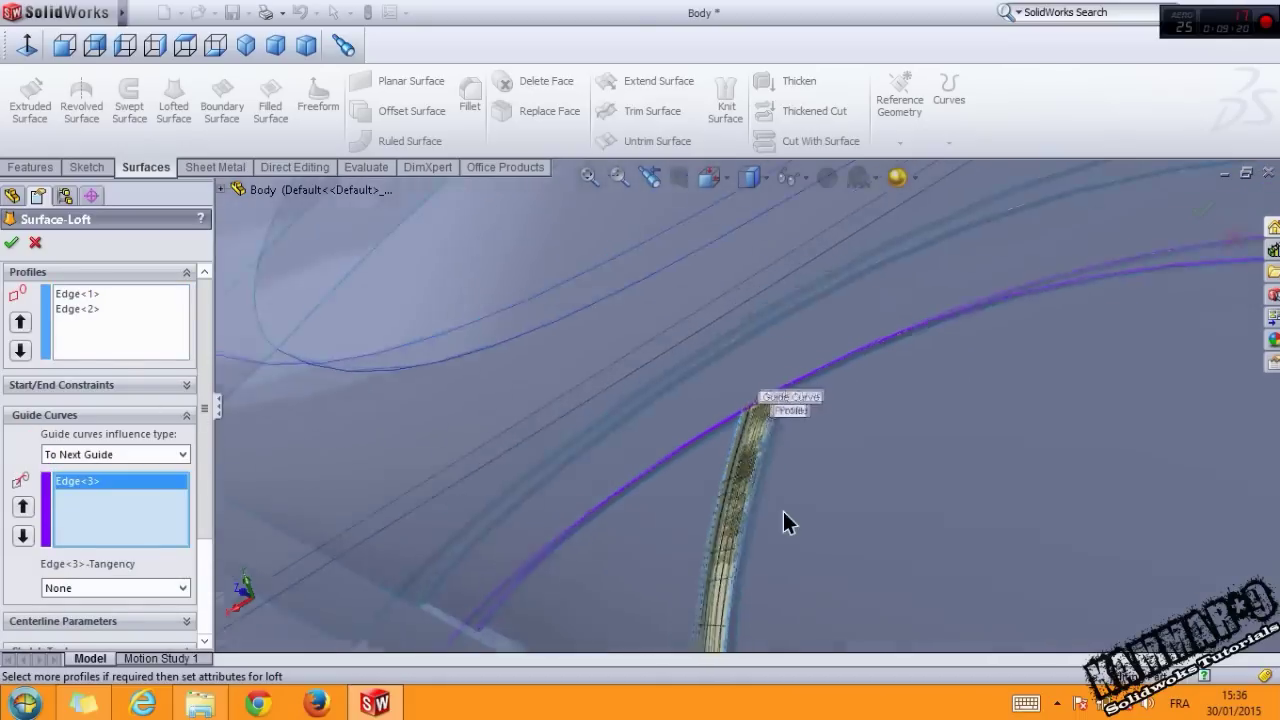
pyautogui.scroll(-3, 729, 586)
pyautogui.scroll(-2, 745, 588)
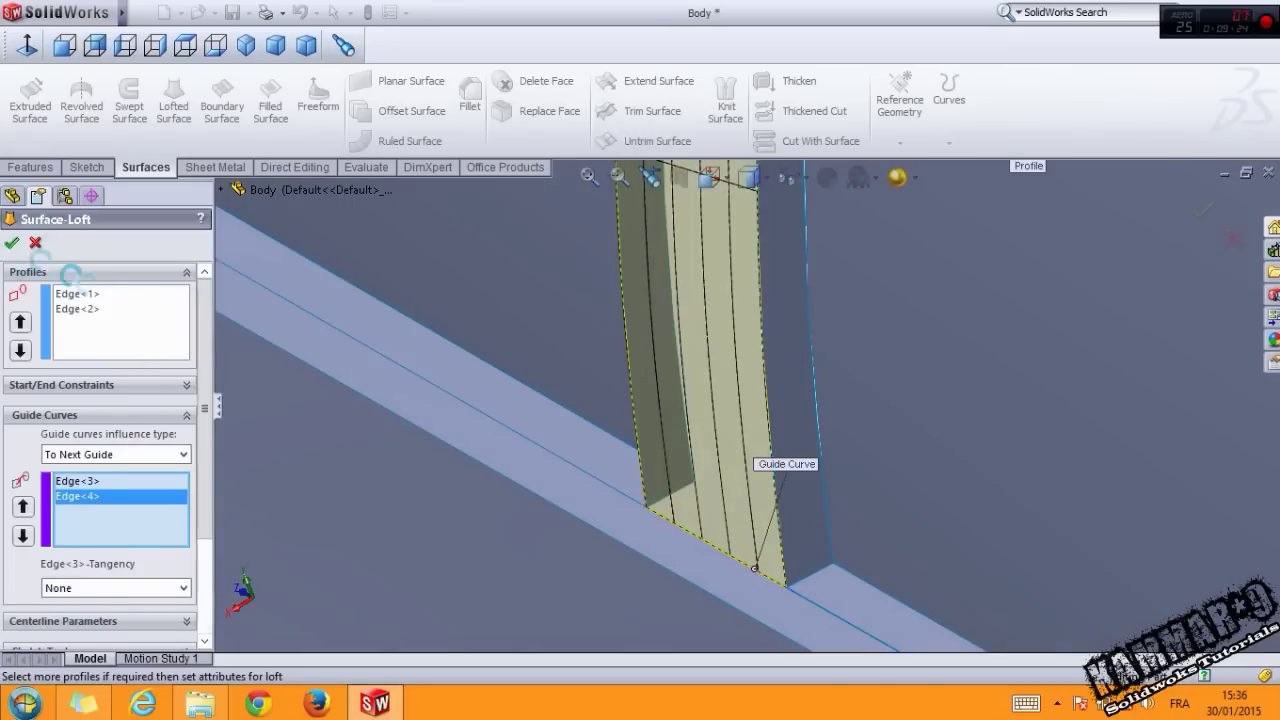
pyautogui.press('Return')
pyautogui.scroll(-3, 693, 475)
pyautogui.scroll(-3, 723, 462)
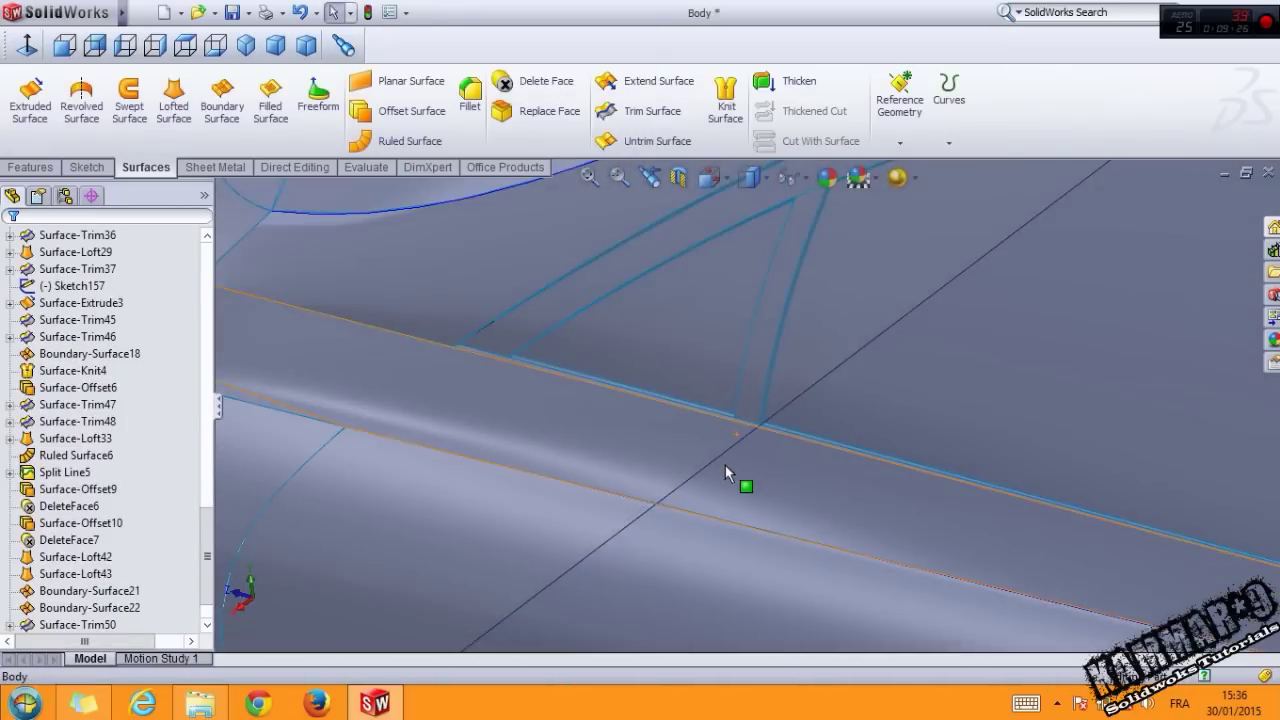
pyautogui.scroll(5, 725, 464)
pyautogui.scroll(2, 774, 465)
pyautogui.scroll(2, 994, 437)
pyautogui.scroll(-5, 903, 491)
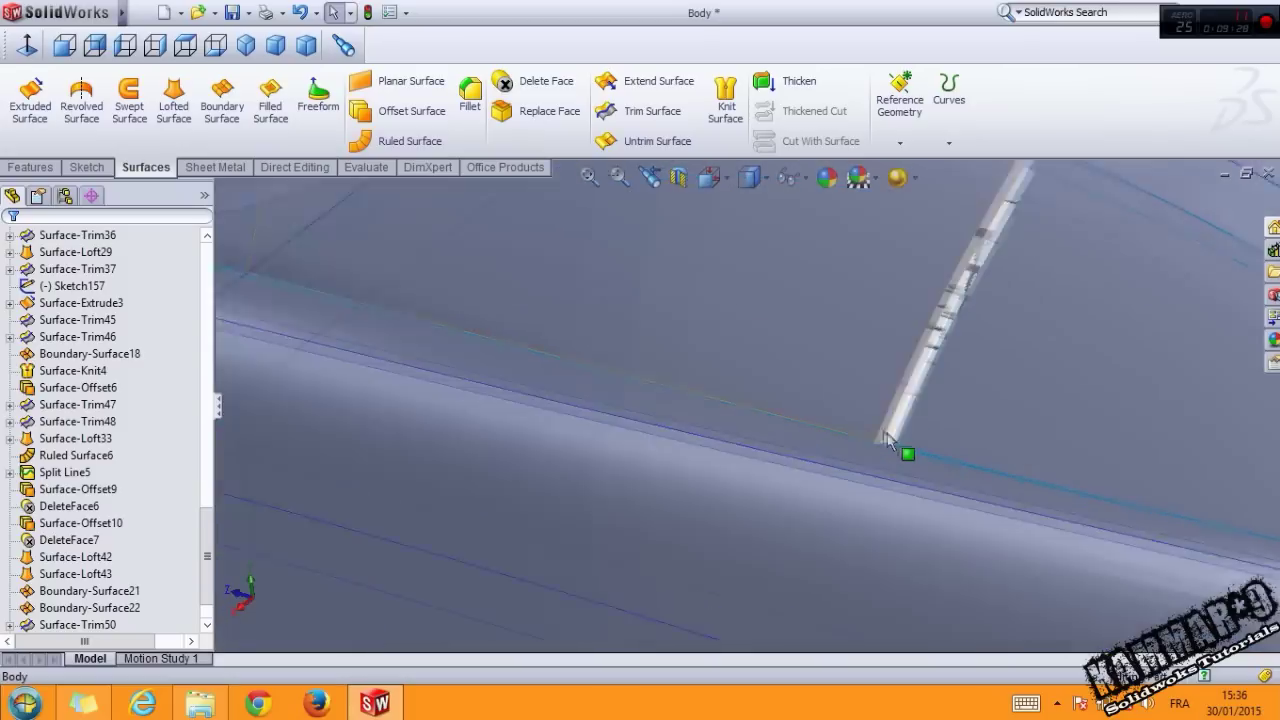
pyautogui.scroll(-2, 880, 444)
pyautogui.scroll(-2, 856, 452)
pyautogui.scroll(-2, 830, 420)
pyautogui.scroll(-2, 810, 400)
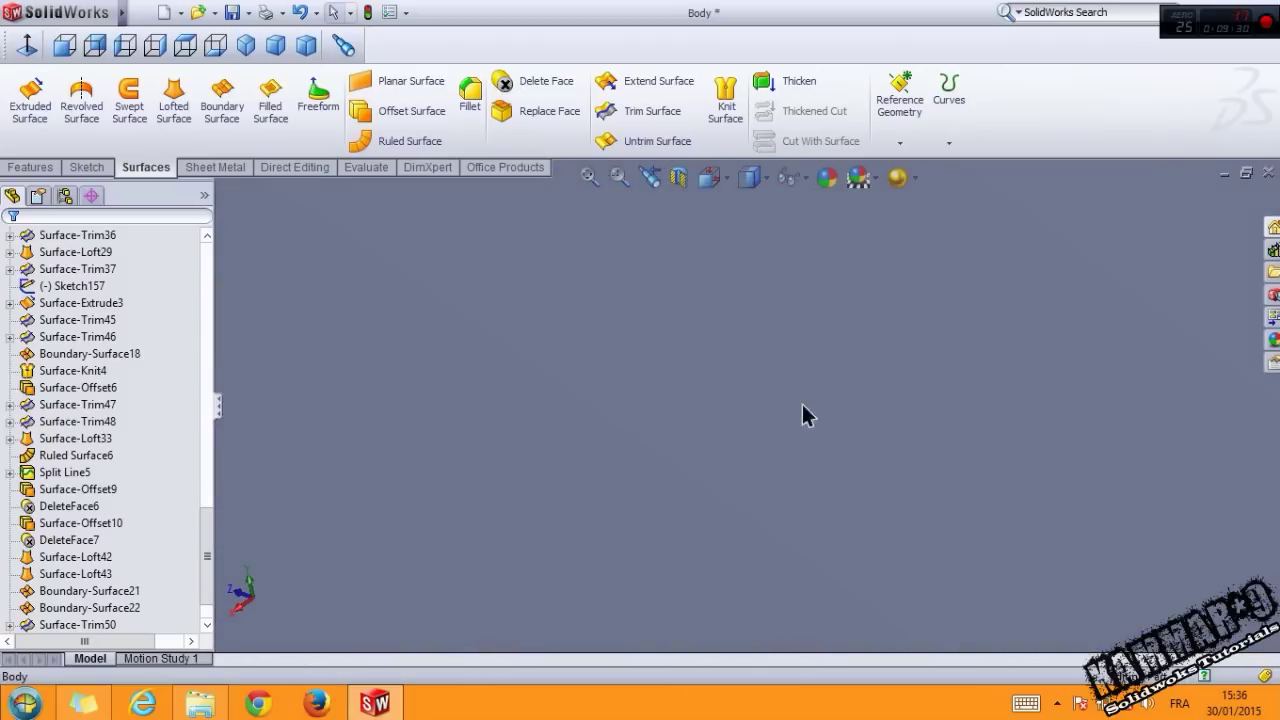
pyautogui.click(275, 47)
pyautogui.scroll(-3, 686, 408)
pyautogui.scroll(-3, 700, 432)
pyautogui.scroll(-2, 699, 432)
pyautogui.scroll(-2, 729, 425)
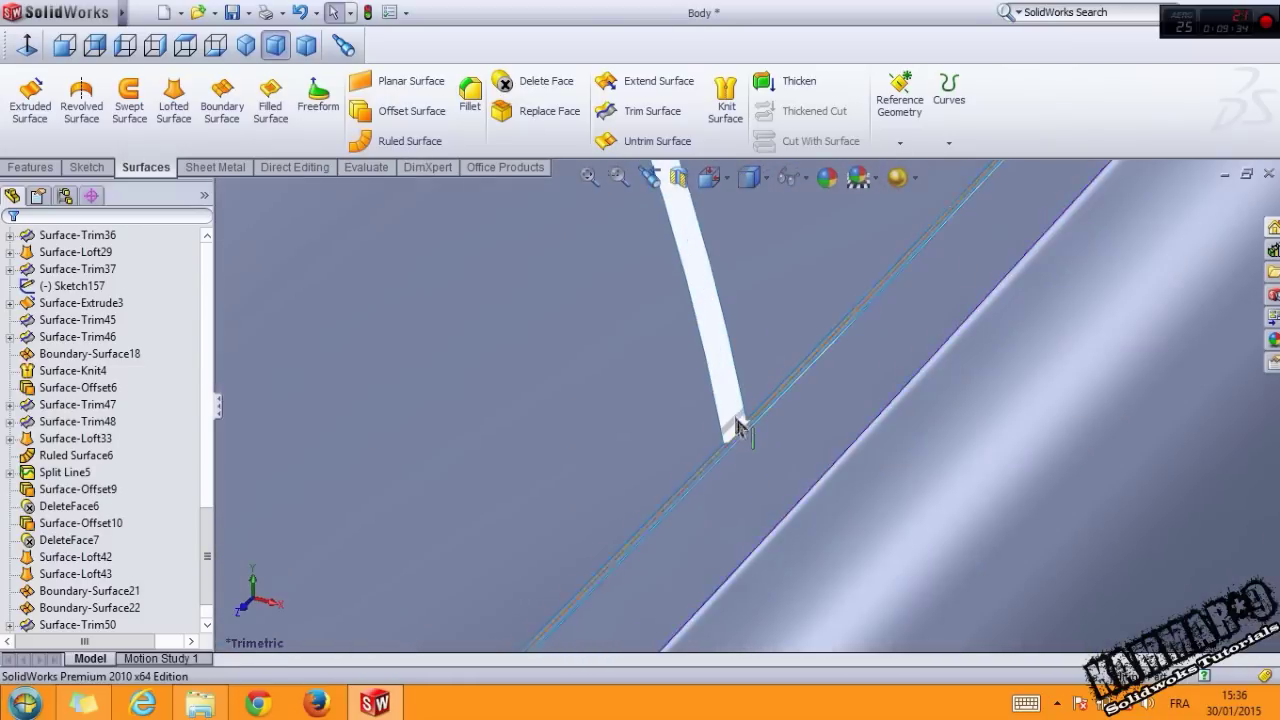
pyautogui.scroll(-2, 688, 420)
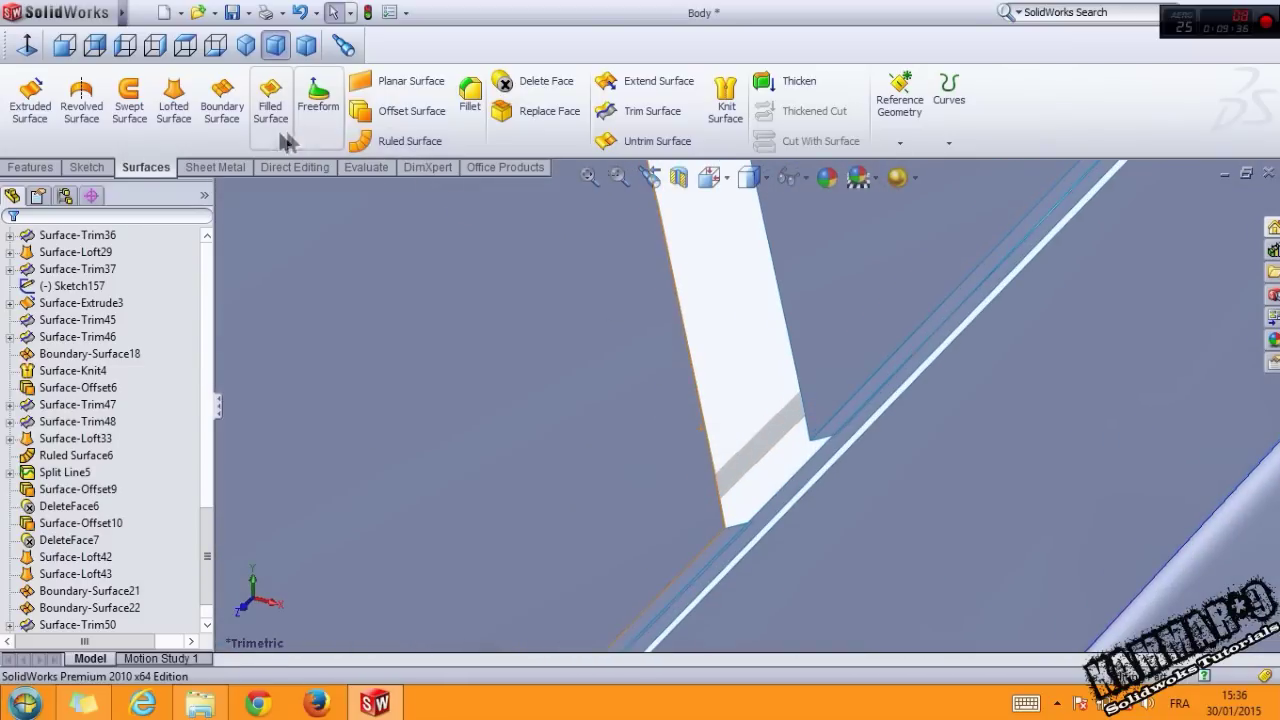
pyautogui.click(175, 110)
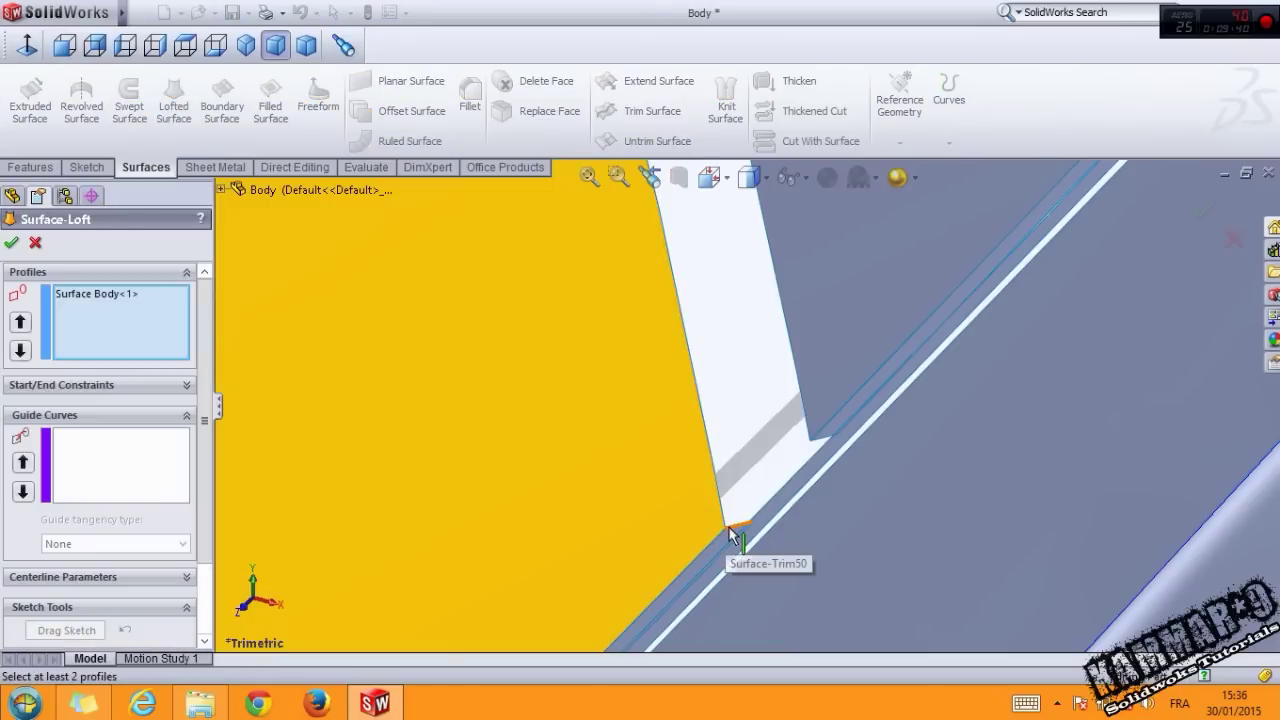
# Loft a surface from the strip's edge to a second edge, guided by the strip's long edge.
pyautogui.click(731, 533)
pyautogui.rightClick(101, 318)
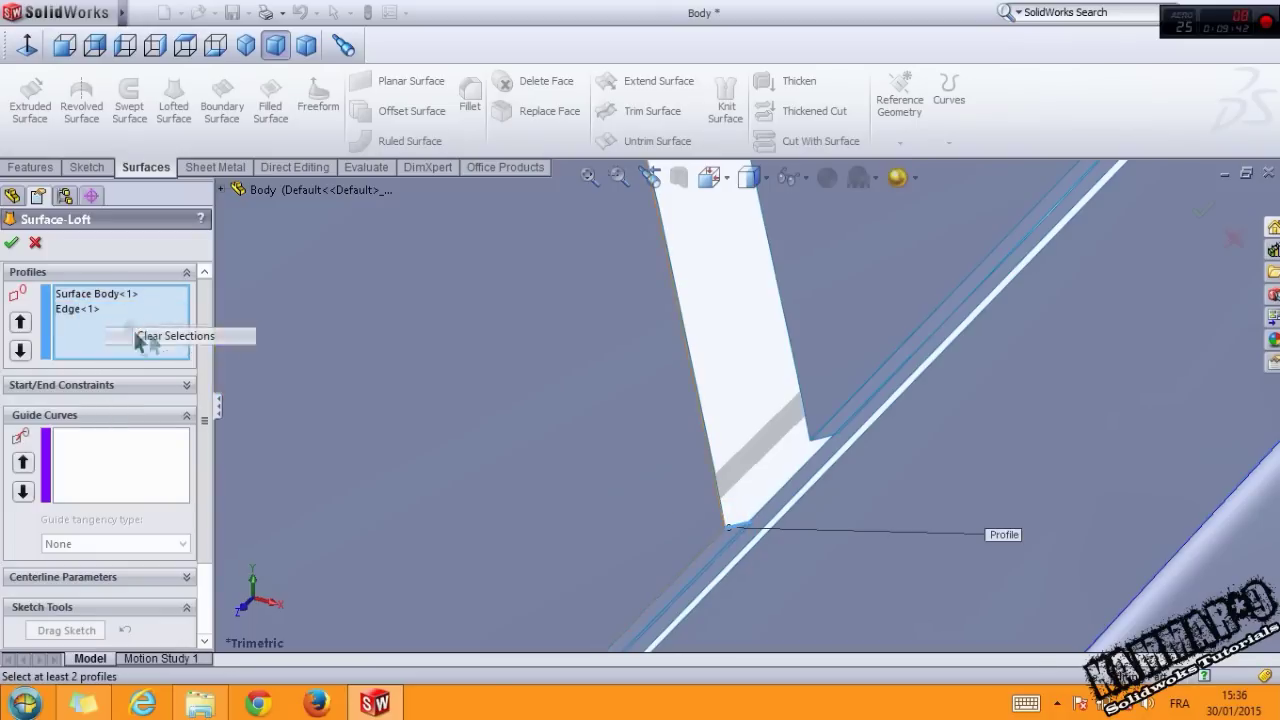
pyautogui.click(170, 334)
pyautogui.click(737, 530)
pyautogui.scroll(3, 757, 428)
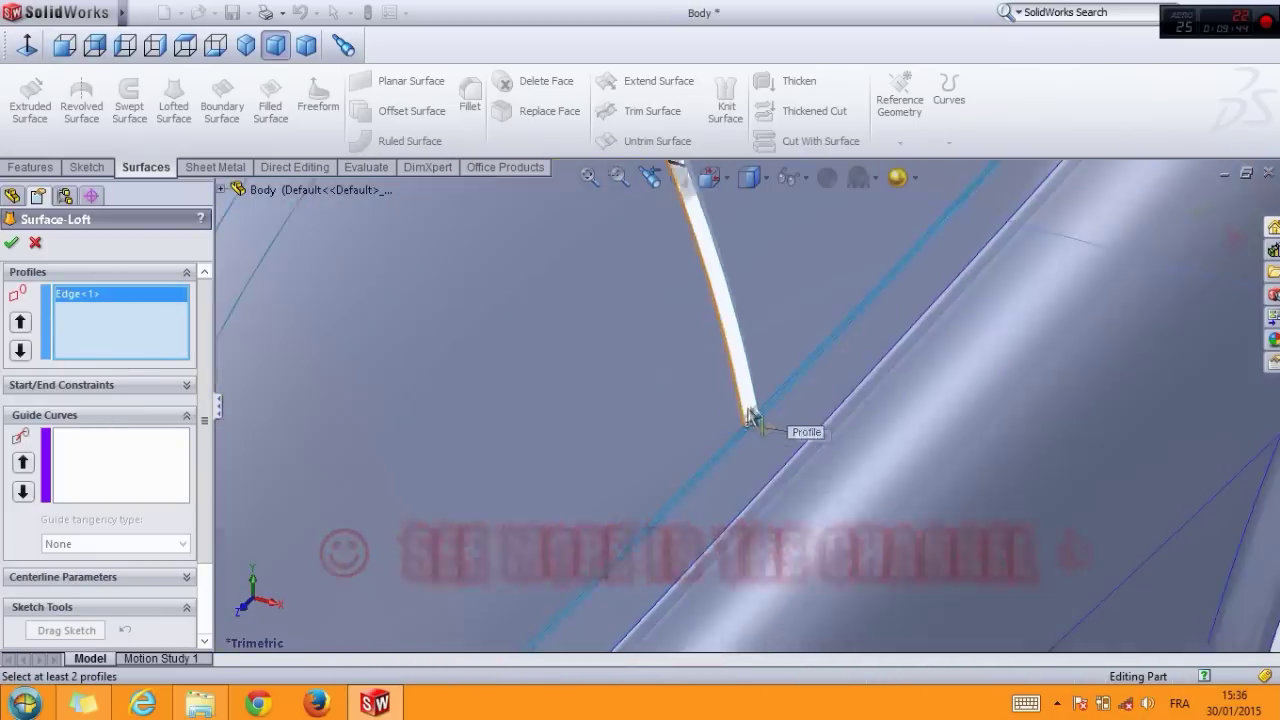
pyautogui.scroll(-5, 672, 250)
pyautogui.scroll(-3, 672, 250)
pyautogui.scroll(-3, 737, 286)
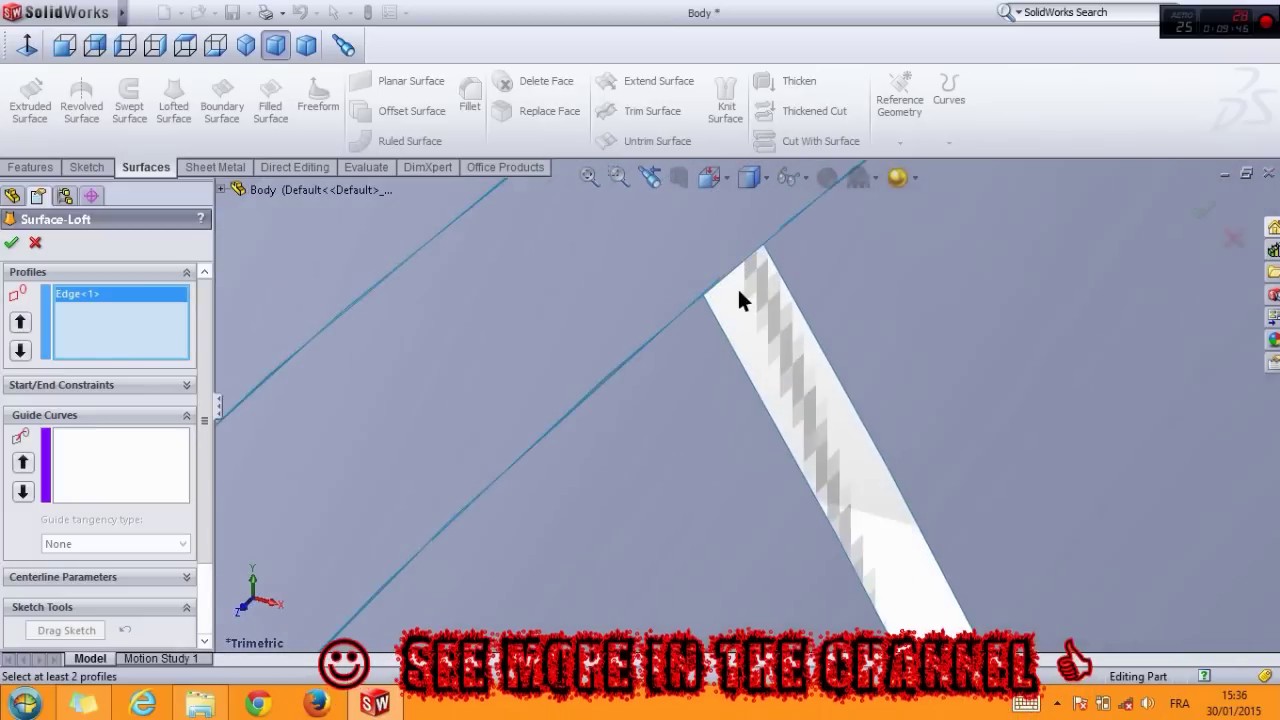
pyautogui.scroll(-2, 737, 286)
pyautogui.scroll(2, 730, 293)
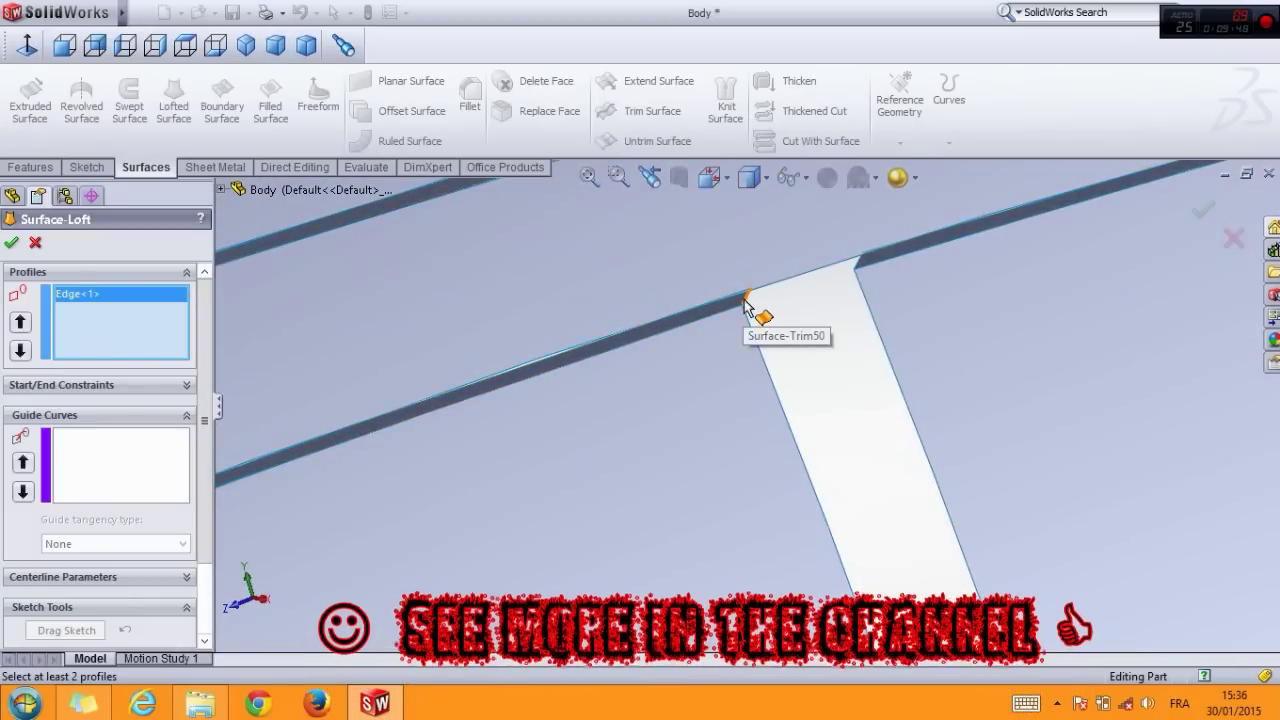
pyautogui.click(746, 299)
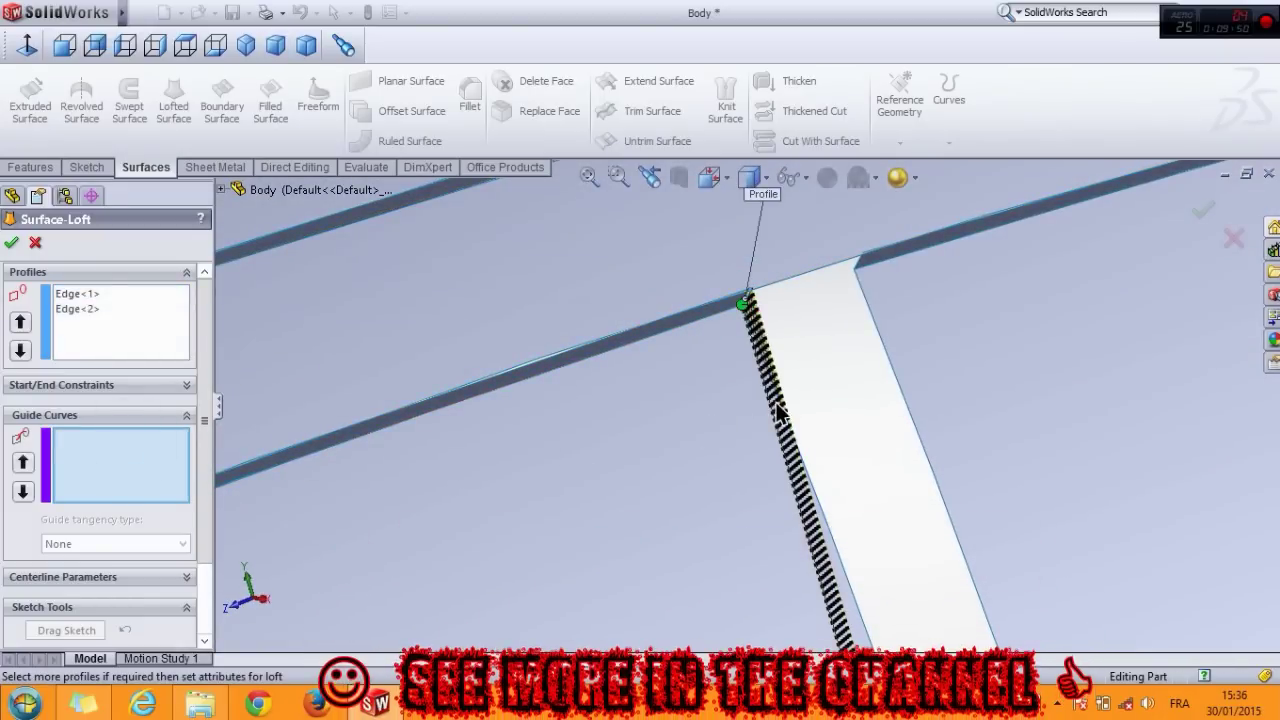
pyautogui.click(780, 406)
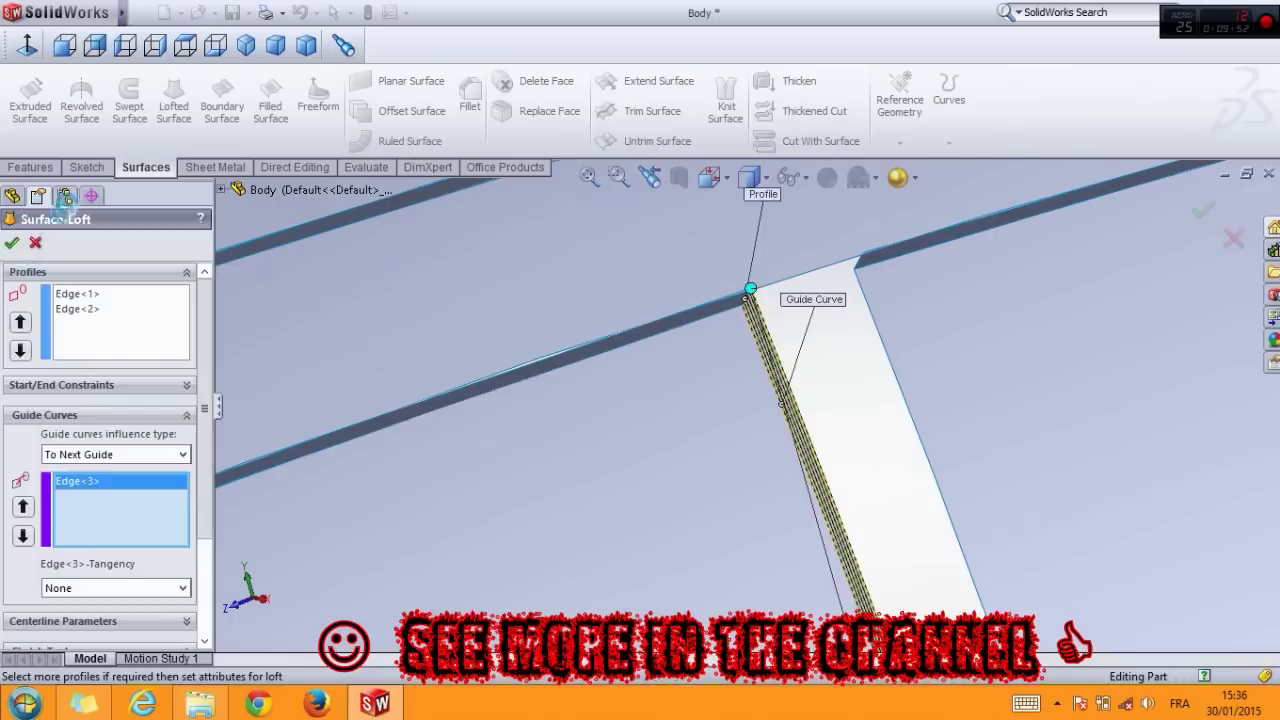
pyautogui.click(35, 242)
pyautogui.press('Return')
# Begin a new loft with the strip's base edge and the body edge as profiles.
pyautogui.click(871, 277)
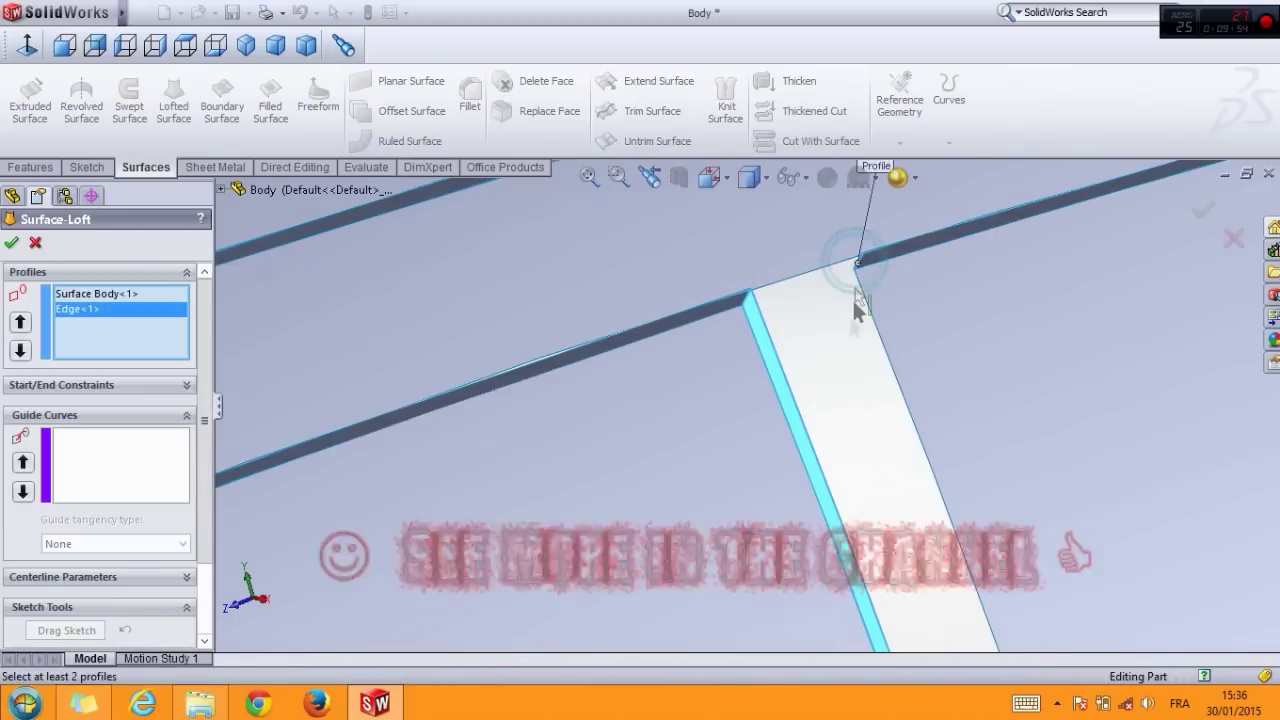
pyautogui.scroll(5, 825, 501)
pyautogui.click(818, 550)
pyautogui.scroll(-3, 818, 550)
pyautogui.scroll(-3, 765, 525)
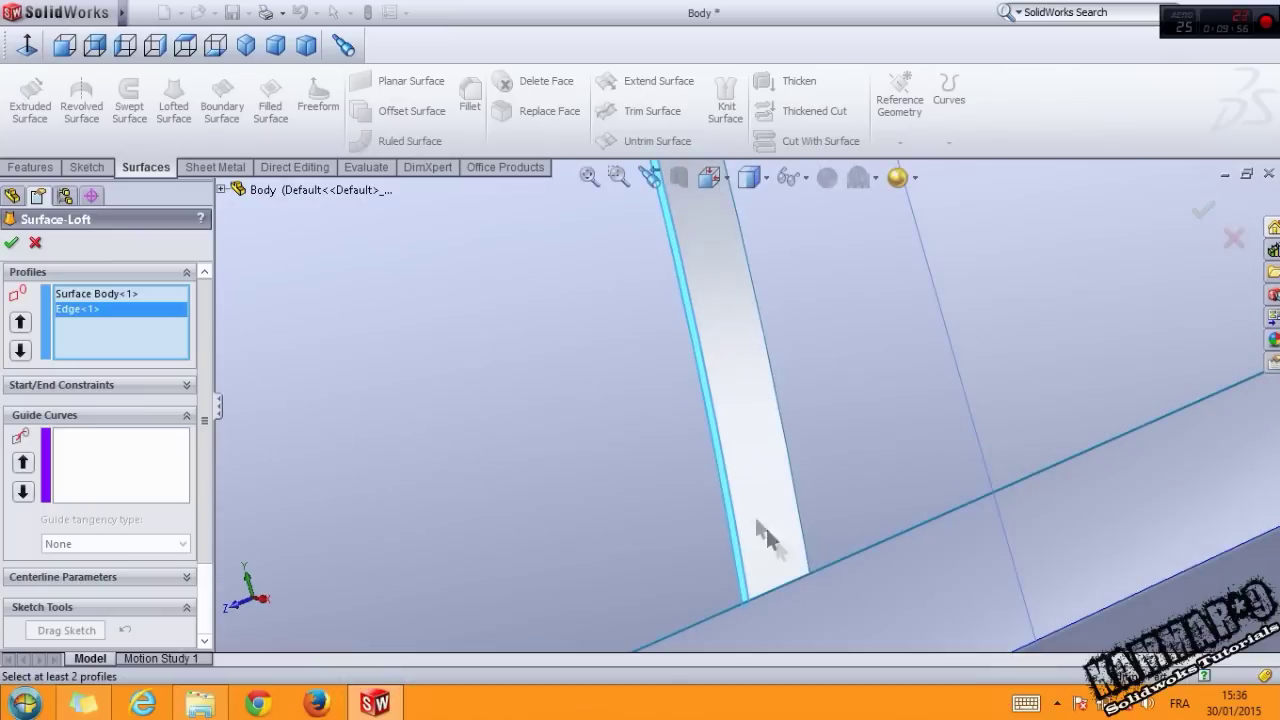
pyautogui.moveTo(773, 507)
pyautogui.mouseDown(button='middle')
pyautogui.moveTo(780, 522)
pyautogui.moveTo(873, 506)
pyautogui.moveTo(923, 586)
pyautogui.mouseUp(button='middle')
pyautogui.scroll(3, 780, 522)
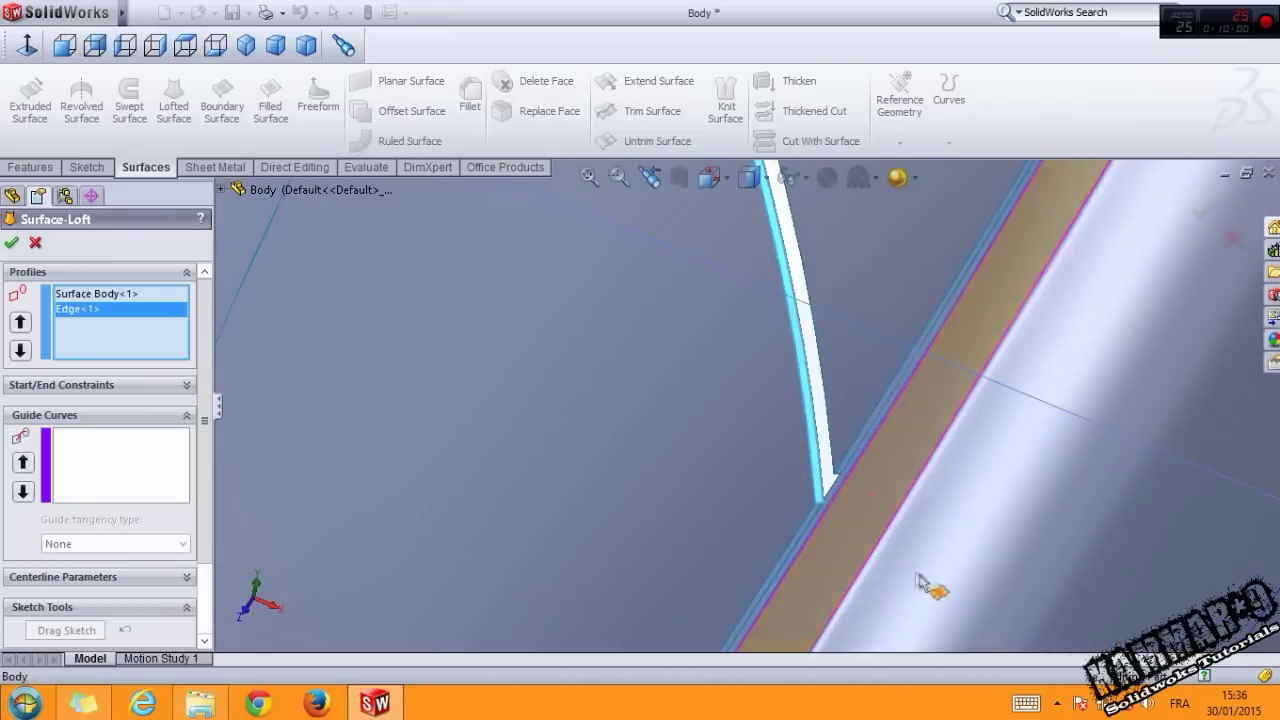
pyautogui.click(836, 472)
# Add the strip's side edge as a guide, remove Surface Body<1> from profiles, and confirm.
pyautogui.click(114, 460)
pyautogui.click(829, 428)
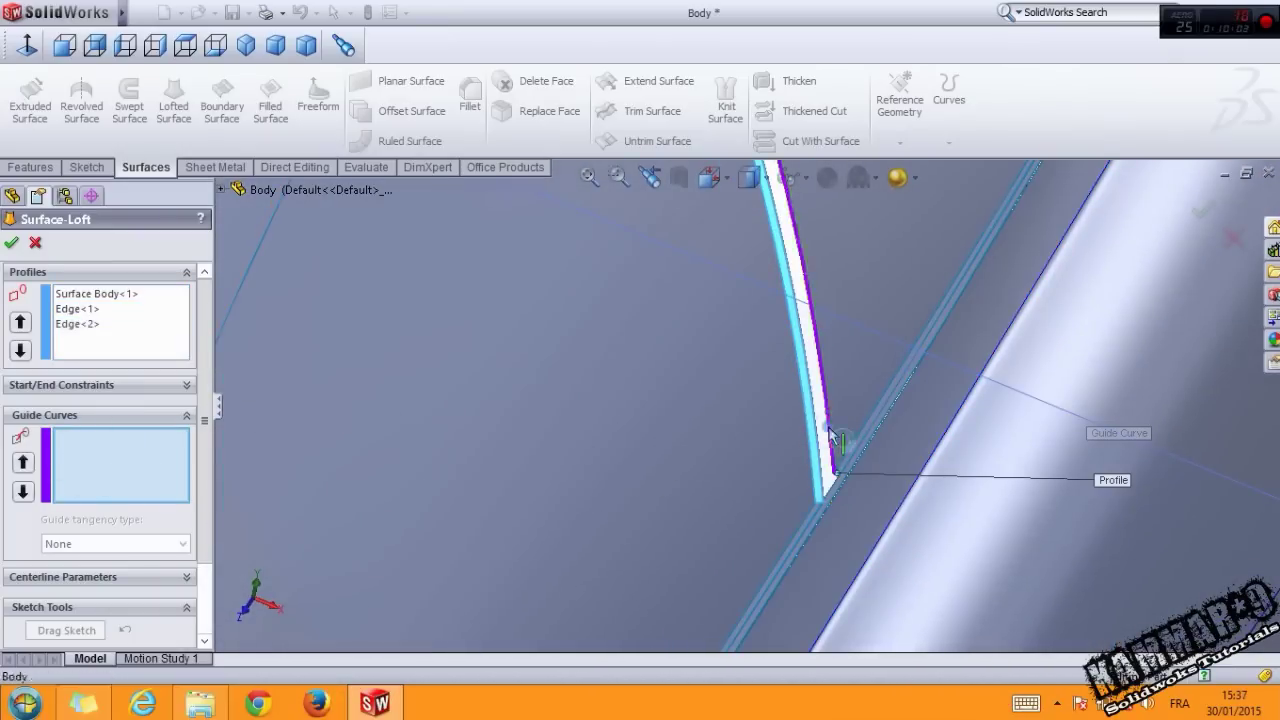
pyautogui.click(100, 296)
pyautogui.rightClick(99, 294)
pyautogui.click(160, 329)
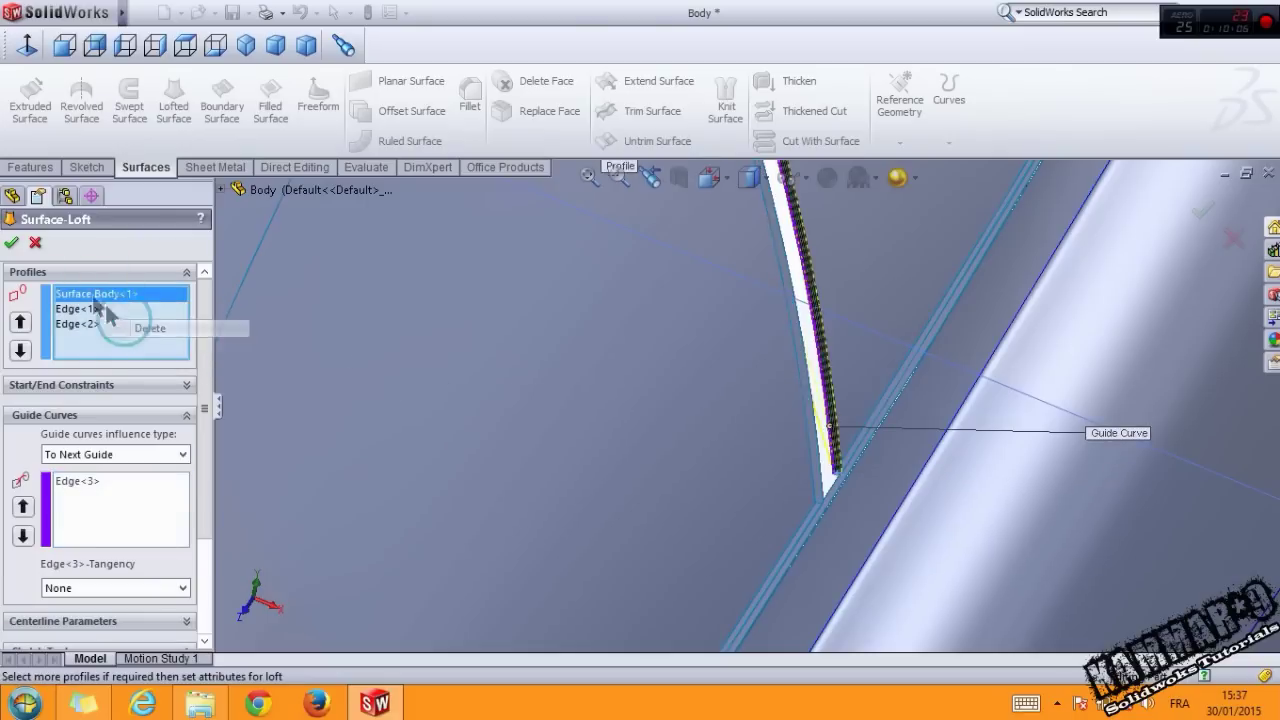
pyautogui.press('Return')
# Start another loft with Edge<1> and Edge<2> as profiles, removing Surface Body<1>.
pyautogui.click(704, 420)
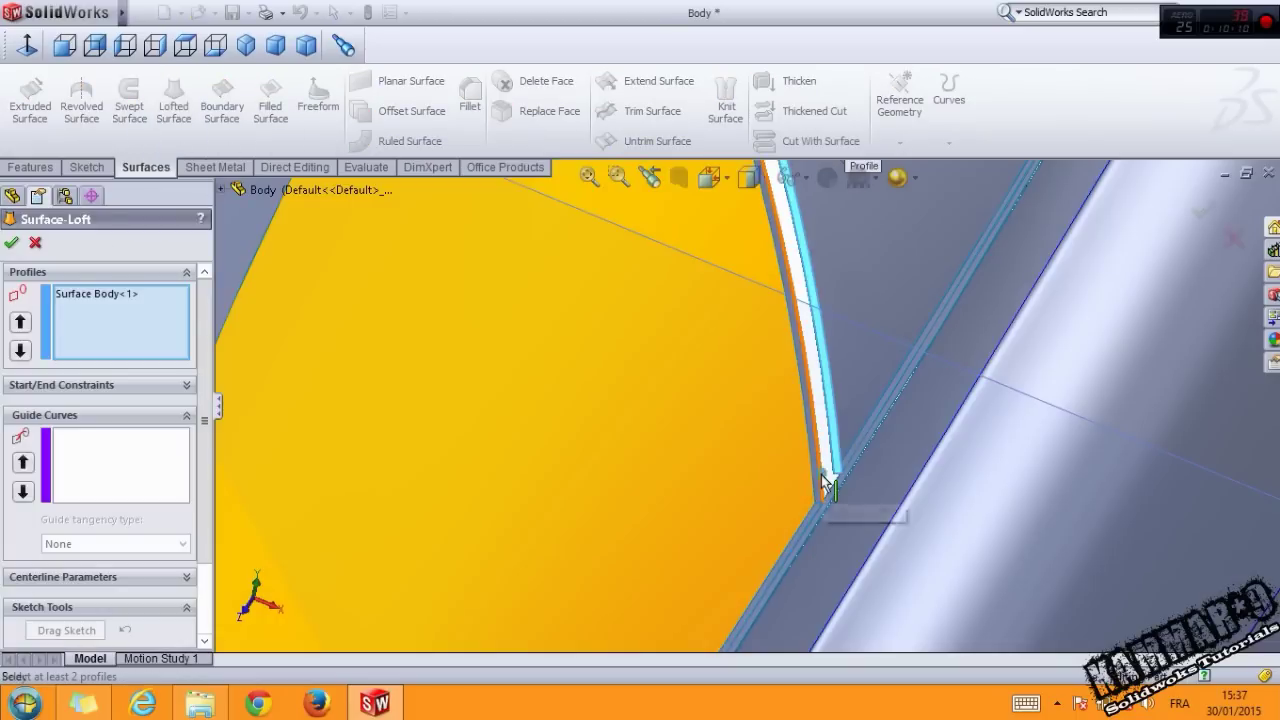
pyautogui.click(823, 480)
pyautogui.click(855, 456)
pyautogui.click(848, 449)
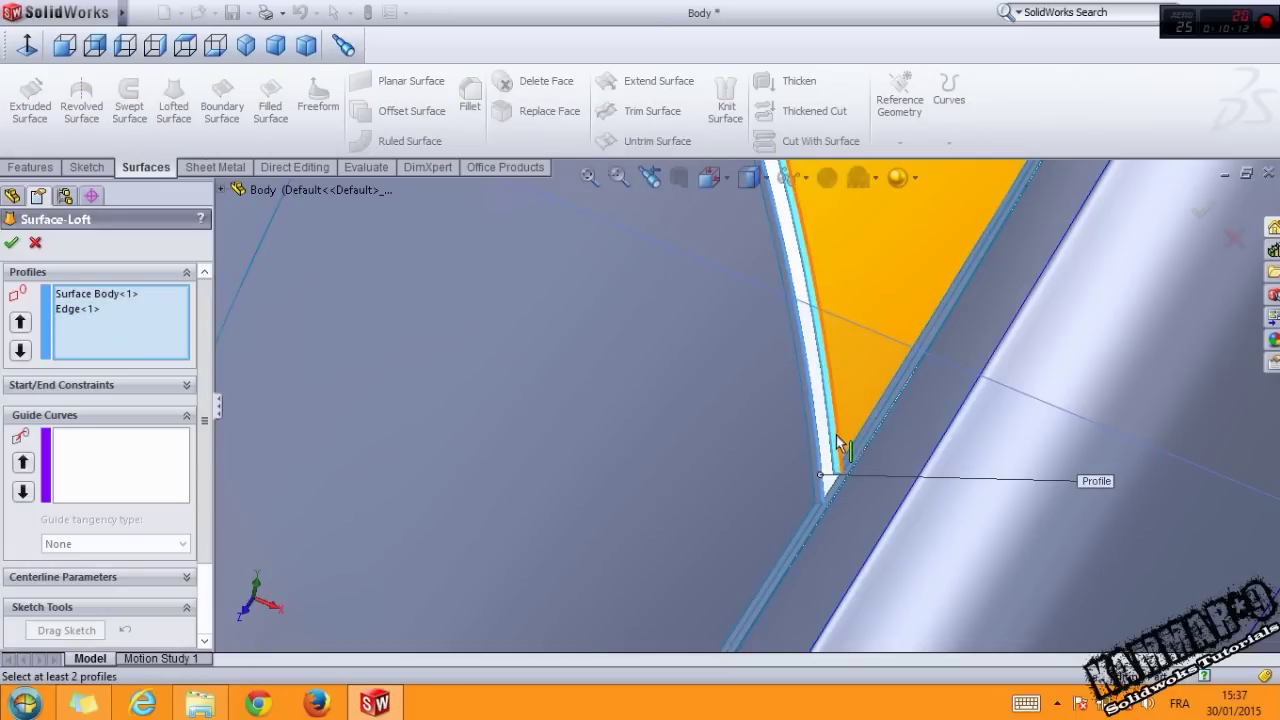
pyautogui.click(838, 433)
pyautogui.rightClick(132, 295)
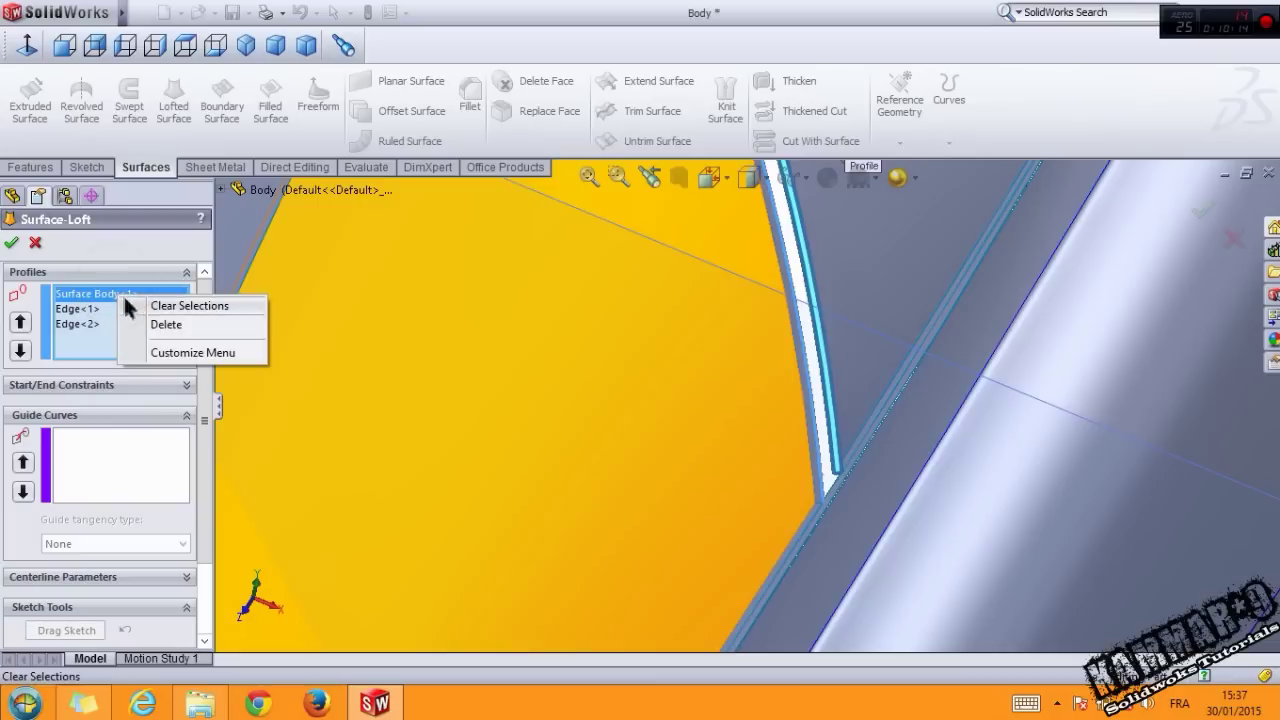
pyautogui.click(150, 320)
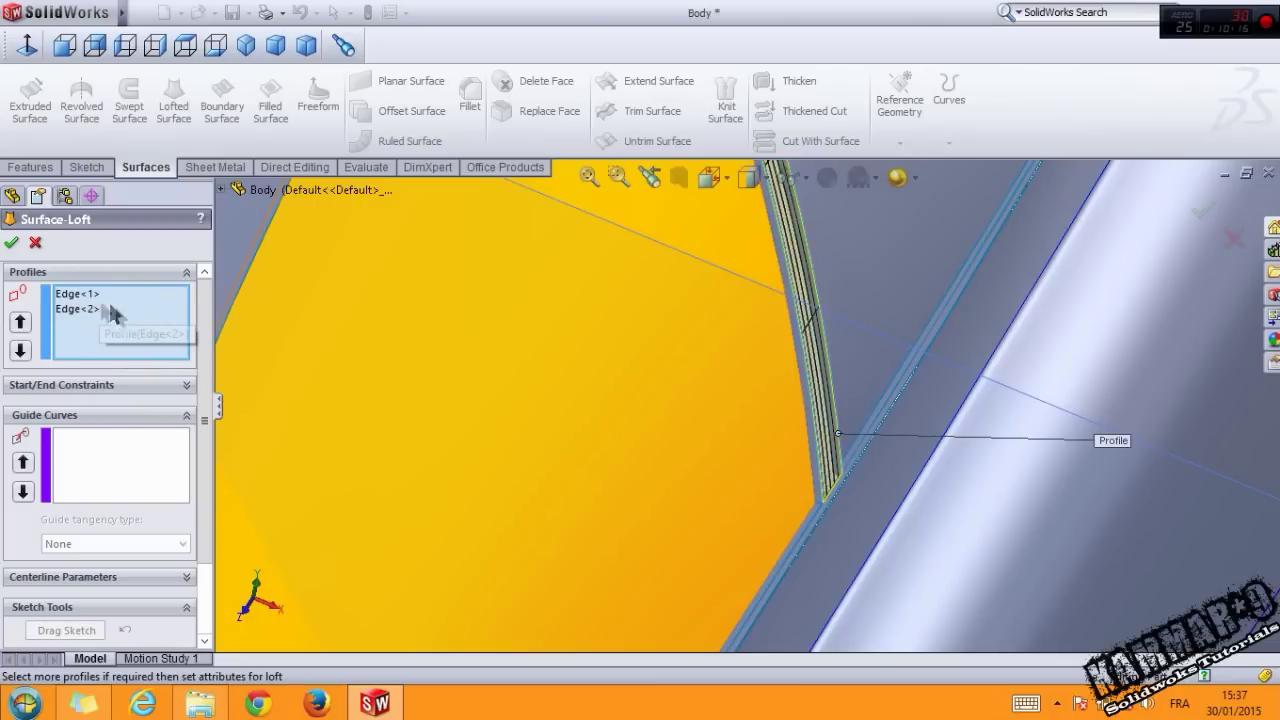
# Add the two side edges Edge<3> and Edge<4> as guide curves and accept the loft.
pyautogui.click(80, 450)
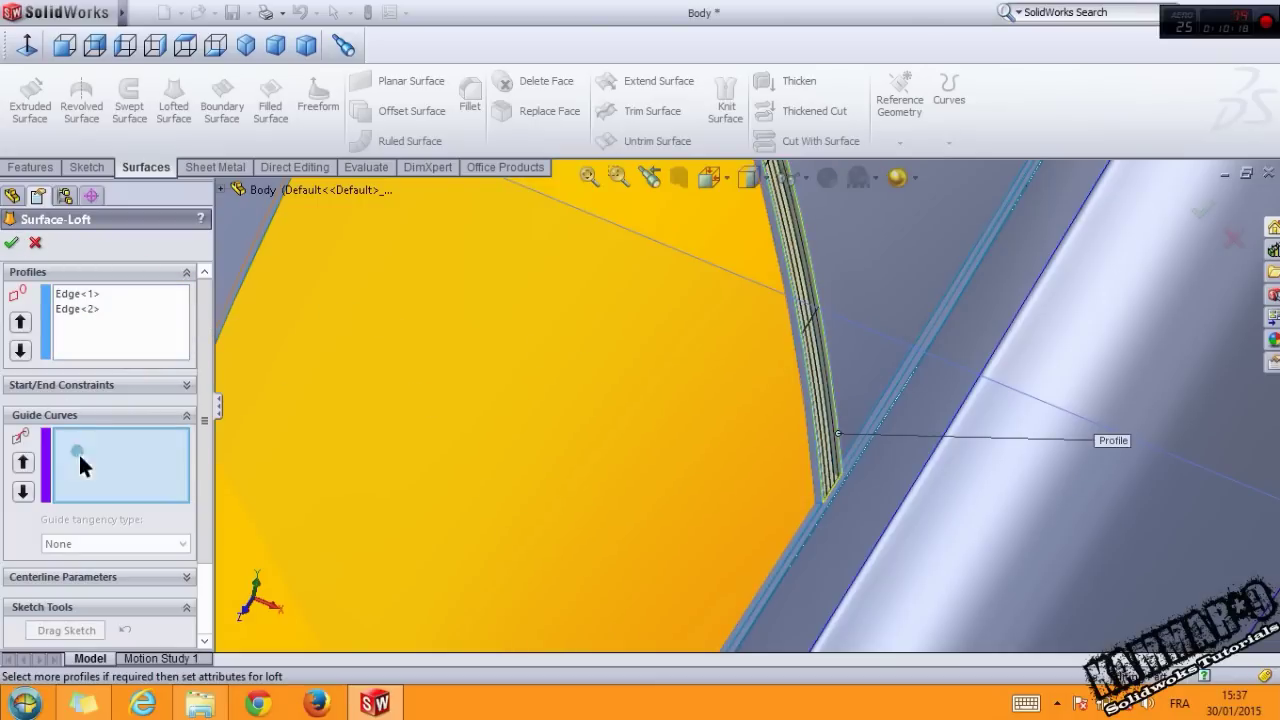
pyautogui.scroll(-2, 810, 469)
pyautogui.scroll(-2, 762, 470)
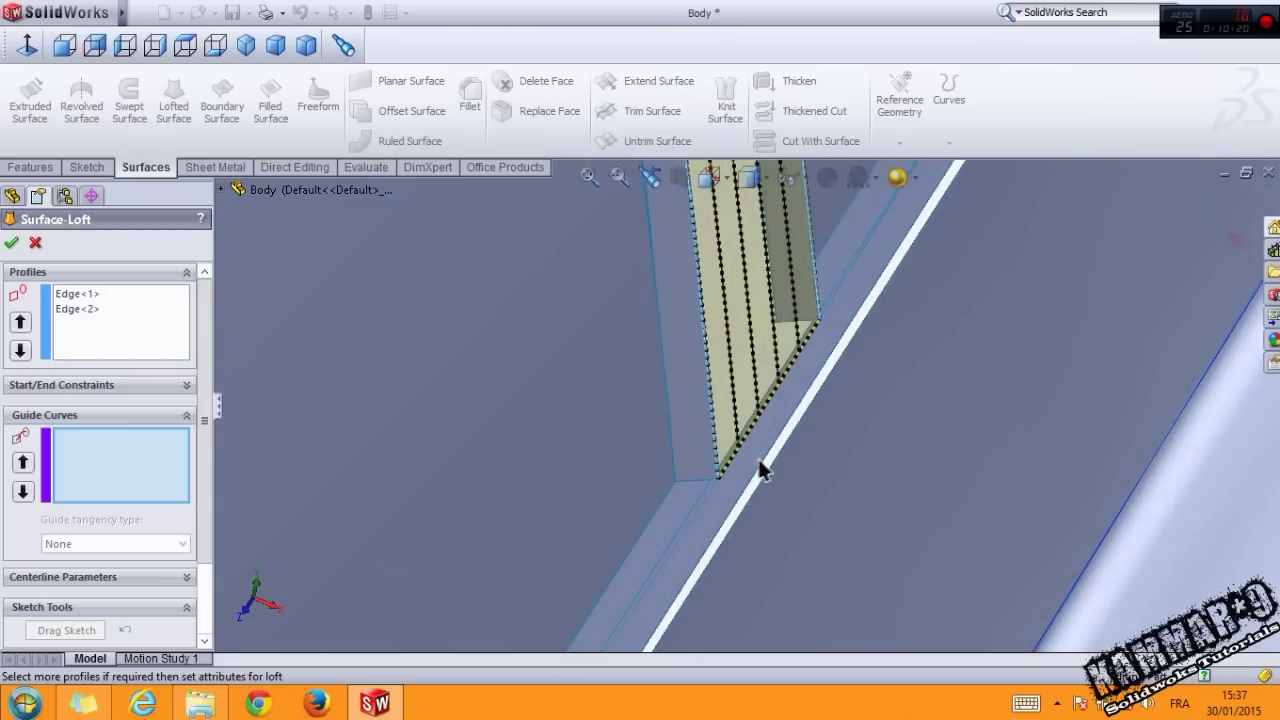
pyautogui.click(742, 460)
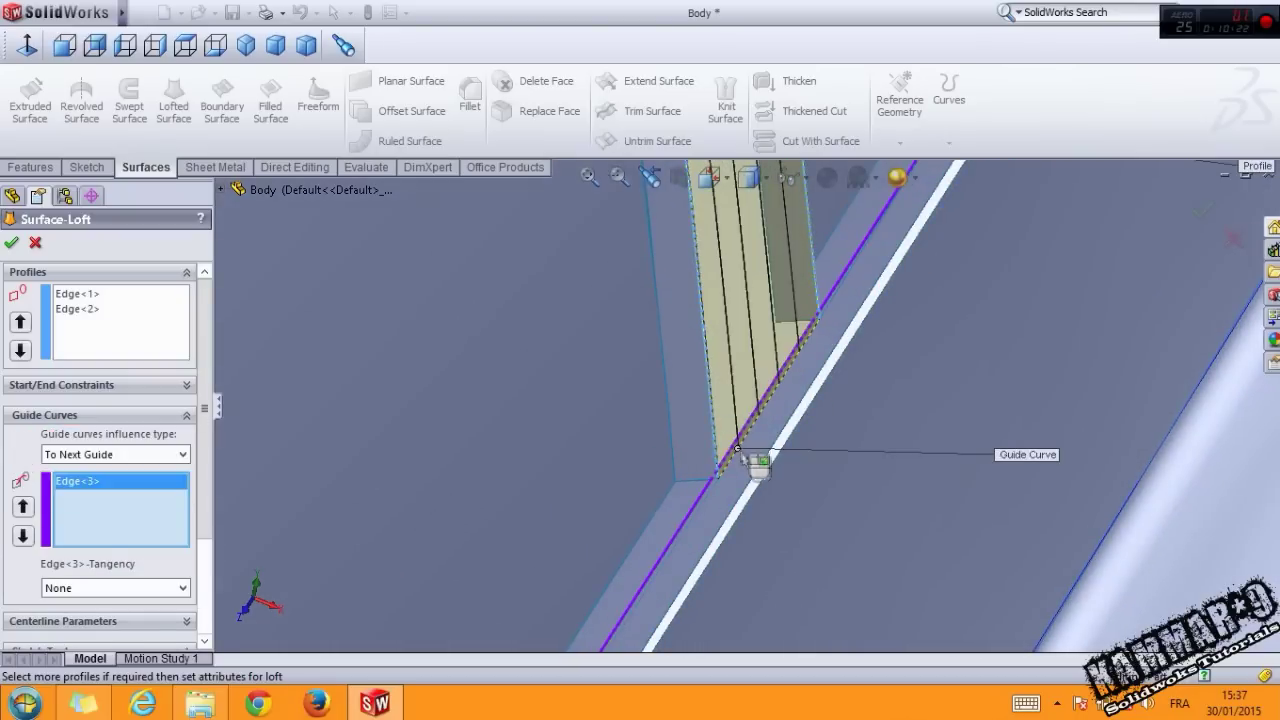
pyautogui.scroll(2, 742, 460)
pyautogui.scroll(1, 766, 443)
pyautogui.scroll(1, 749, 400)
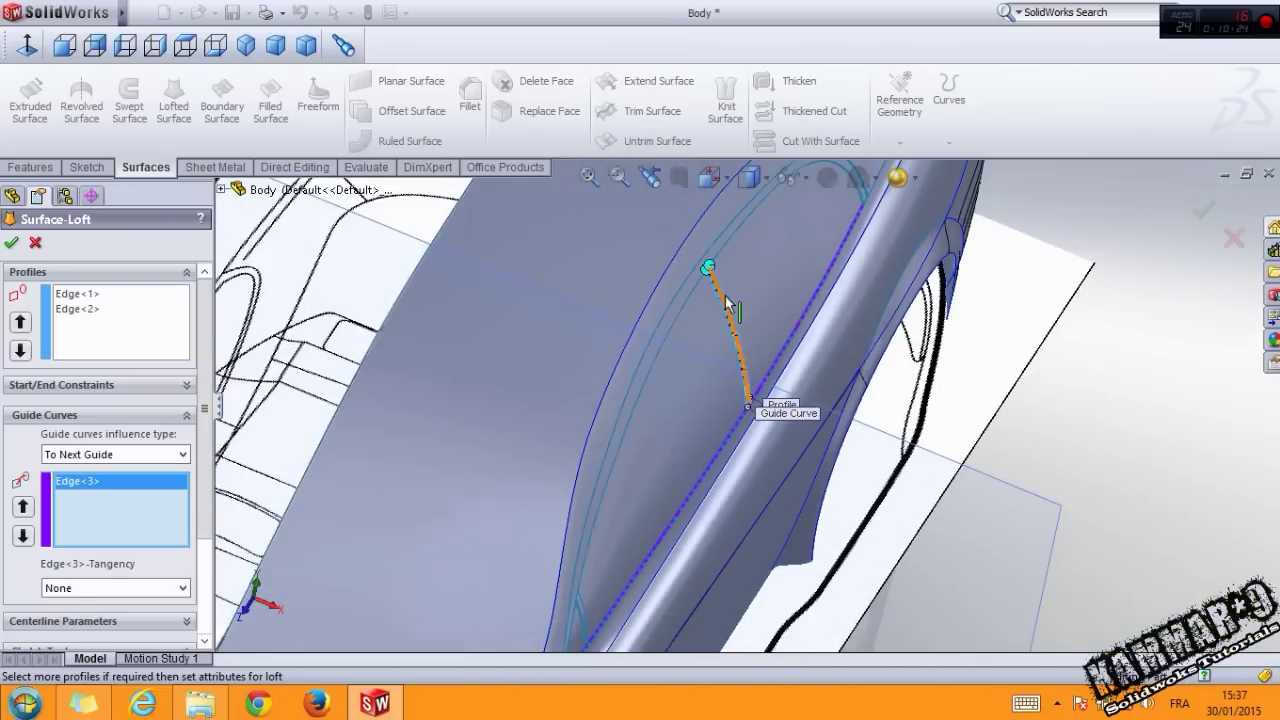
pyautogui.scroll(1, 705, 275)
pyautogui.scroll(-2, 709, 287)
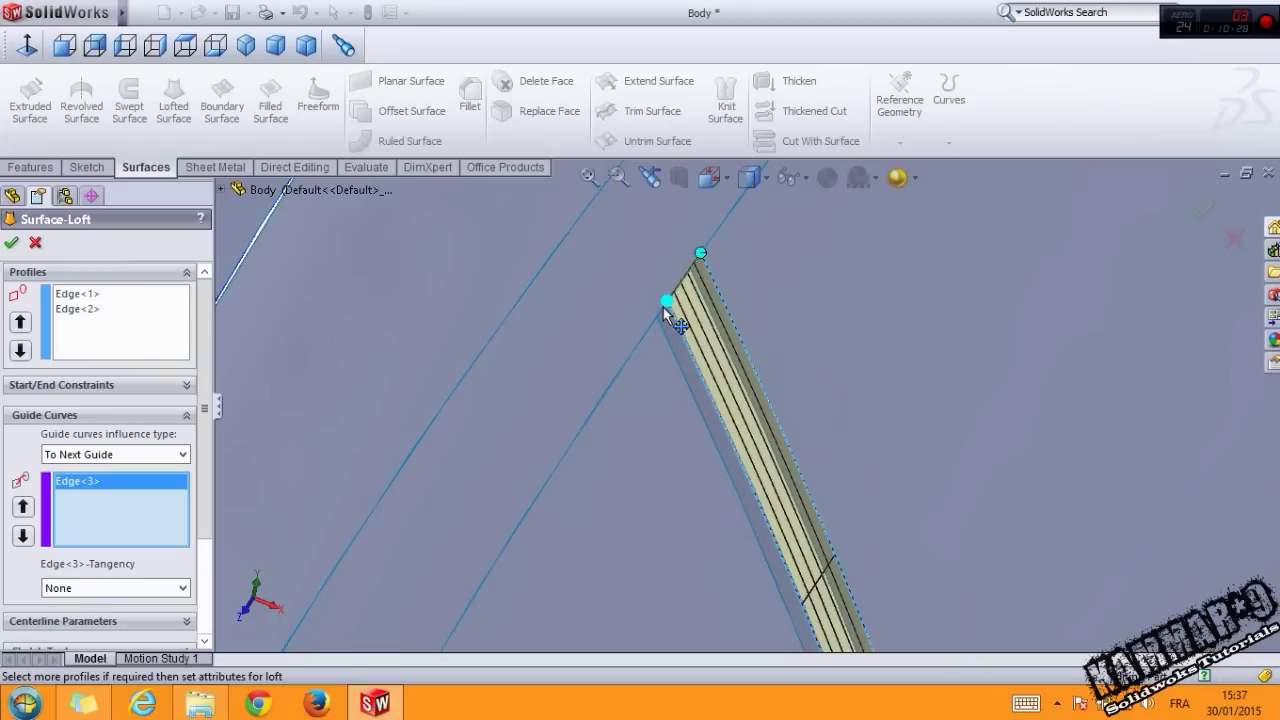
pyautogui.click(636, 343)
pyautogui.click(11, 242)
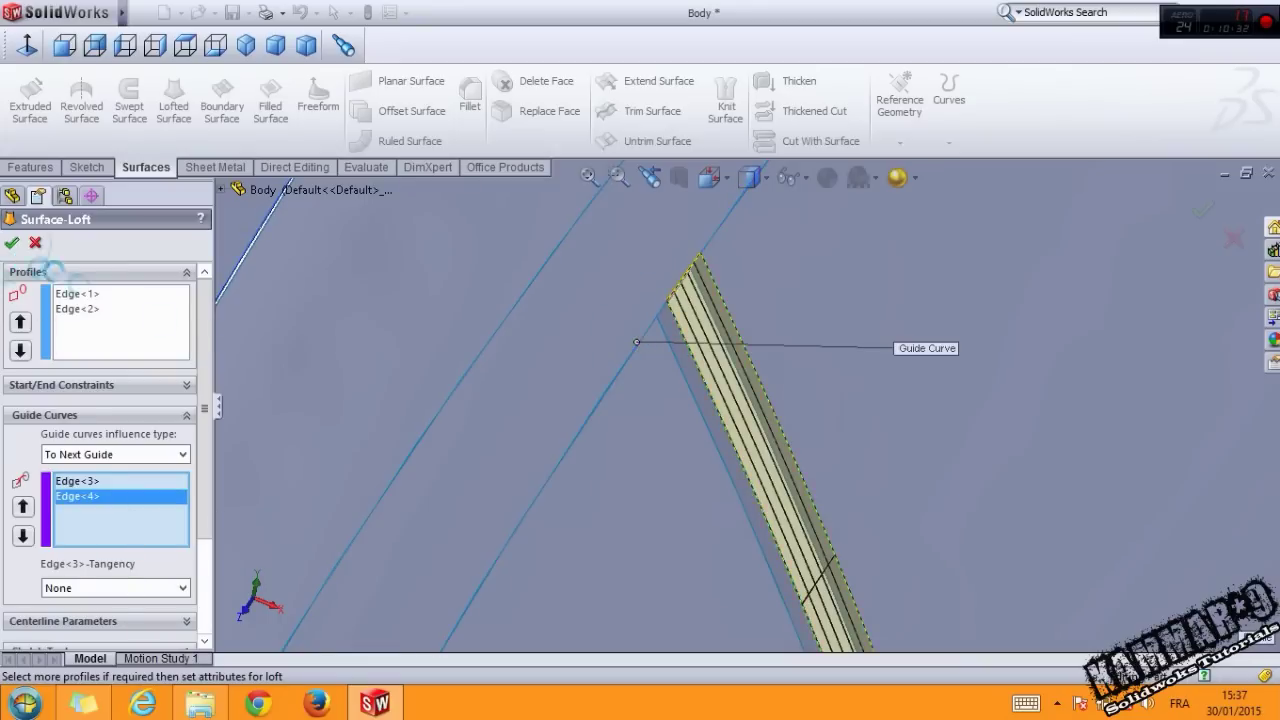
pyautogui.moveTo(700, 420); pyautogui.dragTo(632, 400, button='middle')
pyautogui.scroll(2, 620, 480)
pyautogui.scroll(3, 614, 506)
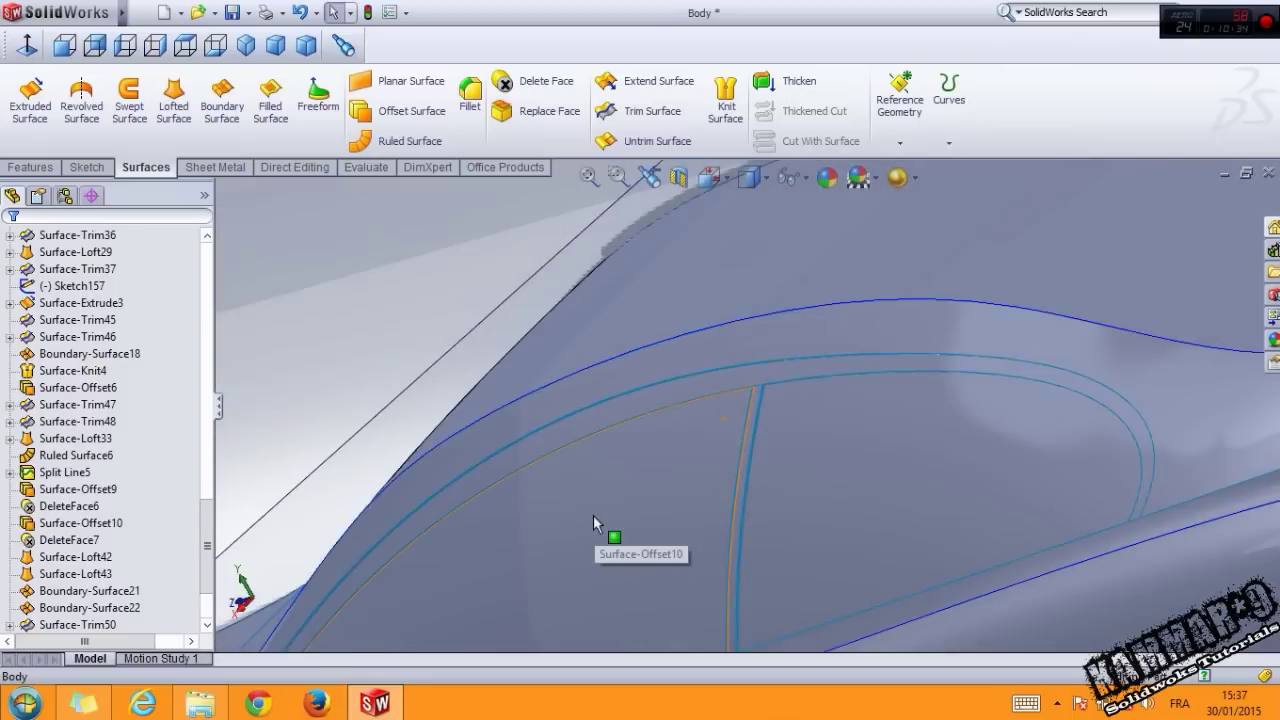
pyautogui.scroll(3, 609, 530)
pyautogui.scroll(3, 620, 530)
pyautogui.scroll(3, 636, 522)
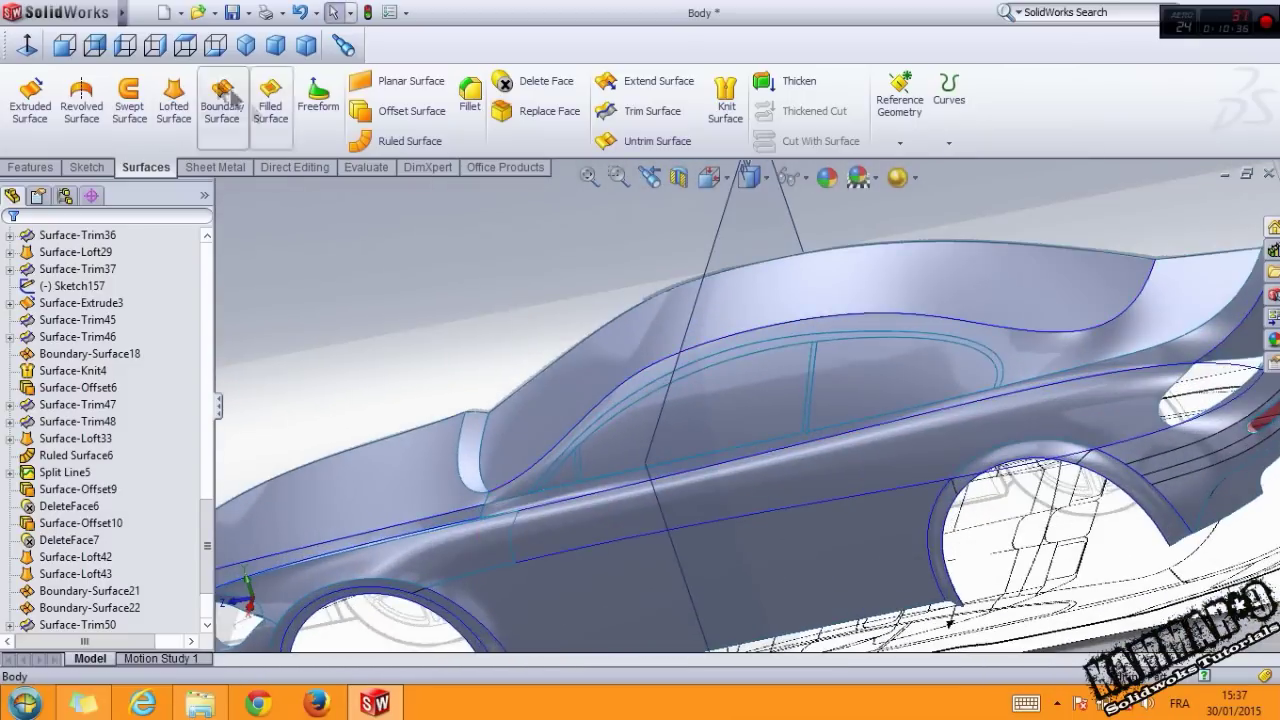
pyautogui.click(155, 45)
pyautogui.scroll(-3, 765, 400)
pyautogui.scroll(-2, 651, 316)
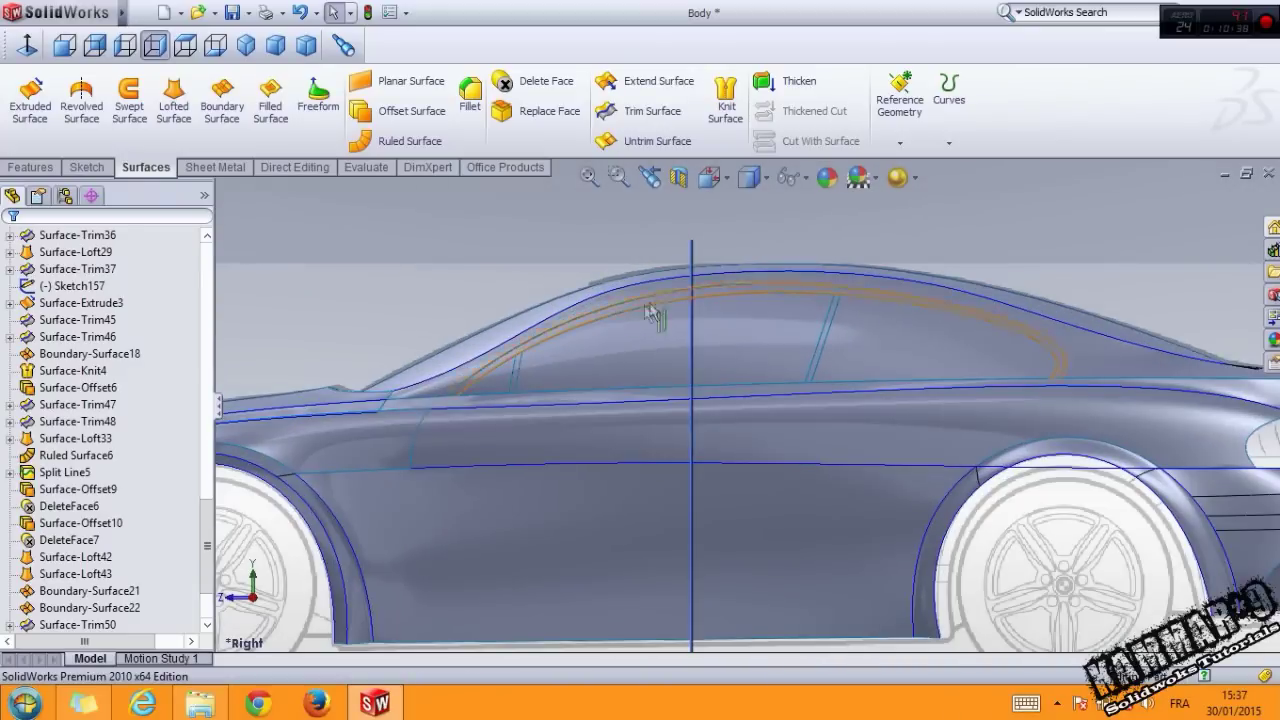
pyautogui.moveTo(657, 400)
pyautogui.mouseDown(button='middle')
pyautogui.moveTo(626, 371)
pyautogui.moveTo(686, 428)
pyautogui.mouseUp(button='middle')
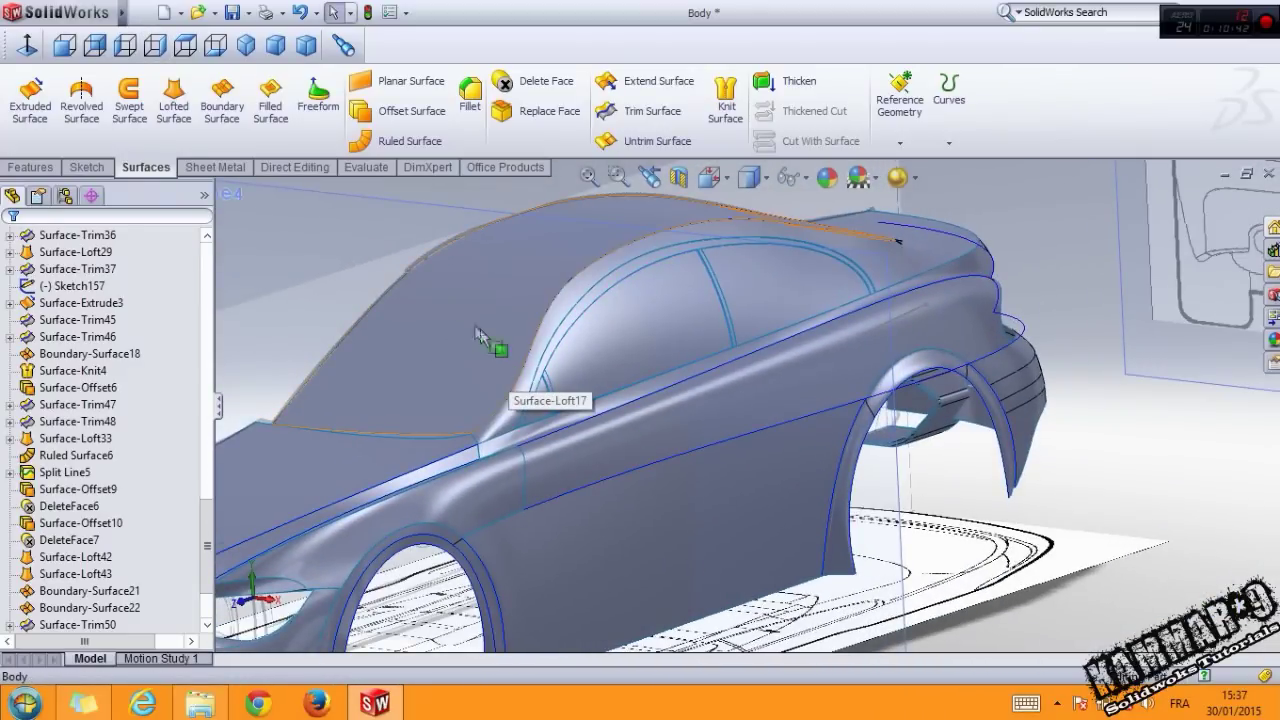
pyautogui.scroll(2, 495, 349)
pyautogui.scroll(2, 495, 349)
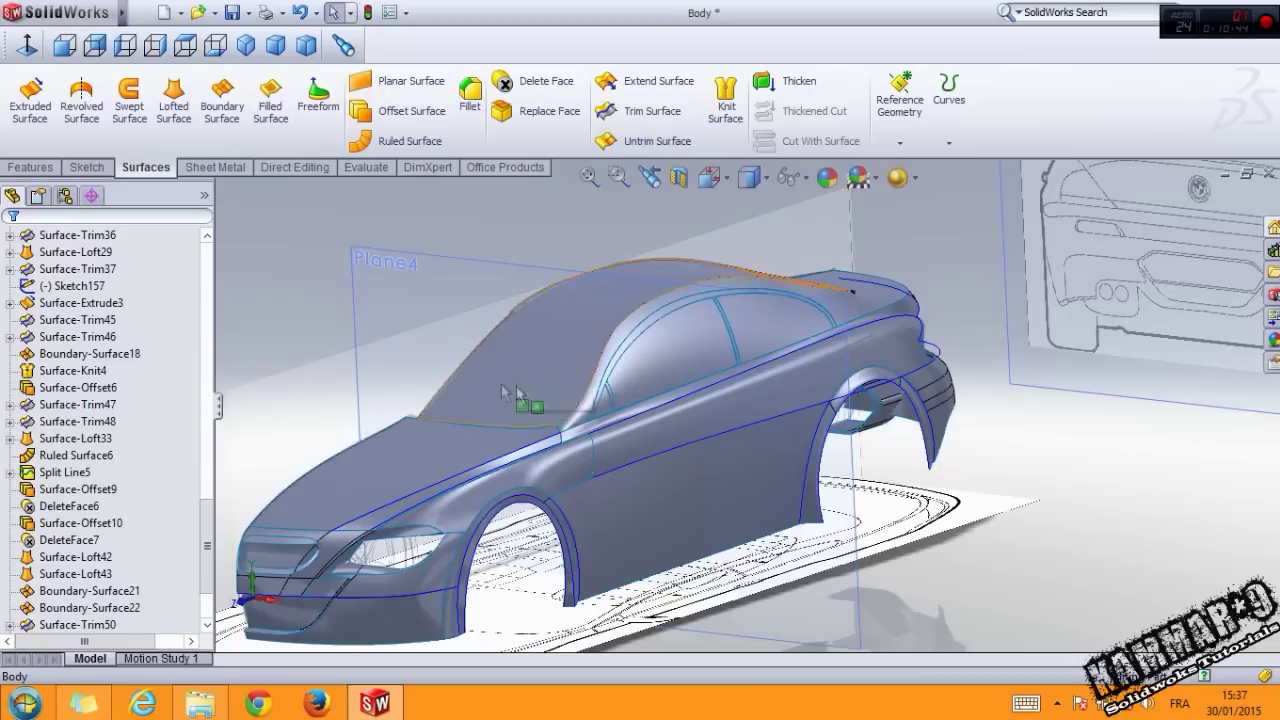
pyautogui.scroll(-2, 645, 368)
pyautogui.scroll(-2, 600, 370)
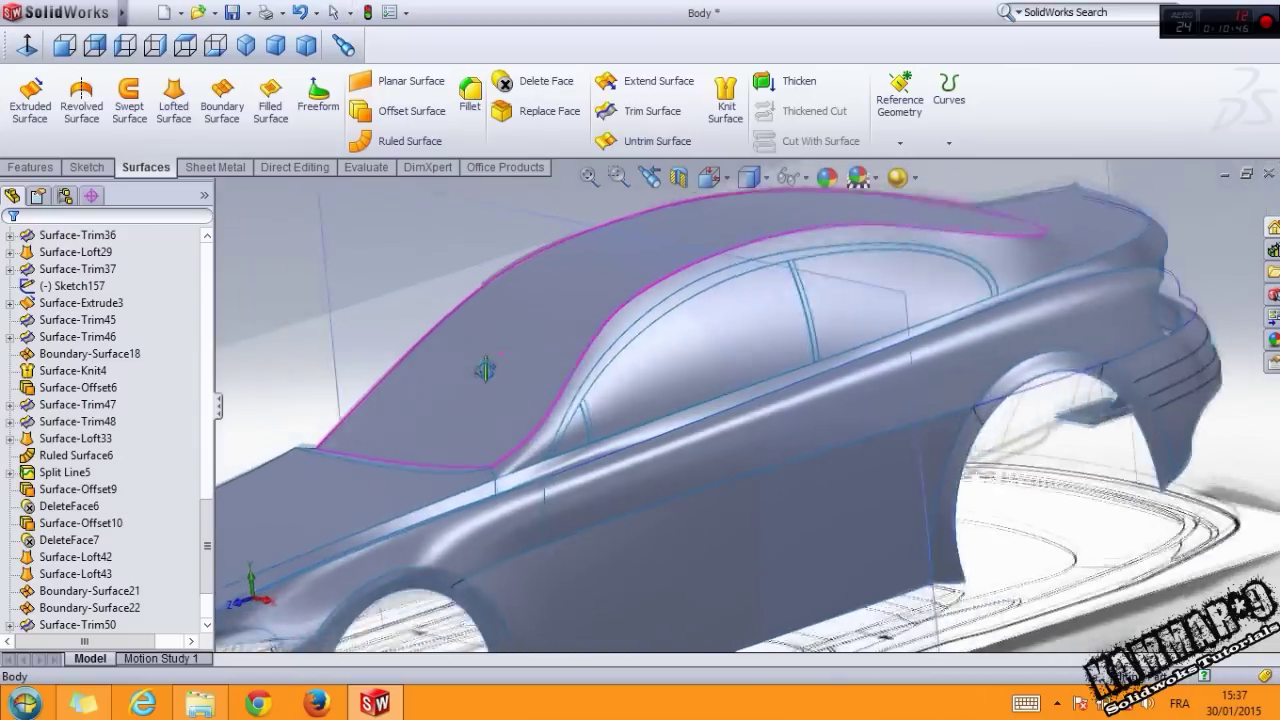
pyautogui.scroll(-2, 418, 362)
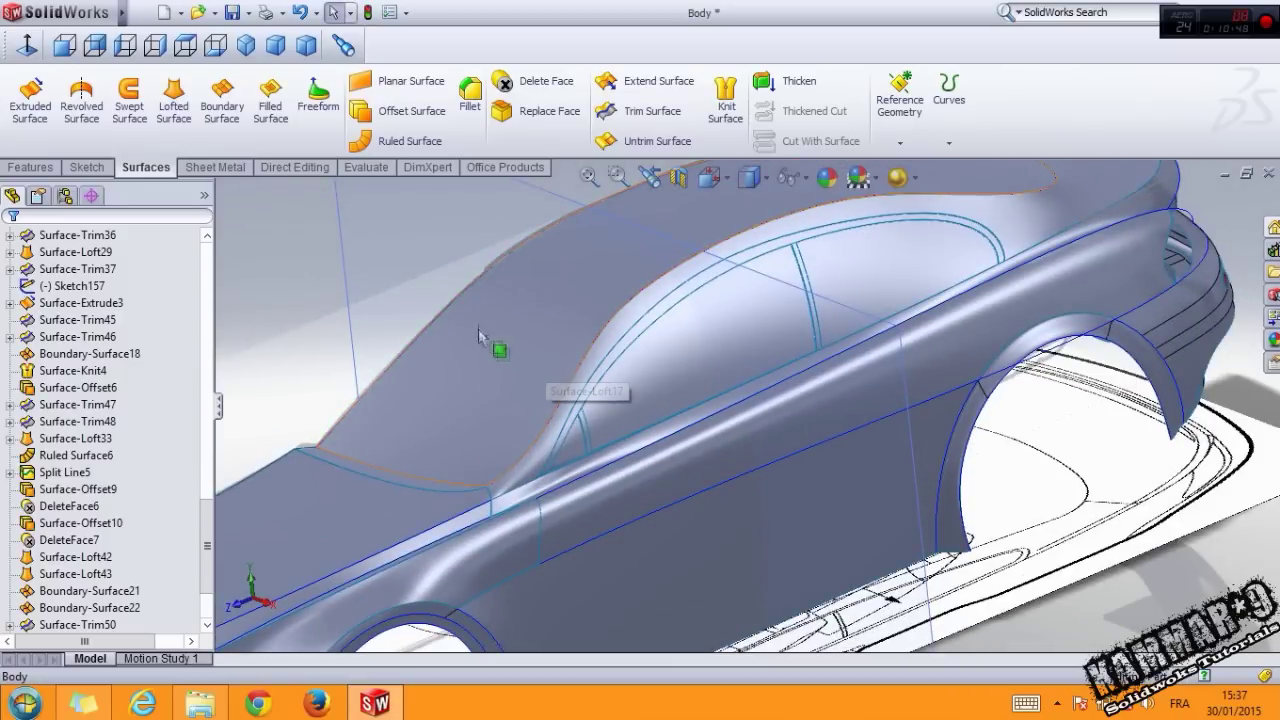
pyautogui.scroll(-2, 470, 322)
pyautogui.moveTo(466, 320); pyautogui.dragTo(470, 332, button='middle')
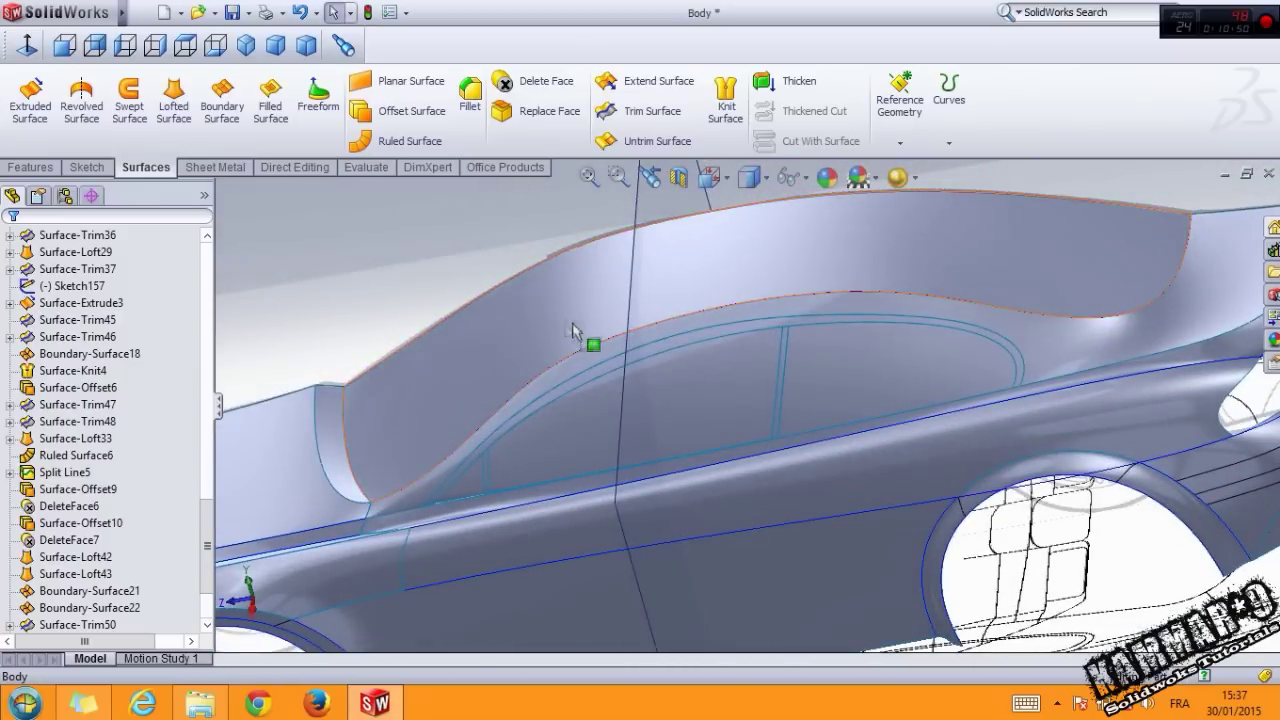
pyautogui.moveTo(658, 292); pyautogui.dragTo(627, 240, button='middle')
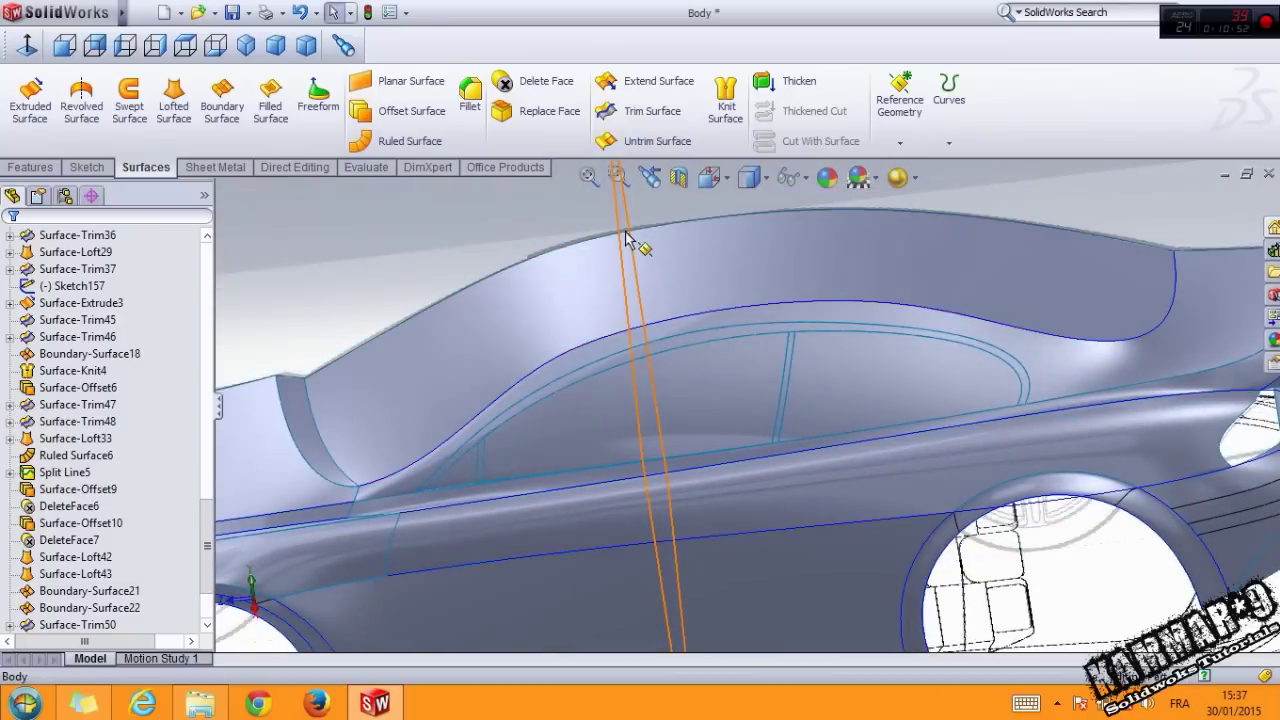